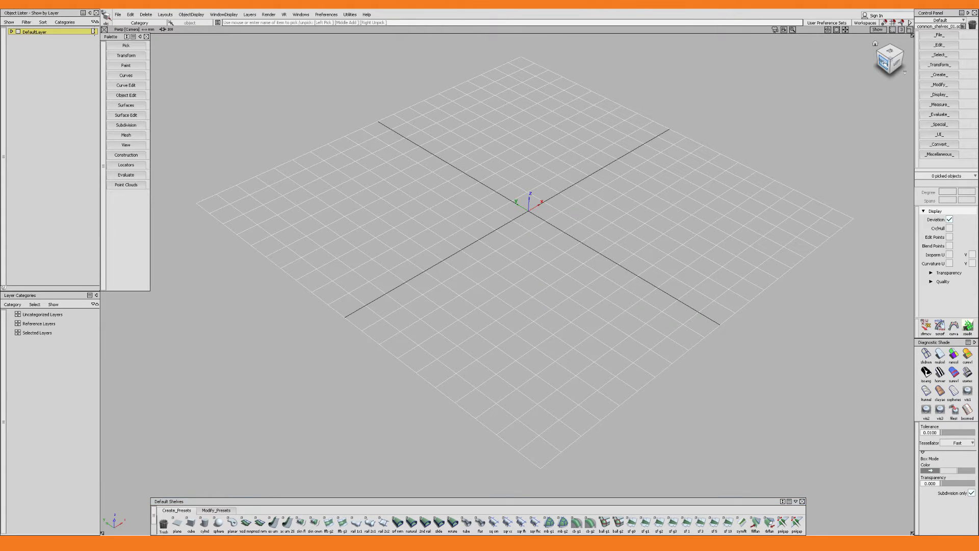
Import the image ant_chair_front_view_01 as a new canvas in the front view.
click(883, 63)
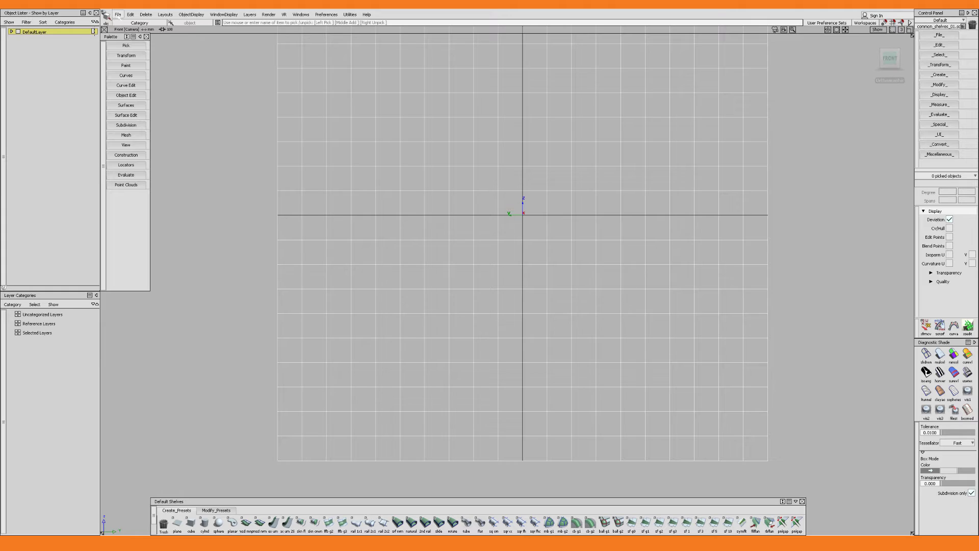
click(118, 14)
mouse_move(148, 98)
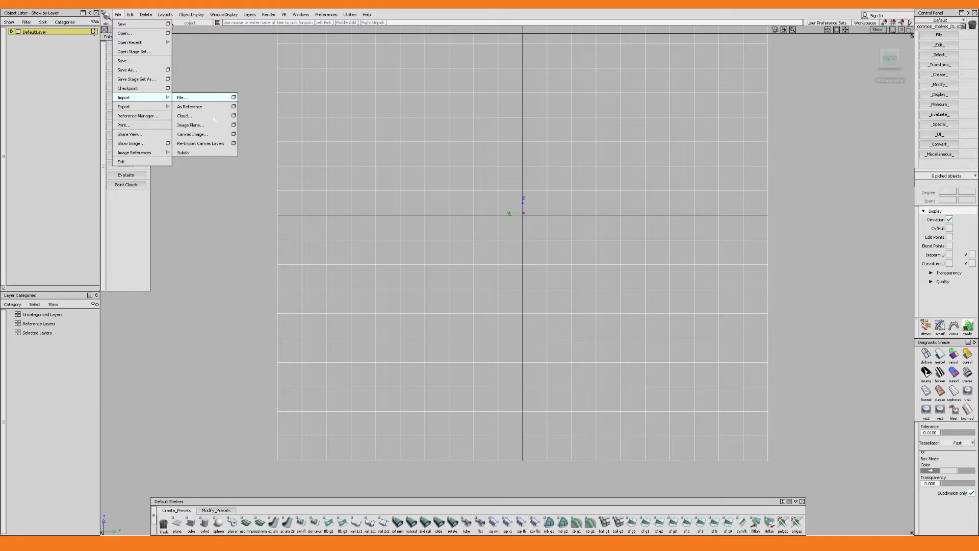
click(233, 134)
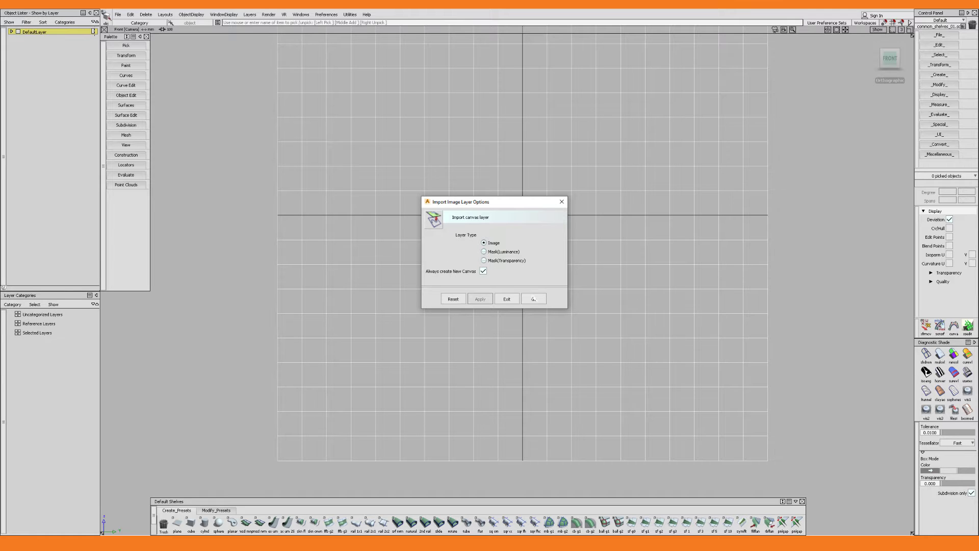
click(533, 299)
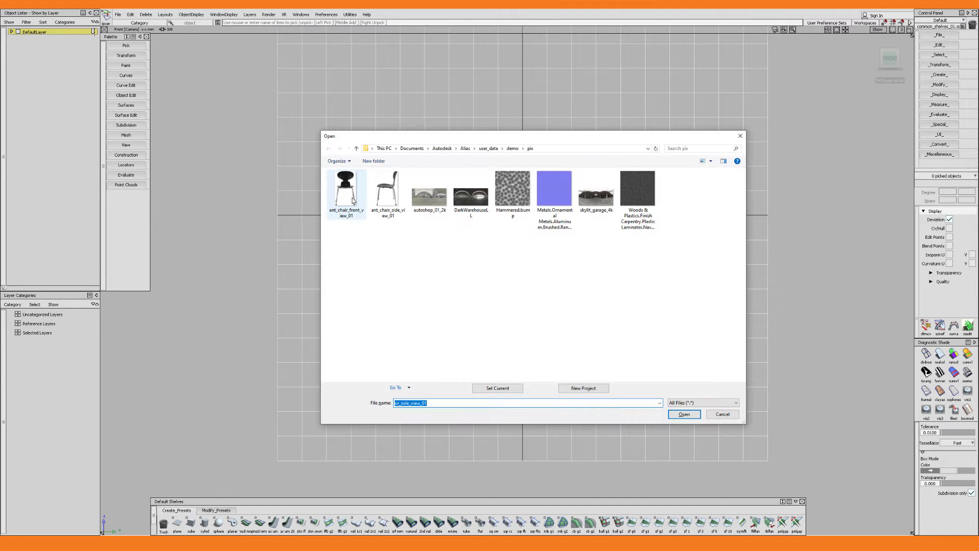
double_click(352, 199)
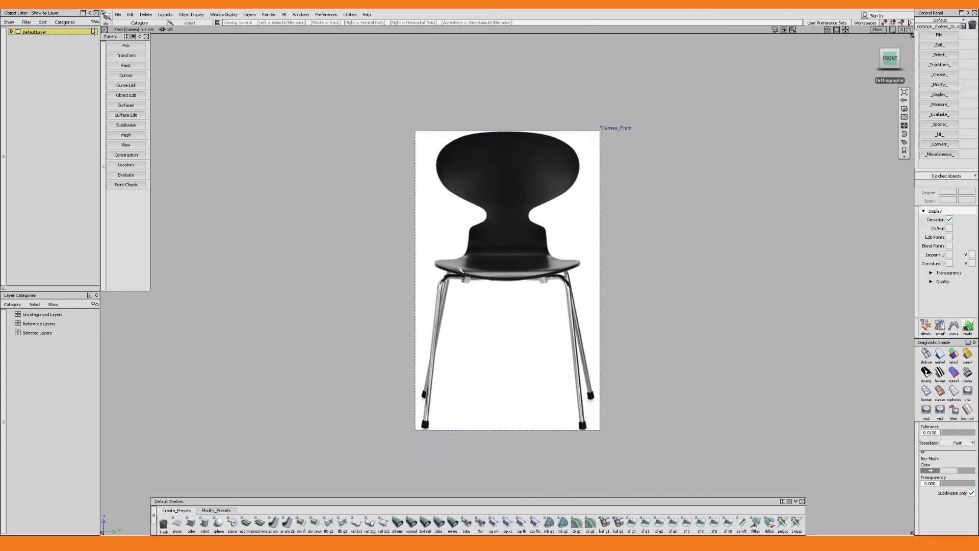
Set the display transparency of canvases to about 0.51 so the grid shows through the chair image.
alt+shift+drag(460, 269, 518, 293)
click(937, 272)
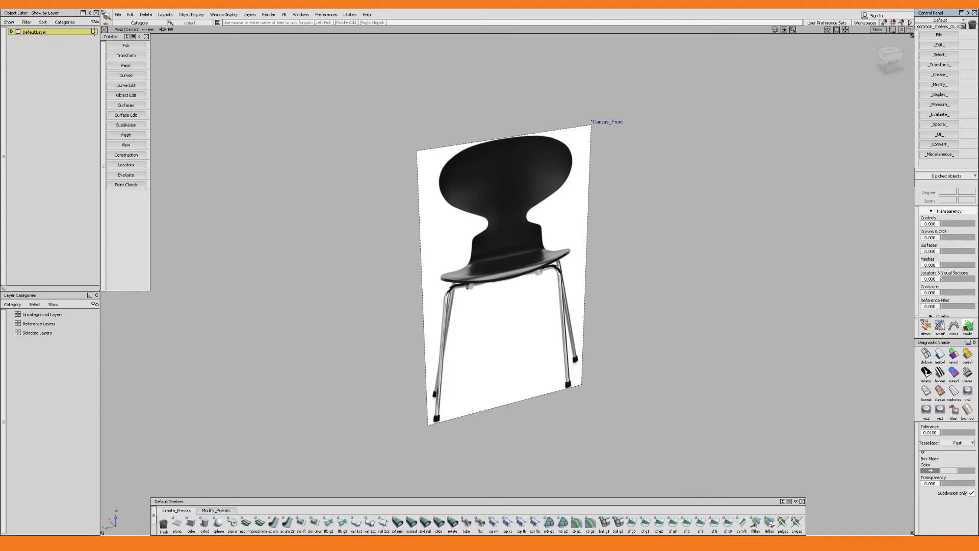
drag(942, 292, 960, 294)
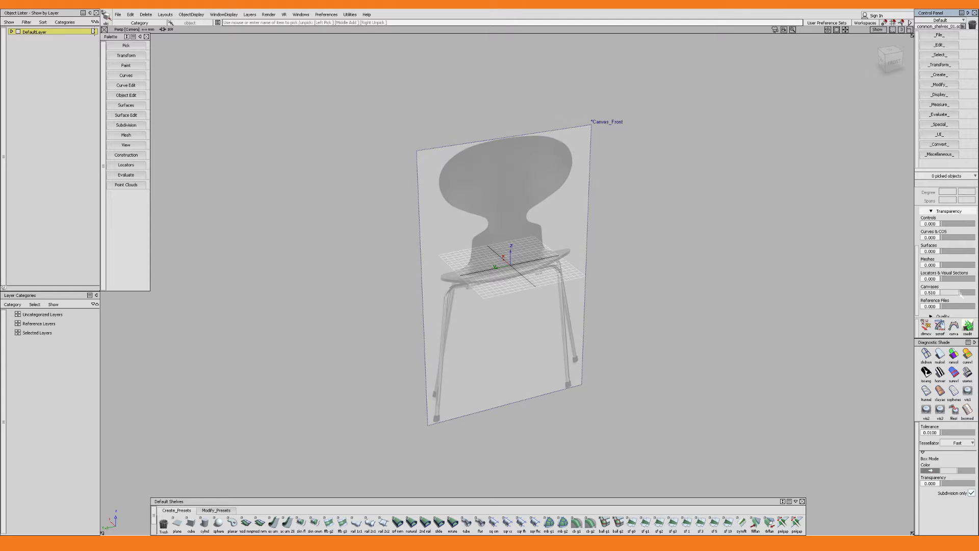
Create a vertical distance locator in the front view from the origin to relative position 0 0 806.
key(F6)
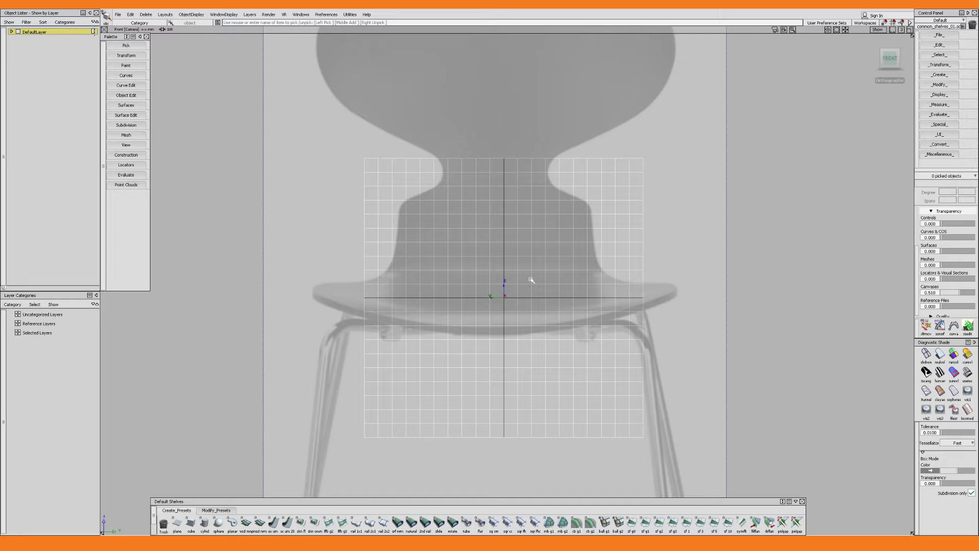
click(128, 164)
mouse_move(163, 187)
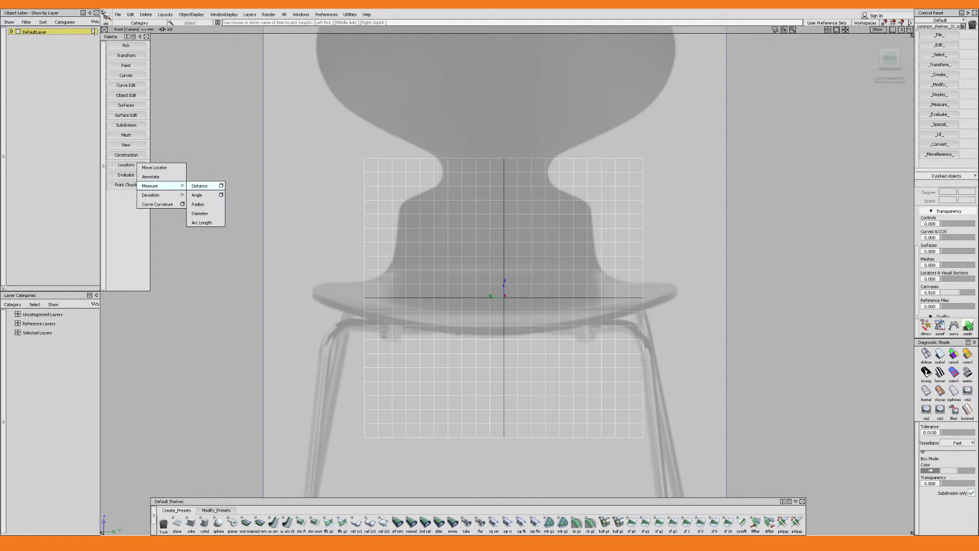
click(204, 186)
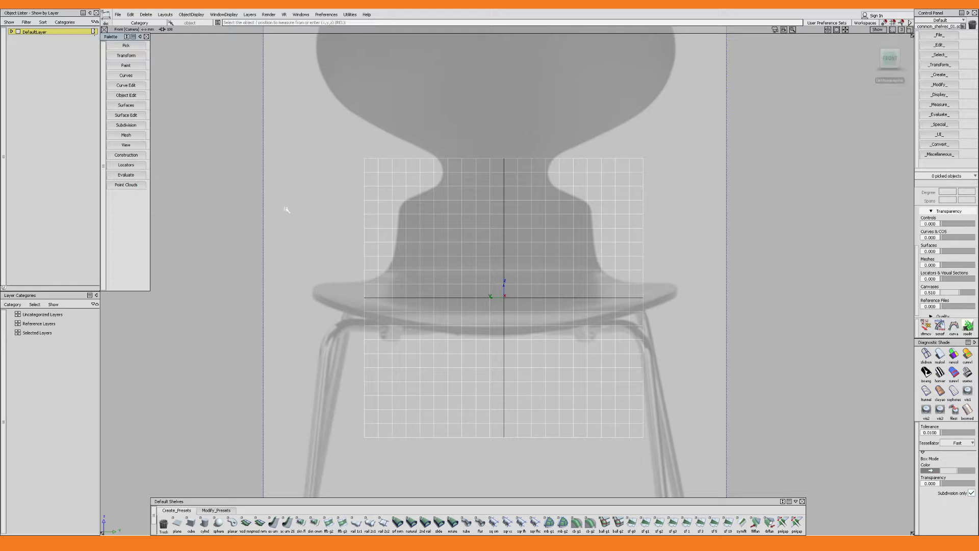
click(504, 294)
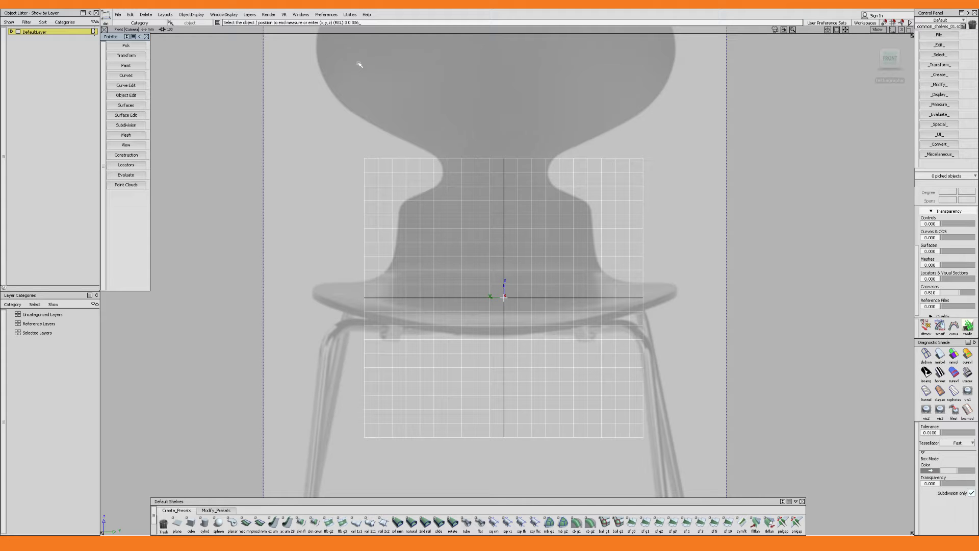
key(Return)
Place the front canvas's pivot on its lower edge and move the canvas so the chair feet stand at the origin.
alt+shift+right_drag(538, 190, 531, 242)
alt+shift+middle_drag(531, 242, 525, 202)
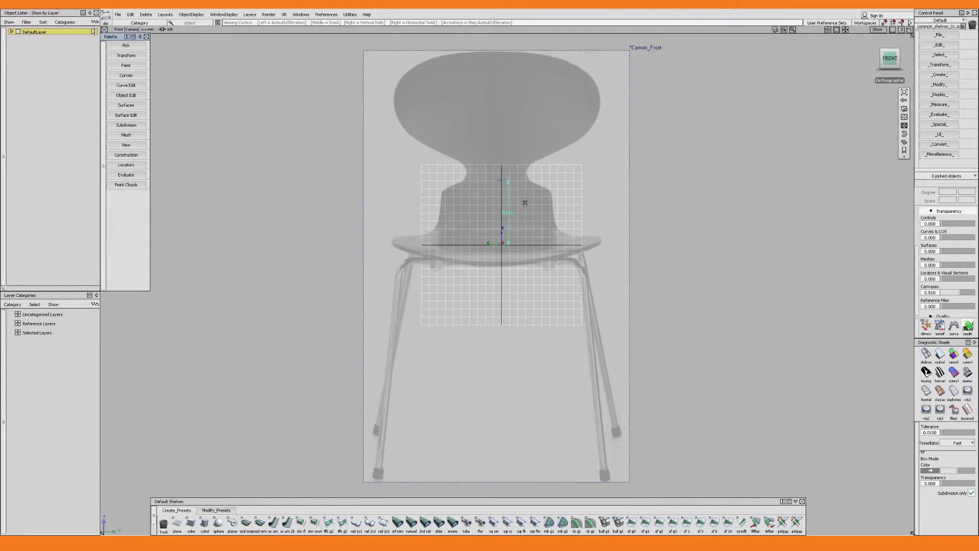
alt+shift+right_drag(525, 203, 544, 240)
ctrl+shift+drag(544, 240, 581, 247)
drag(582, 248, 668, 322)
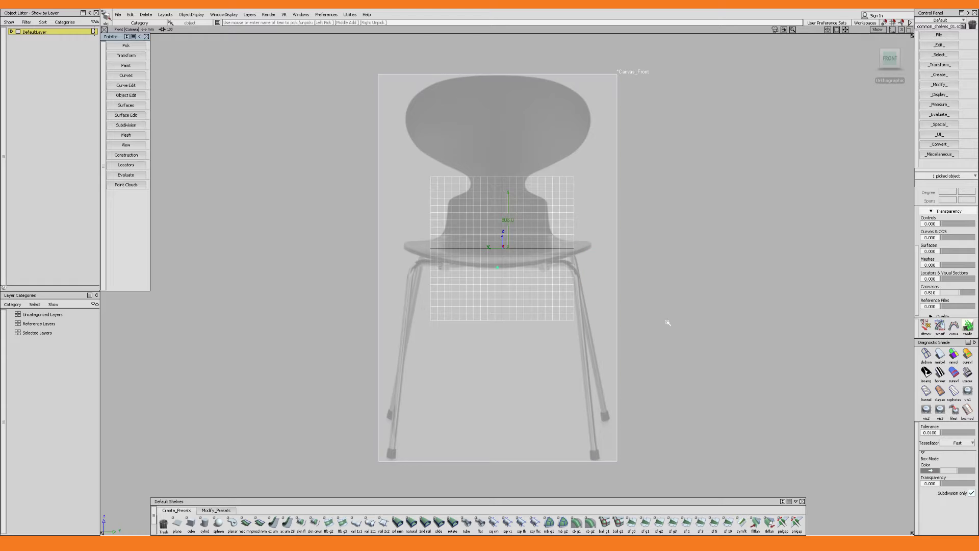
mouse_move(667, 323)
ctrl+shift+right_down()
mouse_move(647, 335)
mouse_move(614, 396)
ctrl+shift+right_up()
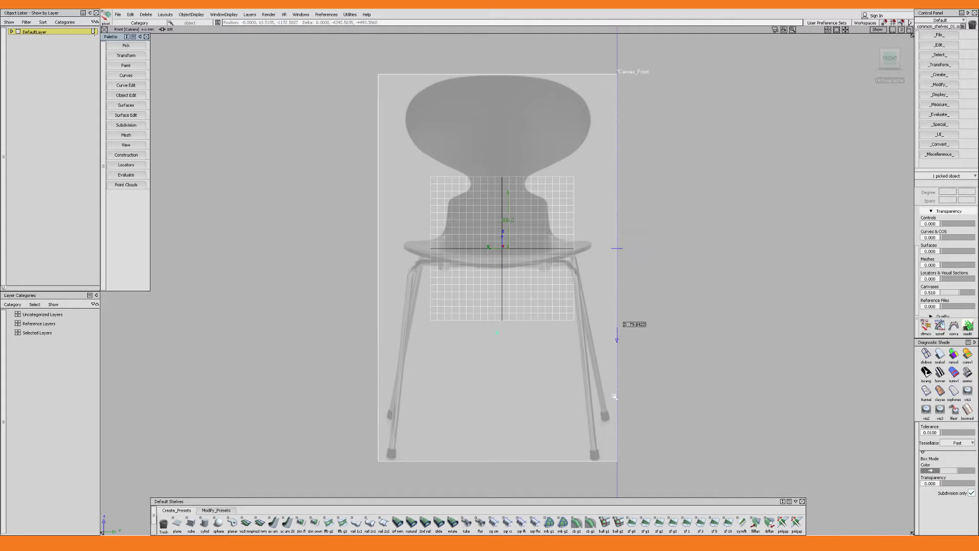
drag(614, 396, 616, 475)
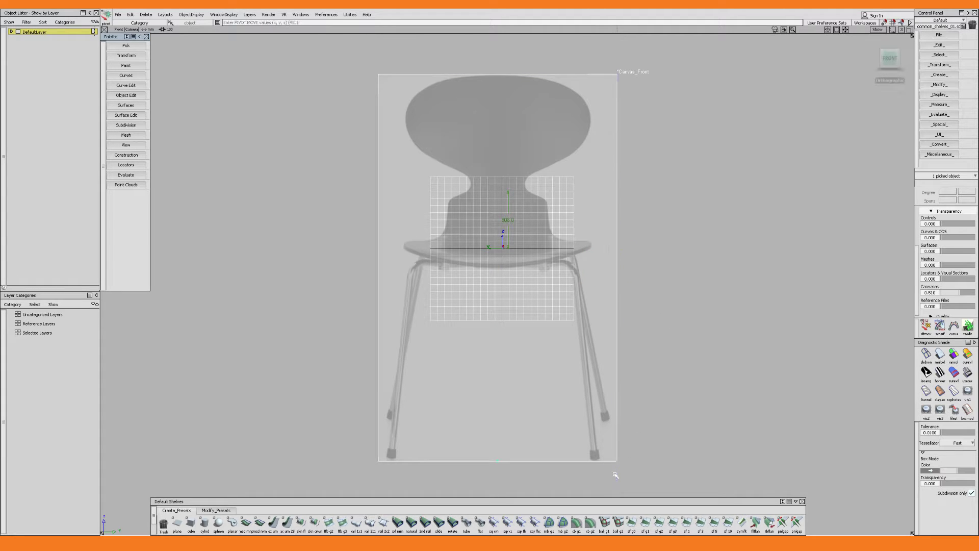
ctrl+shift+right_drag(615, 474, 601, 462)
drag(498, 437, 504, 250)
Scale the front canvas down until the chair's height matches the 806 mm distance locator.
alt+shift+middle_drag(537, 251, 532, 327)
key(s)
drag(723, 262, 459, 400)
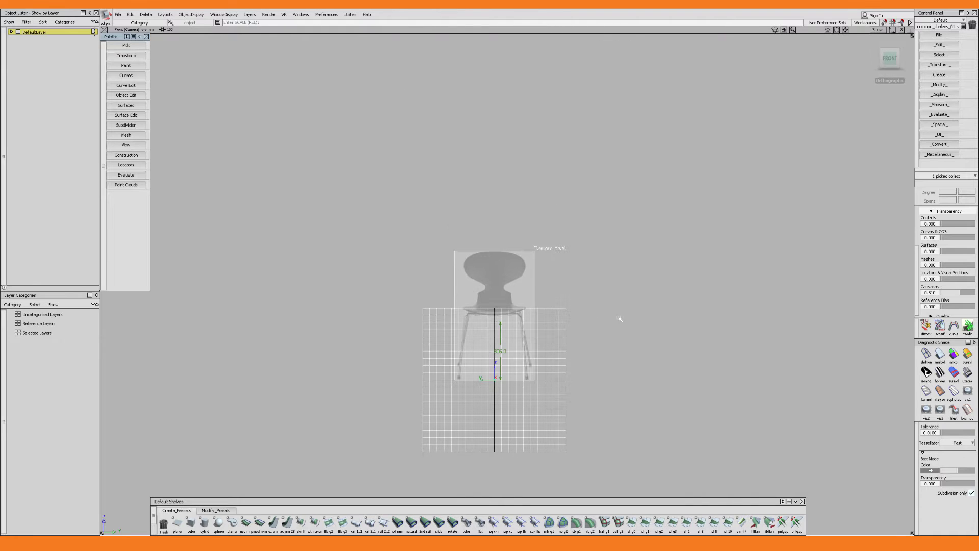
drag(563, 366, 522, 383)
alt+shift+right_drag(522, 382, 519, 363)
alt+shift+middle_drag(517, 453, 555, 311)
alt+shift+right_drag(555, 311, 636, 305)
alt+shift+middle_drag(636, 306, 641, 245)
drag(712, 269, 669, 339)
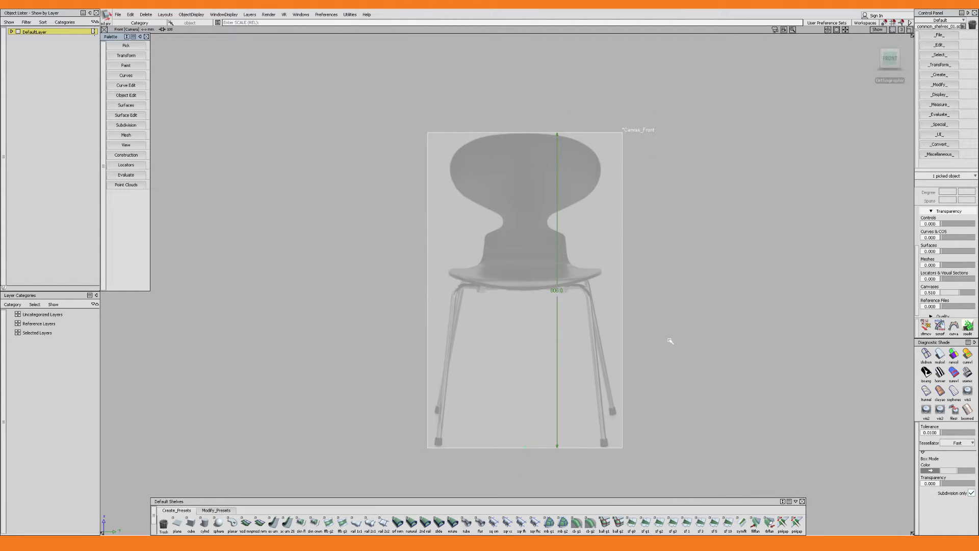
Import the image ant_chair_side_view_01 as a canvas in the left view.
key(F7)
key(F6)
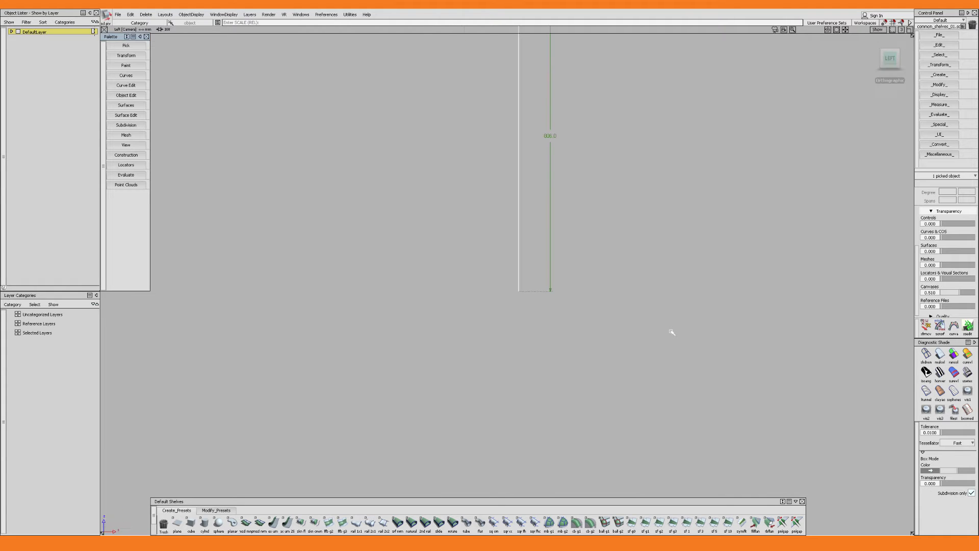
alt+shift+middle_drag(645, 265, 627, 397)
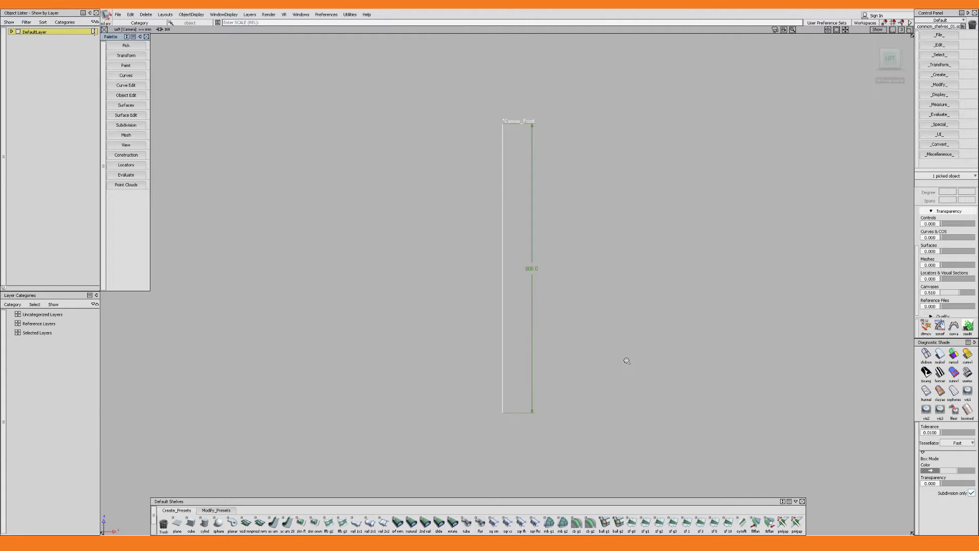
key(ctrl+i)
click(383, 196)
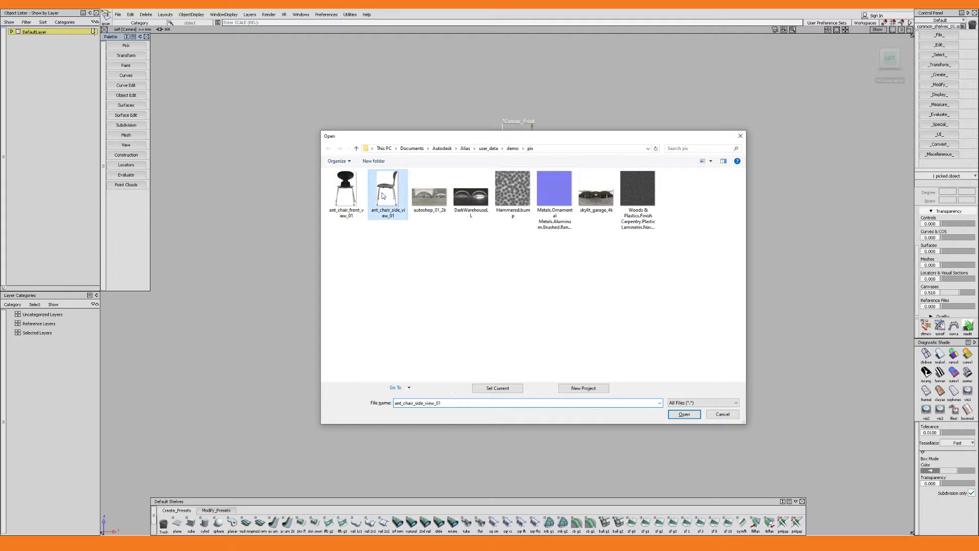
double_click(383, 195)
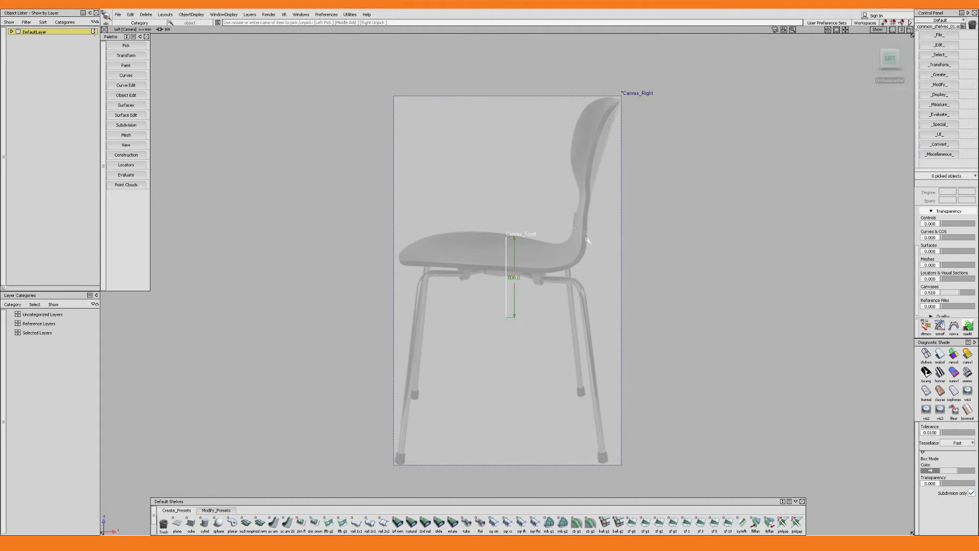
Place the side canvas's pivot on its lower edge and move the canvas up to the base of the distance locator.
drag(586, 238, 676, 321)
key(Insert)
right_drag(622, 348, 622, 465)
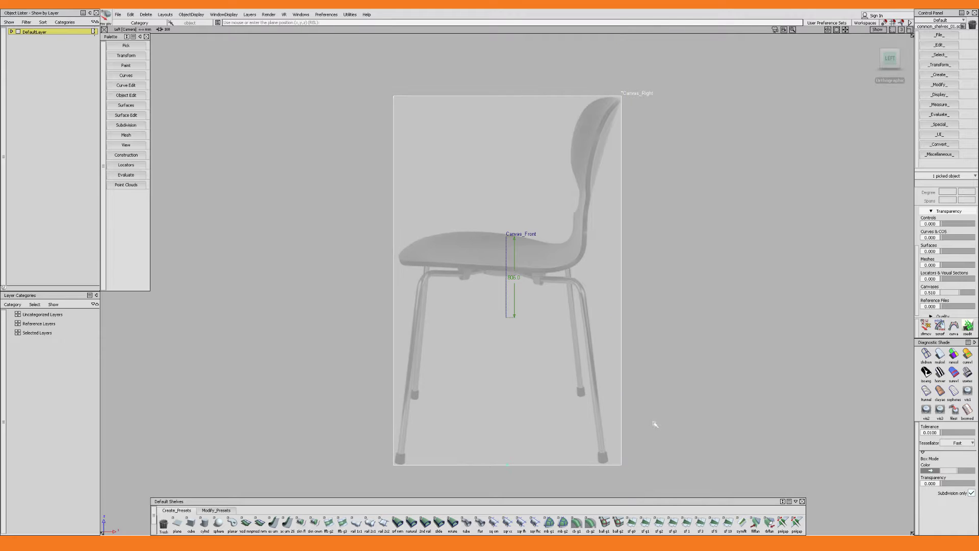
right_drag(655, 424, 666, 306)
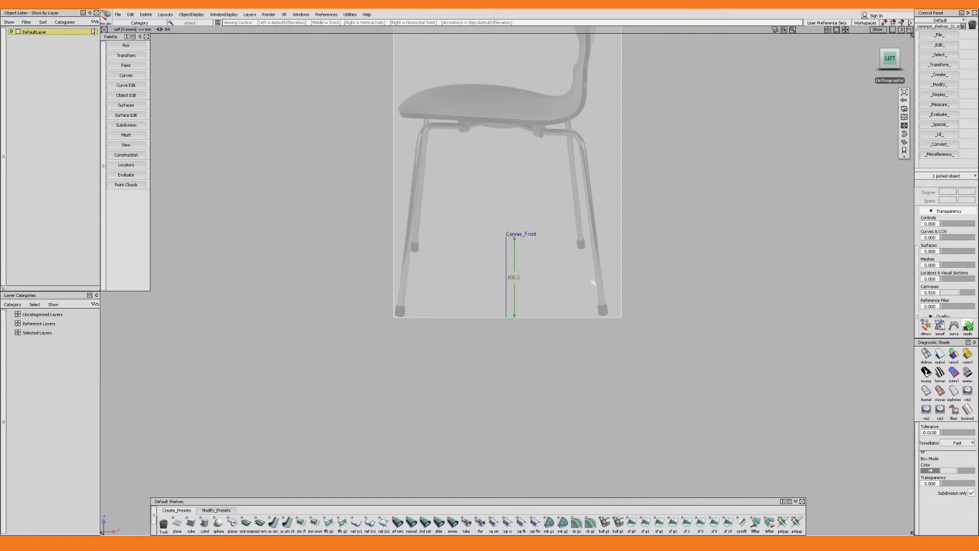
Scale the side canvas down until the chair's height matches the 806 mm distance locator.
alt+shift+middle_drag(593, 282, 589, 360)
key(r)
drag(709, 225, 518, 446)
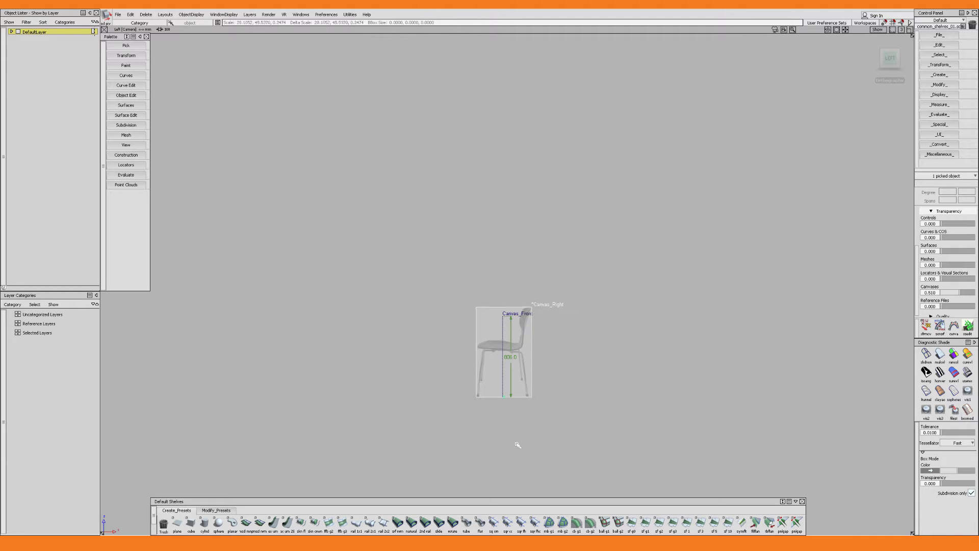
alt+shift+right_drag(564, 384, 578, 271)
alt+shift+middle_drag(578, 271, 579, 226)
drag(683, 296, 684, 313)
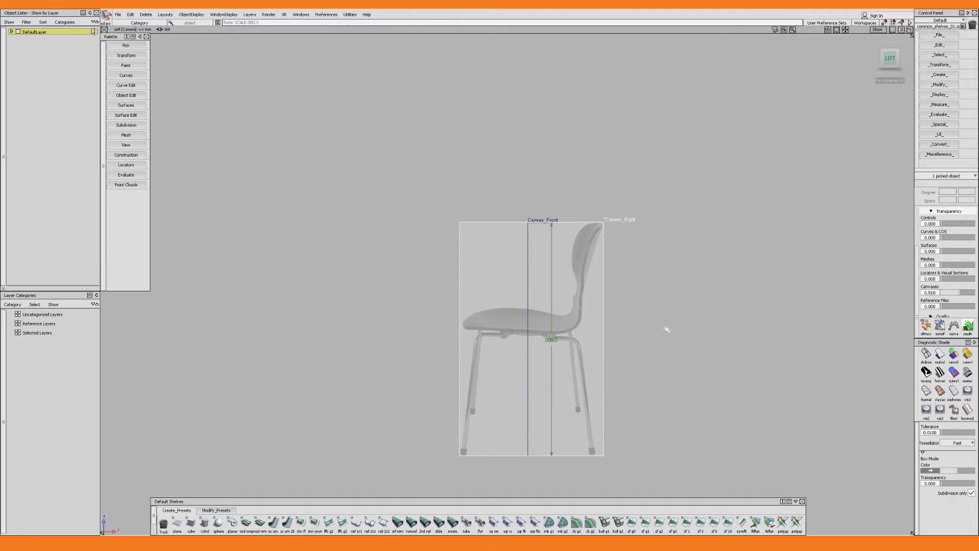
Move the side canvas sideways so it stands clear of the front canvas.
alt+shift+drag(503, 344, 627, 370)
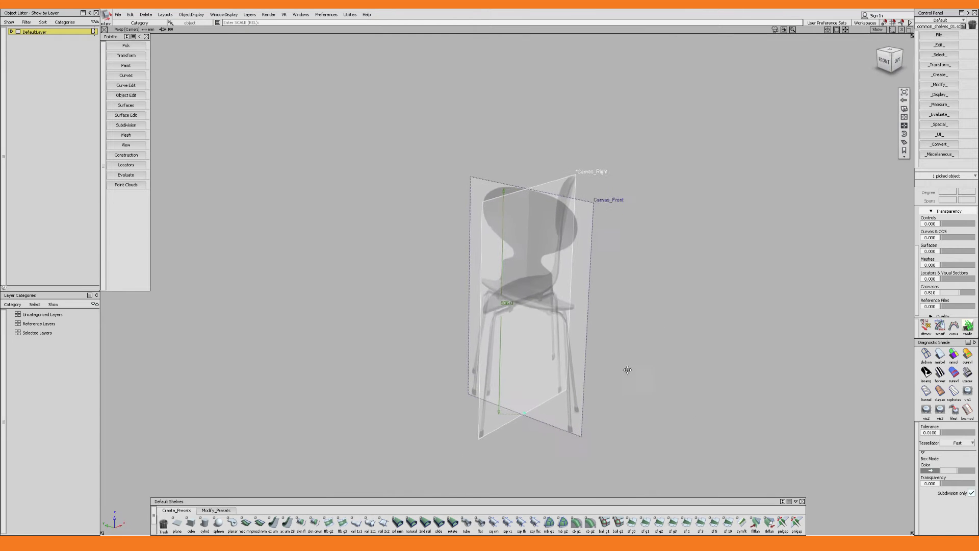
alt+shift+middle_drag(627, 370, 627, 364)
key(w)
middle_drag(683, 387, 594, 350)
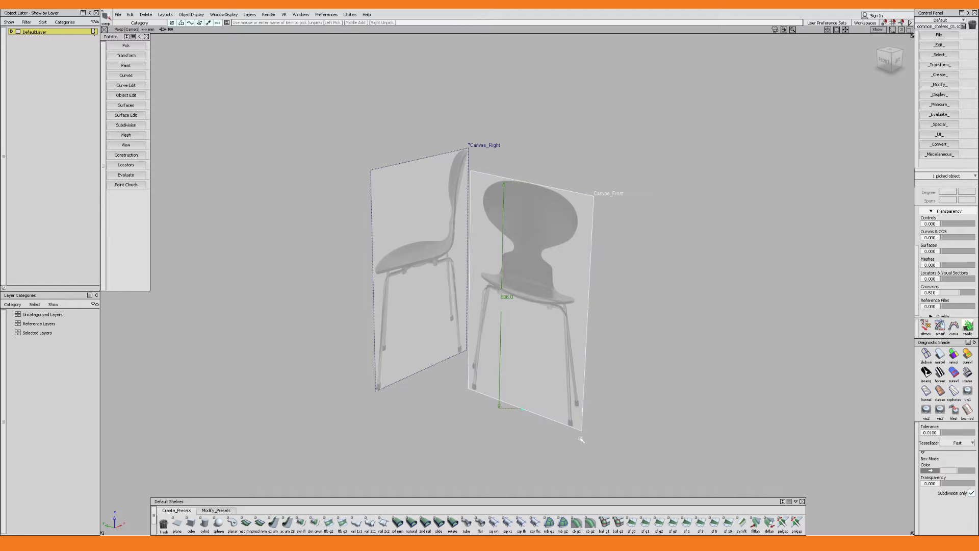
Move the front canvas backwards, away from the distance locator at the origin.
ctrl+shift+middle_drag(567, 457, 540, 474)
drag(540, 473, 618, 420)
key(ctrl+z)
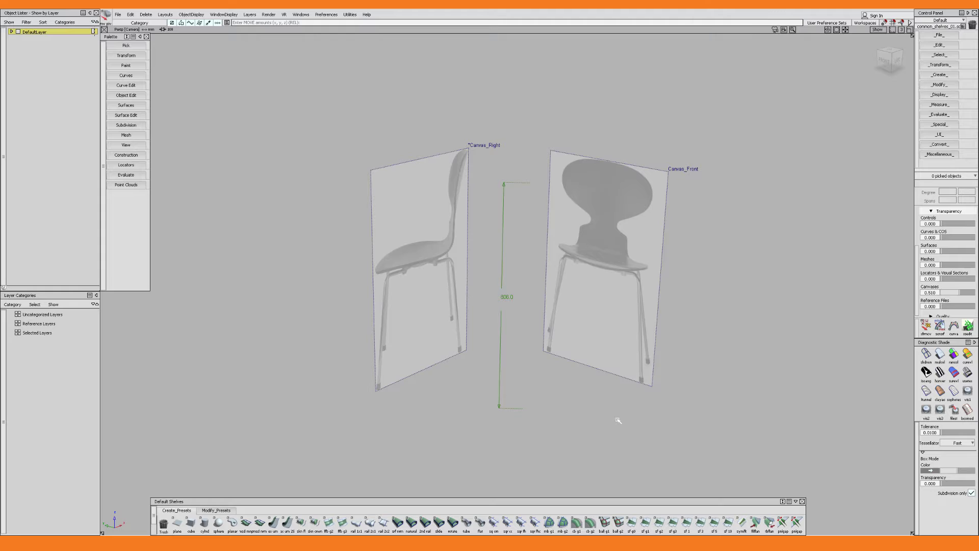
Delete the distance locator standing between the two canvases.
ctrl+shift+drag(618, 420, 617, 405)
drag(431, 462, 681, 76)
key(Delete)
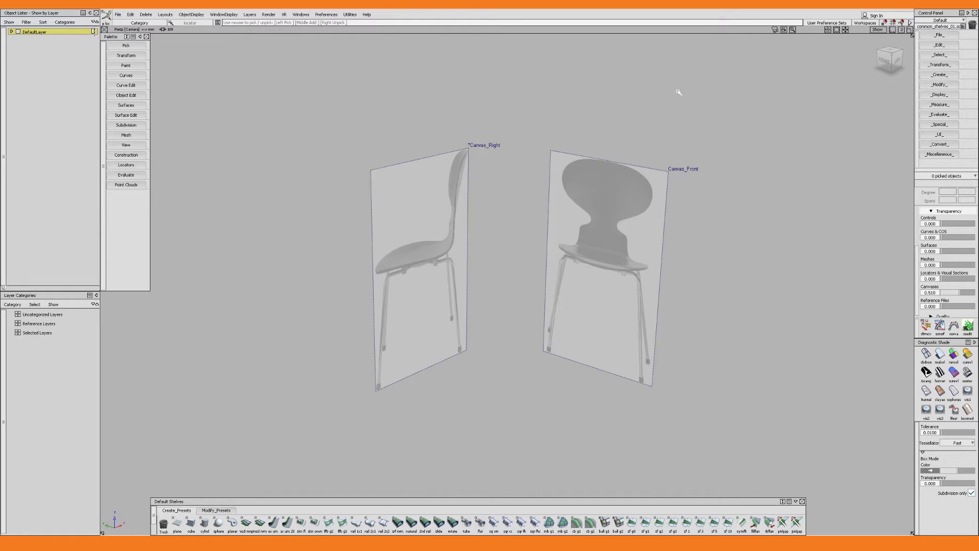
Create a layer named reference_images and make it a reference layer.
key(ctrl+l)
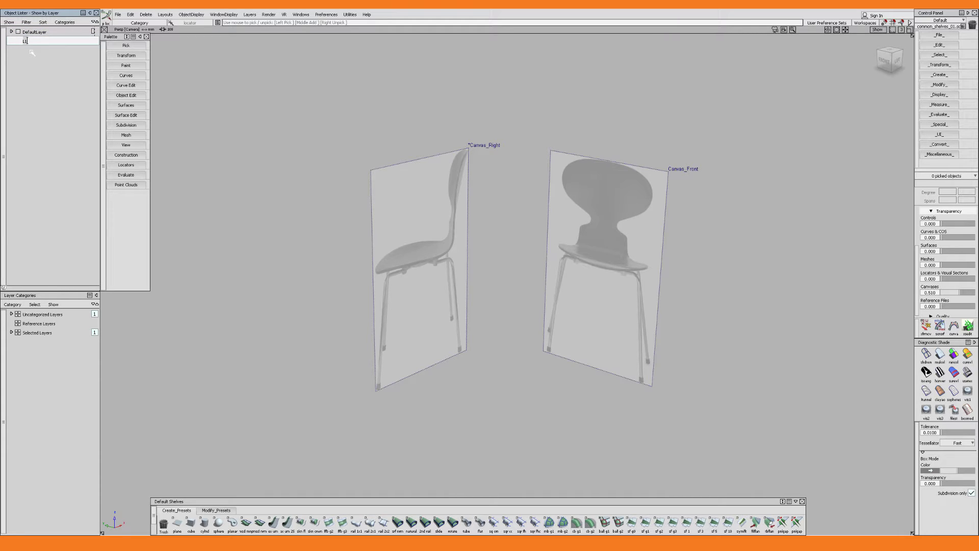
text(reference_images)
key(Return)
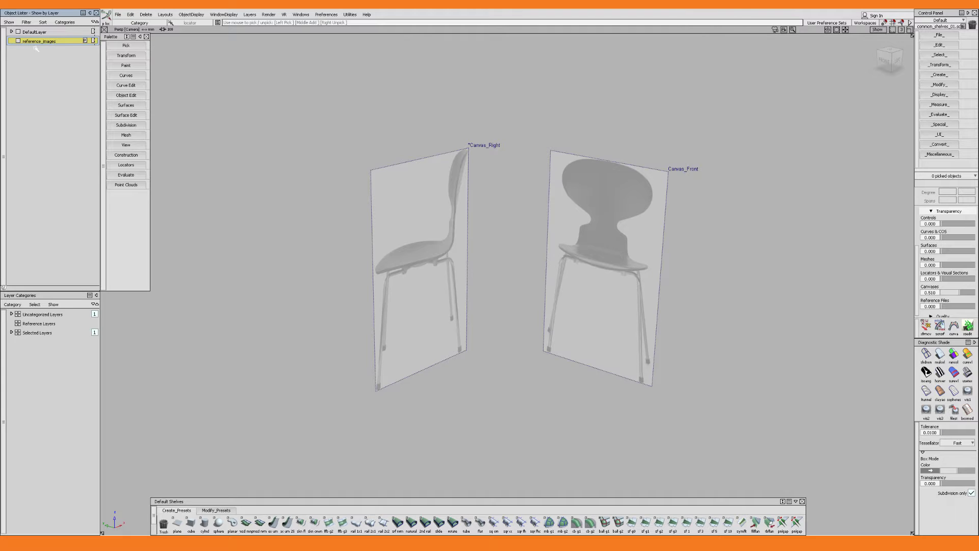
click(37, 42)
click(41, 50)
click(85, 41)
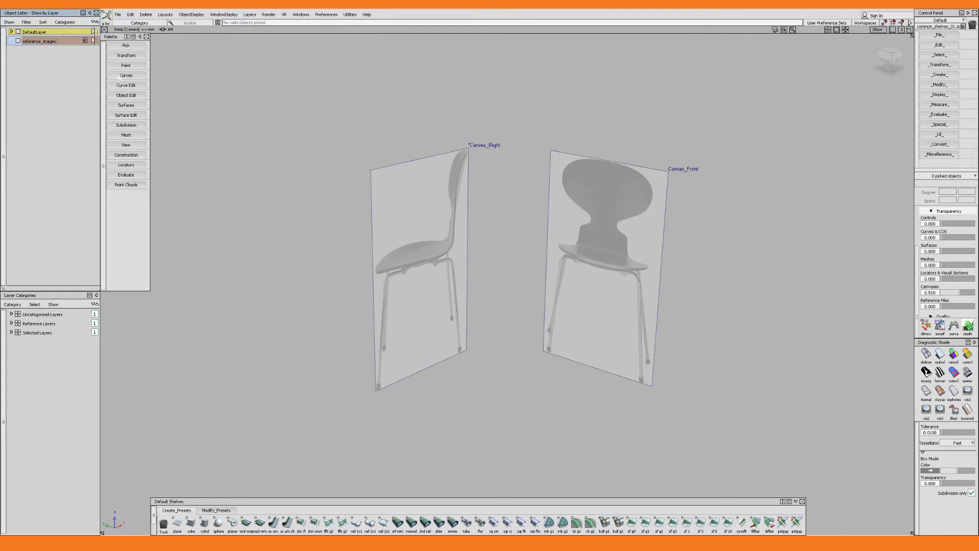
Assign the front and side canvases to the reference_images layer.
ctrl+shift+drag(350, 168, 350, 147)
drag(326, 116, 698, 466)
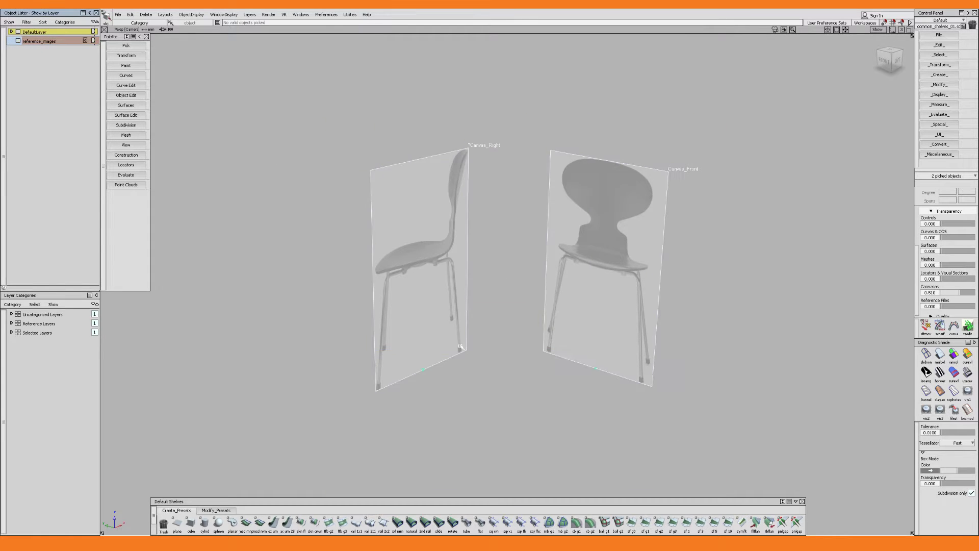
click(47, 43)
click(48, 50)
alt+shift+drag(594, 320, 492, 351)
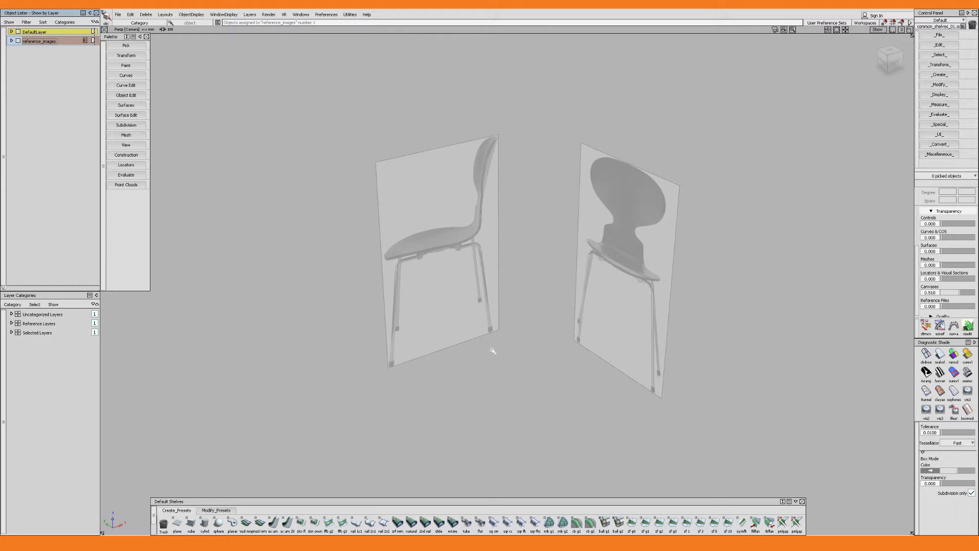
Switch the interface workflow to subdivision modelling.
click(326, 14)
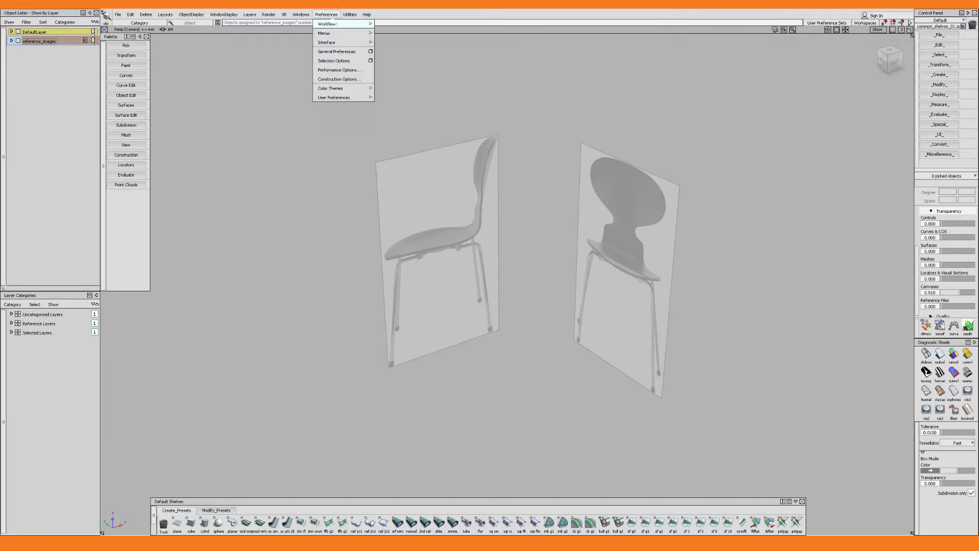
mouse_move(334, 23)
click(395, 43)
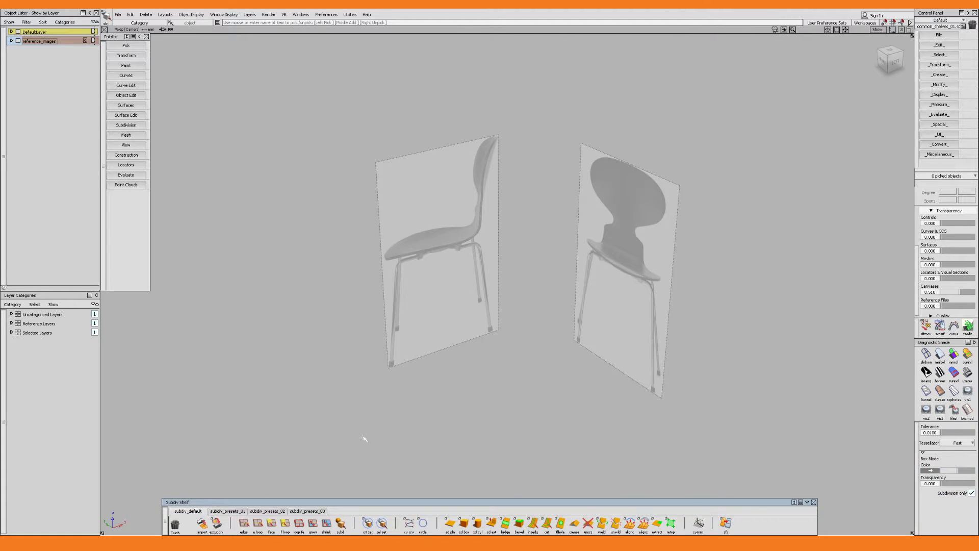
In the front view, create a subdiv plane with one span in each direction on the chair's centreline at the backrest.
ctrl+shift+click(521, 359)
mouse_move(521, 359)
ctrl+shift+mouse_down()
mouse_move(484, 368)
mouse_move(550, 366)
mouse_move(521, 363)
ctrl+shift+mouse_up()
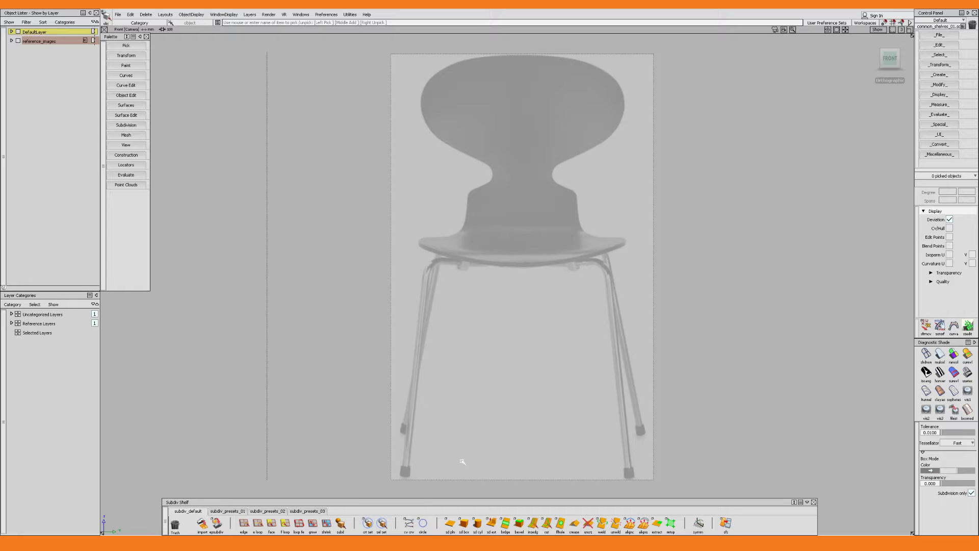
double_click(449, 522)
click(523, 191)
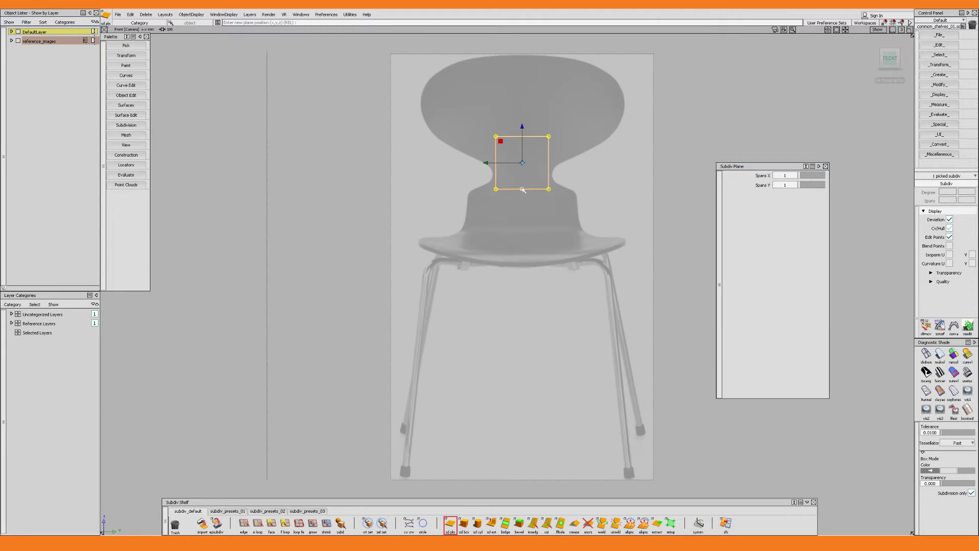
Snap the plane's two left vertices onto the chair's centreline, leaving only the right half of the plane.
alt+shift+middle_drag(537, 207, 535, 292)
alt+shift+right_drag(535, 293, 536, 254)
ctrl+shift+click(543, 249)
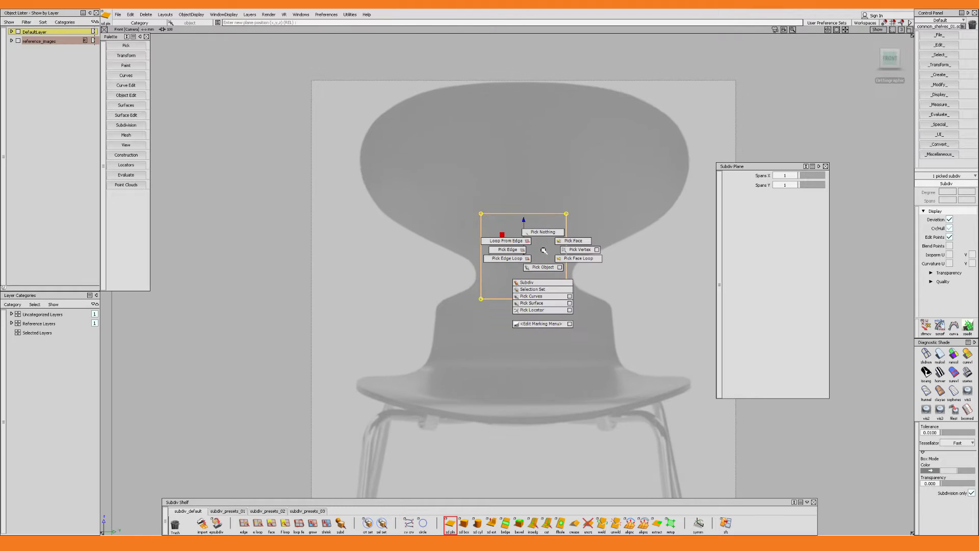
drag(459, 190, 504, 307)
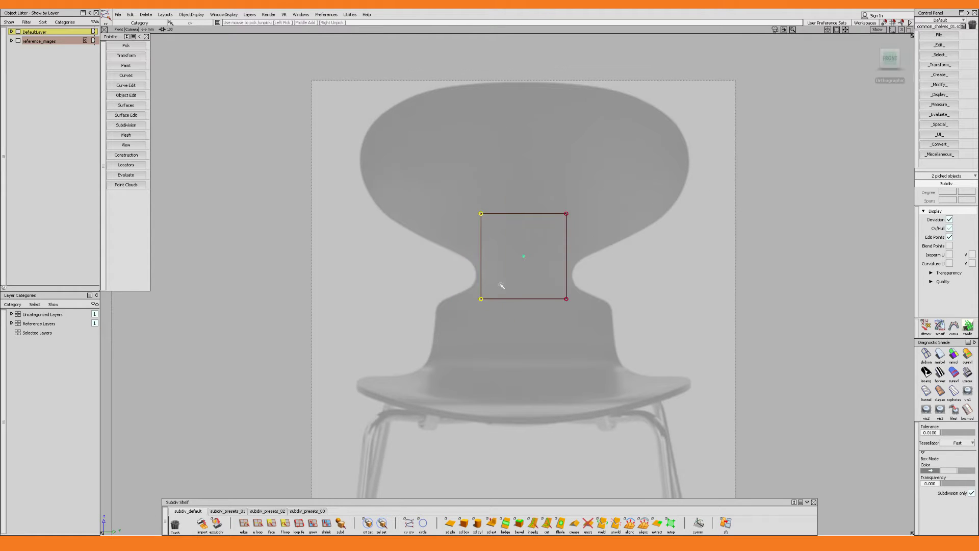
ctrl+shift+middle_drag(500, 284, 508, 264)
alt+drag(448, 257, 518, 264)
Reposition the plane's bottom, top and outer vertices to fit the right half of the backrest's narrow neck.
drag(505, 281, 587, 315)
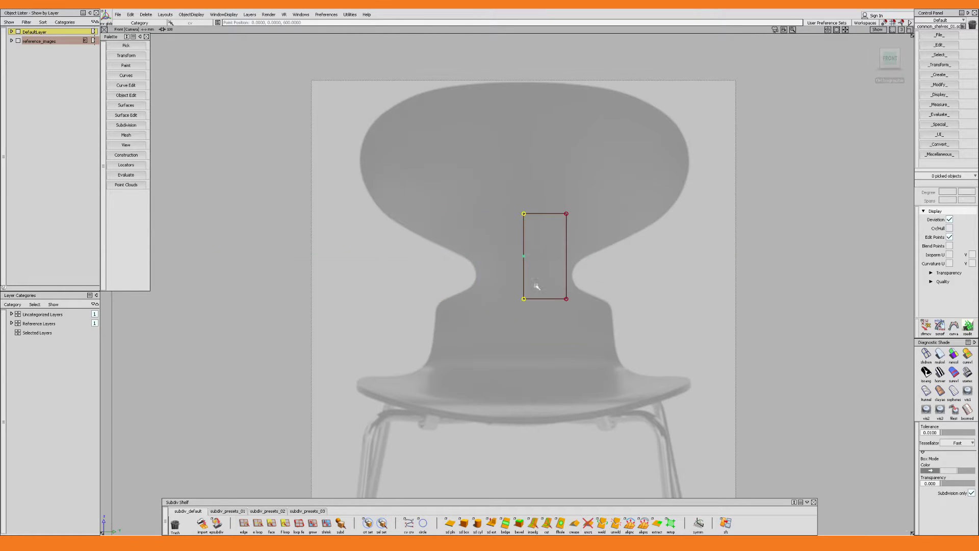
drag(546, 266, 545, 261)
drag(605, 181, 496, 226)
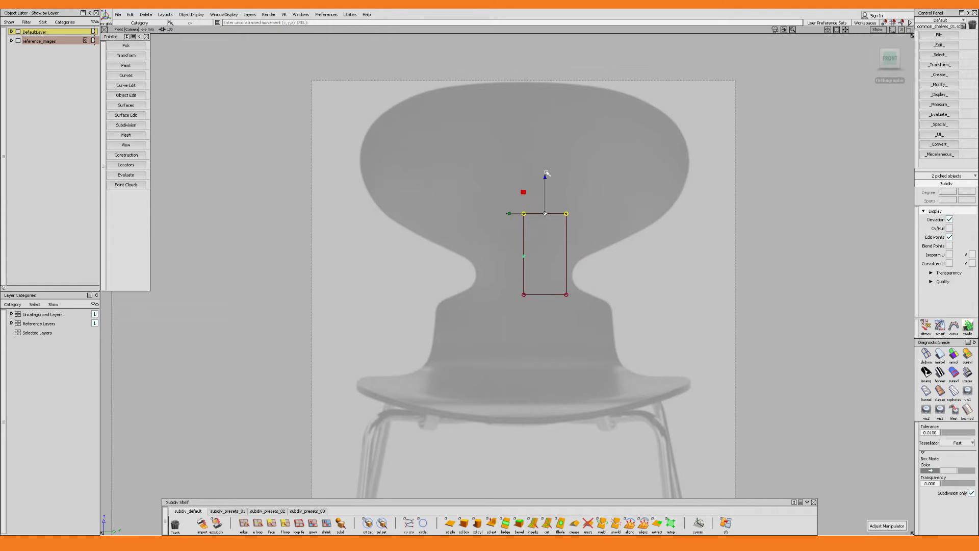
drag(546, 176, 539, 277)
drag(611, 333, 557, 271)
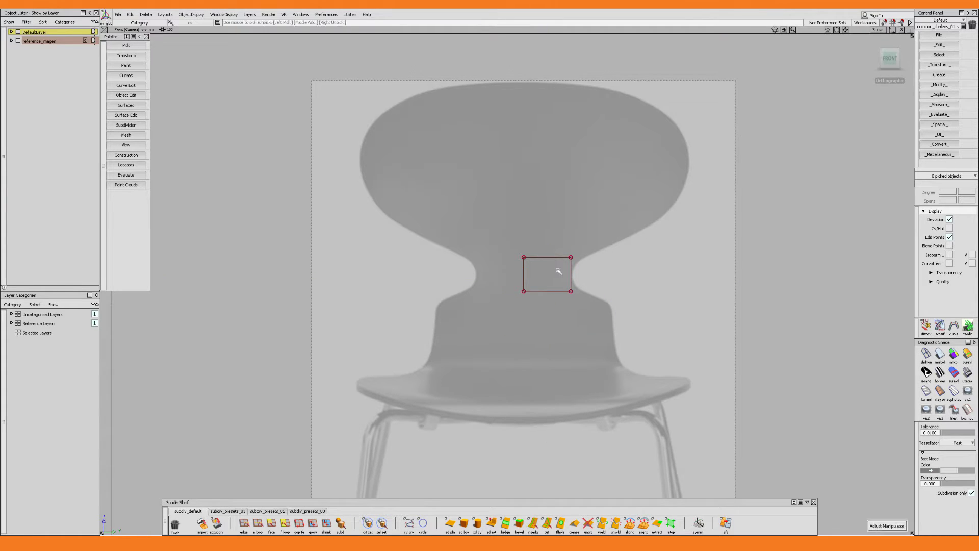
Create a layer named seat and assign the subdiv plane to it.
drag(473, 210, 618, 324)
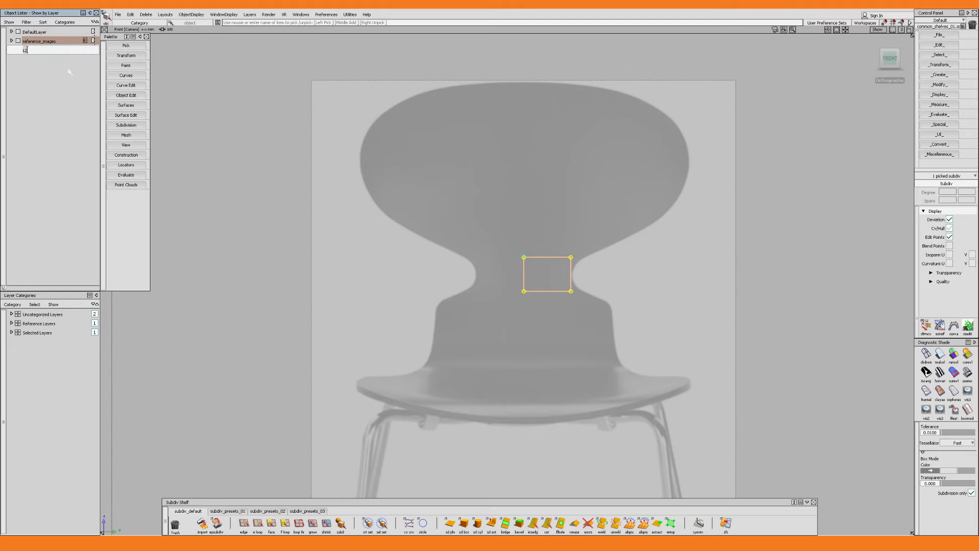
text(seat)
key(Return)
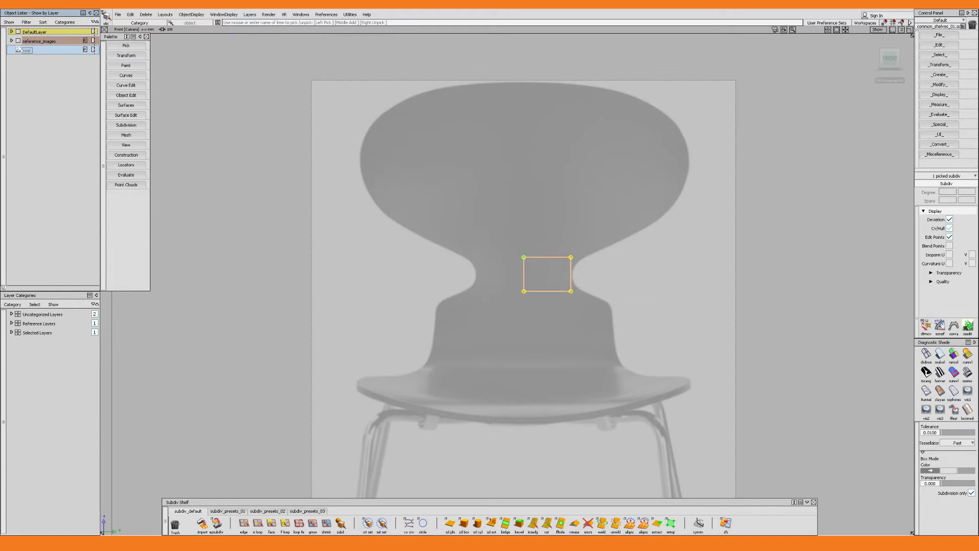
right_click(28, 53)
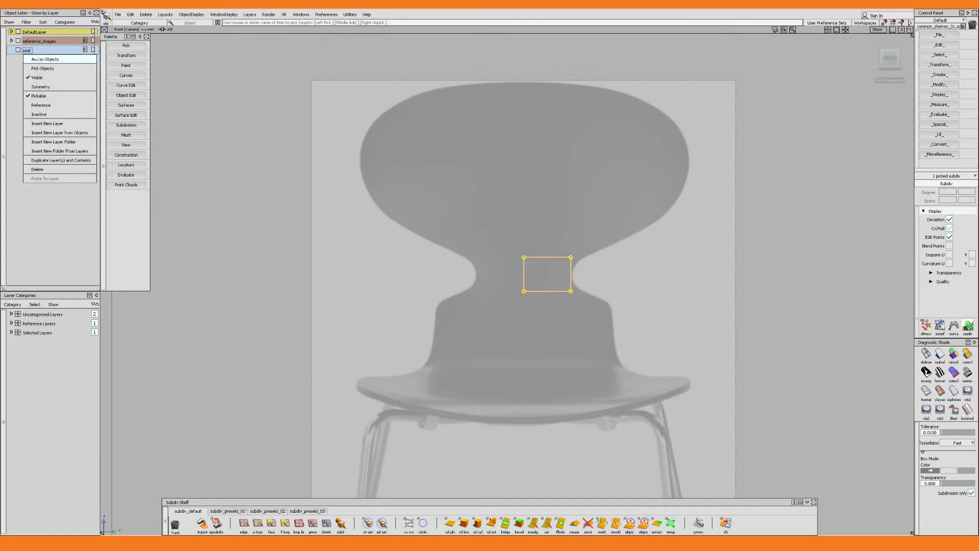
click(37, 59)
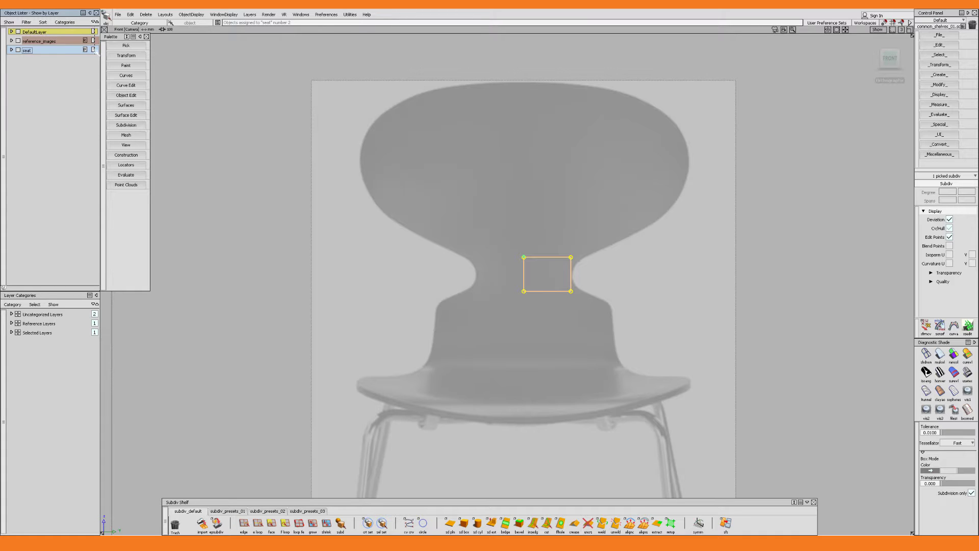
Turn on symmetry for the seat layer and unpick the plane.
click(95, 50)
click(344, 162)
alt+shift+middle_drag(545, 235, 542, 247)
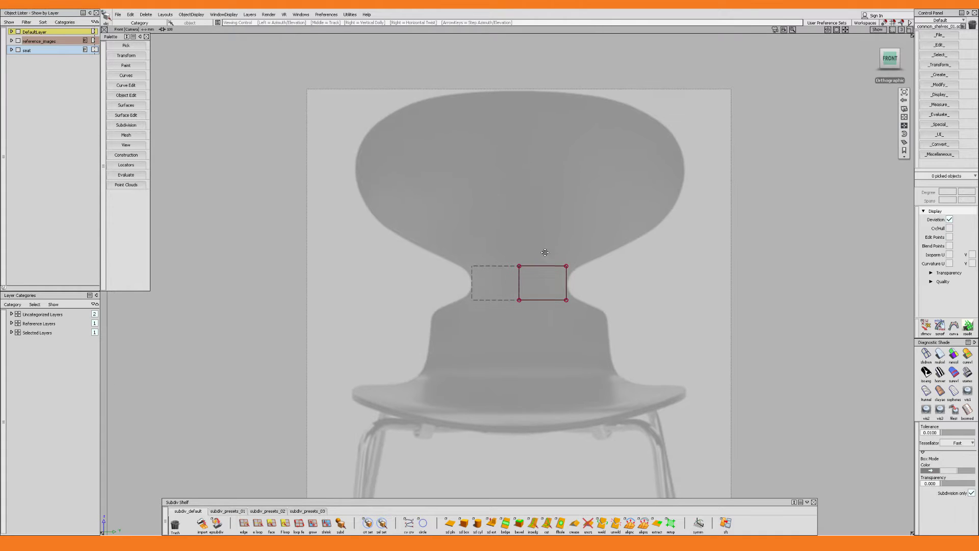
Extrude the neck plane's upper edge up to the top of the backrest.
ctrl+shift+click(572, 220)
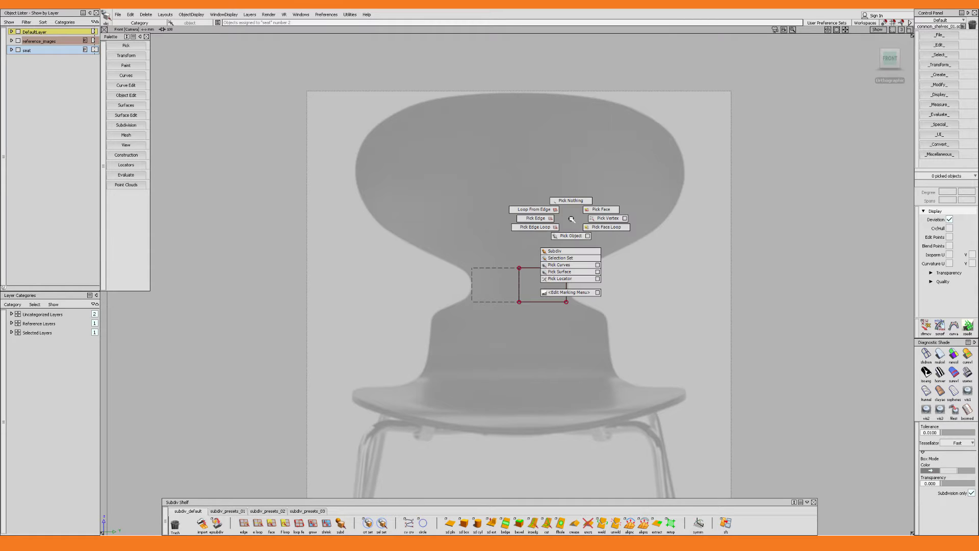
click(535, 218)
click(538, 267)
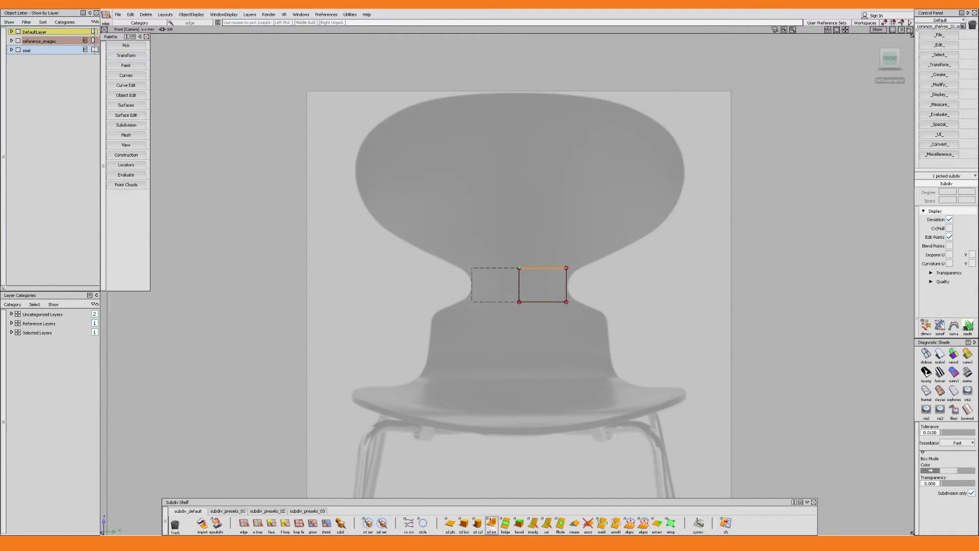
double_click(491, 522)
drag(553, 227, 555, 52)
Extrude the outer edge of the upper backrest face sideways to the backrest's widest point.
ctrl+shift+click(607, 139)
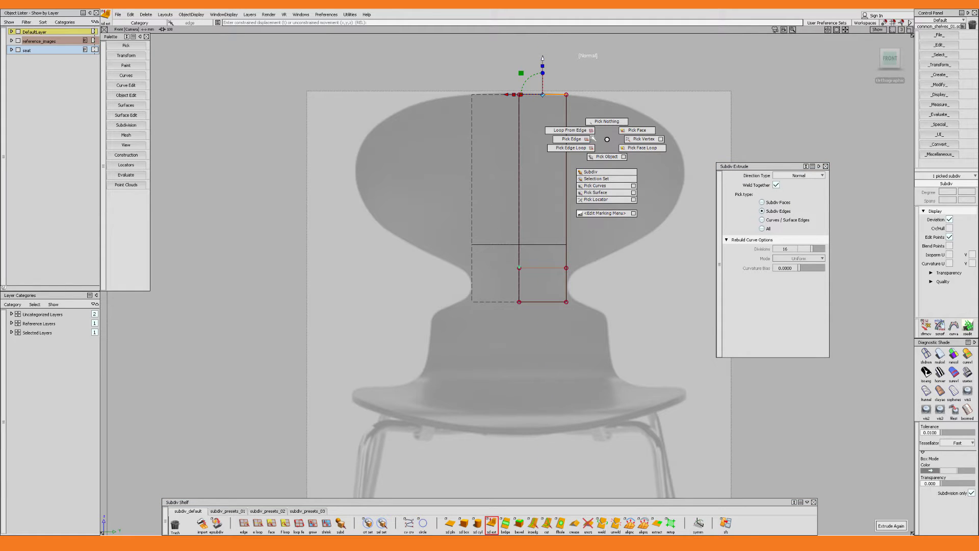
click(572, 138)
click(566, 196)
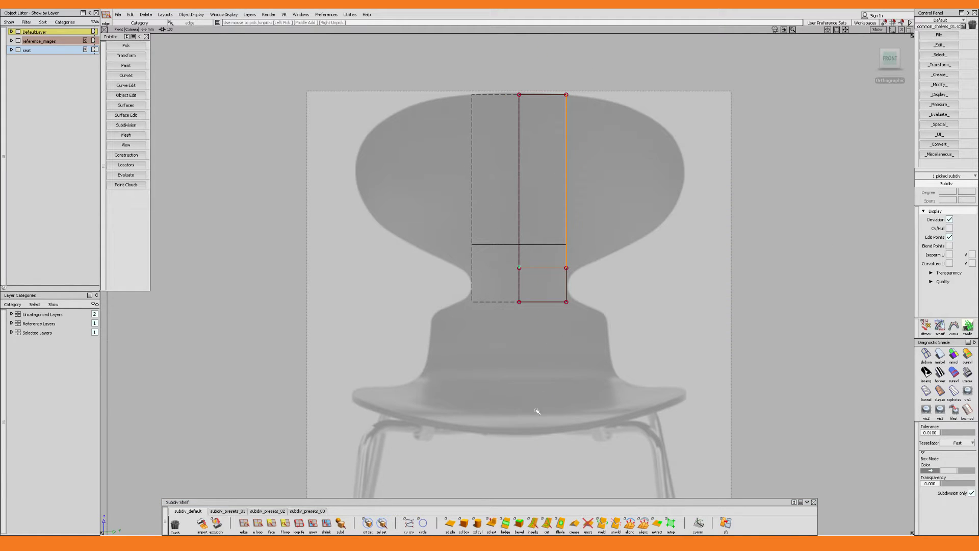
click(491, 524)
drag(605, 181, 722, 182)
Extrude the neck's lower edge down to the seat and that new face's outer edge out to the lower backrest's side.
alt+shift+middle_drag(659, 199, 585, 222)
ctrl+shift+drag(585, 228, 546, 250)
click(475, 295)
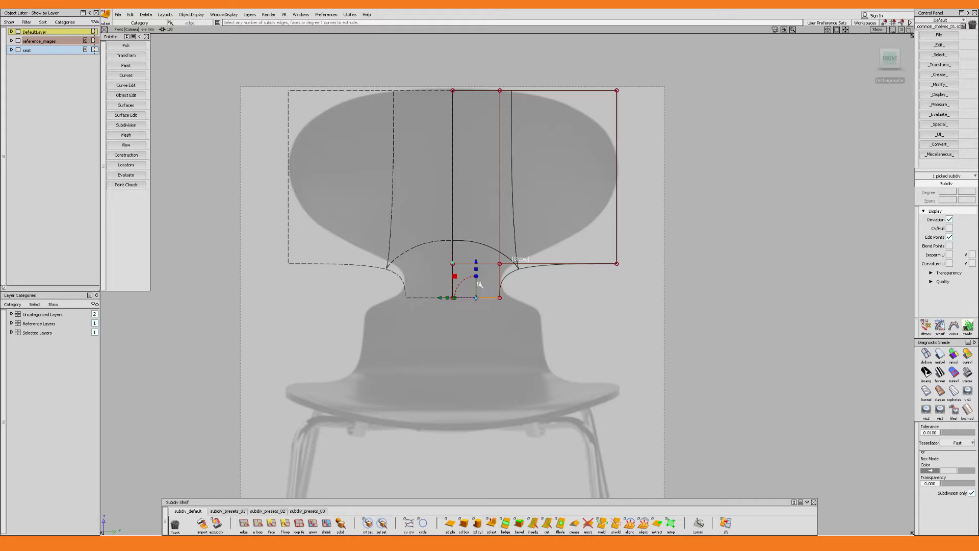
drag(479, 263, 494, 347)
click(500, 331)
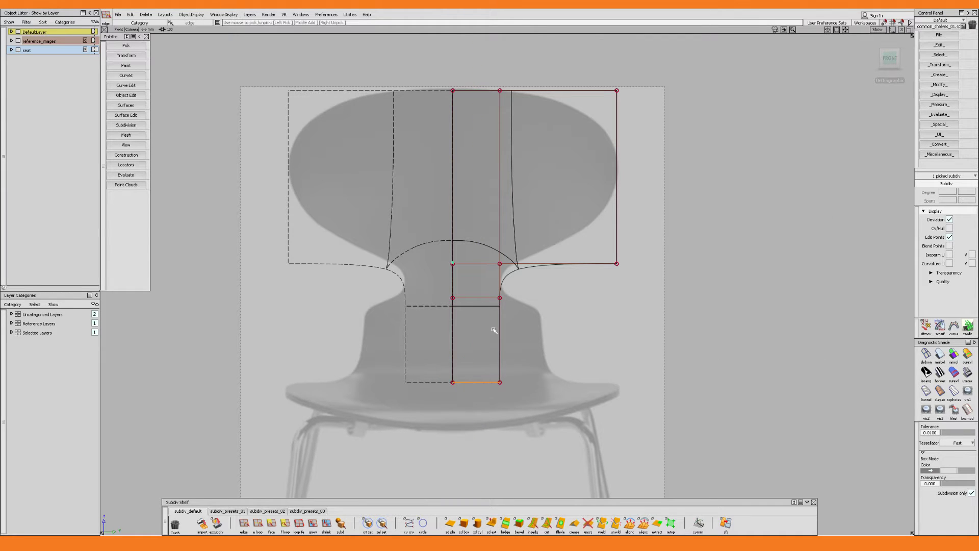
drag(474, 343, 507, 381)
Adjust the heights of the bottom vertex row, the lower backrest's shoulder vertex and the lower neck row to match the reference.
drag(431, 362, 569, 408)
drag(497, 347, 499, 345)
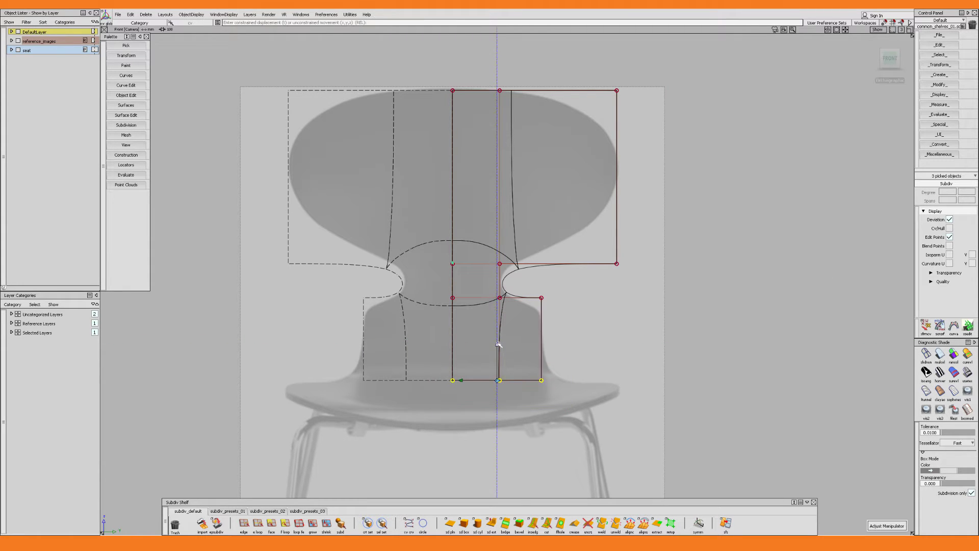
drag(550, 284, 527, 313)
drag(541, 261, 541, 268)
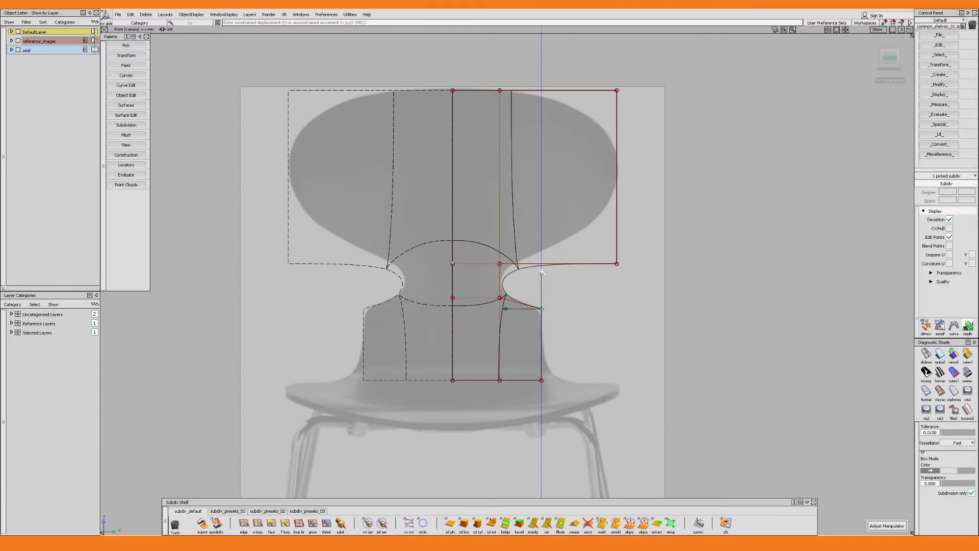
drag(436, 286, 514, 303)
drag(476, 263, 476, 227)
Raise the upper backrest's lower outer corner and lower its upper outer corner to taper the side towards the reference outline.
drag(627, 258, 608, 271)
drag(616, 226, 615, 185)
click(618, 90)
drag(617, 58, 586, 131)
Move the inner vertex on the backrest's top edge slightly outward and raise both outer corners a little.
click(500, 90)
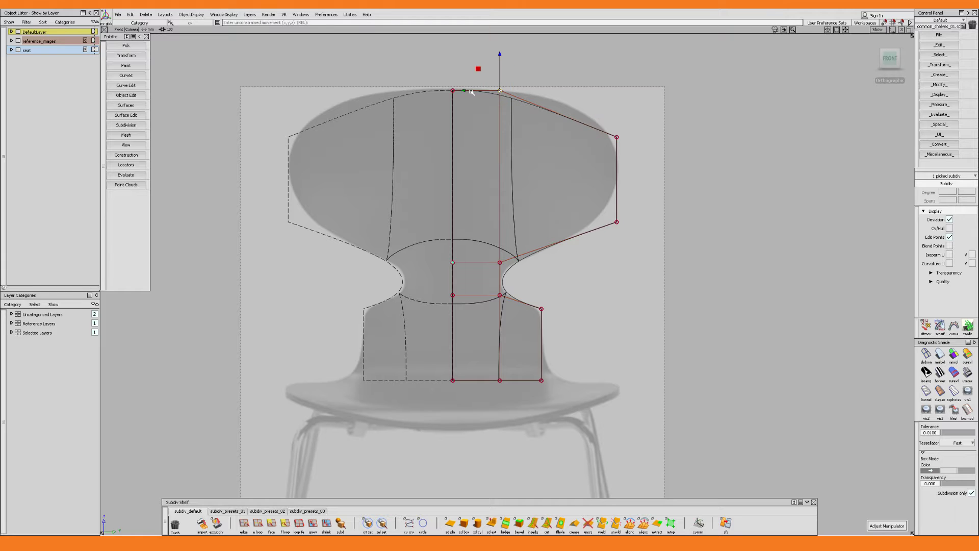
drag(465, 90, 470, 91)
click(617, 137)
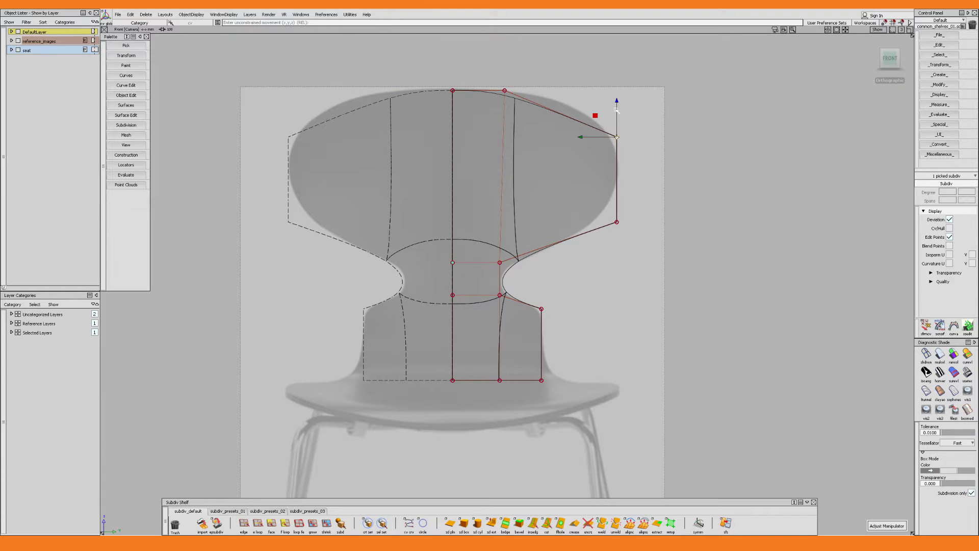
drag(615, 114, 616, 110)
click(616, 222)
drag(617, 200, 617, 196)
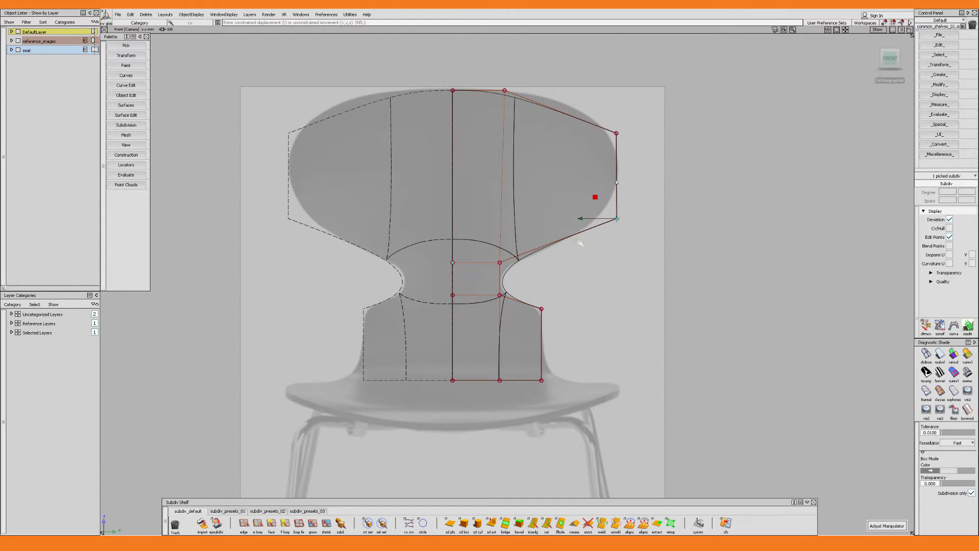
Move the outer bottom vertex of the lower backrest outward so its side flares towards the seat.
alt+shift+middle_drag(580, 240, 582, 221)
click(543, 359)
drag(515, 360, 518, 361)
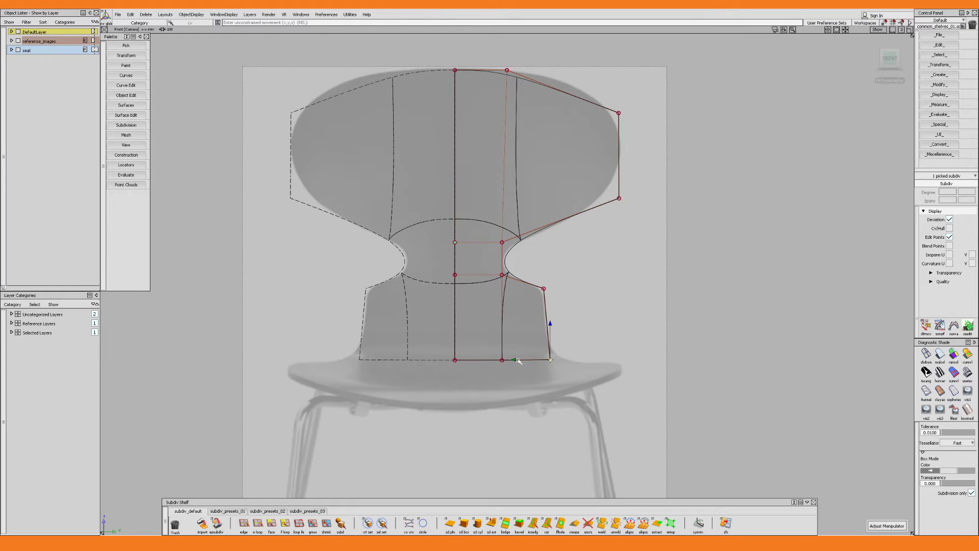
Insert a horizontal and a vertical edge row through the upper backrest and a horizontal row just below the lower backrest's shoulder.
double_click(533, 522)
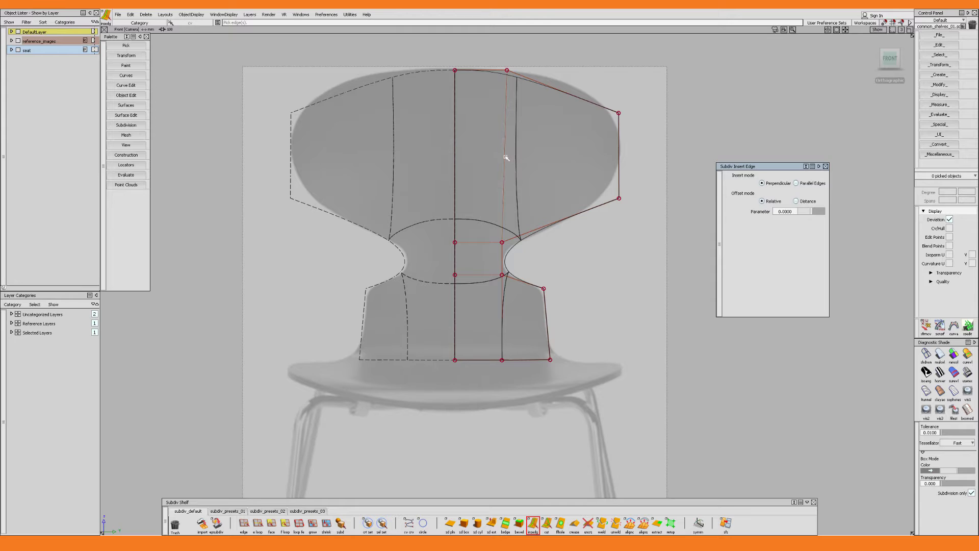
drag(507, 158, 514, 155)
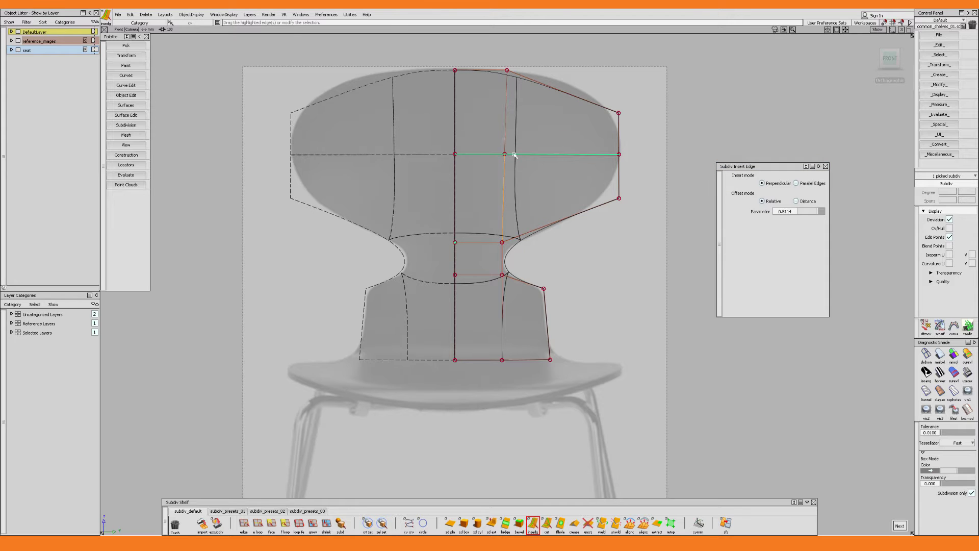
click(568, 154)
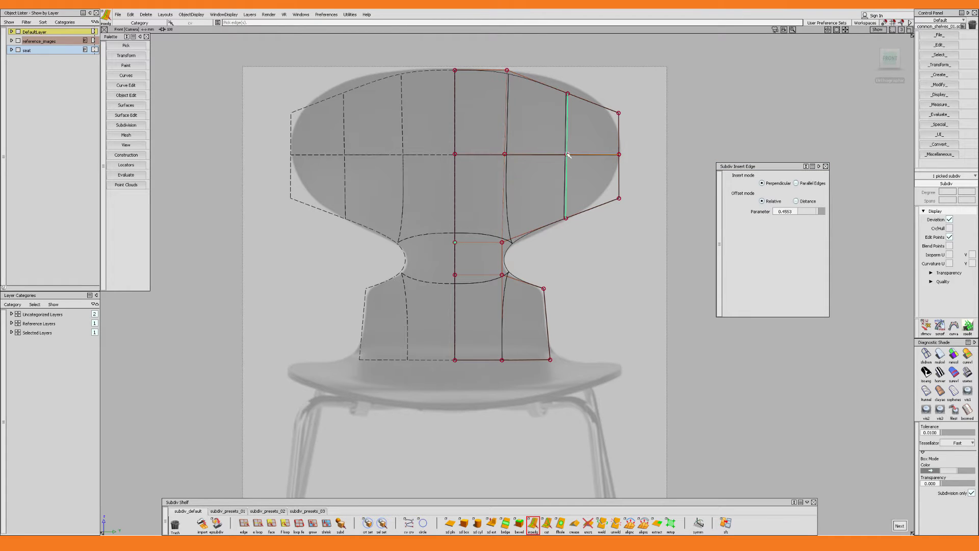
click(545, 307)
drag(543, 305, 543, 301)
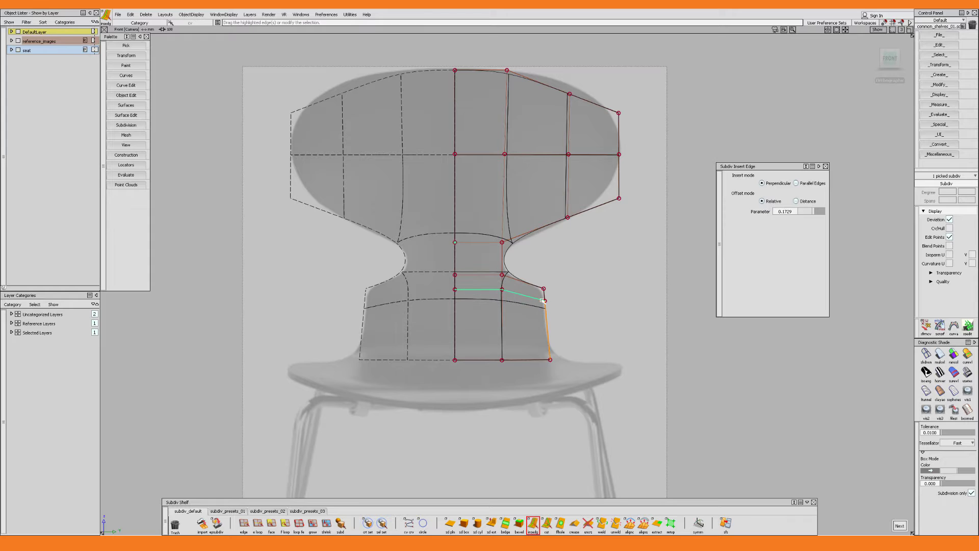
Lower the inserted edge row across the lower backrest and move the shoulder vertex slightly inward to follow the outline.
key(r)
drag(524, 267, 546, 379)
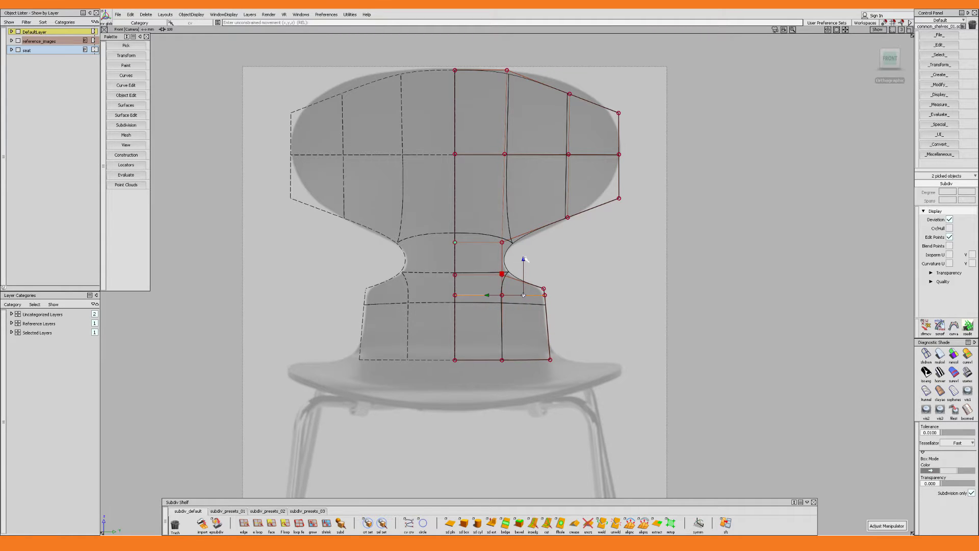
drag(525, 259, 524, 266)
key(c)
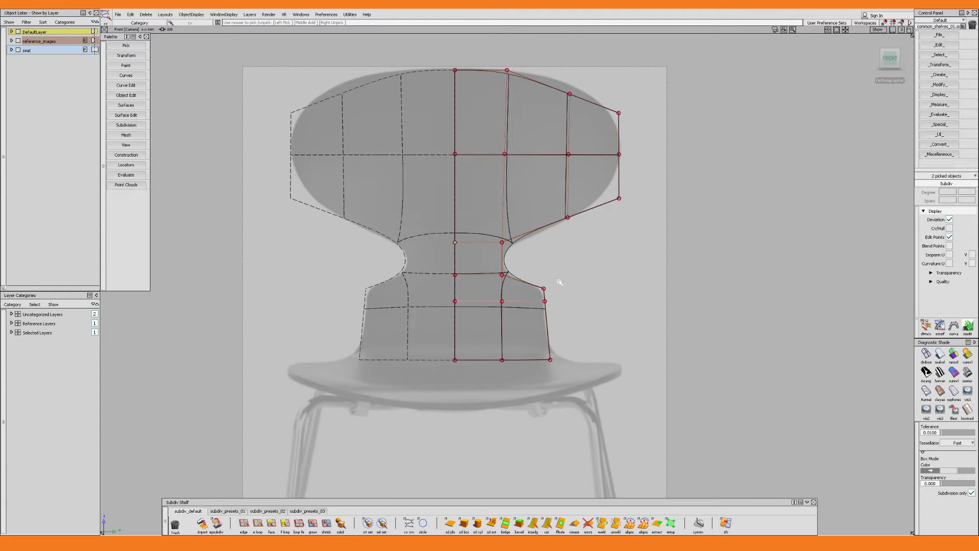
click(543, 289)
key(w)
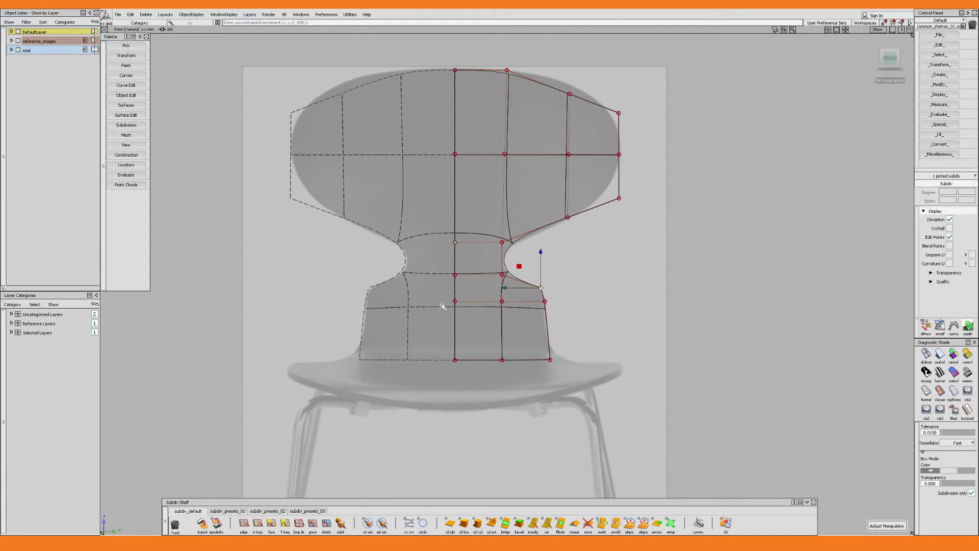
drag(451, 296, 554, 323)
drag(499, 266, 499, 269)
Shift the lower backrest's bottom outer corner a little further outward to widen the flare at the seat.
key(c)
key(w)
drag(582, 336, 526, 360)
Pull the upper backrest's lower outer corner vertex inward and up, and nudge its neighbour on the lower edge to follow the outline.
alt+shift+middle_drag(533, 317, 528, 334)
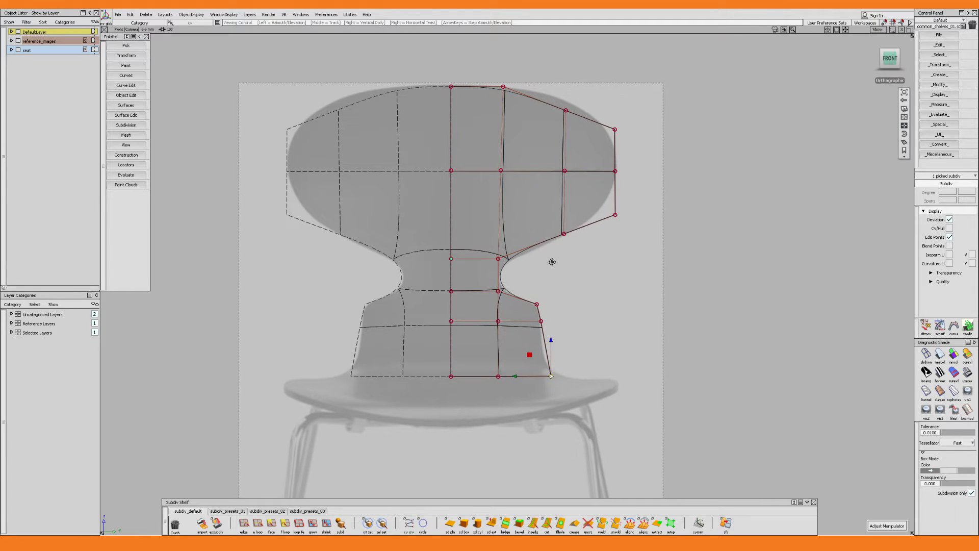
key(c)
drag(627, 197, 604, 230)
key(w)
click(564, 234)
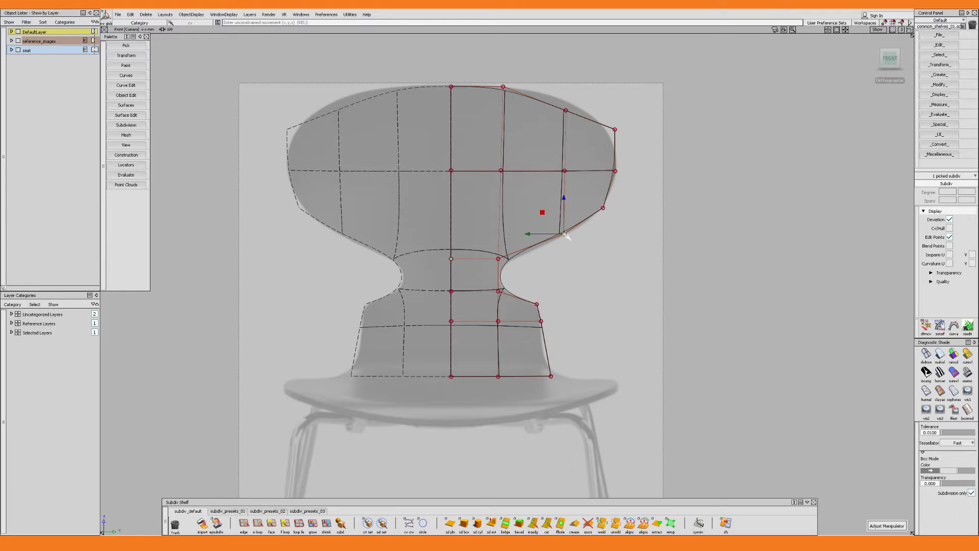
Raise the upper backrest's outer top-edge vertex and reposition the outer side vertices to round the silhouette along the front reference.
drag(632, 123, 563, 98)
click(606, 126)
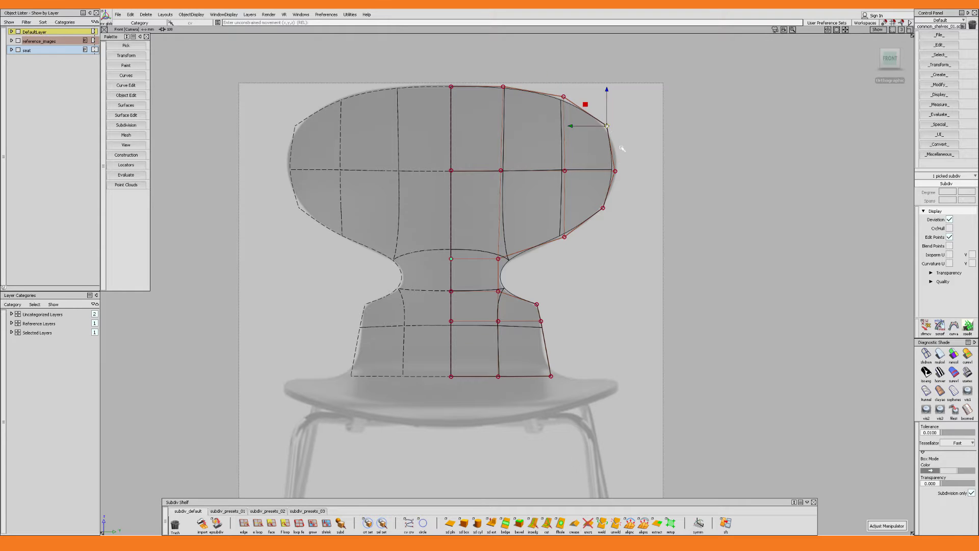
drag(623, 149, 585, 170)
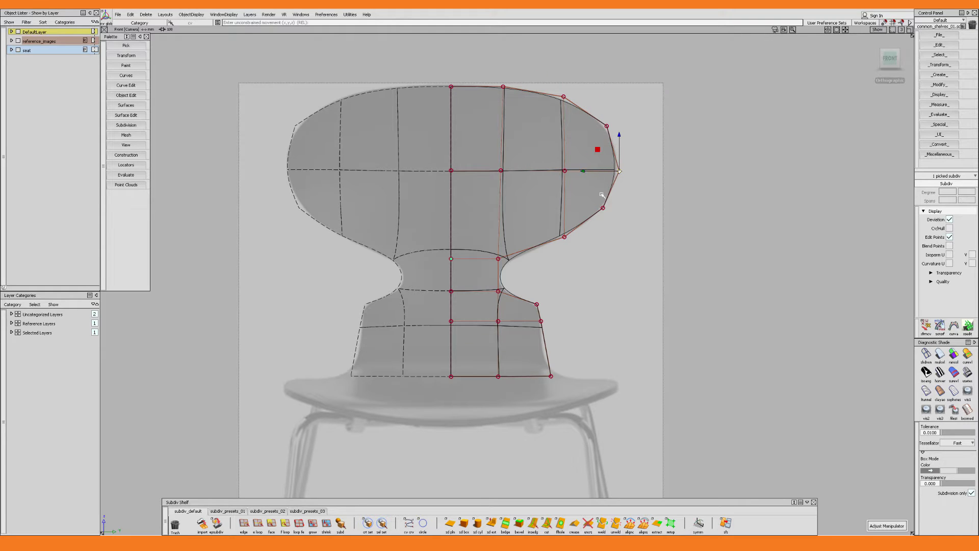
click(603, 208)
click(563, 236)
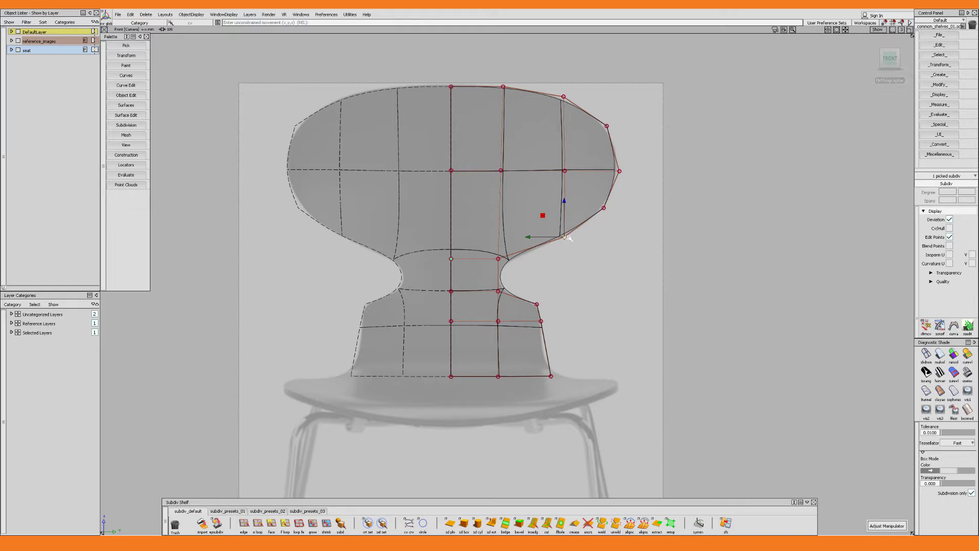
Lower the two vertices at the top of the neck slightly and raise the upper backrest's middle row a little.
drag(428, 241, 508, 272)
click(474, 226)
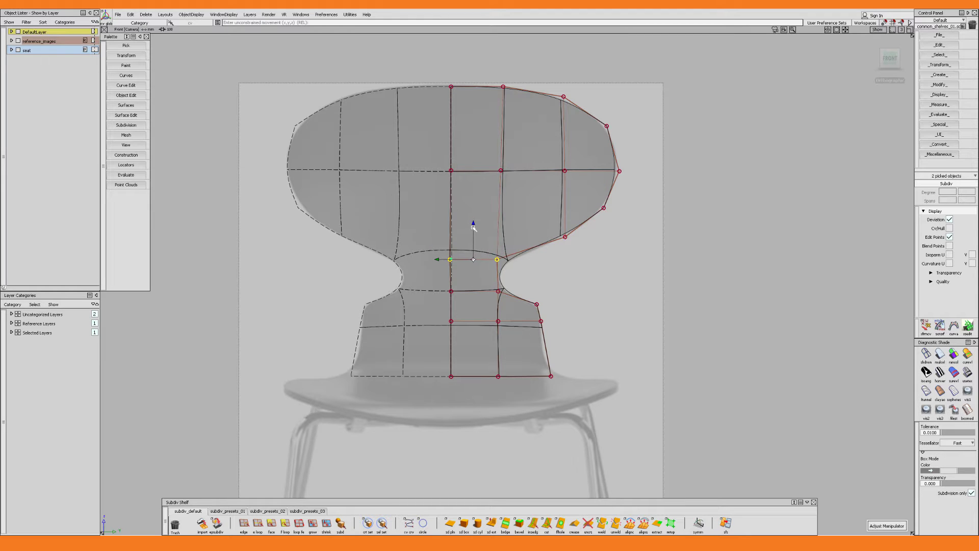
drag(474, 223, 474, 226)
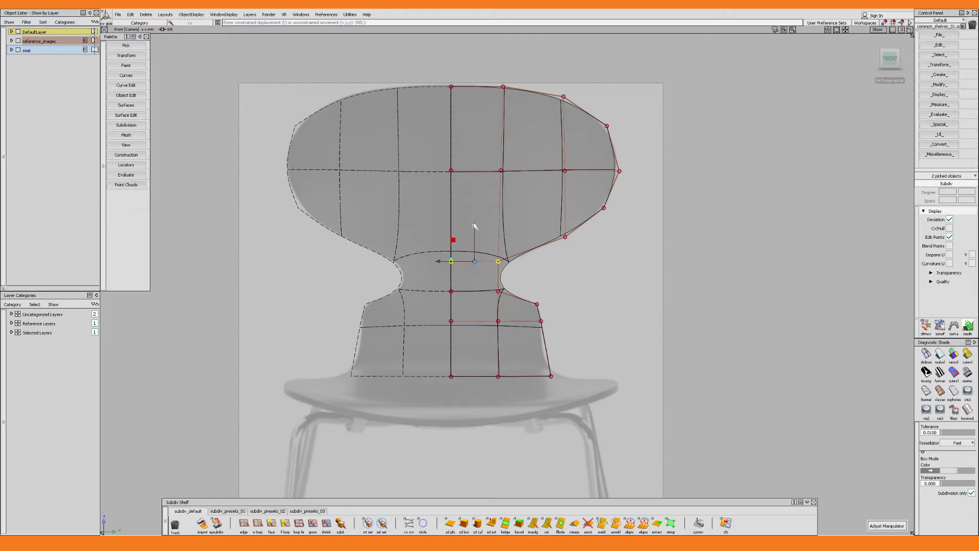
drag(431, 161, 622, 178)
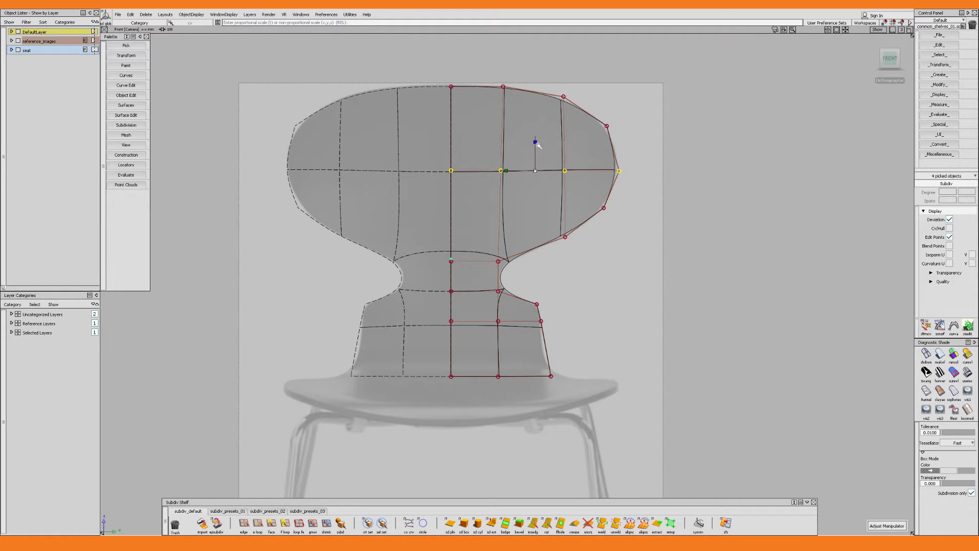
drag(537, 136, 534, 134)
drag(434, 233, 514, 276)
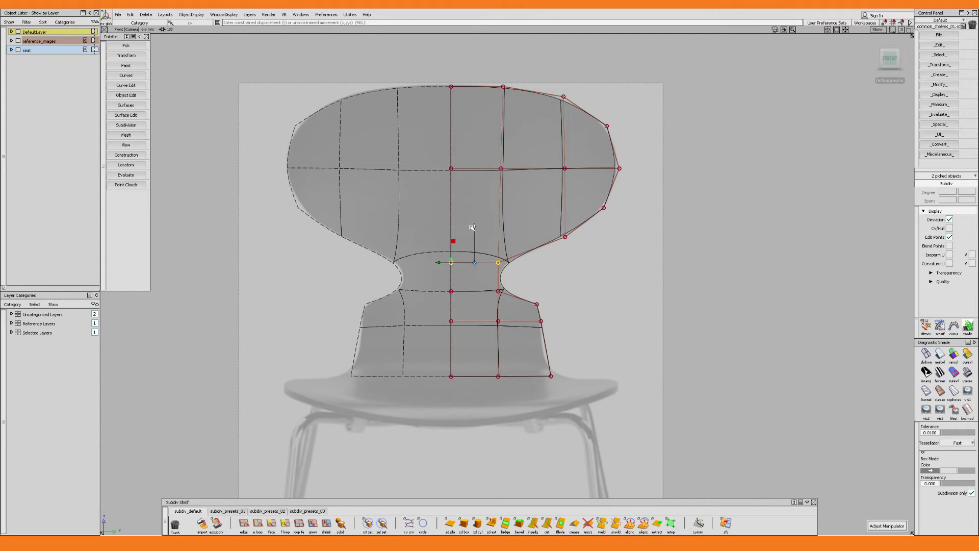
Lower the two vertices along the upper backrest's top edge slightly to match the reference outline.
drag(488, 72, 518, 100)
drag(503, 51, 503, 52)
drag(544, 83, 577, 107)
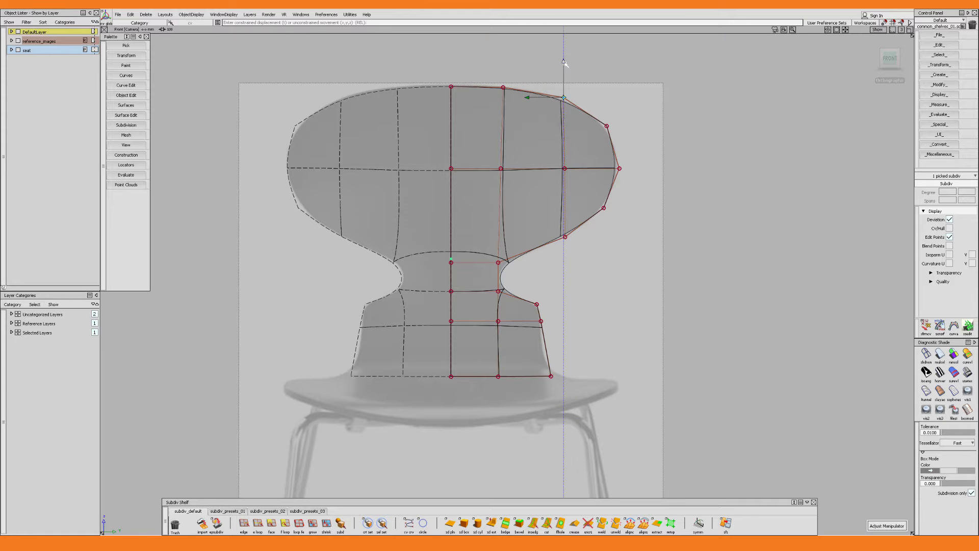
Extrude the lower backrest's bottom edges forward with the Global direction to form the seat, and insert an edge row near the bend.
alt+shift+drag(574, 148, 458, 327)
drag(492, 320, 528, 356)
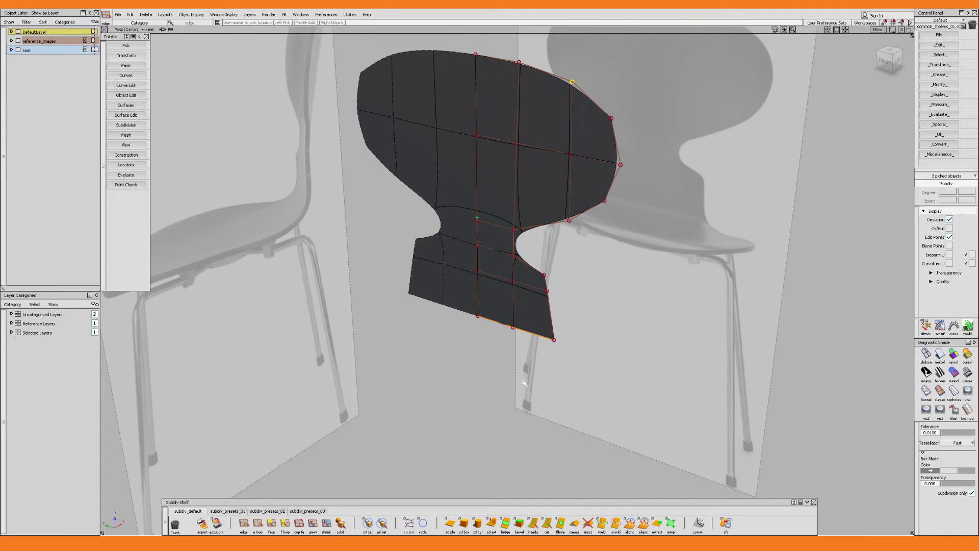
click(491, 523)
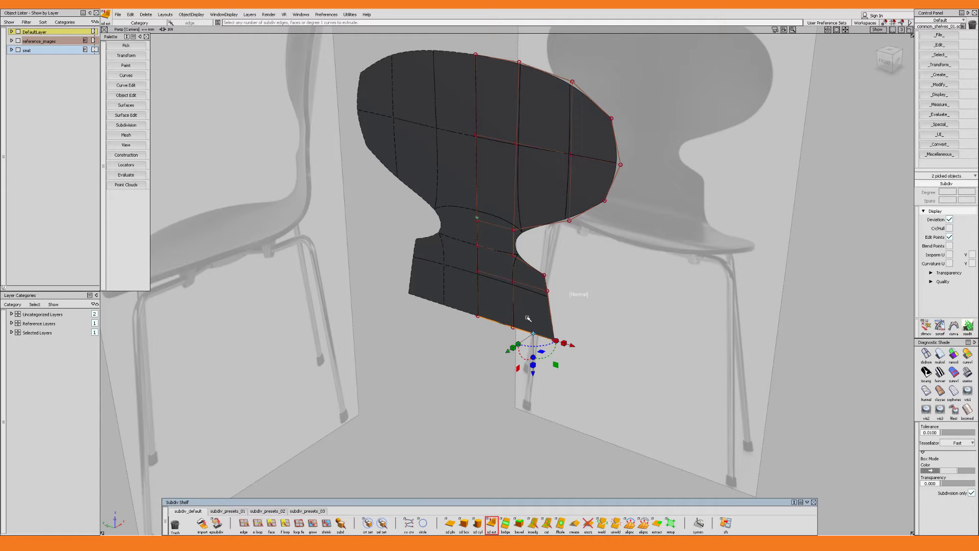
click(581, 296)
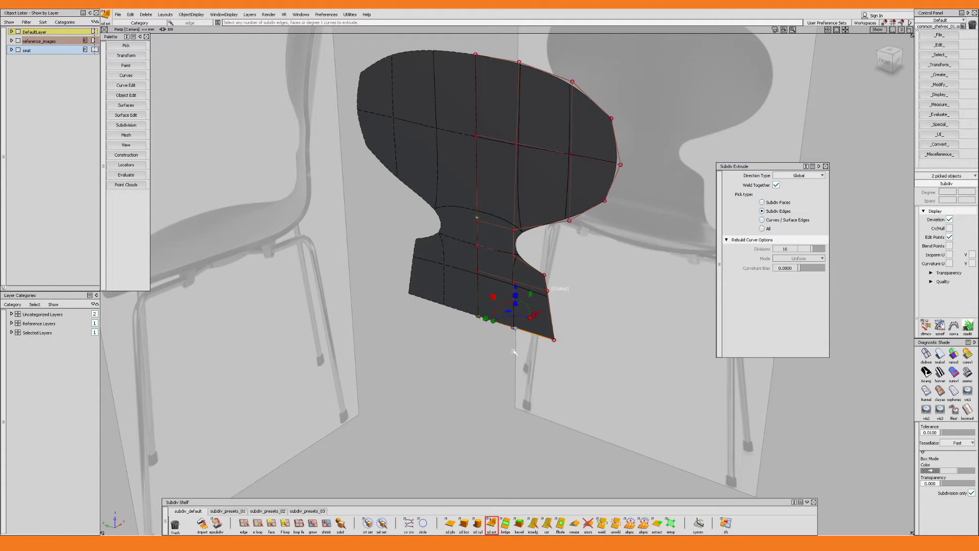
alt+shift+drag(527, 331, 444, 377)
mouse_move(534, 354)
alt+shift+mouse_down()
mouse_move(496, 339)
mouse_move(506, 357)
mouse_move(533, 348)
mouse_move(520, 342)
alt+shift+mouse_up()
click(532, 522)
alt+shift+drag(520, 342, 496, 349)
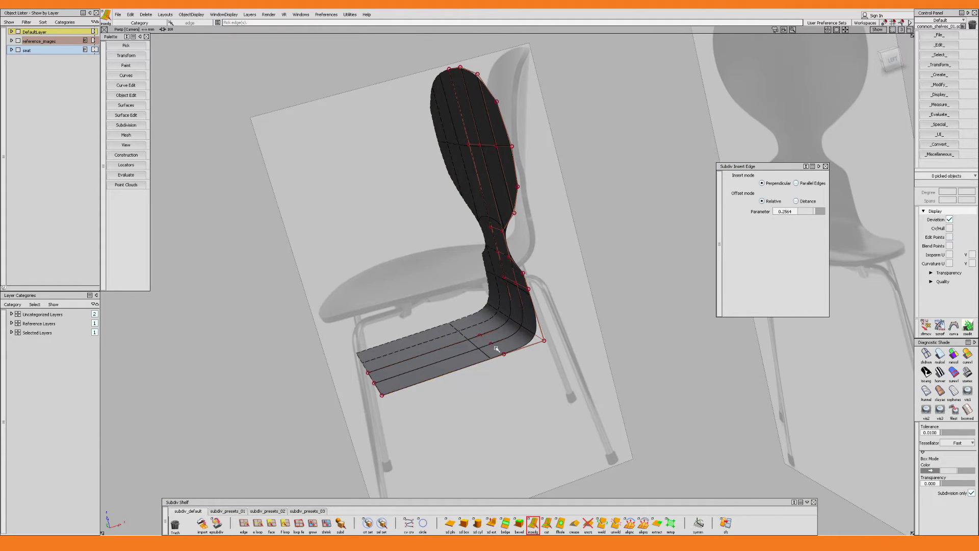
Move all backrest and bend vertices back to the reference backrest in the side view, leaving the seat's front row in place.
key(F6)
alt+shift+middle_drag(532, 230, 514, 305)
alt+shift+right_drag(514, 305, 512, 301)
ctrl+shift+drag(512, 301, 530, 332)
drag(559, 398, 439, 96)
ctrl+shift+middle_drag(440, 97, 444, 120)
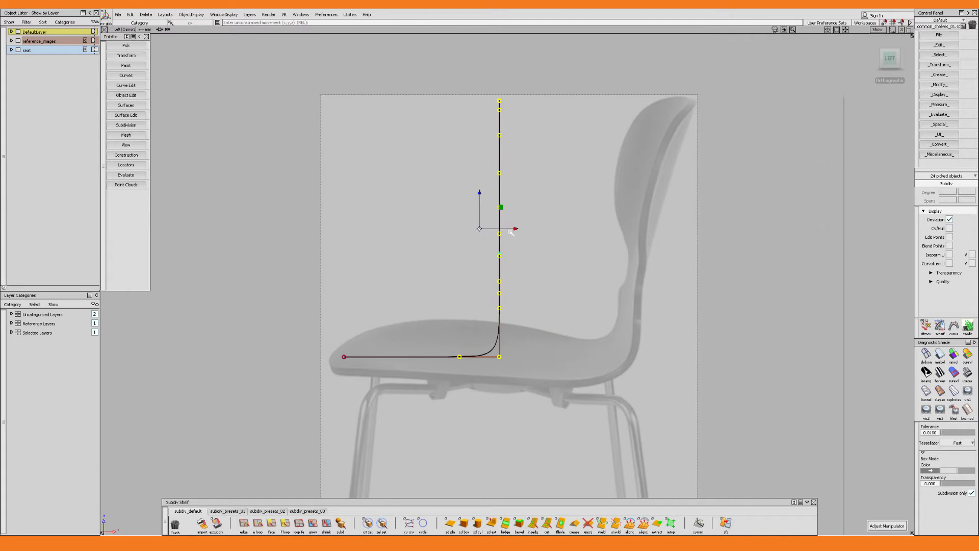
drag(516, 229, 645, 242)
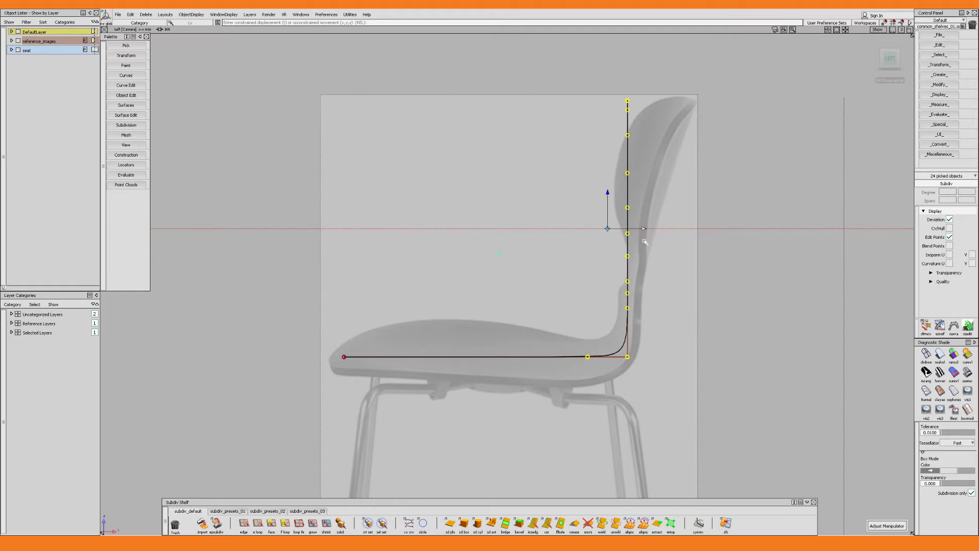
Move the seat's front row of vertices slightly forward to reach the front edge of the side reference.
ctrl+shift+drag(365, 325, 376, 348)
drag(369, 382, 326, 337)
ctrl+shift+middle_drag(326, 337, 330, 359)
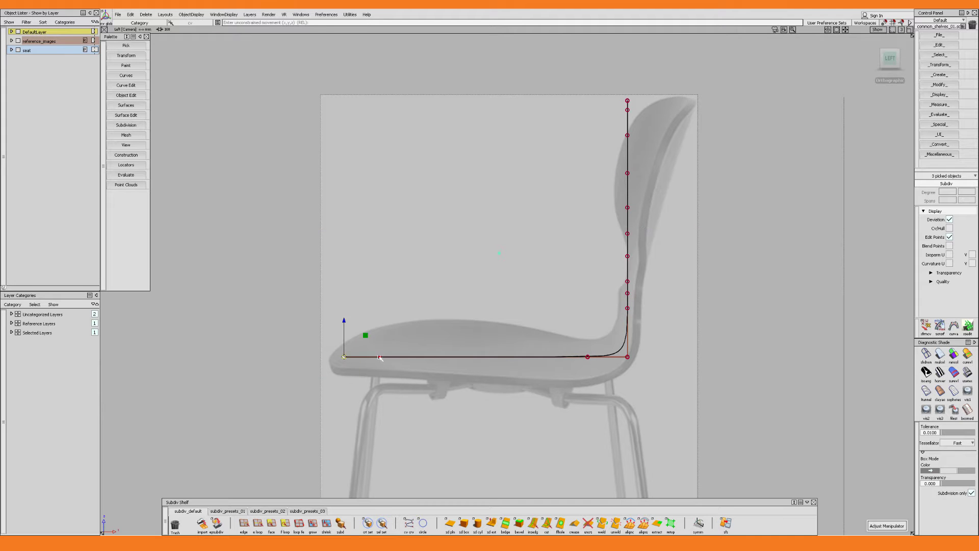
drag(379, 357, 364, 357)
Insert two edge rows across the seat, one near the front edge and one around the middle.
key(F5)
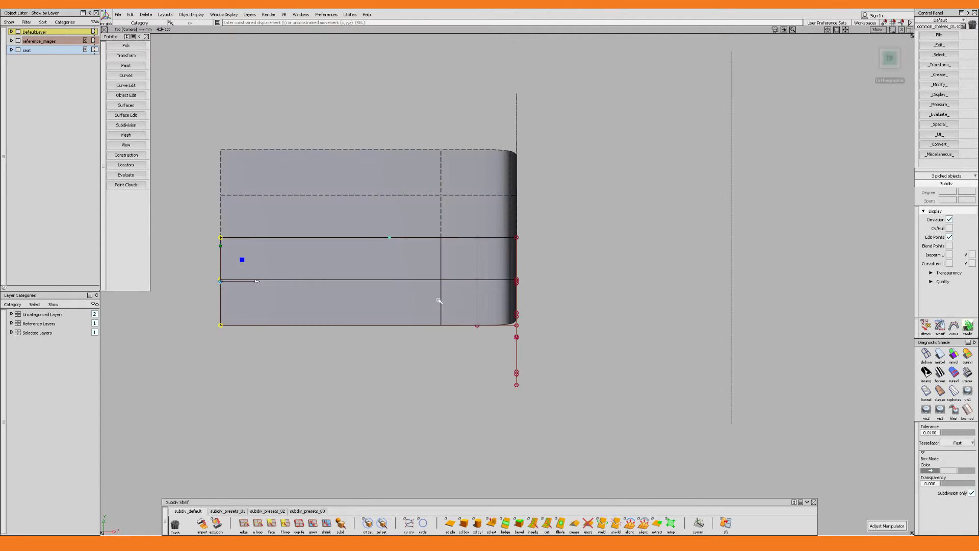
alt+shift+middle_drag(439, 300, 500, 300)
key(i)
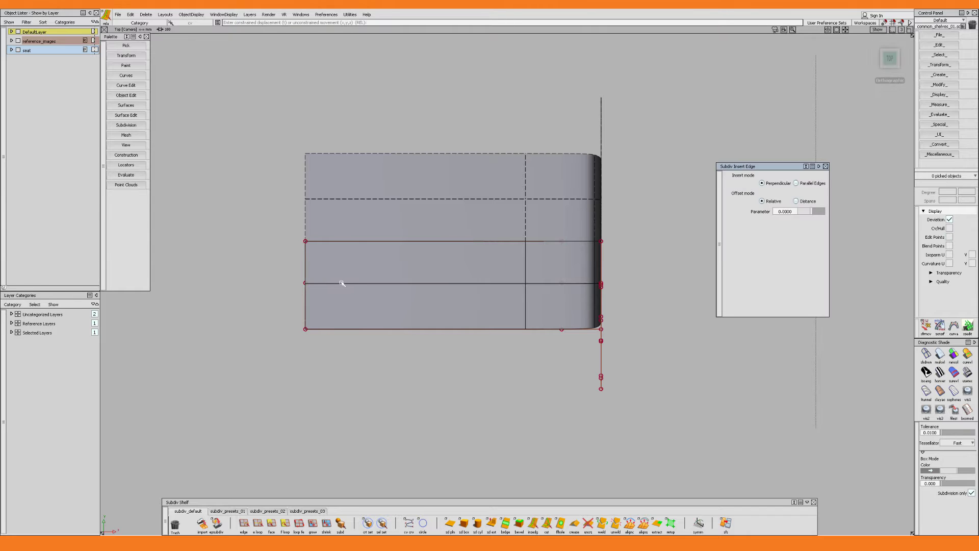
mouse_move(341, 283)
mouse_down()
mouse_move(356, 284)
mouse_move(346, 282)
mouse_up()
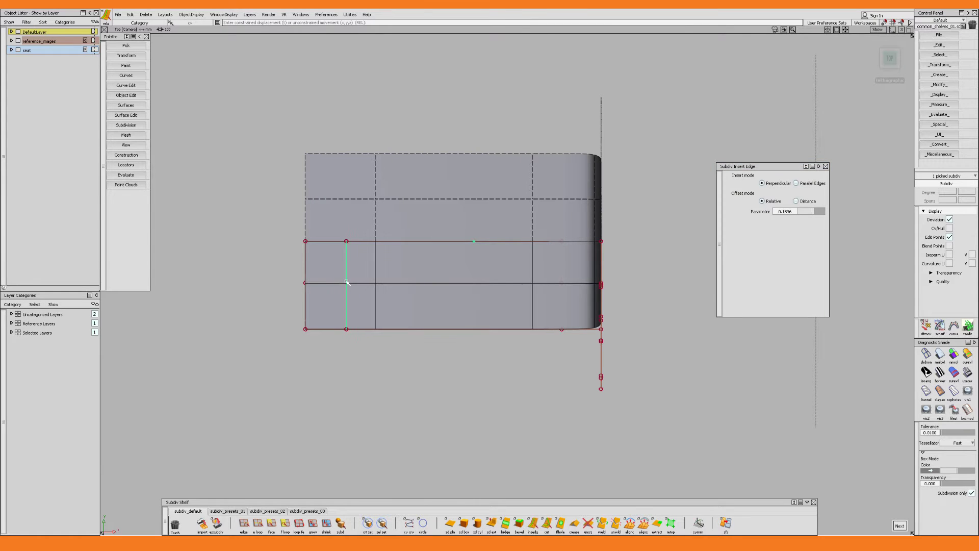
drag(479, 282, 461, 282)
key(Escape)
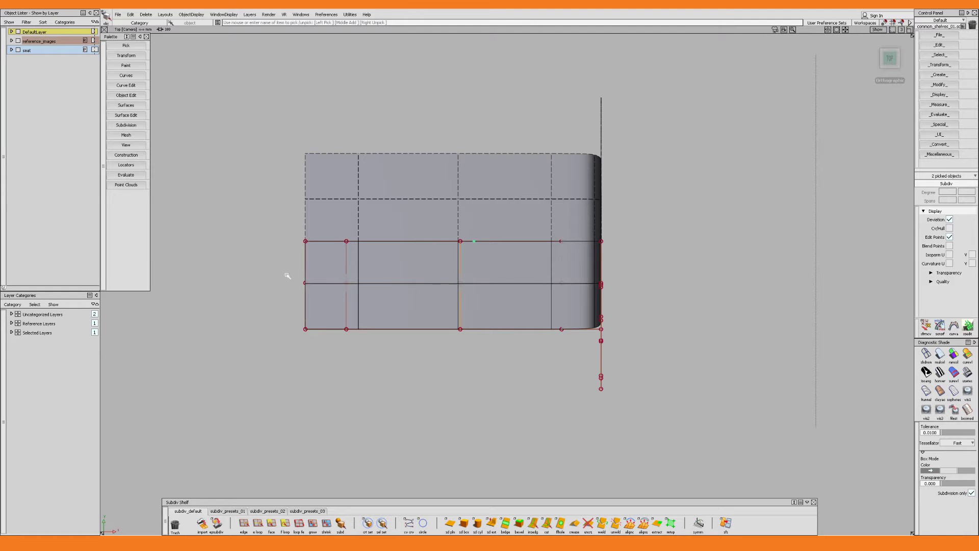
Widen the seat by moving its side vertices outward, and push those of the two inserted rows further out.
key(c)
drag(267, 268, 567, 363)
key(w)
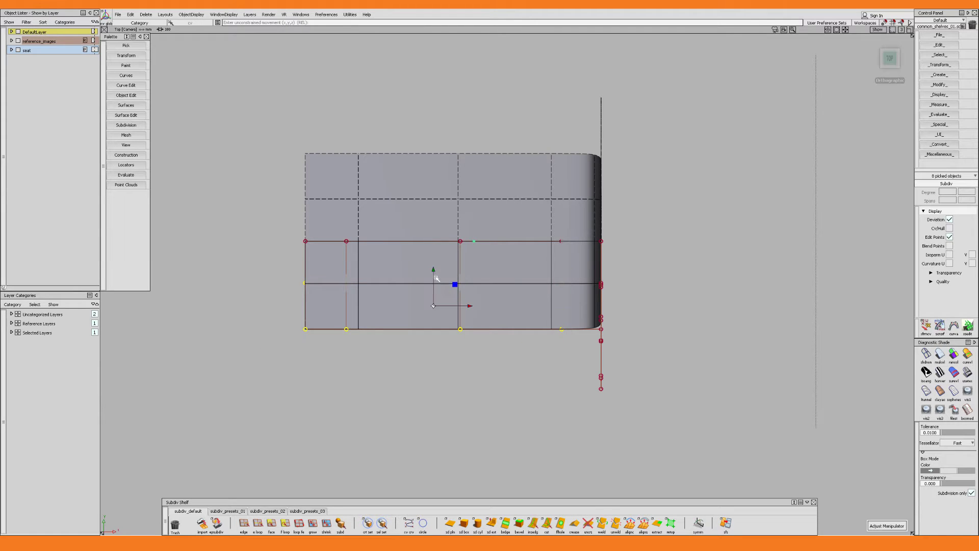
drag(435, 277, 440, 304)
drag(333, 292, 484, 398)
drag(405, 306, 408, 318)
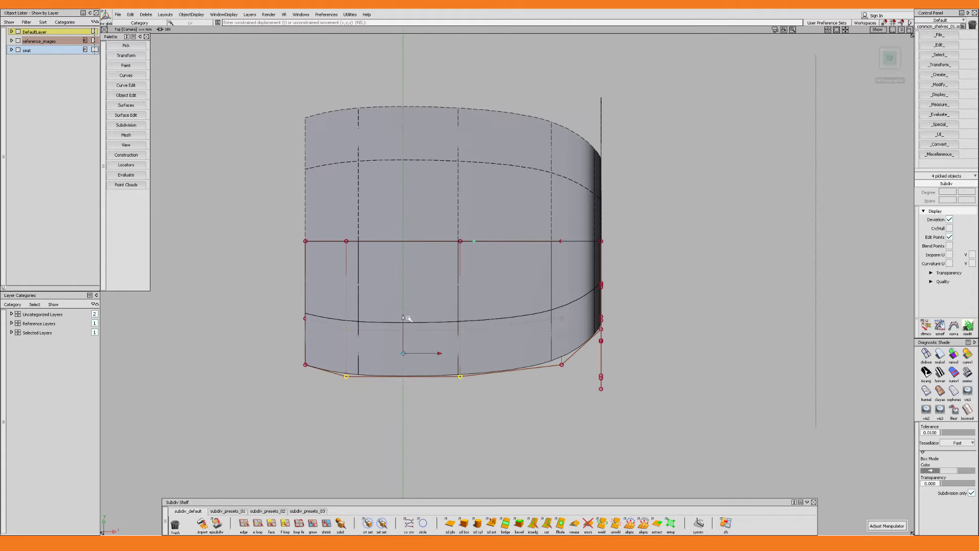
Shift the two inserted seat rows slightly towards the backrest and move the side vertices of the middle row further outward.
shift+drag(334, 218, 465, 352)
drag(439, 309, 445, 310)
drag(449, 392, 478, 228)
drag(490, 396, 466, 324)
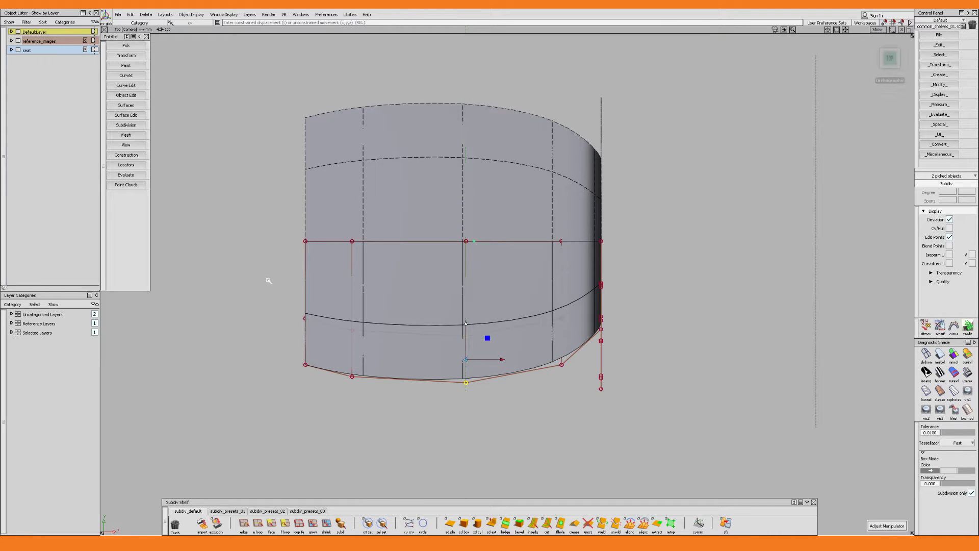
Round the seat's front outer corner by moving its outermost vertices back and adjusting the adjoining side vertices.
drag(264, 278, 382, 390)
drag(364, 348, 368, 348)
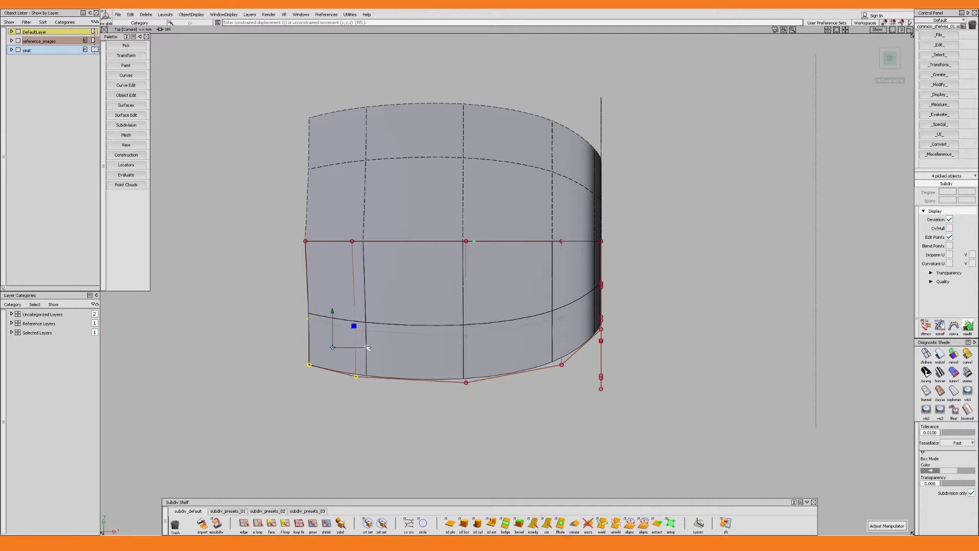
drag(367, 348, 365, 348)
drag(290, 357, 375, 372)
drag(285, 292, 366, 324)
drag(350, 361, 449, 400)
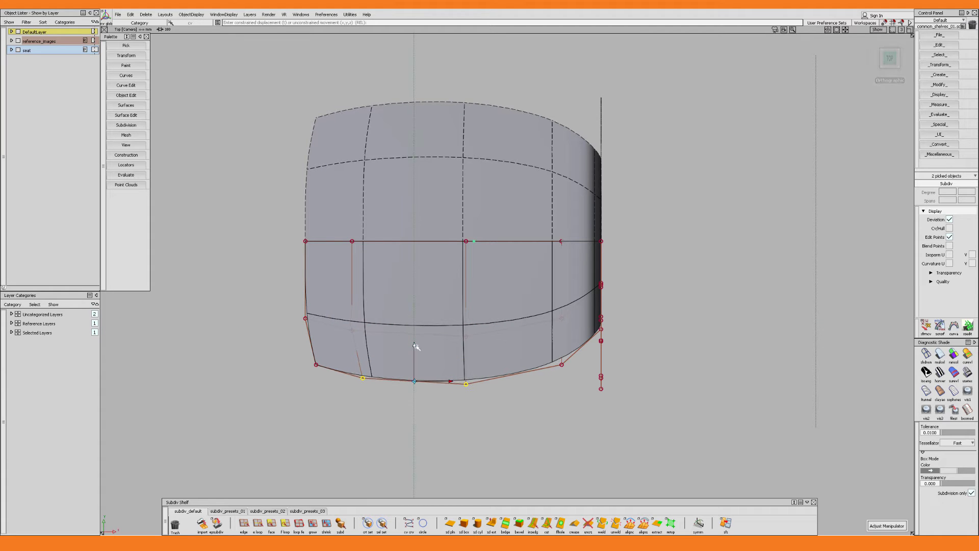
drag(524, 365, 524, 365)
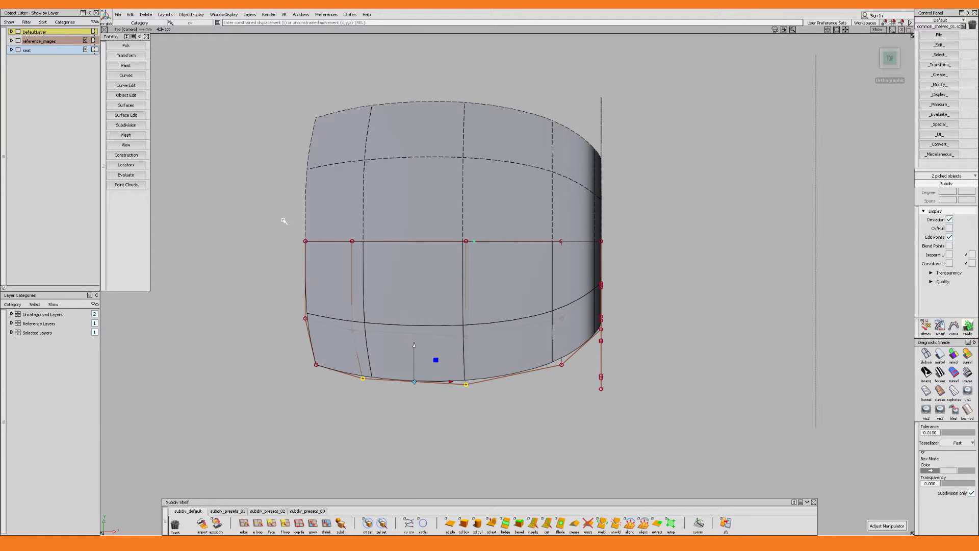
Try to raise the seat's two outer columns of vertices together.
drag(284, 220, 756, 389)
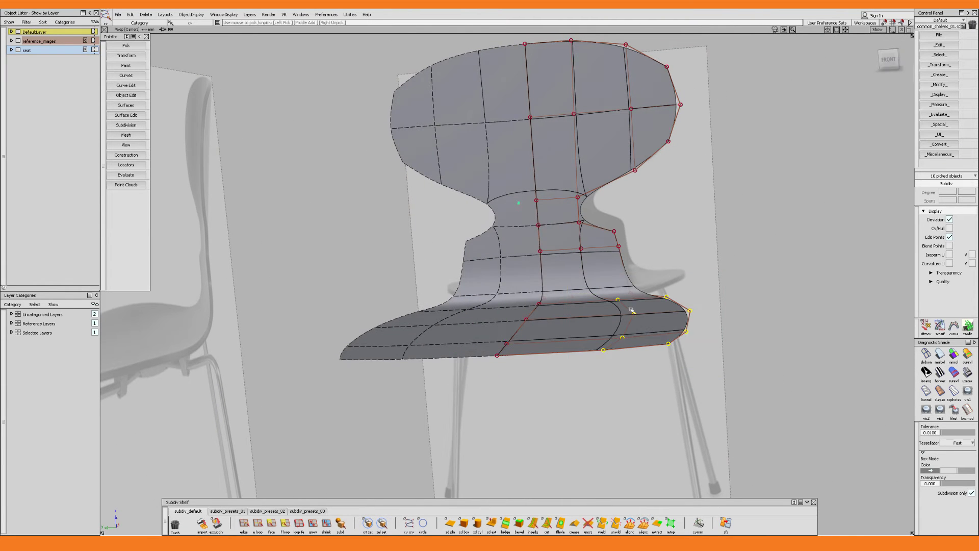
key(m)
drag(628, 271, 628, 270)
key(ctrl+z)
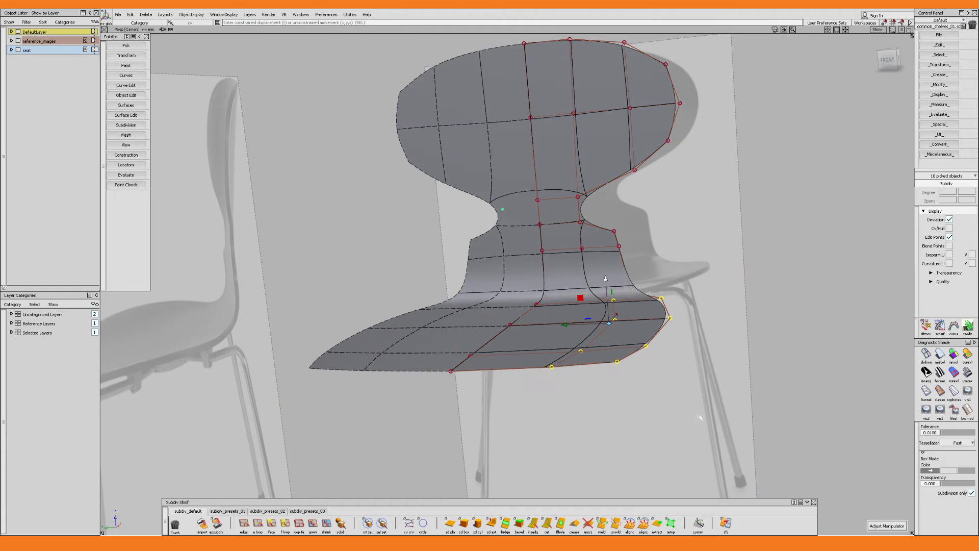
Raise only the five outermost side vertices of the seat to give it a slight dish.
drag(699, 416, 619, 260)
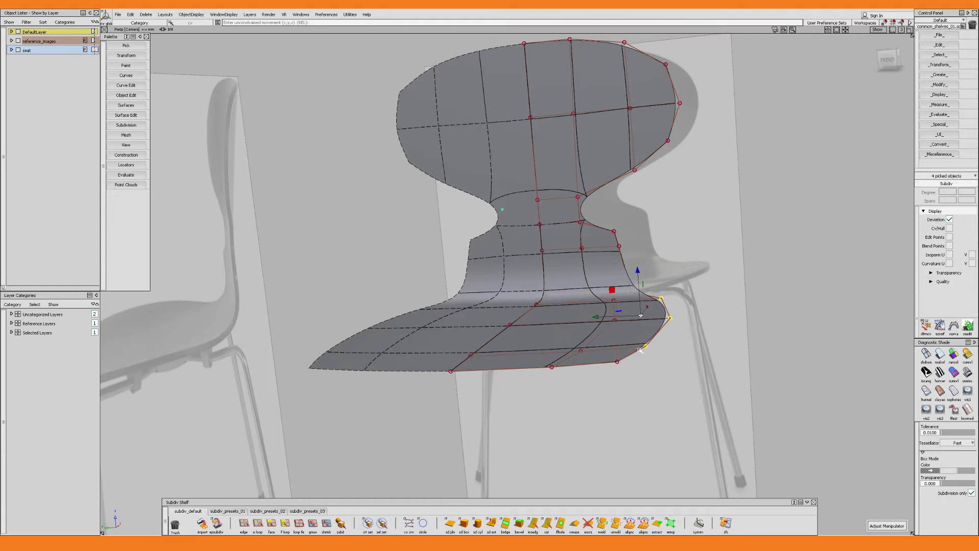
click(617, 361)
drag(697, 262, 627, 356)
drag(635, 274, 637, 269)
Lower the two rearmost seat rows at the bend slightly to follow the side reference.
alt+shift+drag(657, 293, 484, 333)
key(F6)
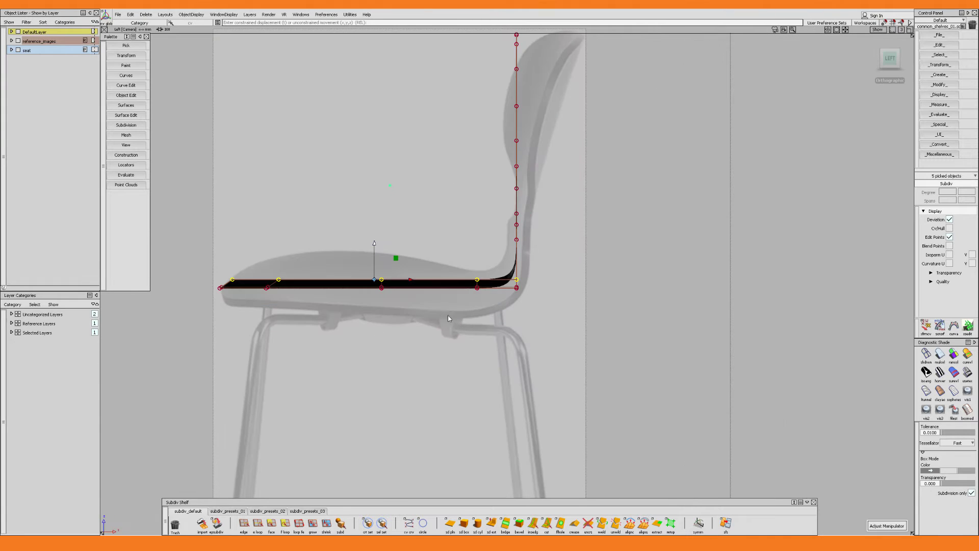
alt+shift+middle_drag(444, 299, 526, 307)
key(q)
drag(616, 329, 579, 269)
key(w)
alt+shift+middle_drag(511, 277, 562, 280)
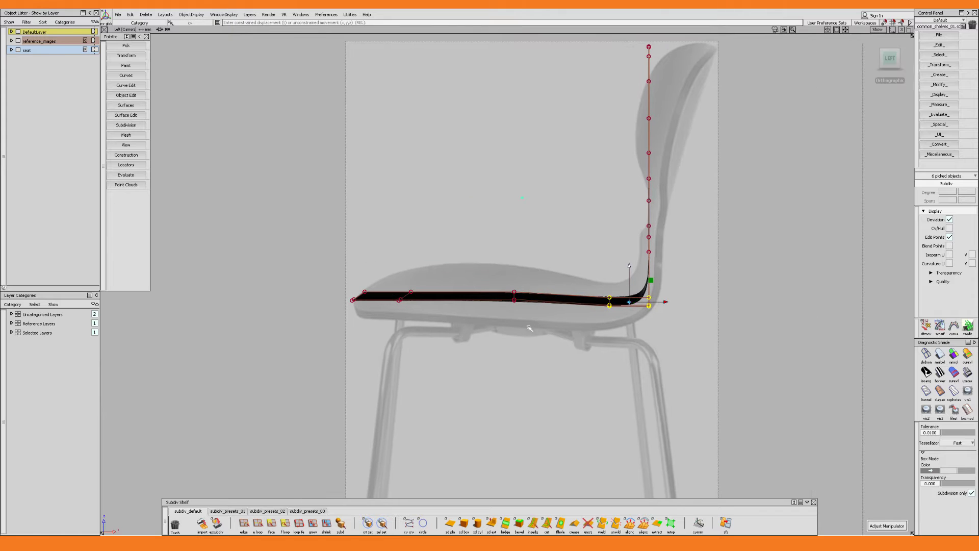
Raise the seat's middle and front rows slightly, and lower the front end to curve it down.
drag(534, 335, 326, 245)
drag(433, 261, 433, 256)
drag(320, 256, 429, 316)
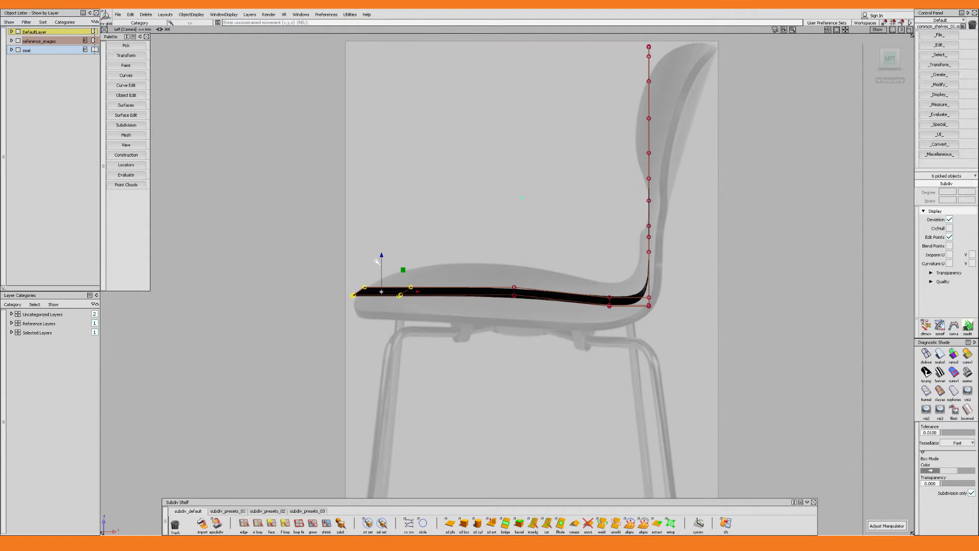
mouse_move(376, 261)
mouse_down()
mouse_move(329, 308)
mouse_move(359, 266)
mouse_up()
Shift the seat's middle, rear and bend rows slightly forward and fine-tune the front rows to follow the side profile.
drag(295, 234, 623, 350)
drag(481, 261, 496, 272)
drag(586, 276, 628, 300)
drag(469, 247, 539, 289)
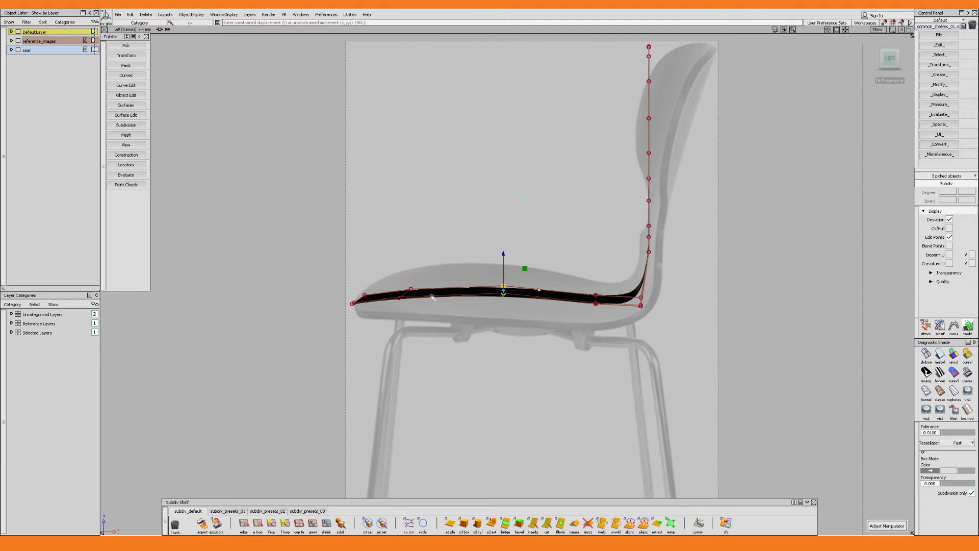
drag(385, 274, 405, 258)
drag(439, 292, 367, 307)
Move the seat's inner column of vertices slightly towards the centre line in the top view.
key(F5)
drag(304, 280, 573, 348)
drag(450, 293, 448, 285)
drag(516, 332, 520, 331)
Shift the backrest's outer columns of vertices slightly forward in the top view.
alt+shift+drag(520, 331, 565, 384)
key(F5)
key(q)
key(w)
drag(557, 327, 555, 327)
alt+shift+middle_drag(557, 381, 558, 357)
key(q)
drag(553, 375, 514, 276)
key(w)
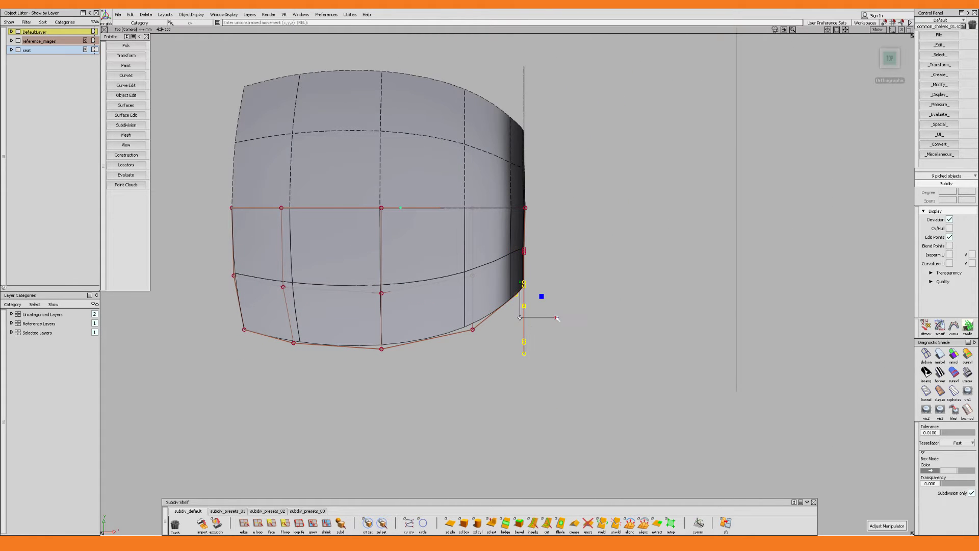
middle_drag(556, 318, 553, 318)
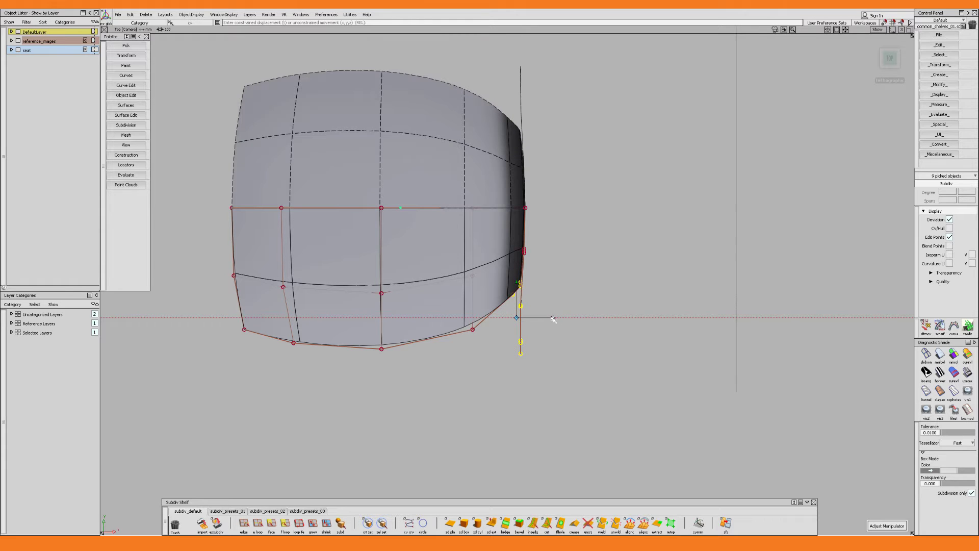
Move the backrest's outer two columns, then the outermost three vertices, progressively further forward to curve its side.
key(q)
drag(540, 377, 514, 299)
key(w)
drag(556, 330, 554, 331)
key(q)
drag(548, 375, 512, 323)
key(w)
drag(558, 348, 555, 349)
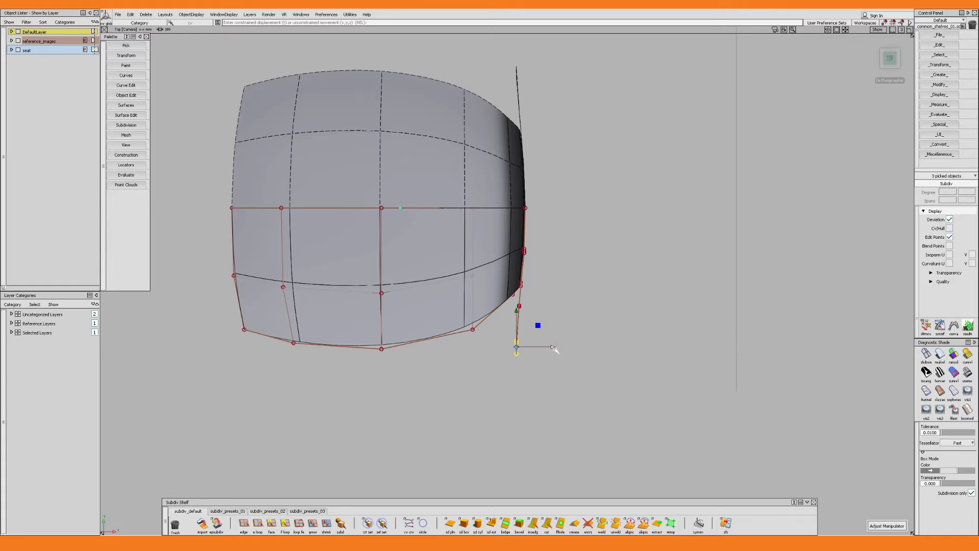
middle_drag(554, 348, 548, 347)
Display the seat shell in box mode and examine the control cage of the backrest, bend and seat in perspective.
alt+shift+drag(545, 367, 619, 268)
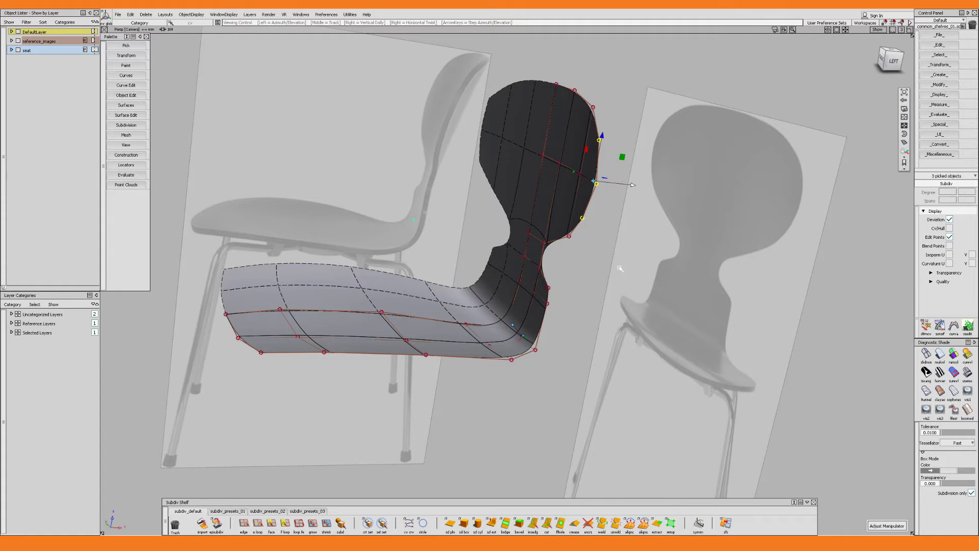
key(1)
alt+shift+middle_drag(613, 241, 578, 297)
alt+shift+right_drag(579, 298, 573, 268)
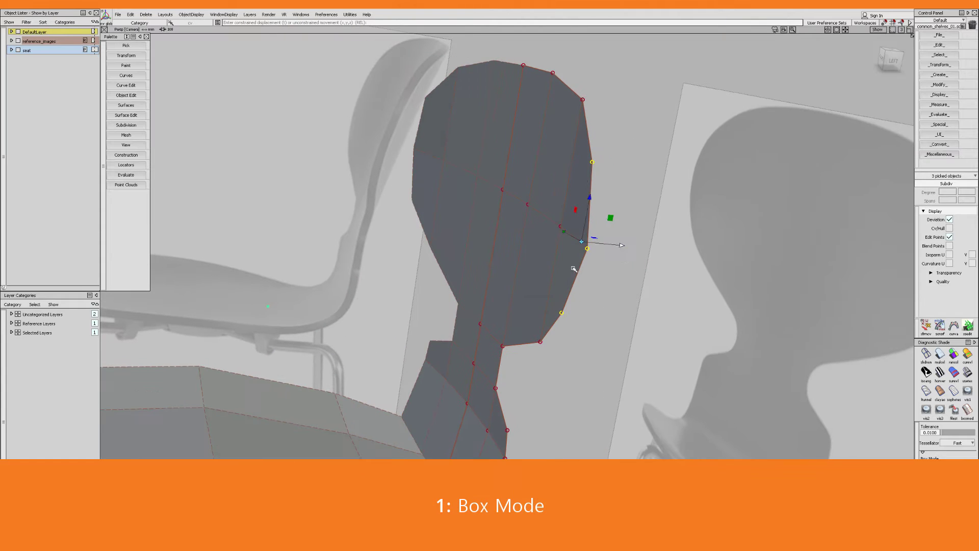
alt+shift+drag(574, 269, 582, 334)
alt+shift+middle_drag(581, 335, 595, 269)
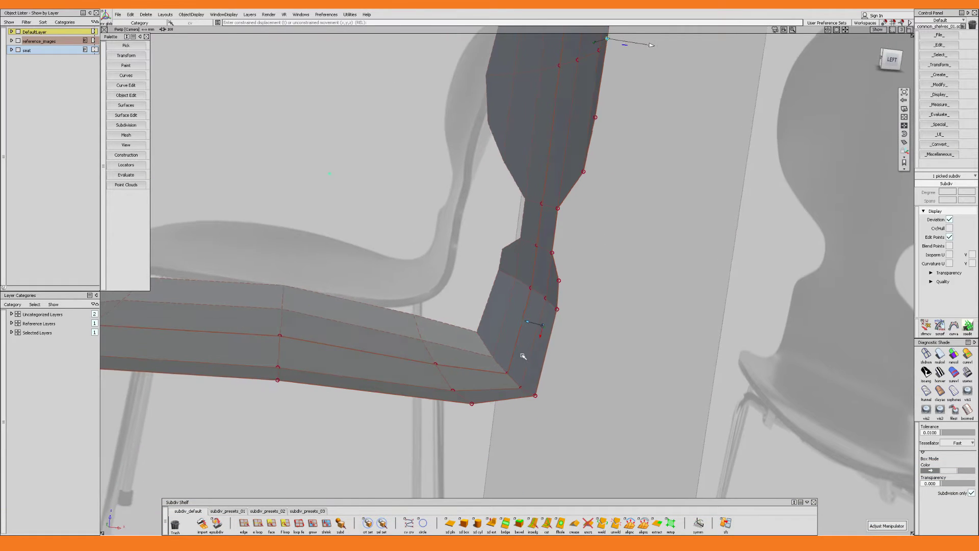
mouse_move(522, 356)
alt+shift+mouse_down()
mouse_move(497, 356)
mouse_move(511, 379)
mouse_move(517, 361)
mouse_move(471, 357)
mouse_move(469, 317)
mouse_move(536, 334)
mouse_move(515, 353)
mouse_move(510, 342)
mouse_move(620, 369)
mouse_move(661, 343)
mouse_move(692, 279)
alt+shift+mouse_up()
alt+shift+right_drag(692, 280, 755, 219)
alt+shift+middle_drag(754, 219, 607, 270)
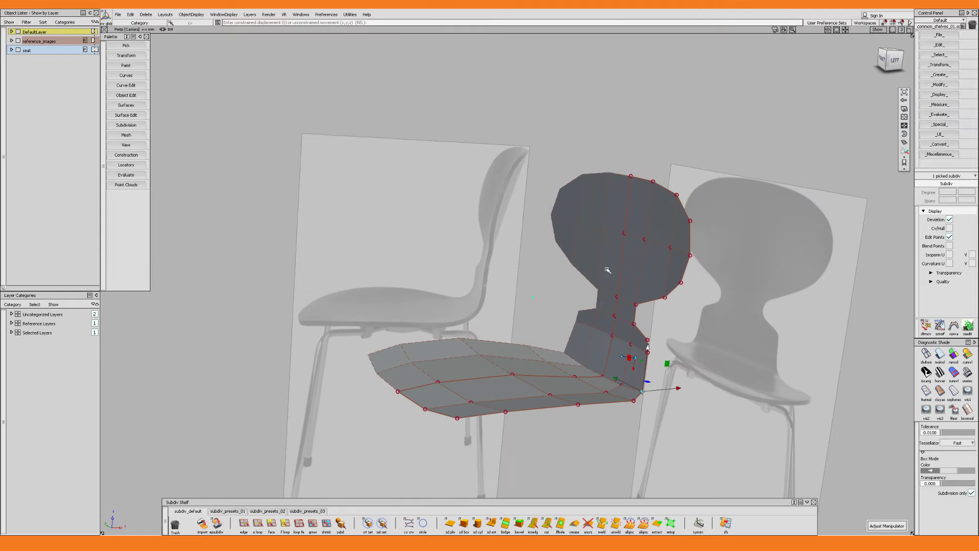
alt+shift+drag(607, 270, 645, 288)
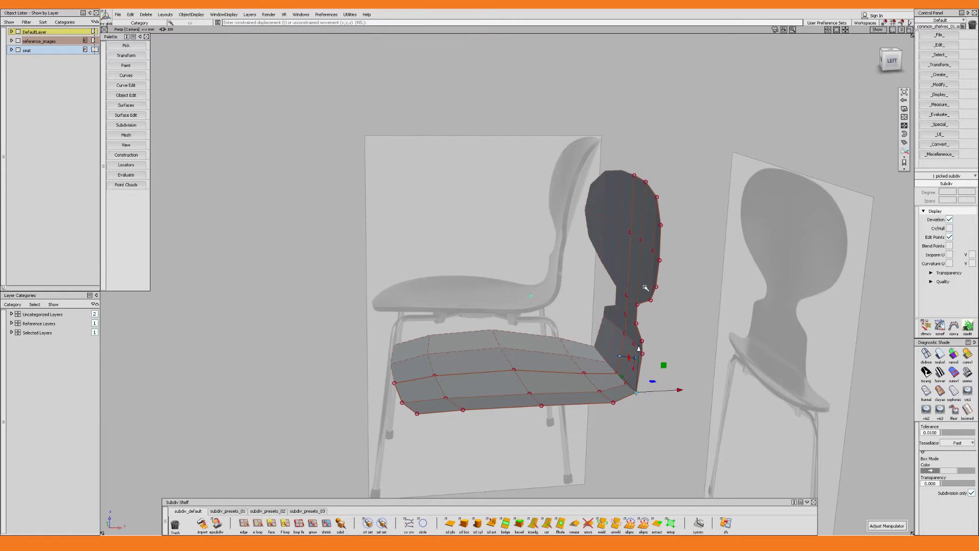
alt+shift+drag(646, 288, 637, 285)
Create a Lattice Rig around the backrest's vertices and arrange its option windows.
click(136, 96)
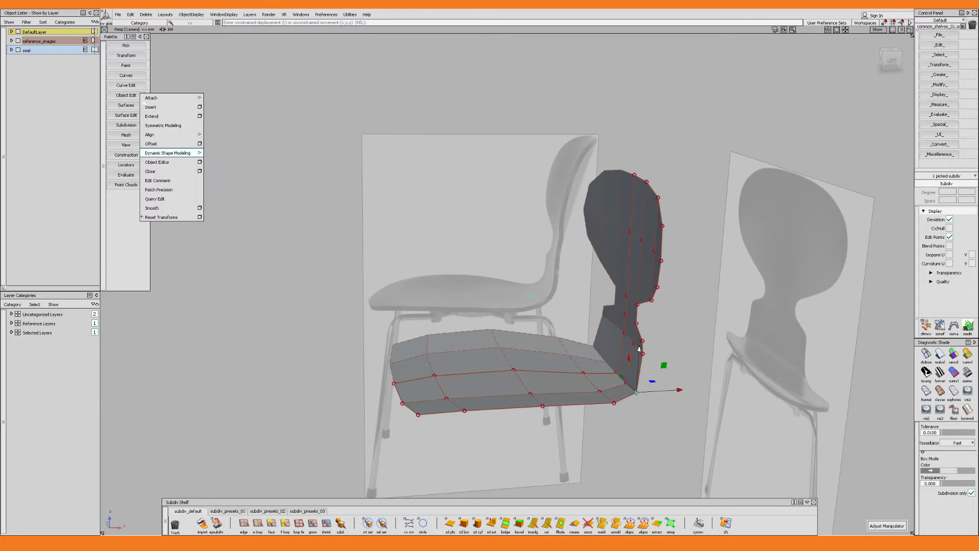
mouse_move(175, 153)
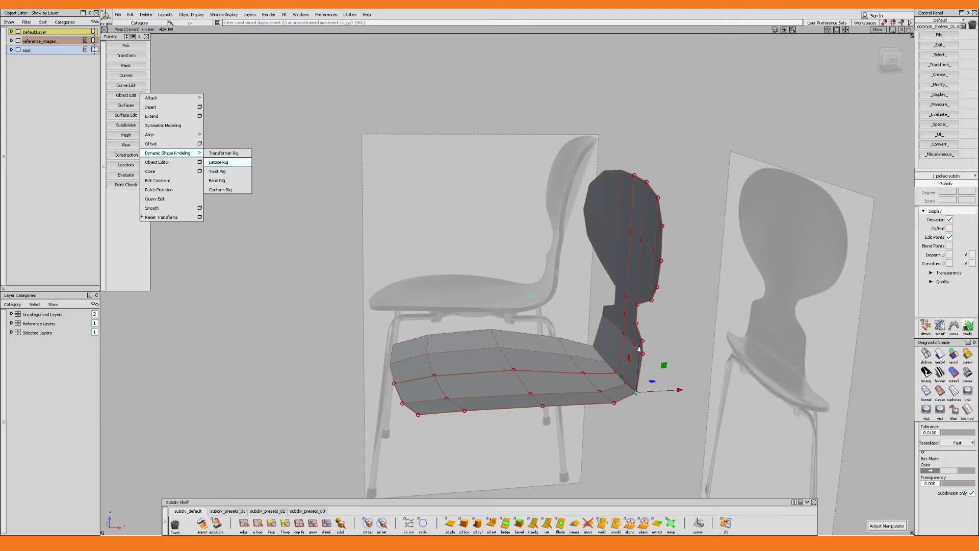
click(219, 162)
alt+shift+drag(627, 220, 474, 213)
drag(603, 397, 563, 159)
click(729, 187)
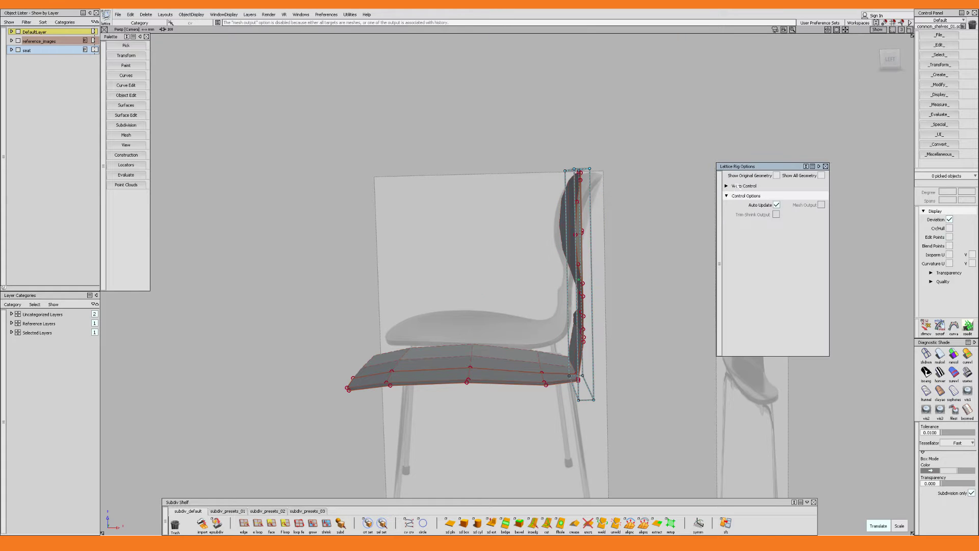
drag(753, 166, 818, 166)
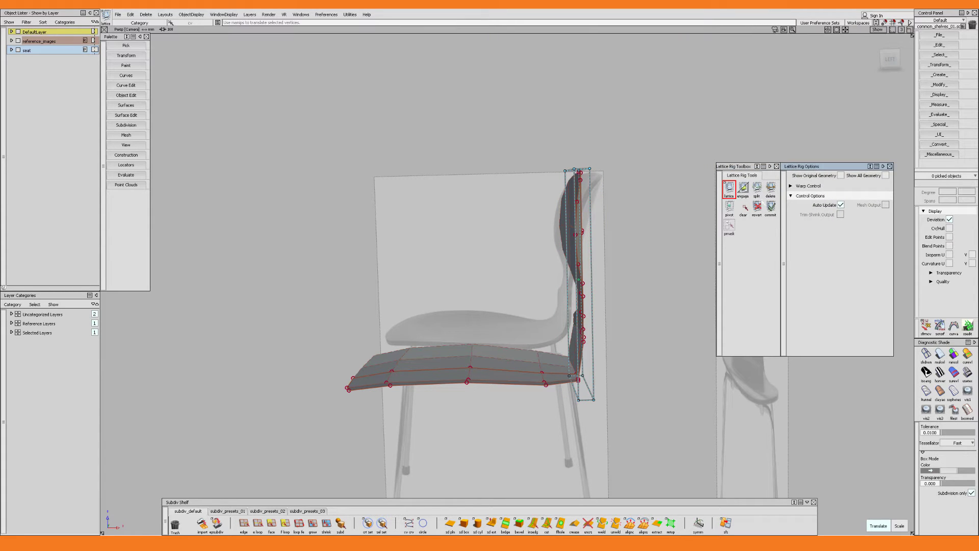
click(746, 193)
Move the lattice's upper points backward in the side view so the backrest leans along the side reference.
alt+shift+drag(558, 171, 597, 176)
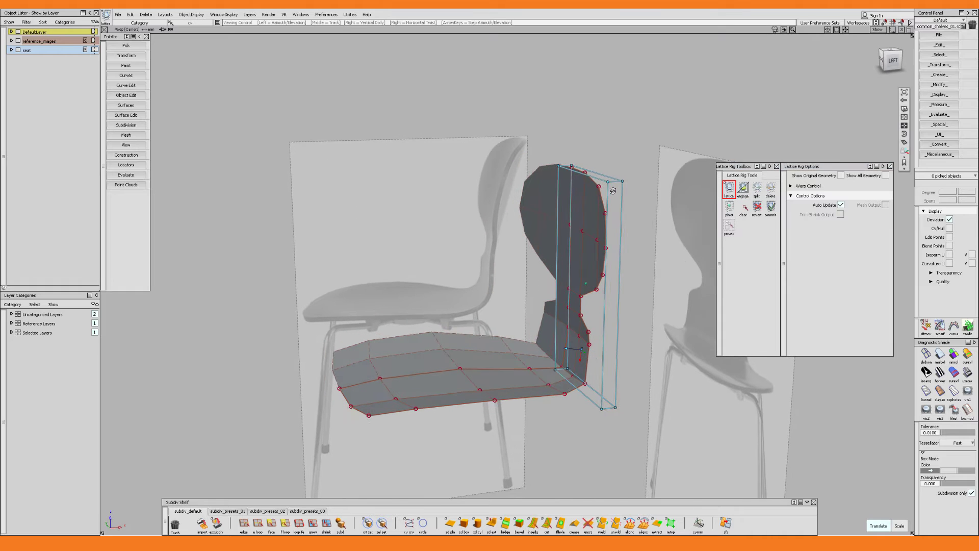
drag(540, 143, 596, 175)
key(F6)
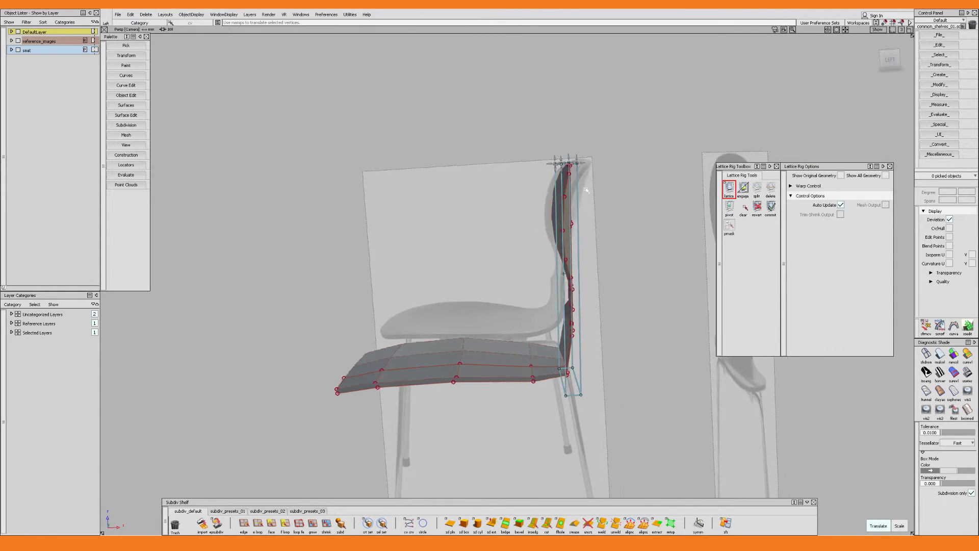
alt+shift+middle_drag(581, 227, 577, 304)
alt+shift+right_drag(576, 304, 544, 178)
drag(543, 124, 600, 125)
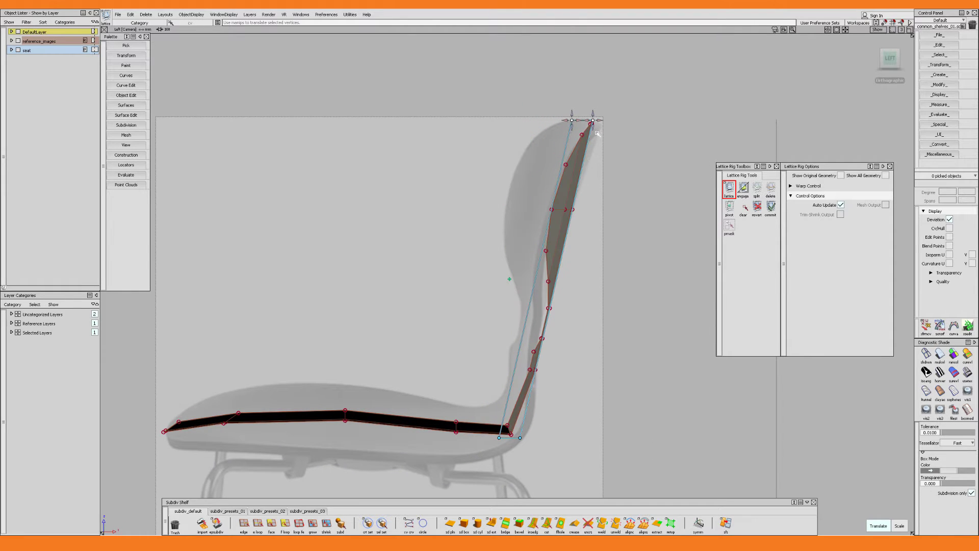
alt+shift+middle_drag(607, 164, 605, 163)
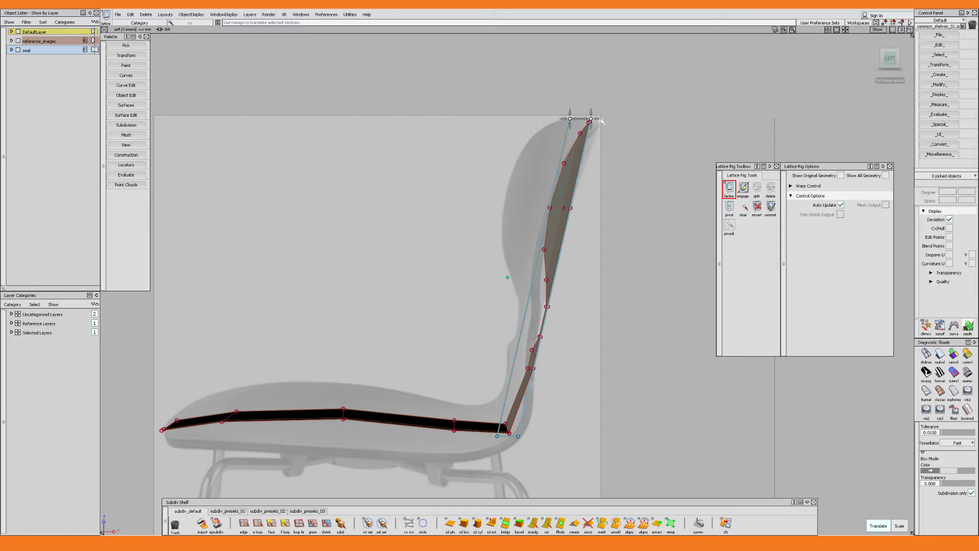
drag(602, 120, 593, 121)
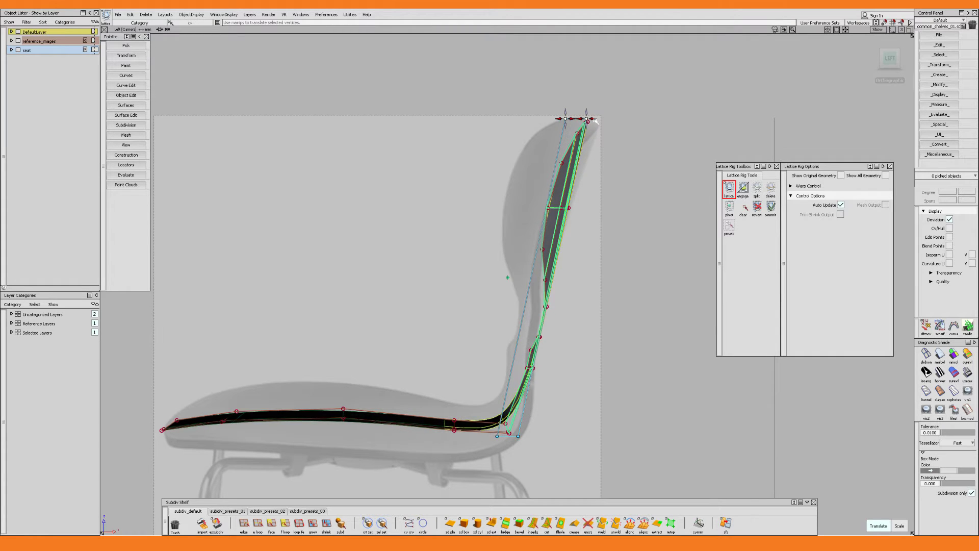
alt+shift+middle_drag(592, 133, 587, 116)
drag(590, 105, 589, 104)
Pick the seat shell and delete its construction history to make the lattice deformation permanent.
alt+shift+drag(588, 105, 555, 195)
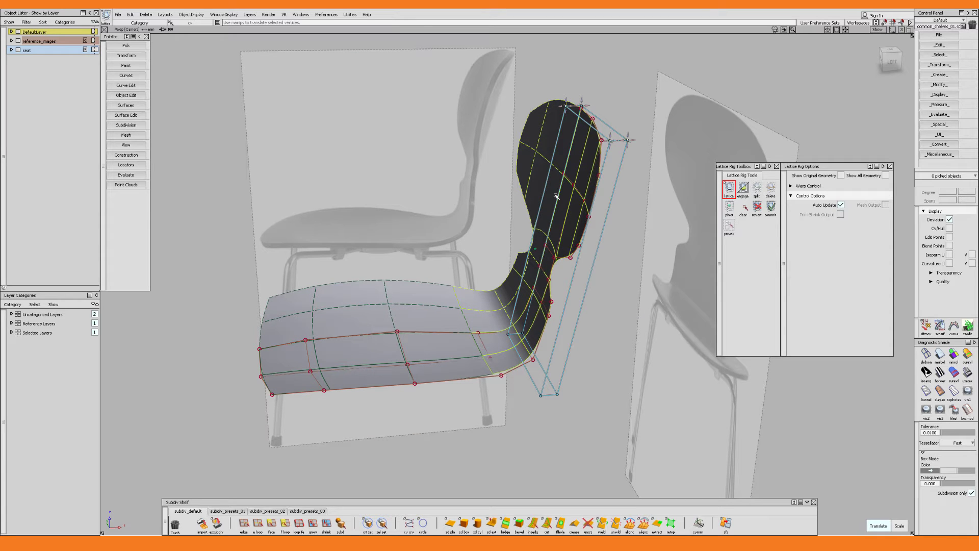
key(alt+o)
click(451, 347)
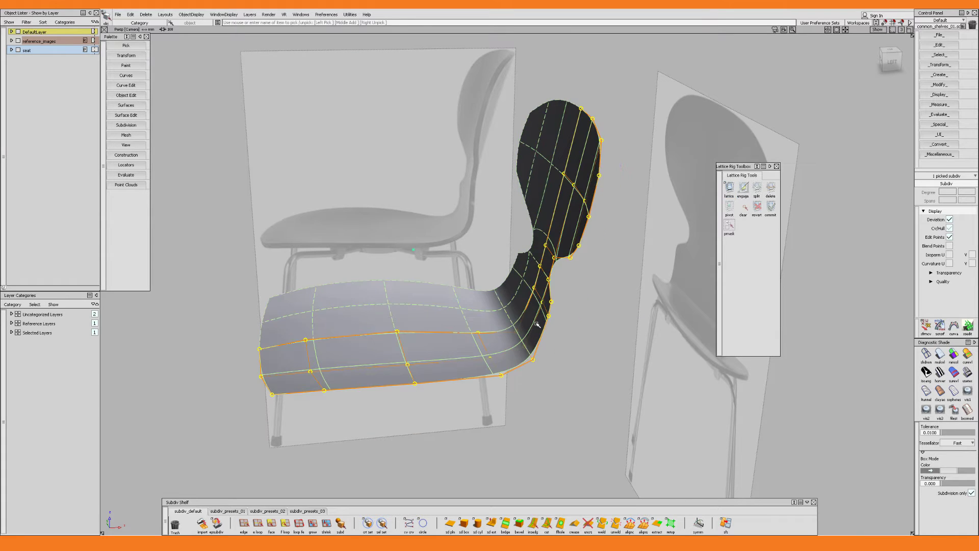
key(alt+shift+d)
key(Return)
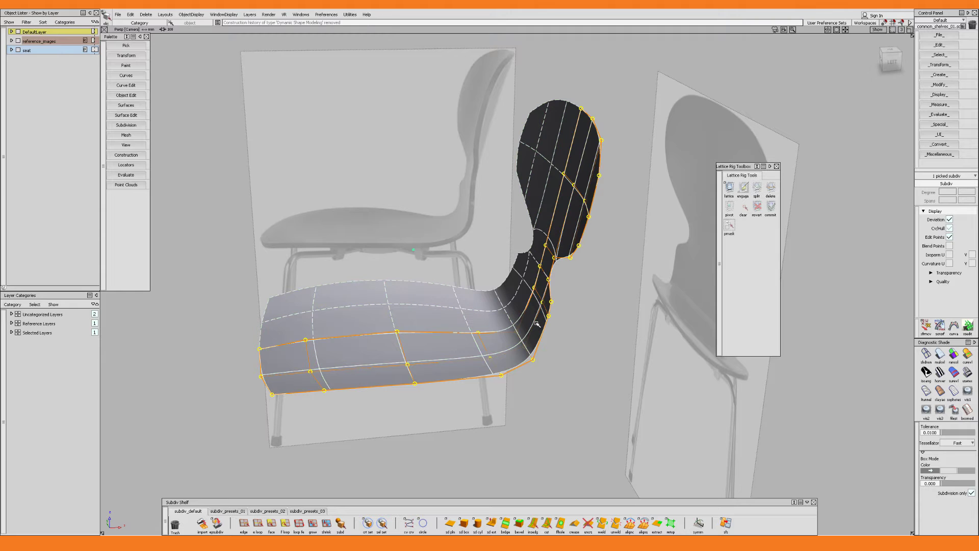
alt+shift+drag(505, 324, 503, 325)
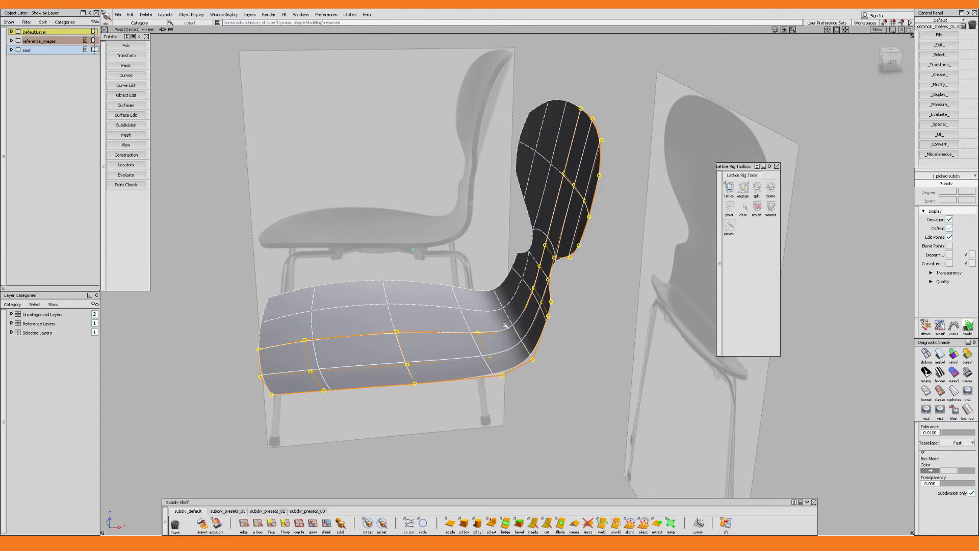
Try Transform CV Parallel on the backrest's upper outer rim vertex in the front view.
key(F7)
alt+shift+middle_drag(559, 192, 451, 378)
alt+shift+right_drag(450, 378, 518, 211)
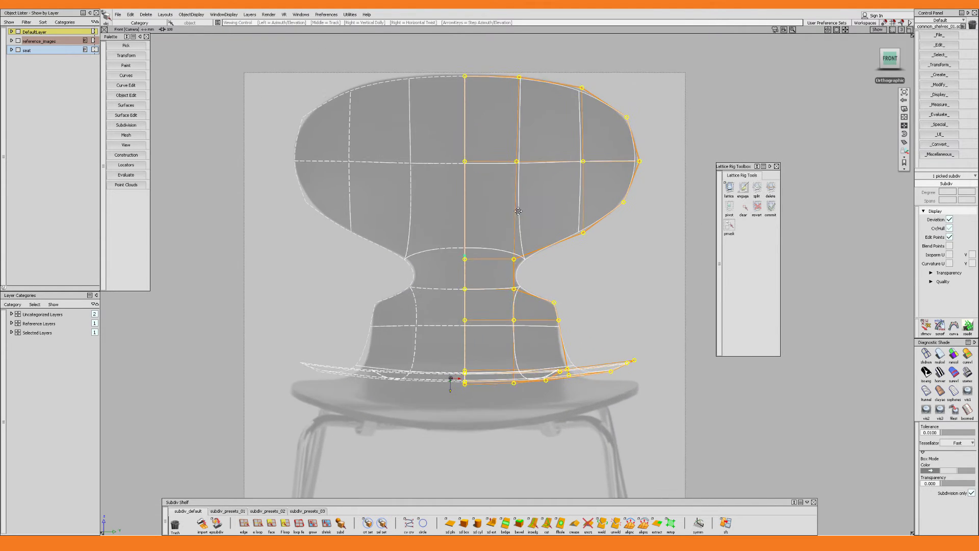
alt+shift+middle_drag(518, 211, 463, 322)
alt+shift+right_drag(464, 321, 480, 286)
ctrl+shift+drag(549, 142, 558, 128)
click(562, 123)
ctrl+shift+middle_drag(561, 122, 561, 104)
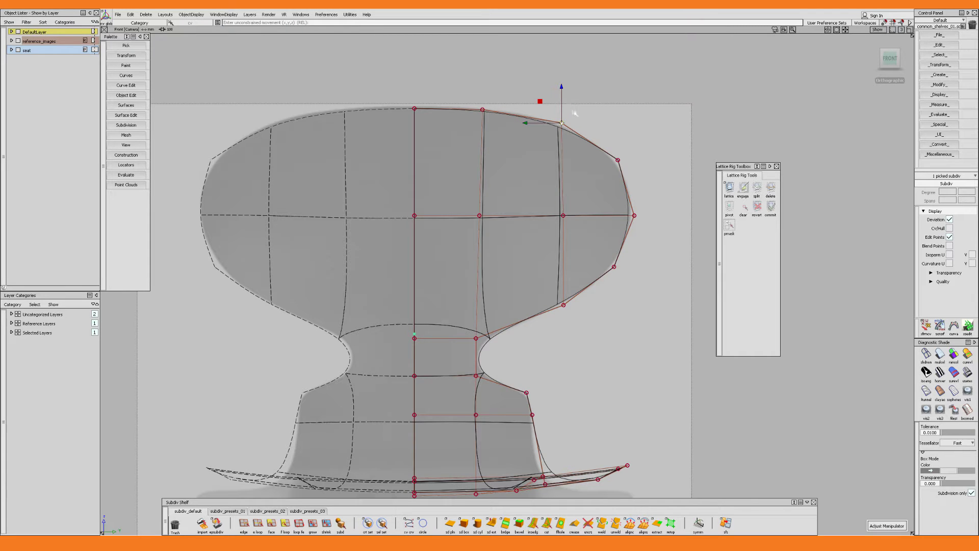
ctrl+shift+right_click(575, 163)
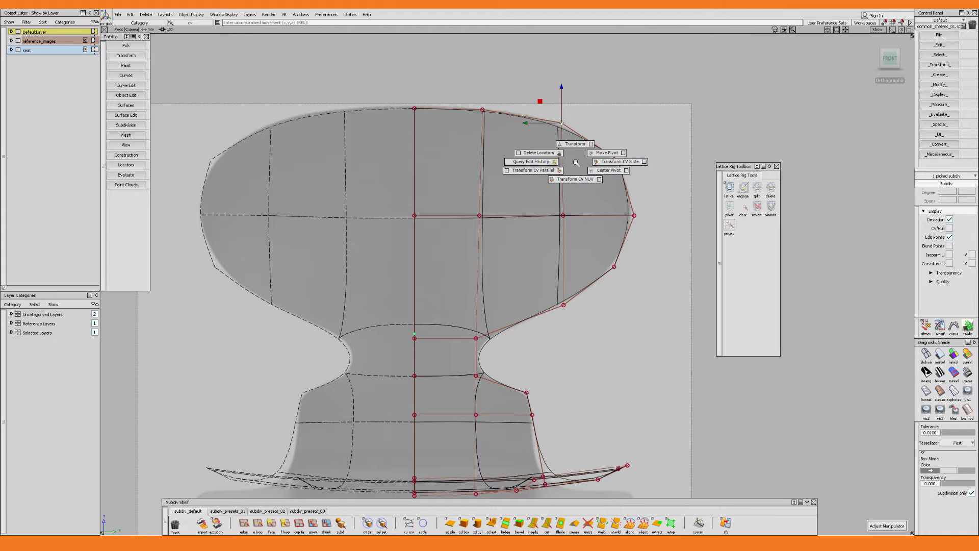
ctrl+shift+middle_drag(563, 162, 540, 173)
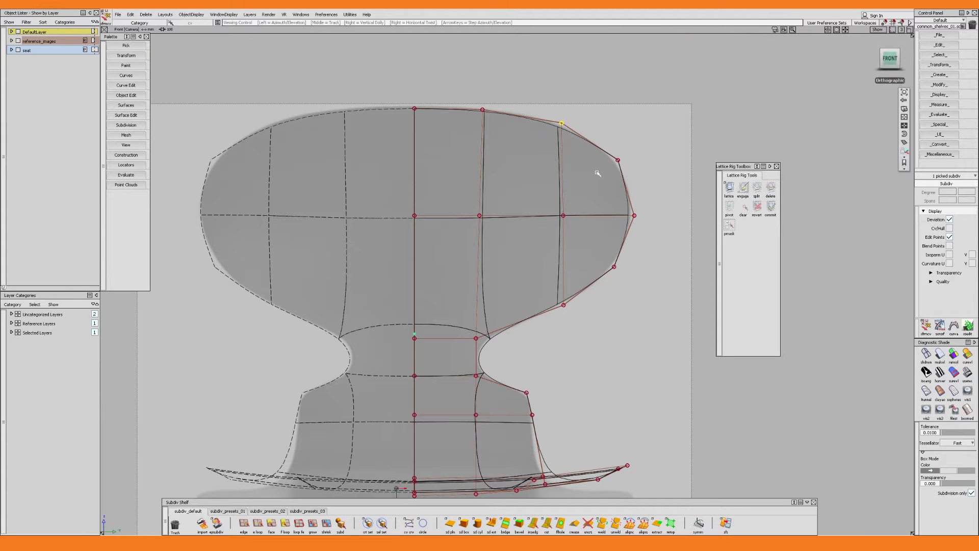
Try to slide the backrest's lower outer rim vertex along its neighbouring edge direction in the shaded perspective view.
alt+shift+drag(597, 172, 618, 219)
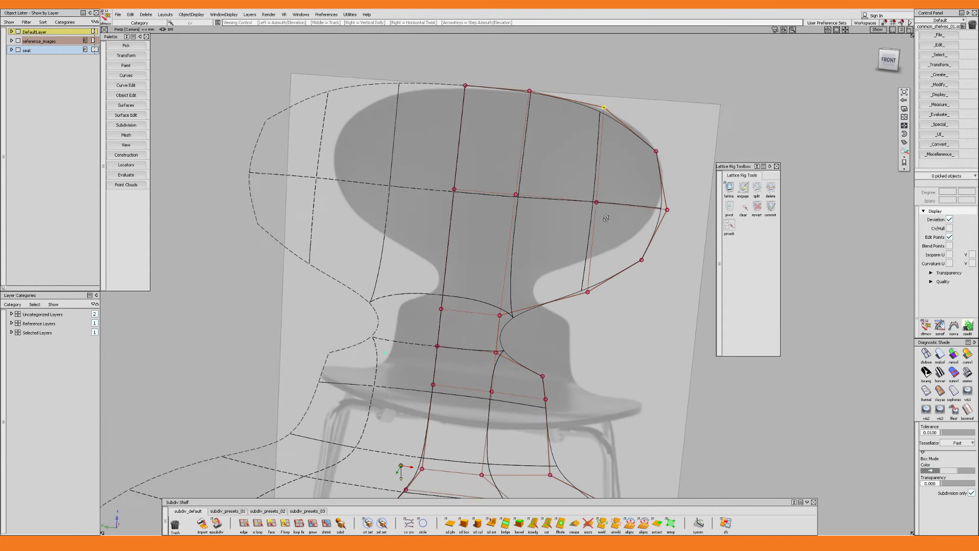
alt+shift+middle_drag(550, 305, 596, 216)
key(F7)
alt+shift+middle_drag(541, 255, 535, 185)
key(F8)
mouse_move(549, 237)
alt+shift+mouse_down()
mouse_move(512, 276)
mouse_move(561, 240)
alt+shift+mouse_up()
key(5)
click(586, 205)
ctrl+shift+middle_drag(582, 206, 590, 188)
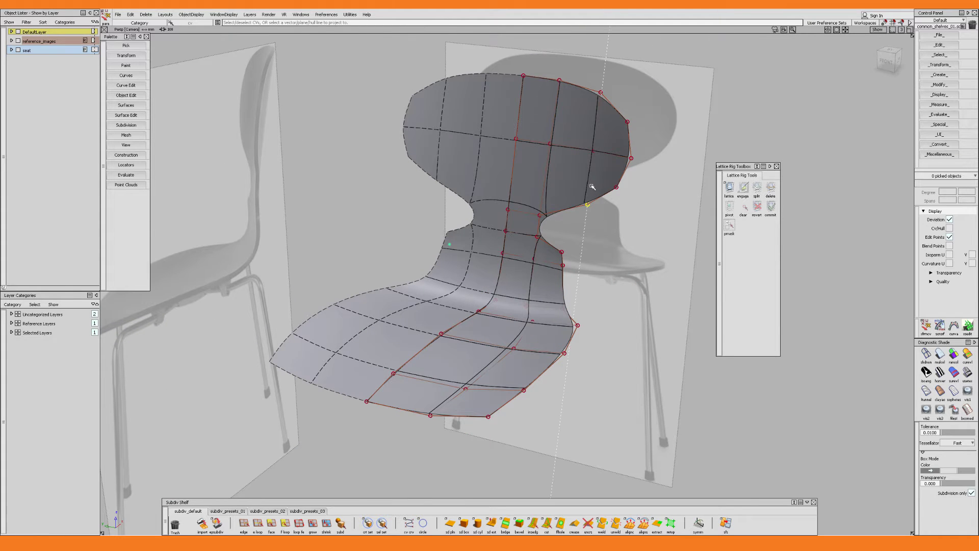
alt+shift+drag(591, 189, 664, 186)
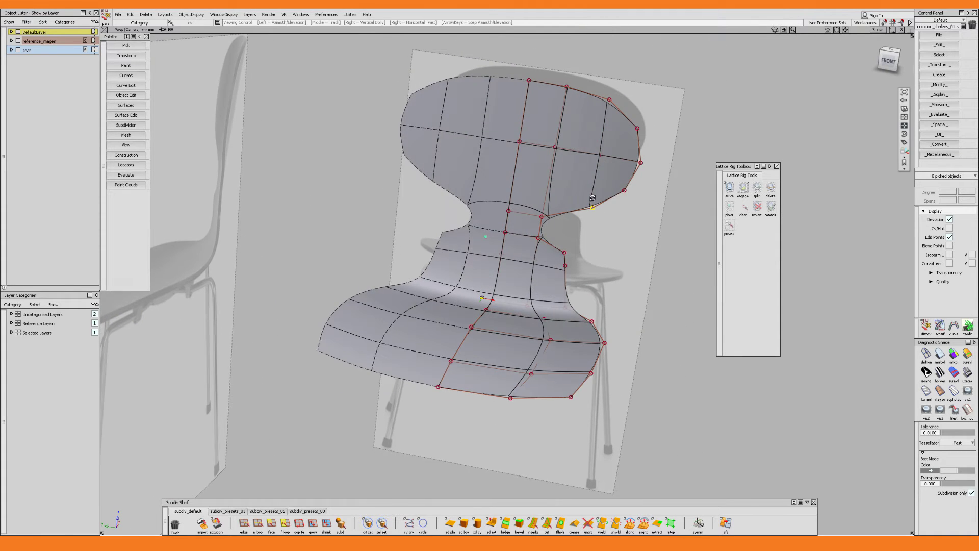
alt+shift+drag(593, 198, 548, 207)
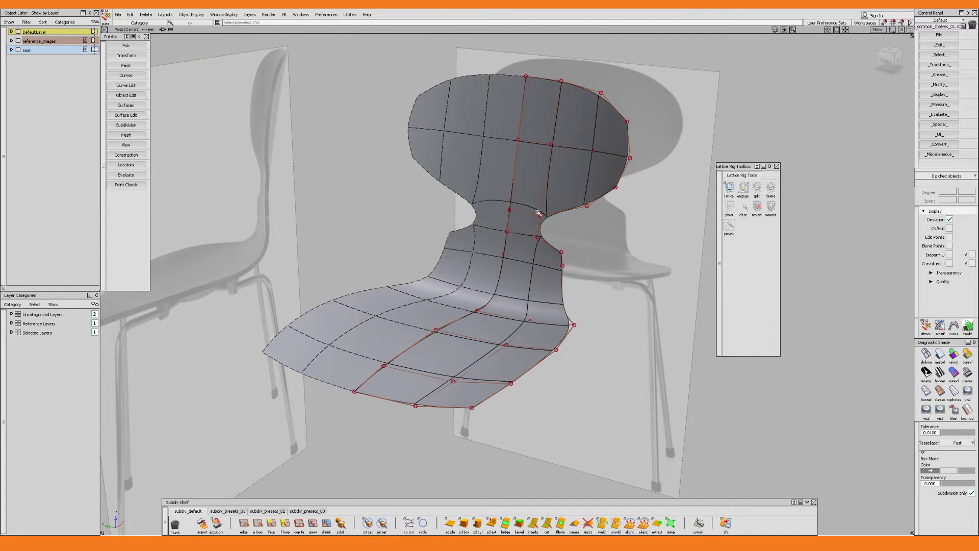
Pick the whole seat shell and duplicate it in place.
ctrl+shift+drag(539, 213, 530, 185)
click(531, 185)
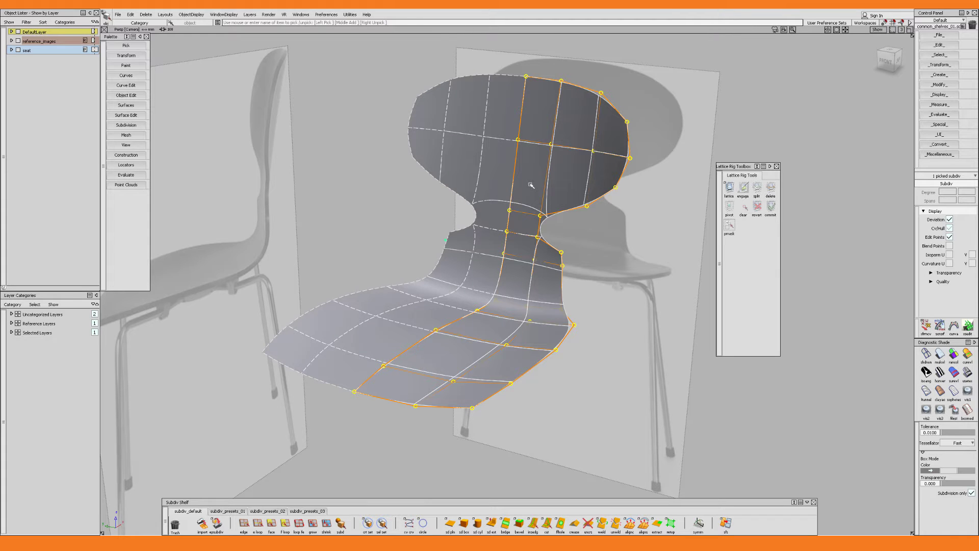
key(ctrl+d)
key(Escape)
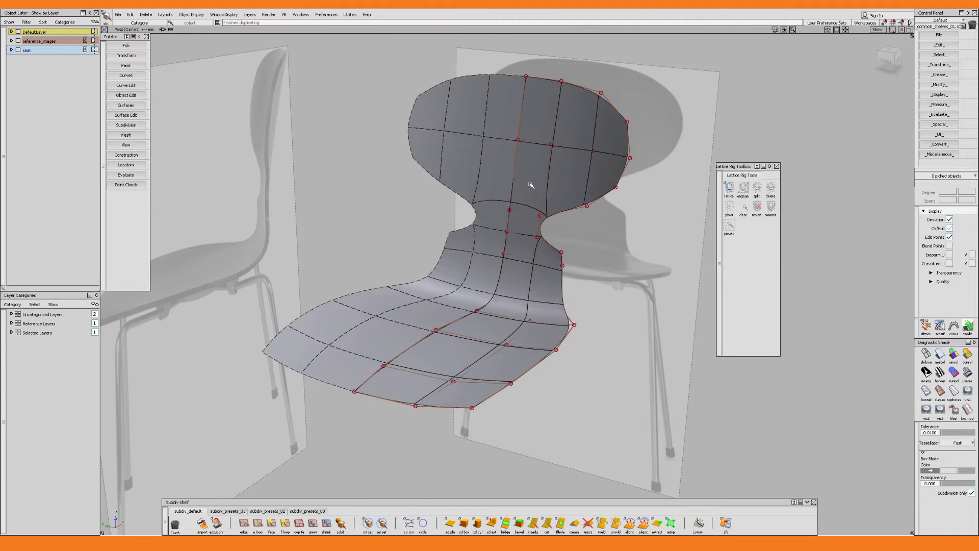
Close the lattice toolbox, pick all faces of the seat shell and extrude them along their normals to give the shell thickness.
ctrl+shift+click(531, 185)
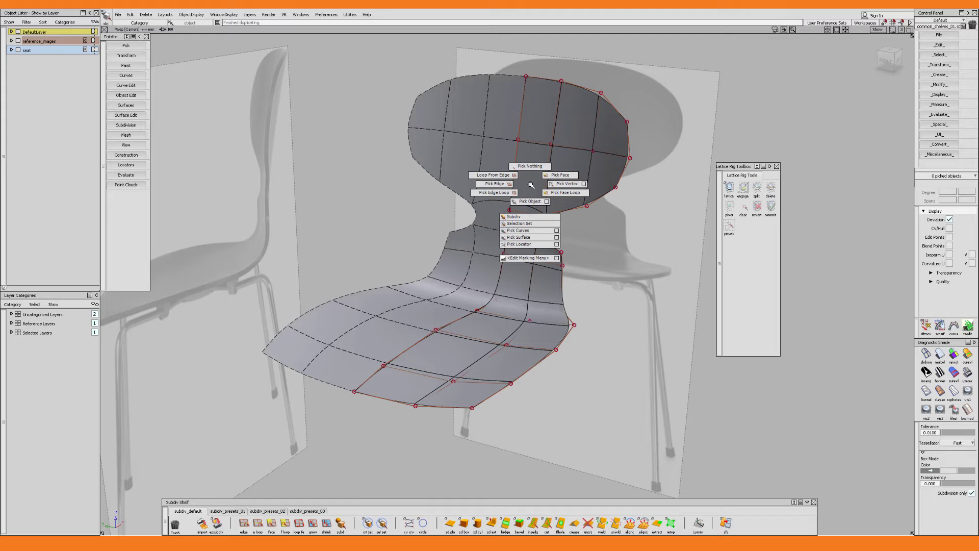
ctrl+shift+drag(546, 175, 558, 174)
click(775, 167)
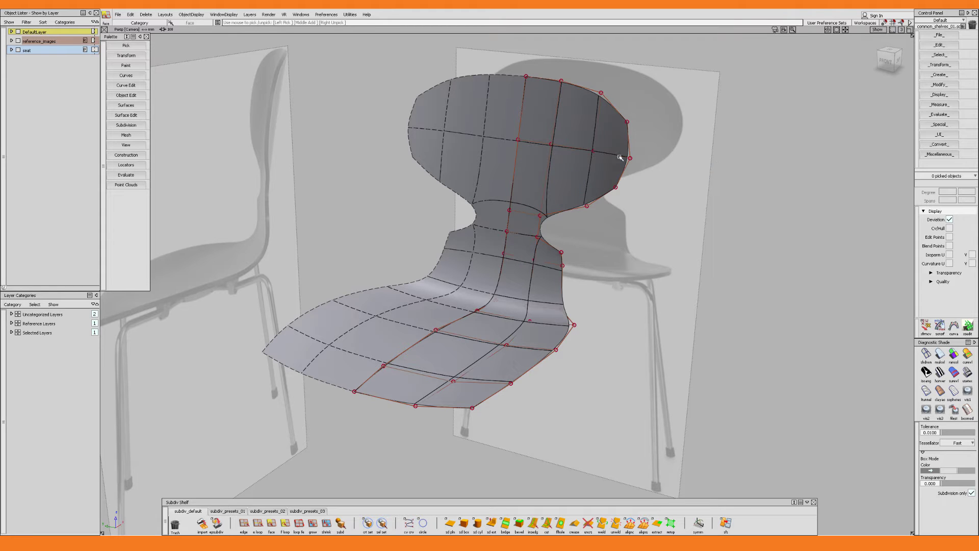
drag(670, 62, 333, 447)
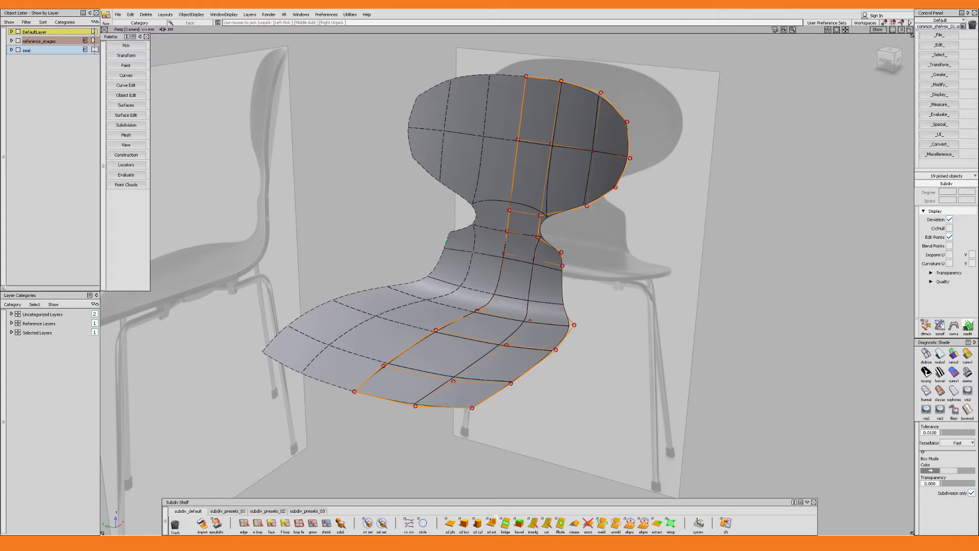
click(493, 521)
alt+shift+drag(539, 252, 494, 233)
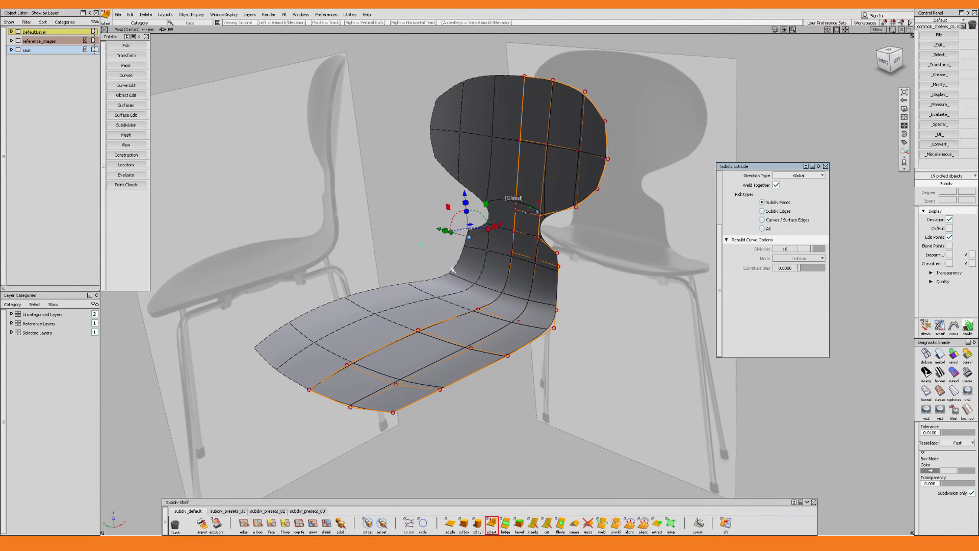
alt+shift+right_drag(494, 233, 474, 223)
click(472, 215)
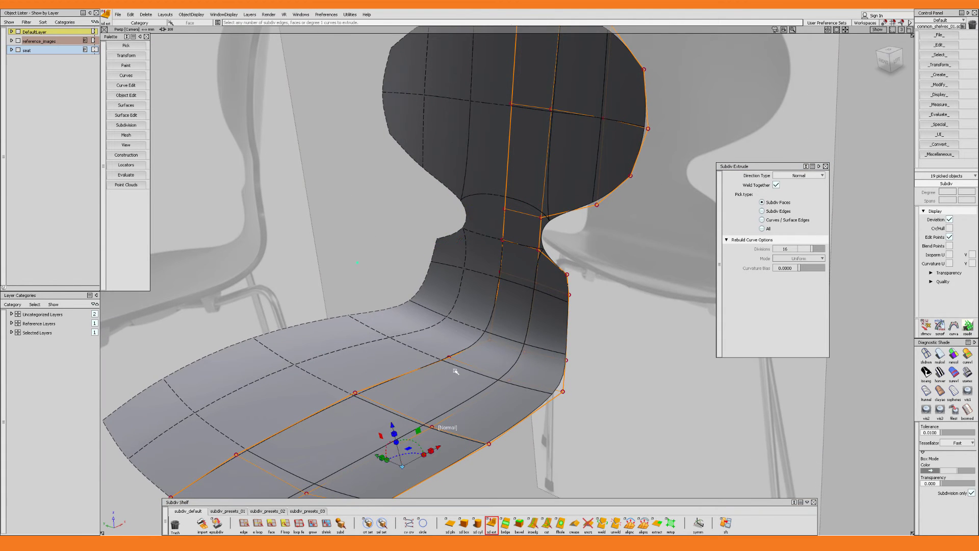
alt+shift+middle_drag(449, 434, 501, 277)
alt+shift+right_drag(437, 320, 460, 231)
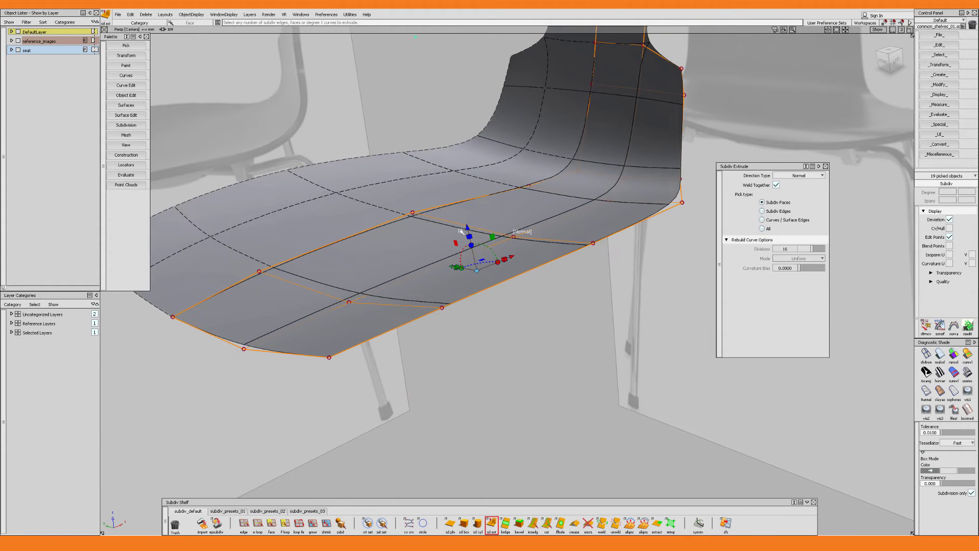
drag(466, 227, 502, 227)
click(461, 268)
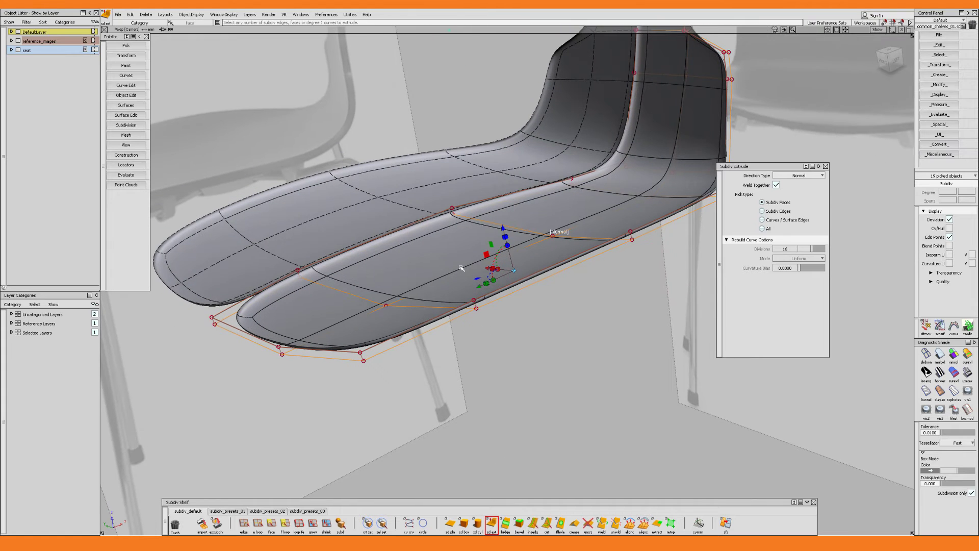
Clear the selection, hide the mirrored half of the seat and switch the shell to box mode.
ctrl+shift+drag(461, 267, 393, 269)
alt+shift+middle_drag(366, 271, 431, 274)
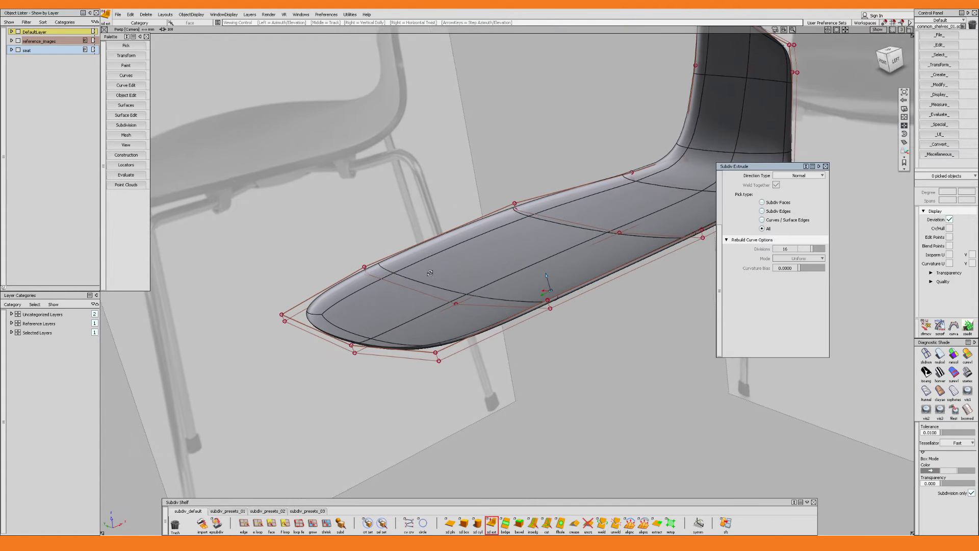
key(1)
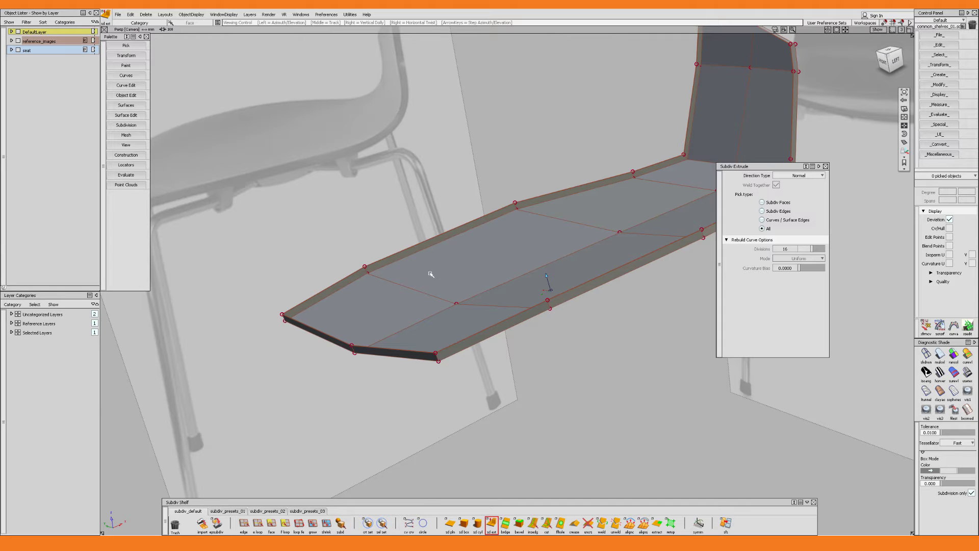
alt+shift+drag(431, 273, 437, 248)
Chain-select the extruded wall faces along the shell's symmetry plane and delete them.
ctrl+shift+click(409, 257)
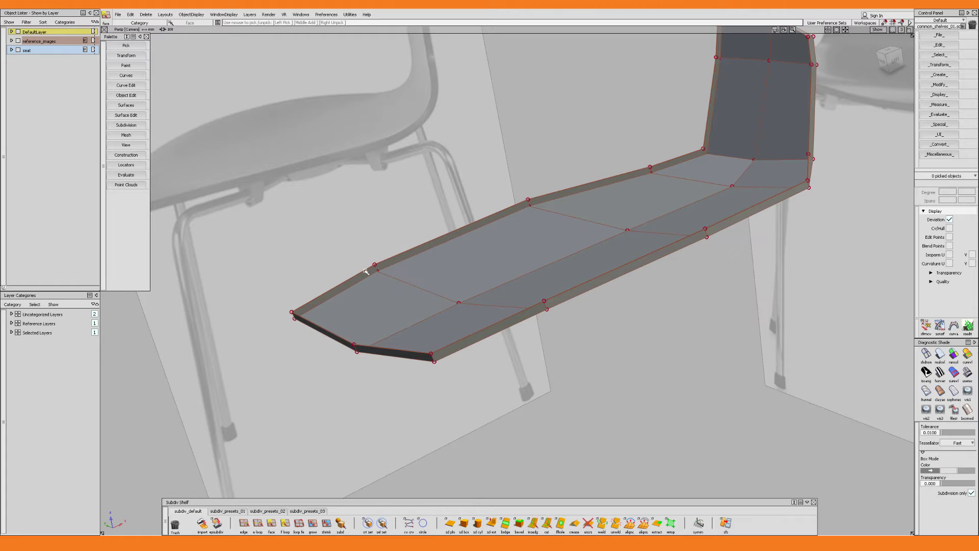
click(363, 278)
alt+shift+right_drag(547, 284, 547, 195)
alt+shift+middle_drag(547, 195, 489, 356)
alt+shift+right_drag(490, 357, 491, 392)
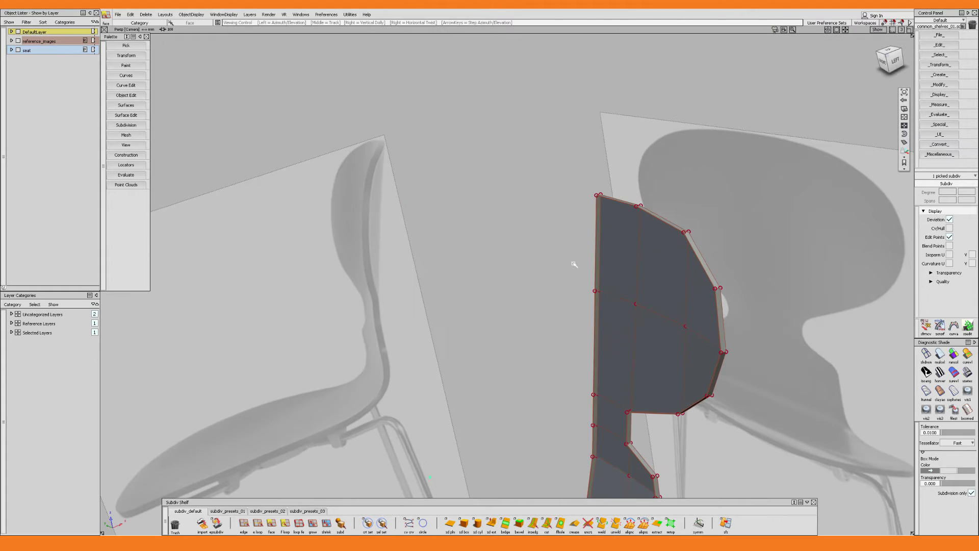
shift+middle_click(595, 242)
alt+shift+drag(595, 242, 566, 311)
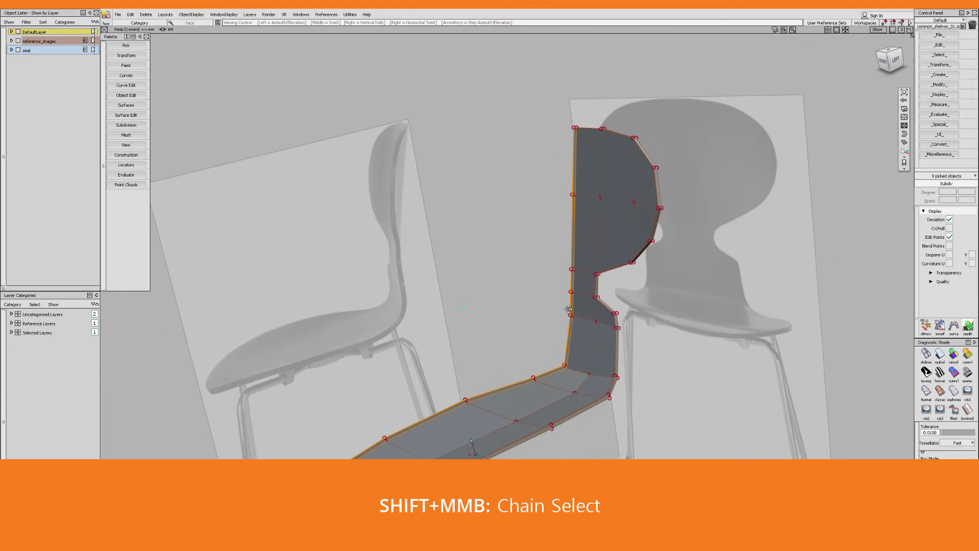
key(ctrl+b)
alt+shift+middle_drag(546, 332, 537, 310)
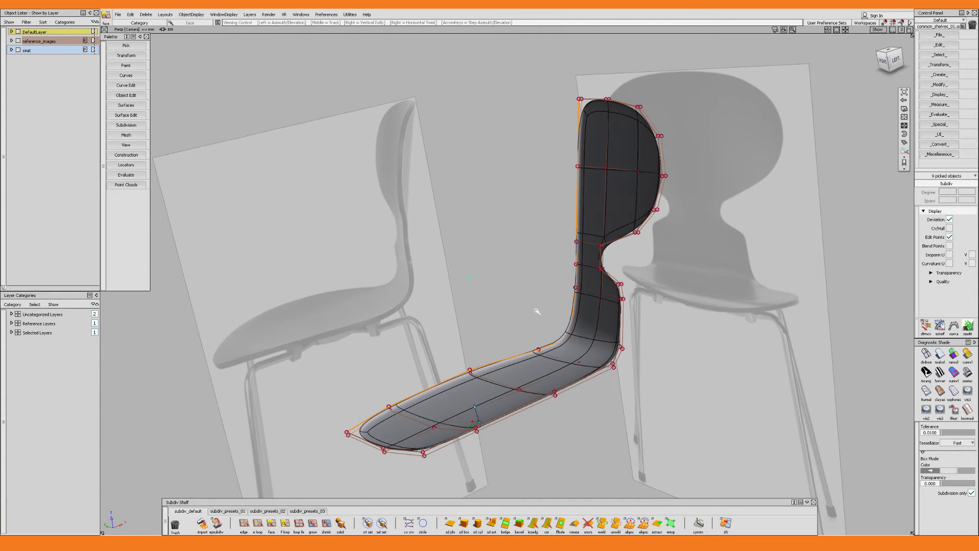
key(Delete)
click(452, 296)
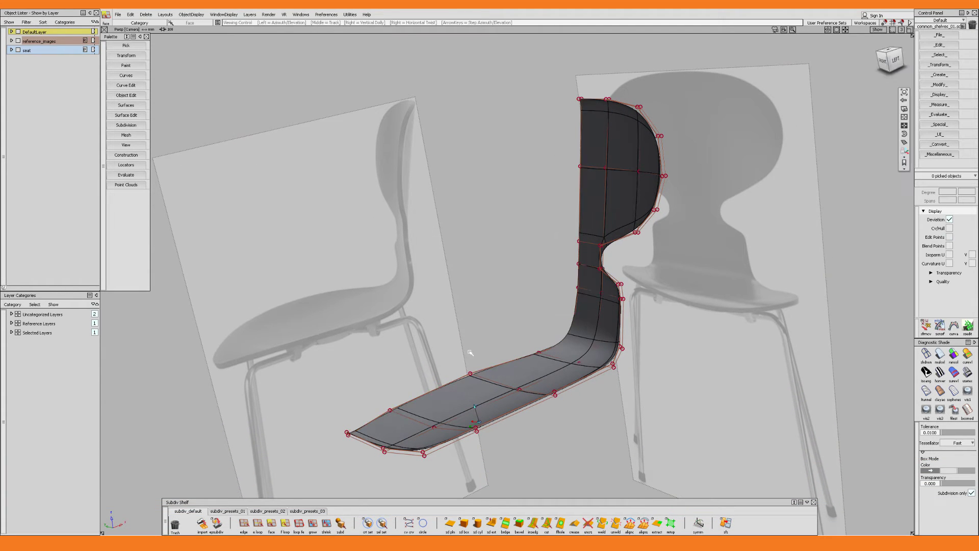
Examine the half shell's centreline and outer rim, comparing the box and smooth displays.
alt+shift+drag(469, 352, 447, 340)
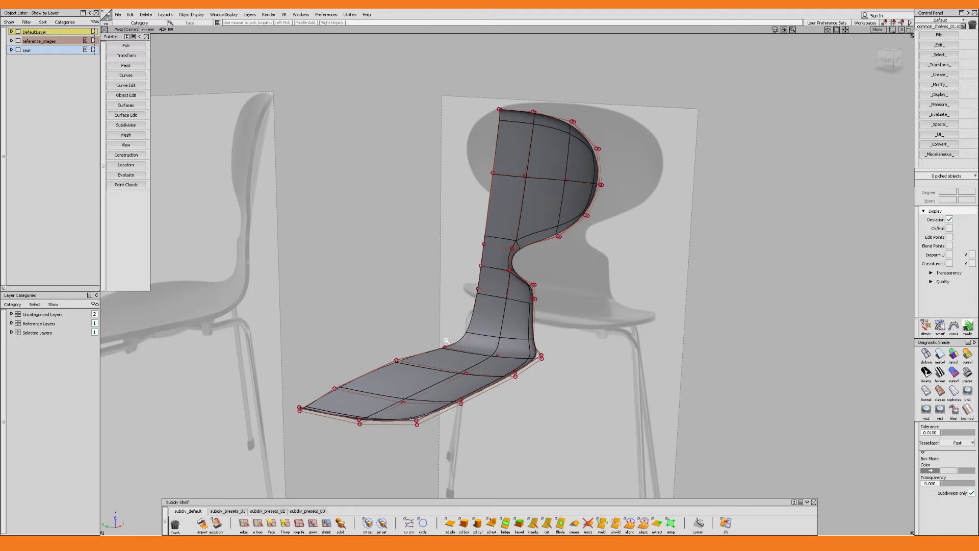
alt+shift+middle_drag(445, 367, 483, 319)
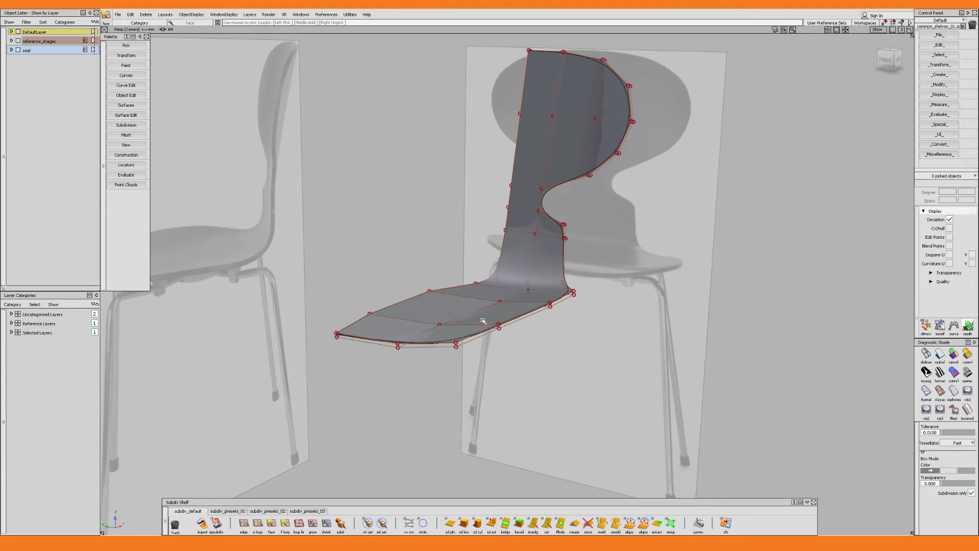
key(1)
key(1)
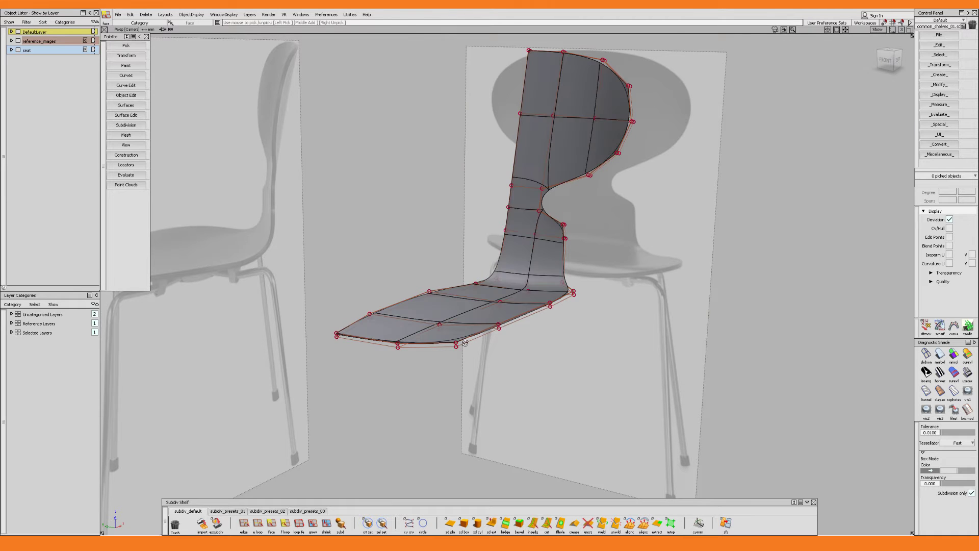
alt+shift+drag(465, 343, 428, 381)
alt+shift+click(428, 381)
alt+shift+right_drag(428, 381, 474, 422)
alt+shift+middle_drag(474, 422, 478, 386)
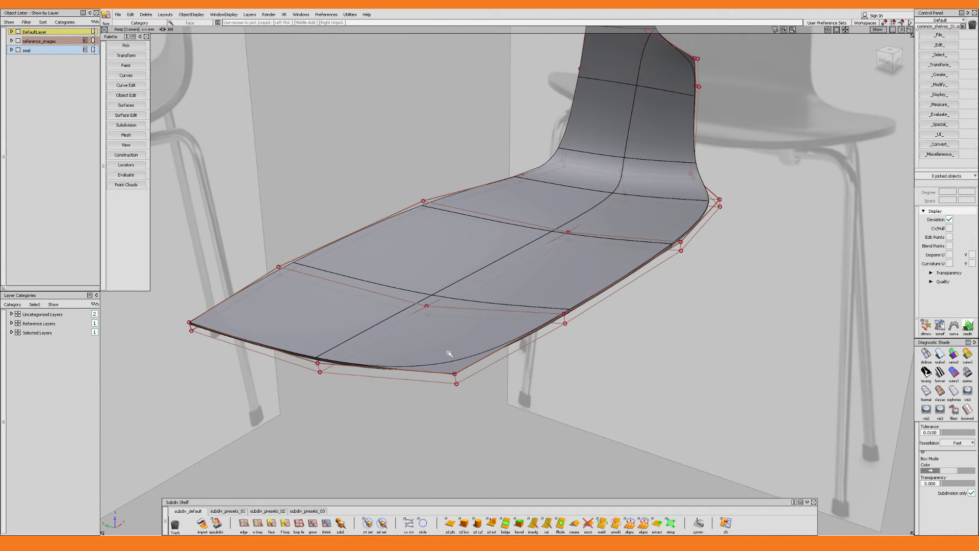
alt+shift+right_drag(496, 333, 509, 311)
alt+shift+middle_drag(510, 312, 511, 331)
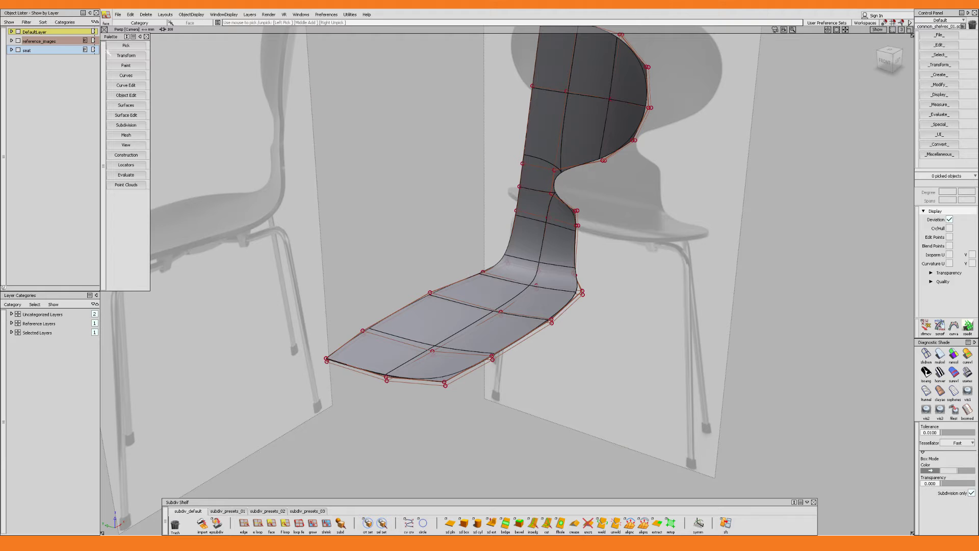
Show the seat's mirrored half again and weld all shell vertices with the To Tolerance type at 0.0100.
click(95, 50)
alt+shift+right_drag(478, 169, 489, 258)
alt+shift+drag(498, 265, 559, 307)
alt+shift+click(466, 309)
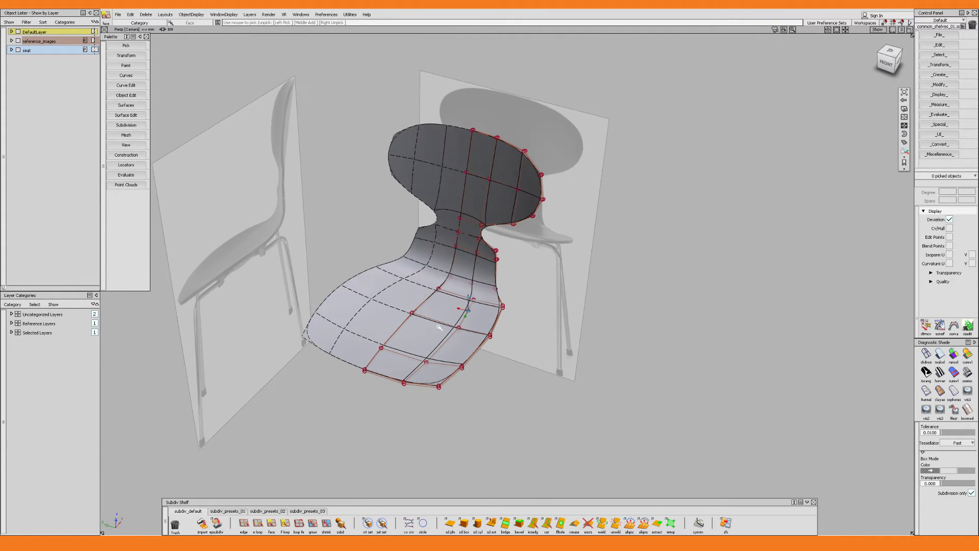
alt+shift+right_drag(465, 309, 431, 304)
alt+shift+drag(431, 304, 429, 295)
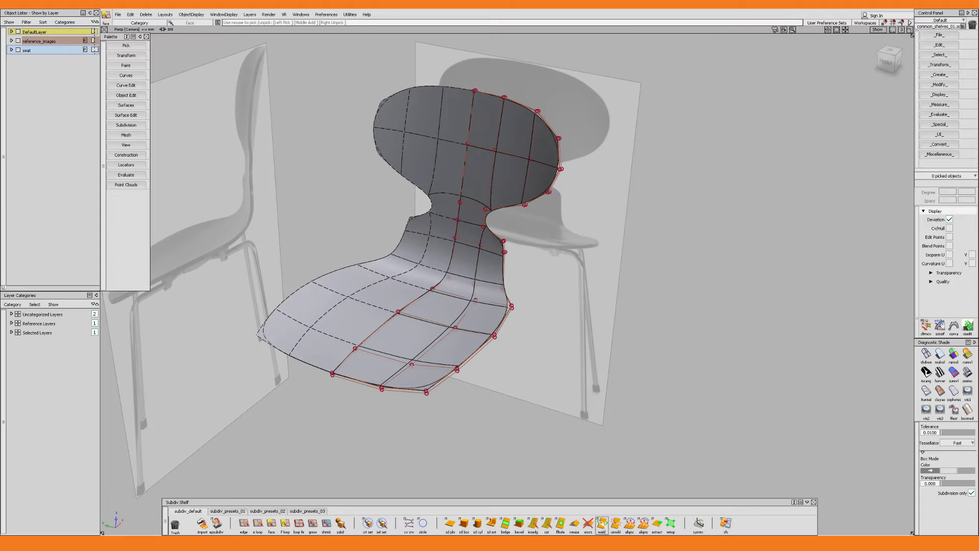
double_click(602, 523)
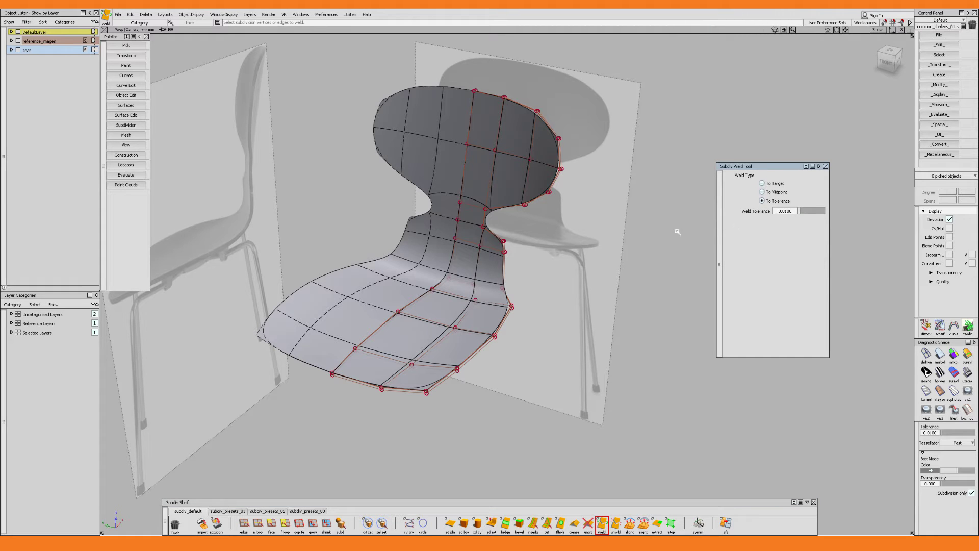
drag(585, 68, 308, 452)
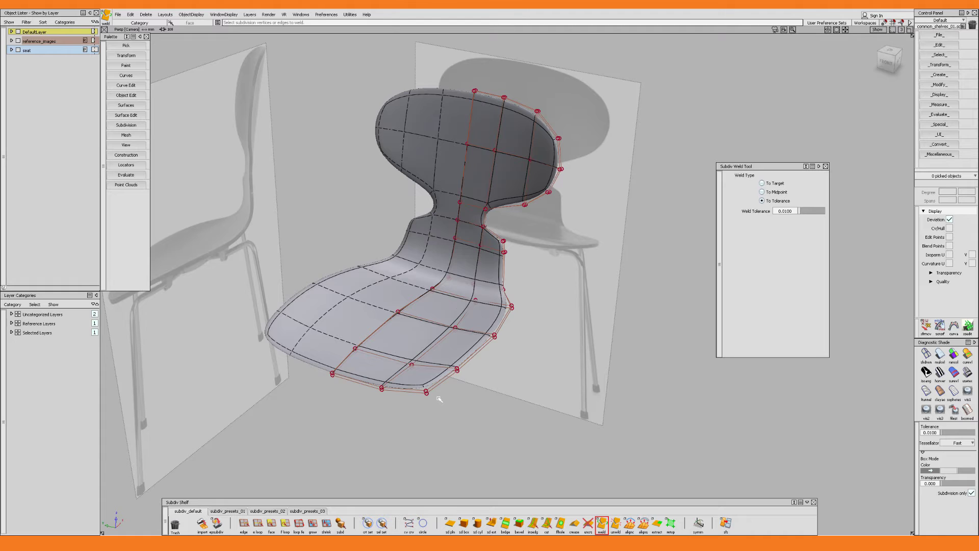
Insert a perpendicular edge loop around the thickness of the shell's outer rim at relative parameter 0.2154.
alt+shift+drag(439, 399, 543, 346)
scroll(513, 318, up, 10)
scroll(543, 346, up, 1)
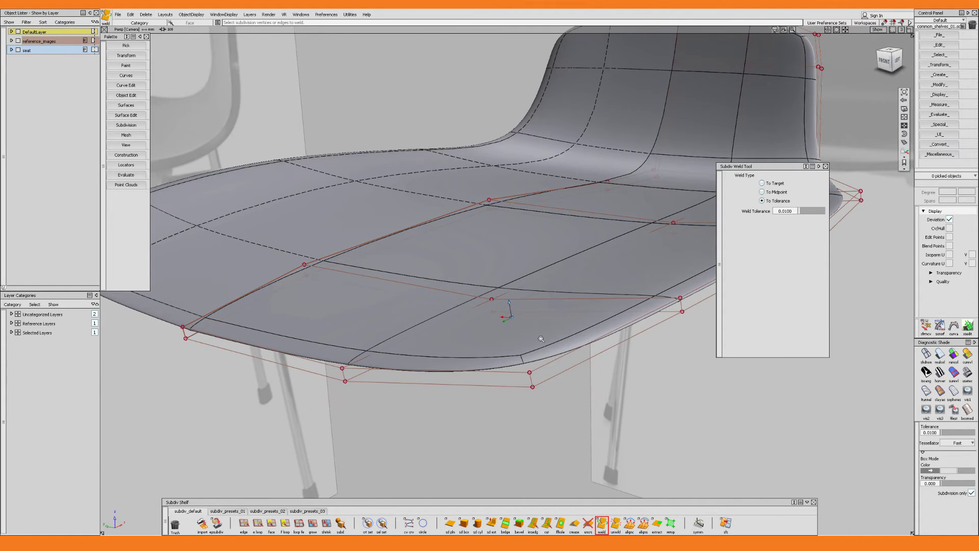
click(532, 522)
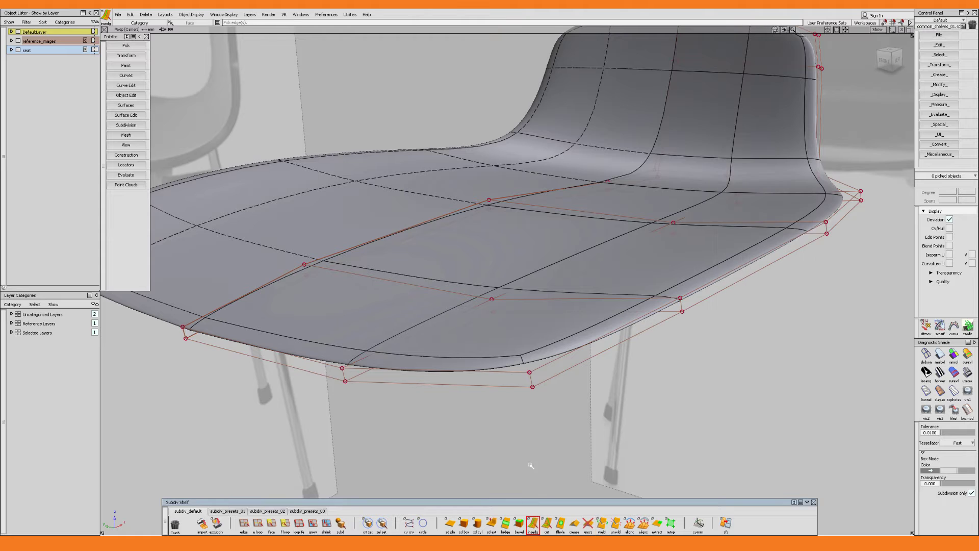
click(528, 375)
mouse_move(529, 374)
alt+shift+mouse_down()
mouse_move(538, 354)
mouse_move(530, 360)
mouse_move(542, 387)
alt+shift+mouse_up()
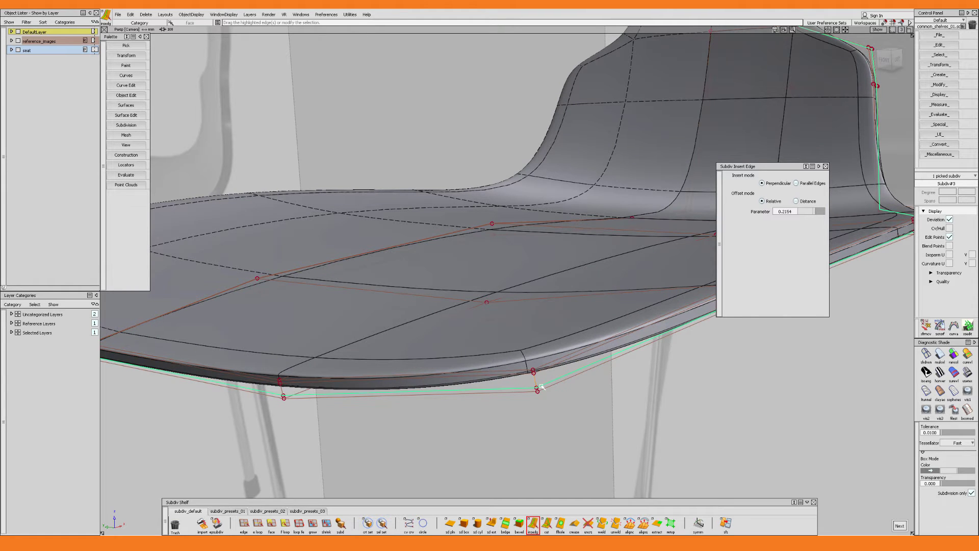
key(space)
Pick the vertices at the upper corner of the neck in the front view and slide them slightly upward along the vertical edge.
alt+shift+drag(512, 317, 588, 356)
alt+shift+right_drag(580, 339, 537, 349)
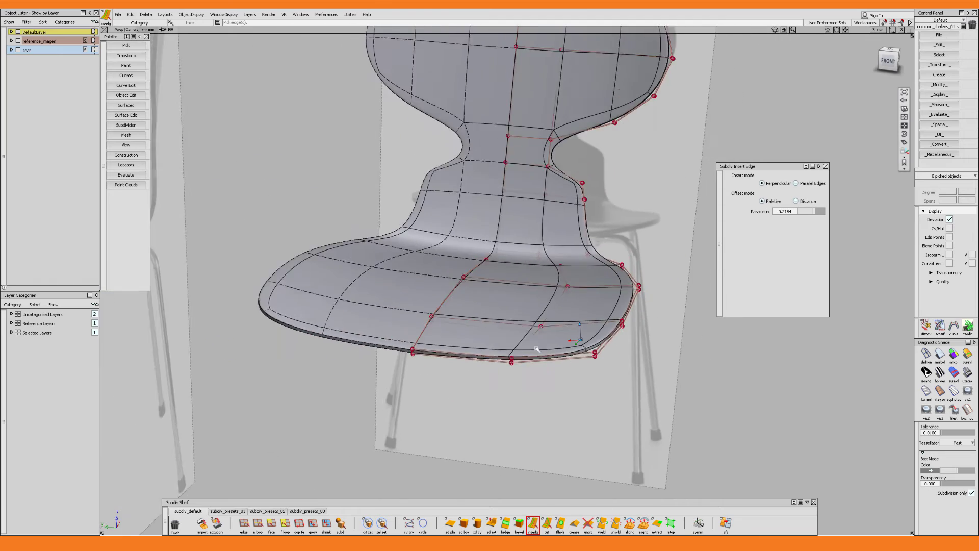
alt+shift+drag(536, 349, 467, 312)
alt+shift+right_drag(467, 311, 502, 285)
alt+shift+middle_drag(501, 285, 537, 307)
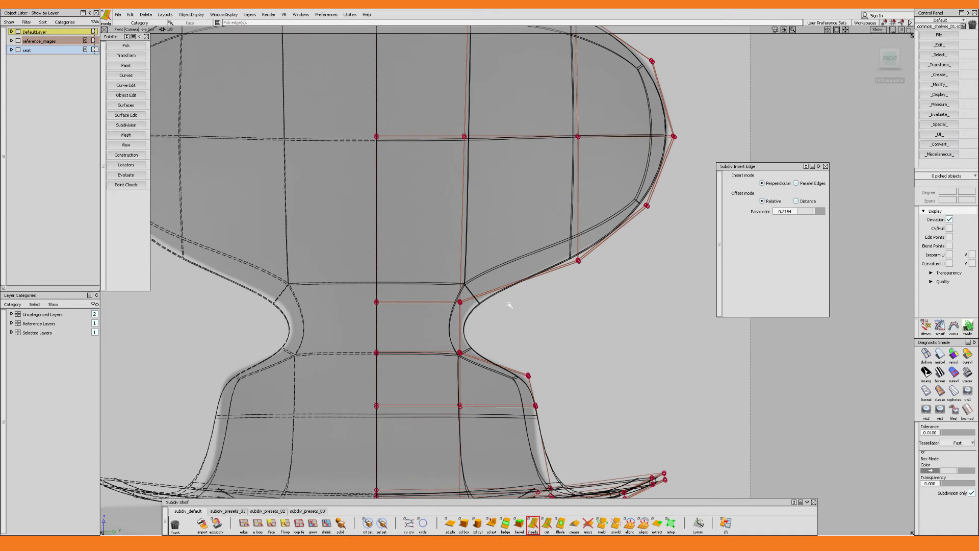
key(w)
drag(450, 292, 472, 311)
alt+shift+middle_drag(496, 305, 542, 352)
alt+shift+right_drag(542, 353, 555, 332)
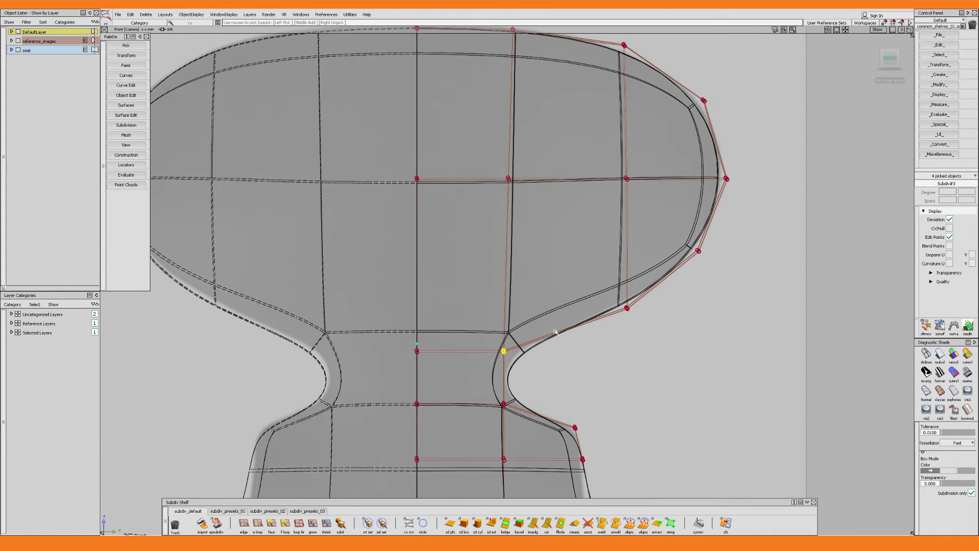
click(505, 293)
click(514, 297)
drag(590, 352, 592, 352)
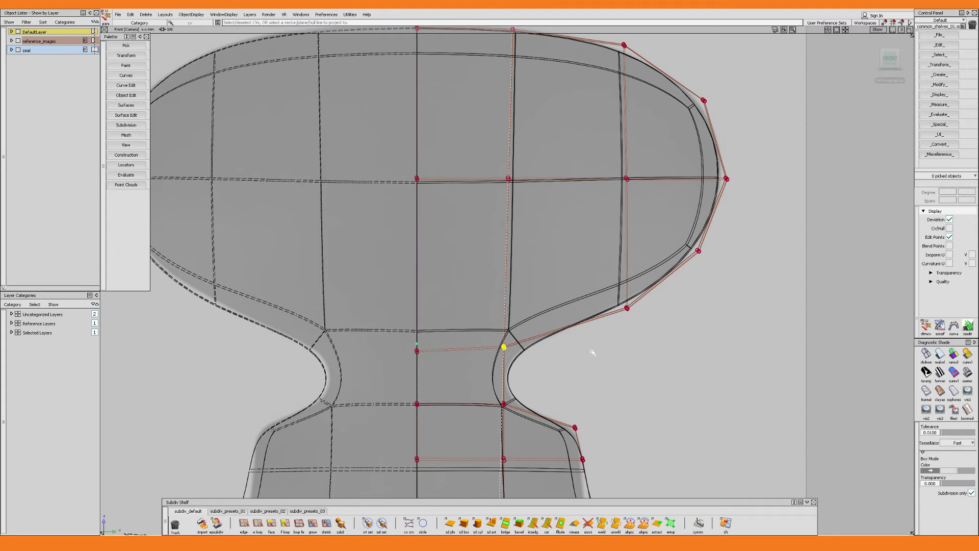
Examine the thickened seat shell in the perspective view with its edges and control vertices temporarily hidden.
alt+shift+middle_drag(609, 312, 601, 254)
alt+shift+middle_drag(615, 392, 610, 282)
alt+shift+right_drag(612, 289, 610, 334)
mouse_move(610, 335)
alt+shift+mouse_down()
mouse_move(562, 345)
mouse_move(547, 360)
alt+shift+mouse_up()
ctrl+shift+right_drag(551, 356, 589, 330)
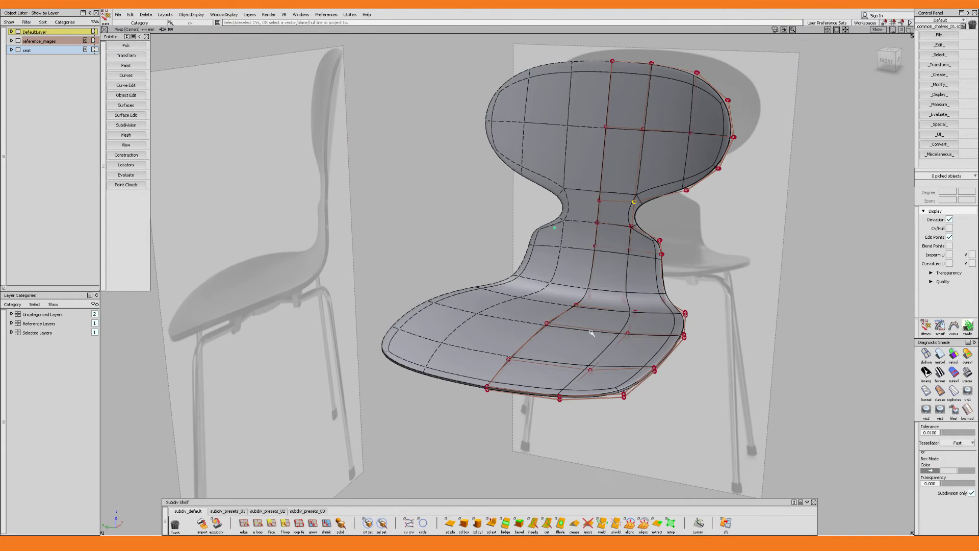
alt+shift+middle_drag(621, 311, 568, 330)
key(alt+m)
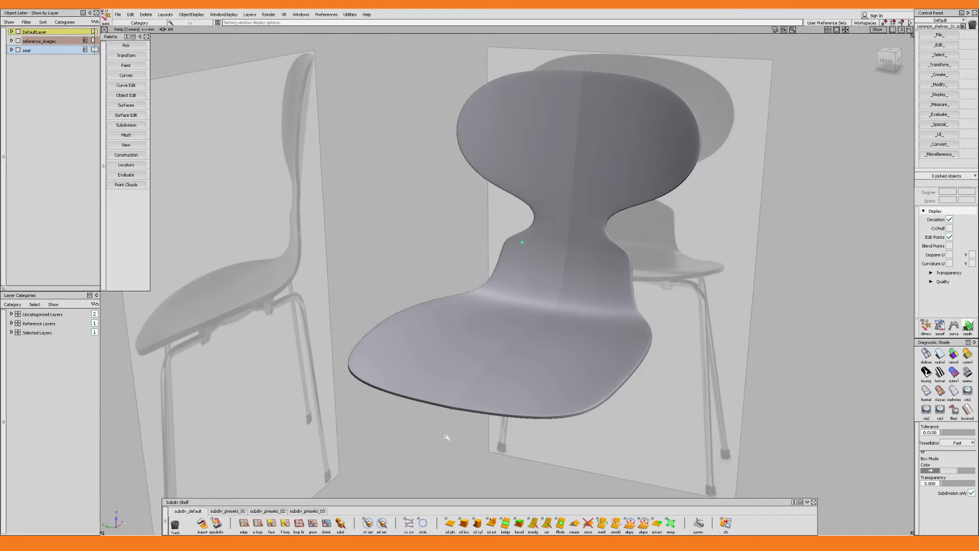
key(alt+m)
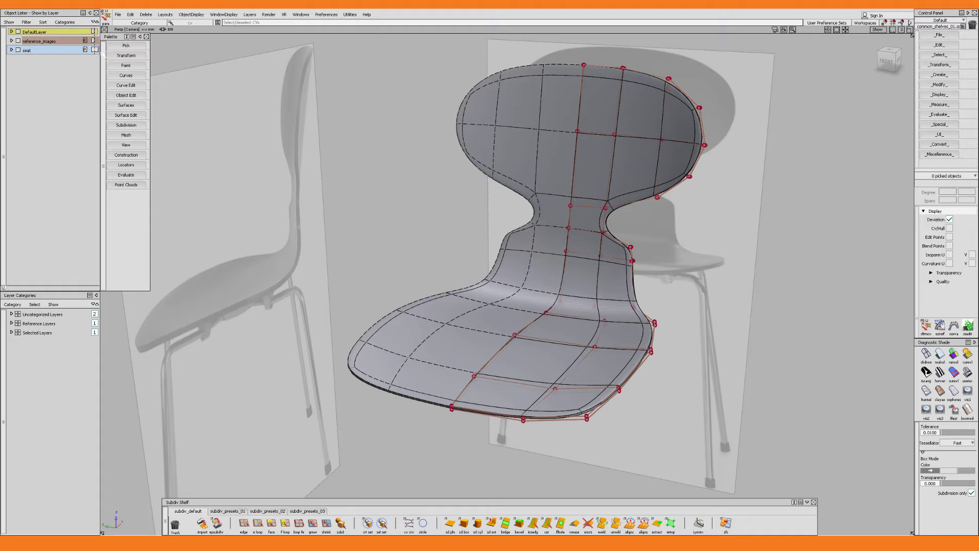
Create real geometry for the mirrored half from the seat layer's symmetry.
click(251, 15)
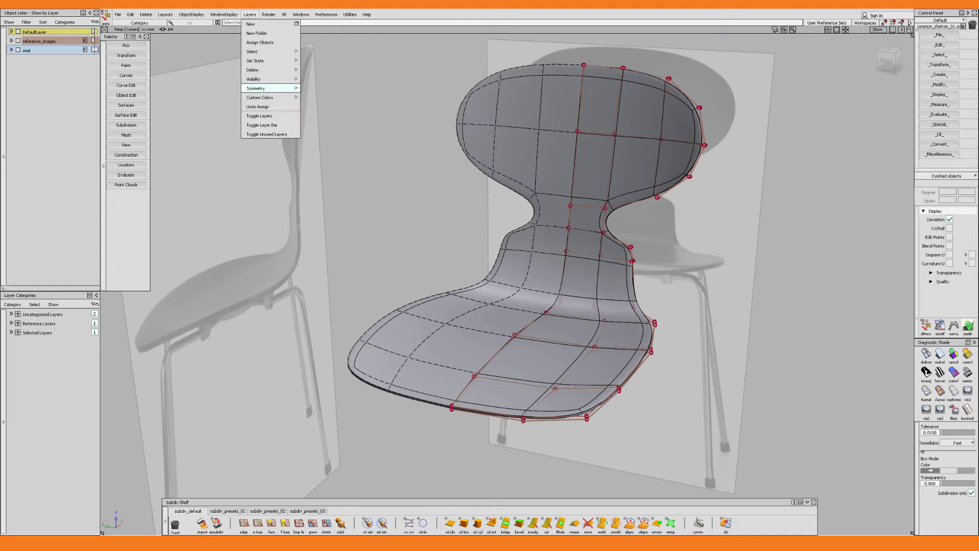
mouse_move(265, 88)
click(338, 117)
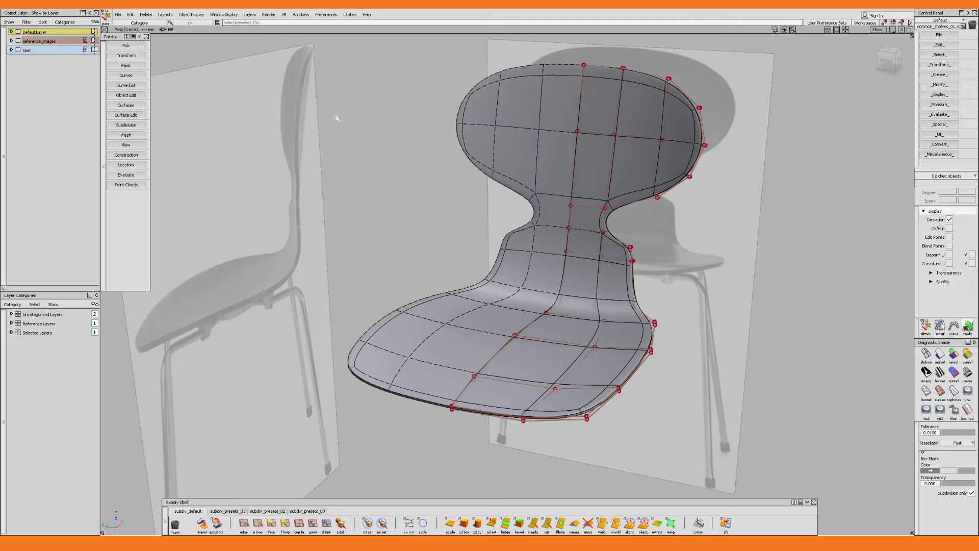
Pick and release the newly created half of the seat to check that it is separate geometry.
click(539, 363)
click(561, 362)
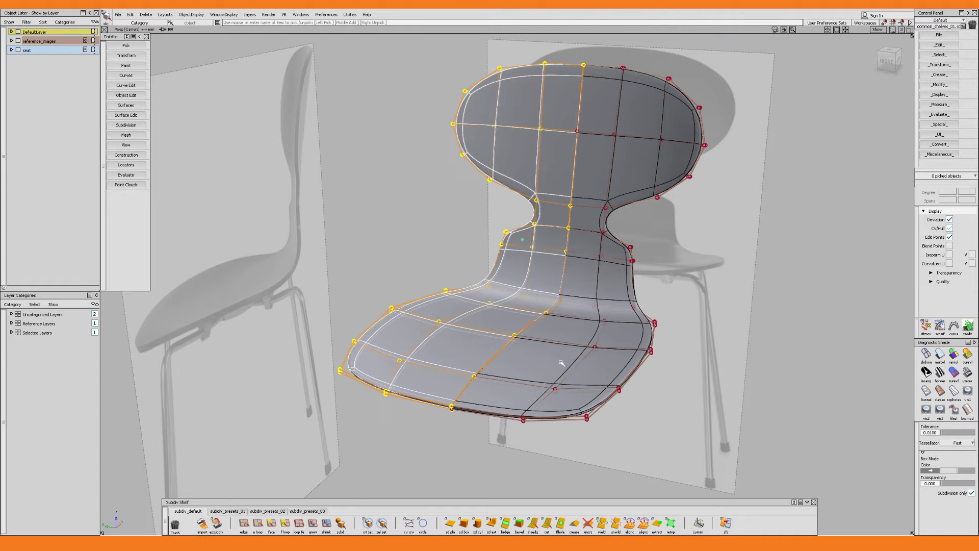
right_click(556, 353)
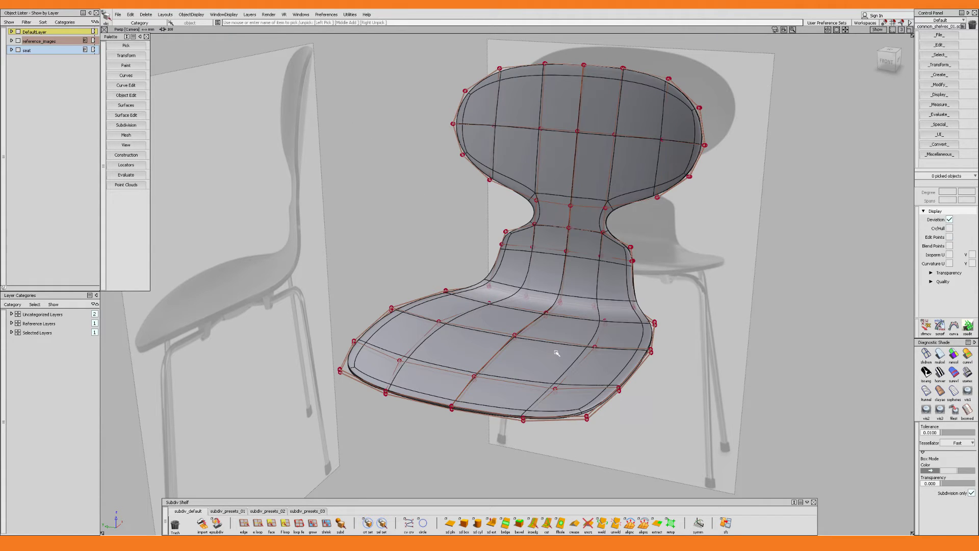
Pick the vertices along the seat's centre line in the top view and weld the two halves to a tolerance of 0.0100.
key(F5)
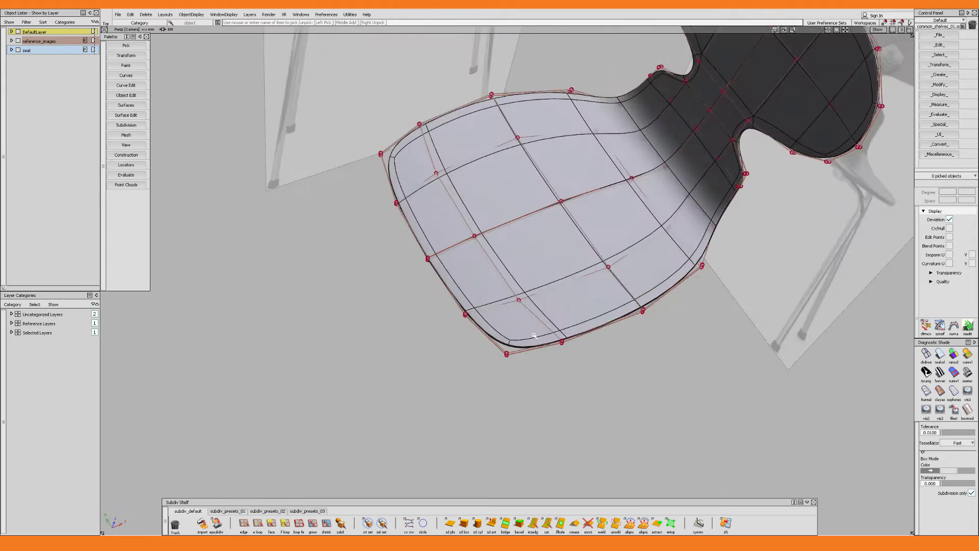
alt+shift+middle_drag(461, 295, 293, 378)
ctrl+shift+drag(308, 258, 265, 246)
drag(230, 236, 670, 264)
ctrl+shift+middle_drag(535, 249, 479, 238)
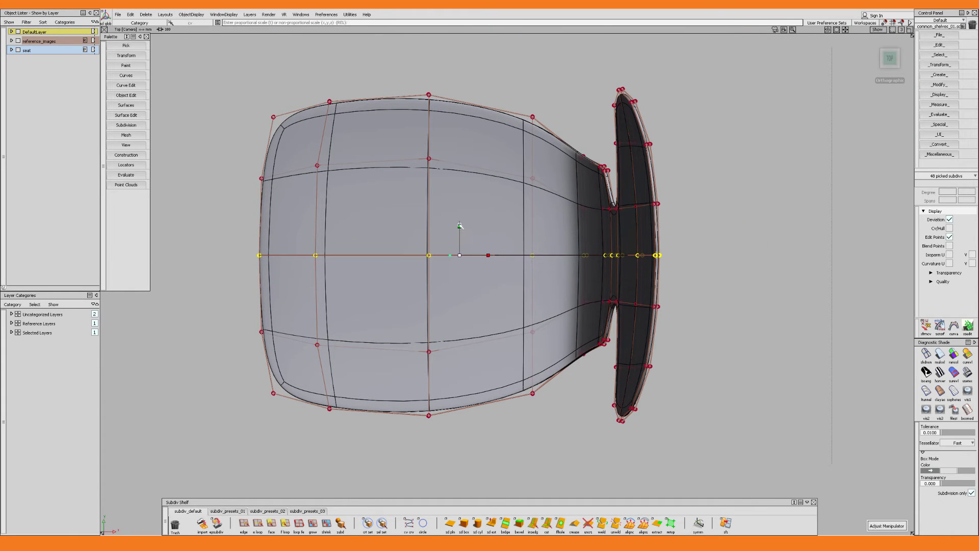
click(459, 226)
click(603, 523)
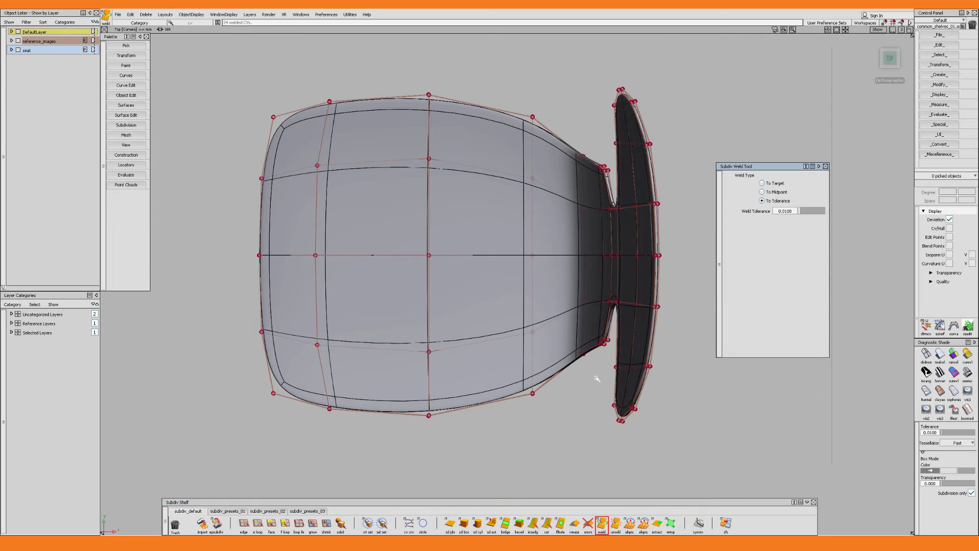
Examine the welded seat in the perspective view, closing in on the backrest's upper rim.
alt+shift+drag(596, 378, 520, 316)
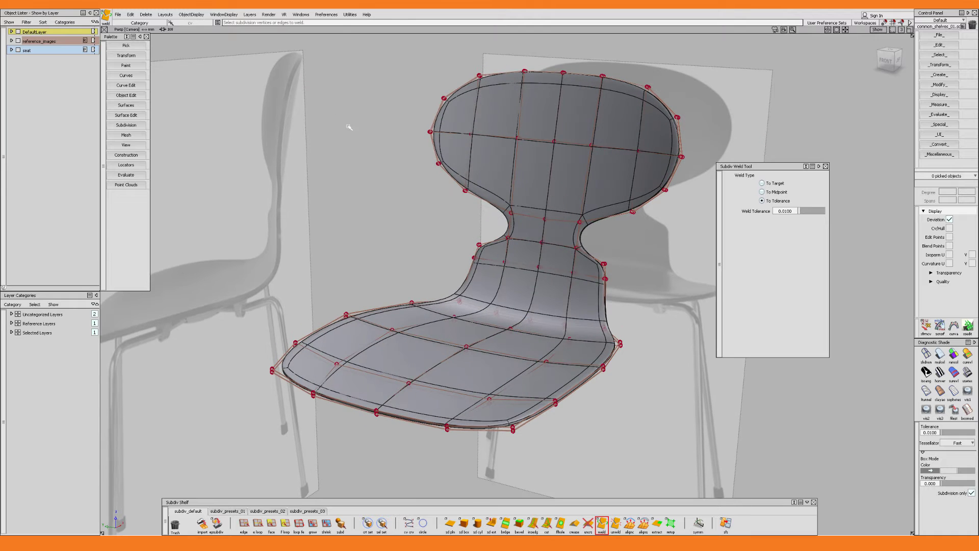
ctrl+shift+drag(348, 127, 311, 97)
drag(233, 48, 679, 462)
ctrl+shift+drag(490, 270, 500, 235)
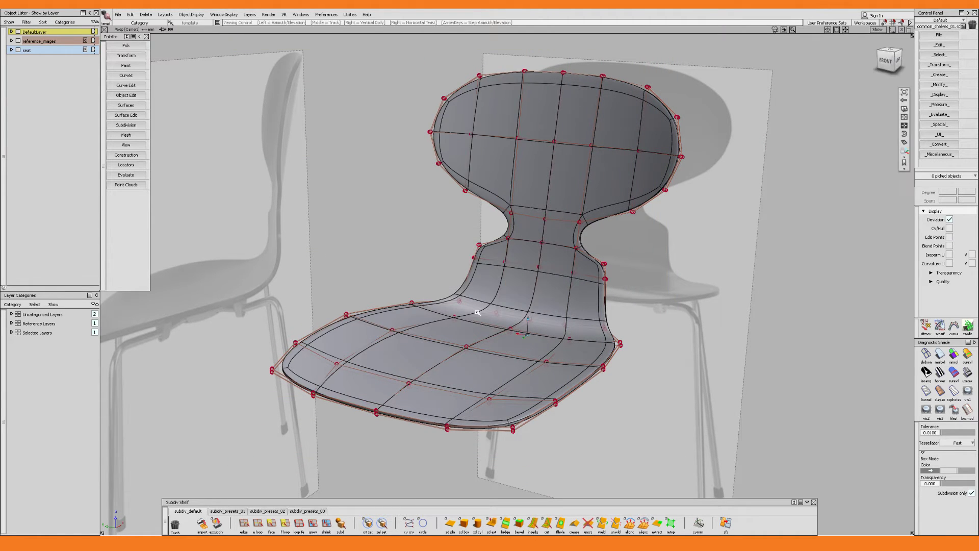
alt+shift+drag(484, 310, 447, 278)
alt+shift+middle_drag(561, 134, 551, 251)
scroll(552, 239, up, 10)
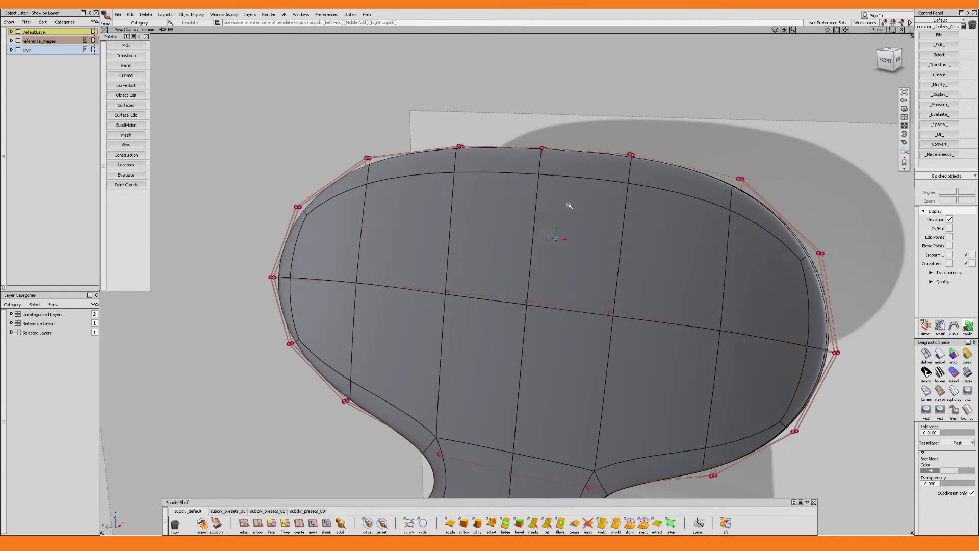
Pick the centre vertices on the backrest's upper rim and examine the welded seam from the rim to the seat.
ctrl+shift+drag(568, 205, 569, 158)
drag(520, 133, 549, 177)
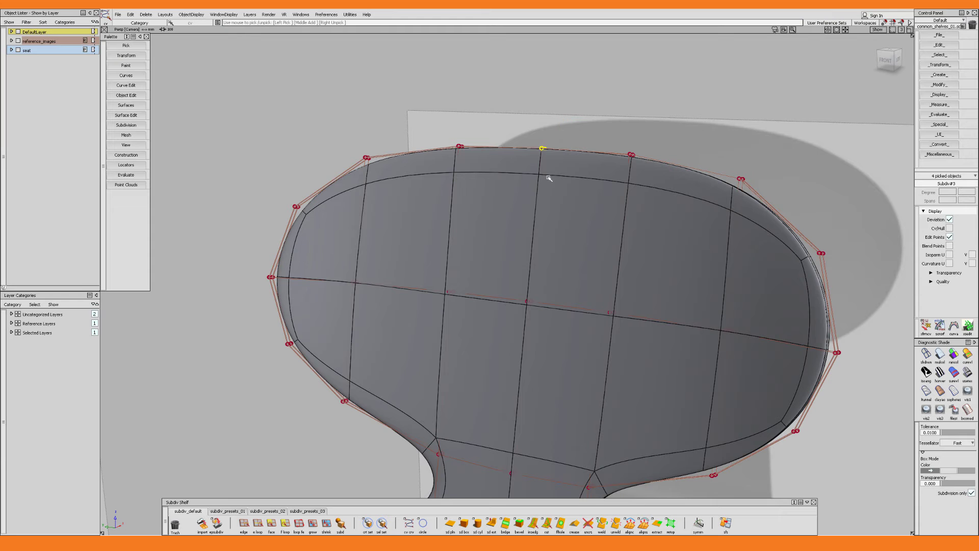
click(536, 221)
click(550, 223)
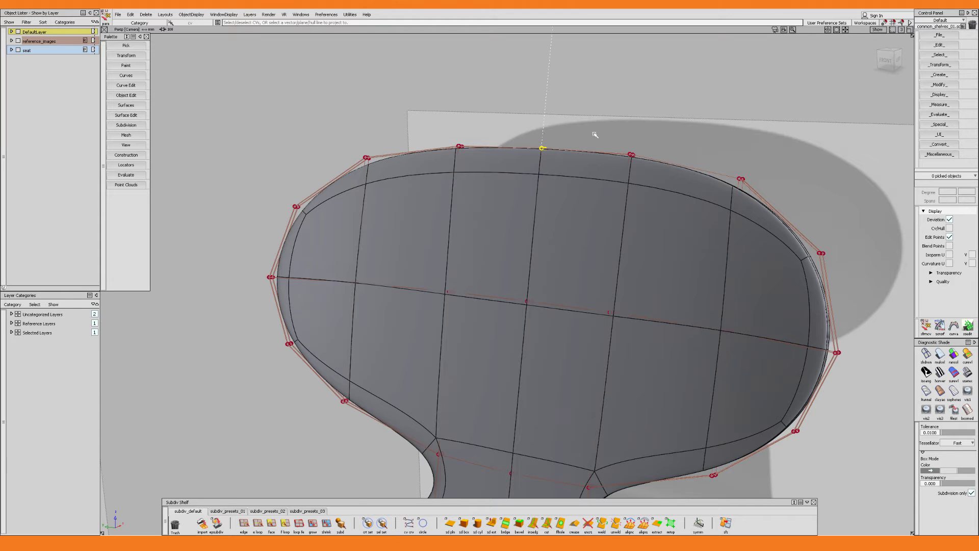
alt+shift+drag(591, 158, 602, 178)
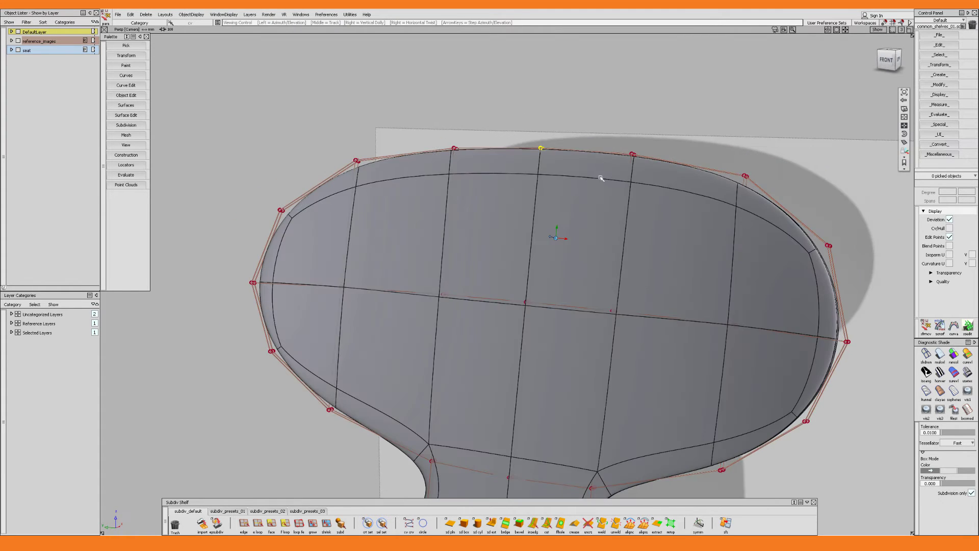
alt+shift+middle_drag(589, 283, 575, 97)
alt+shift+middle_drag(576, 326, 574, 176)
alt+shift+right_drag(579, 286, 601, 302)
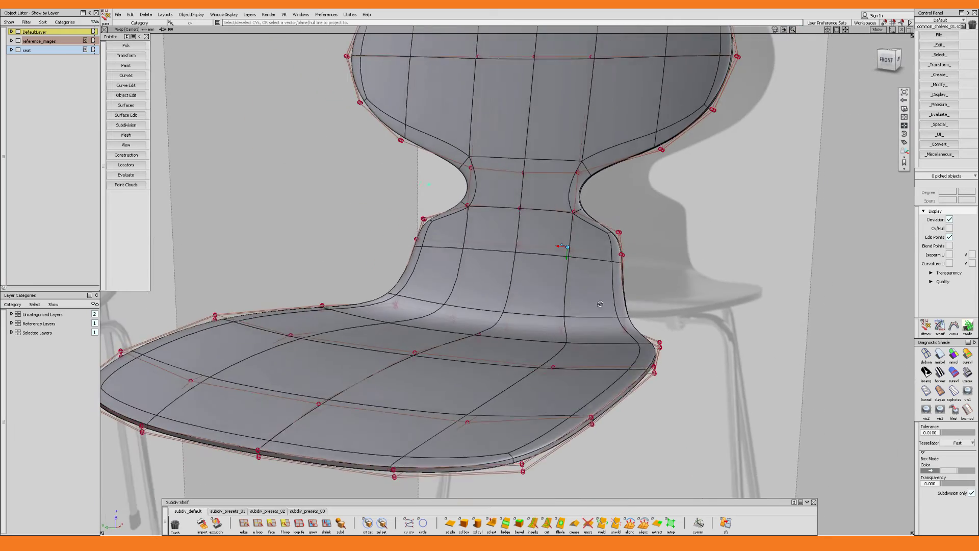
Pick the complete seat in the perspective view to check that both halves form a single subdivision object, and release it.
alt+shift+drag(601, 301, 393, 296)
alt+shift+middle_drag(393, 296, 478, 293)
drag(357, 329, 634, 308)
click(408, 315)
click(614, 324)
click(635, 307)
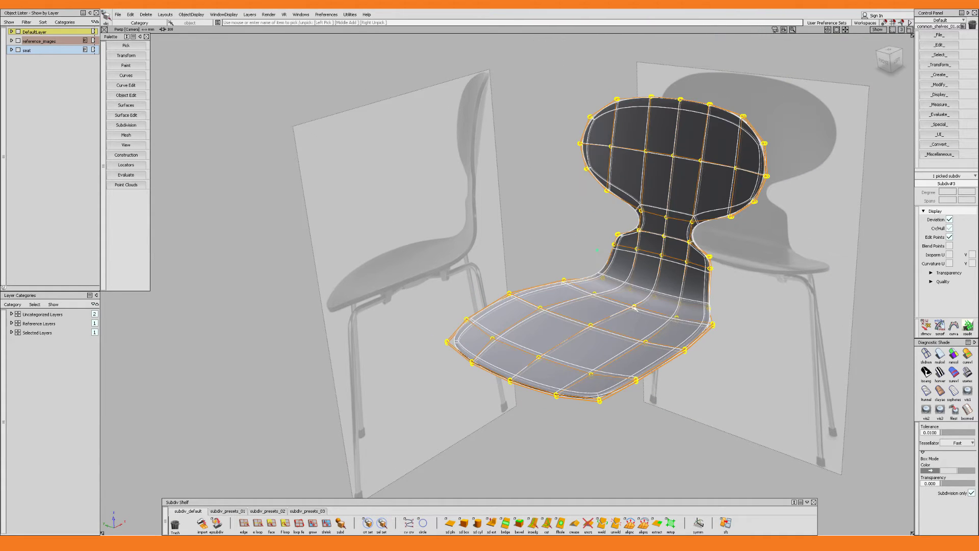
click(757, 305)
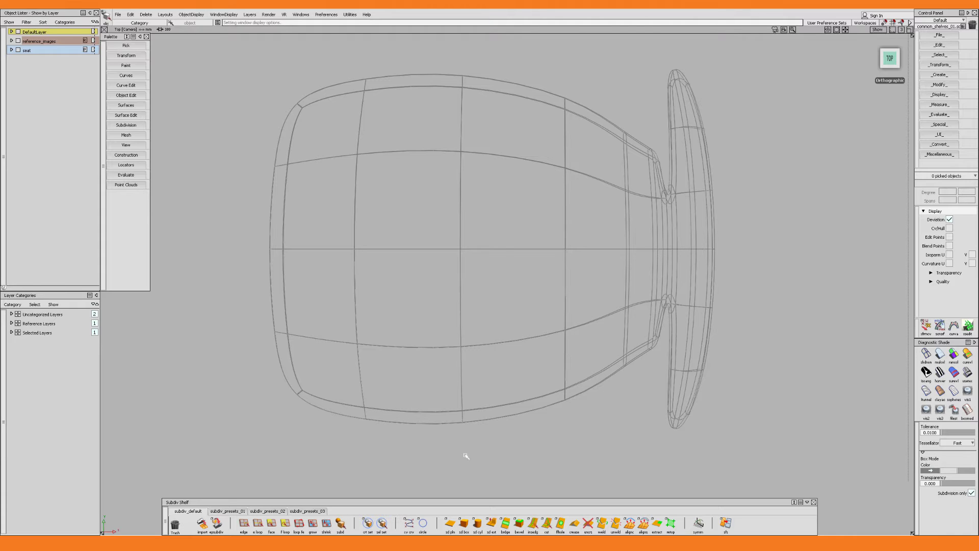
Create a subdivision cylinder with 8 radial spans and 1 Z span, scaled down and placed at the reference front leg's foot.
click(477, 524)
click(345, 441)
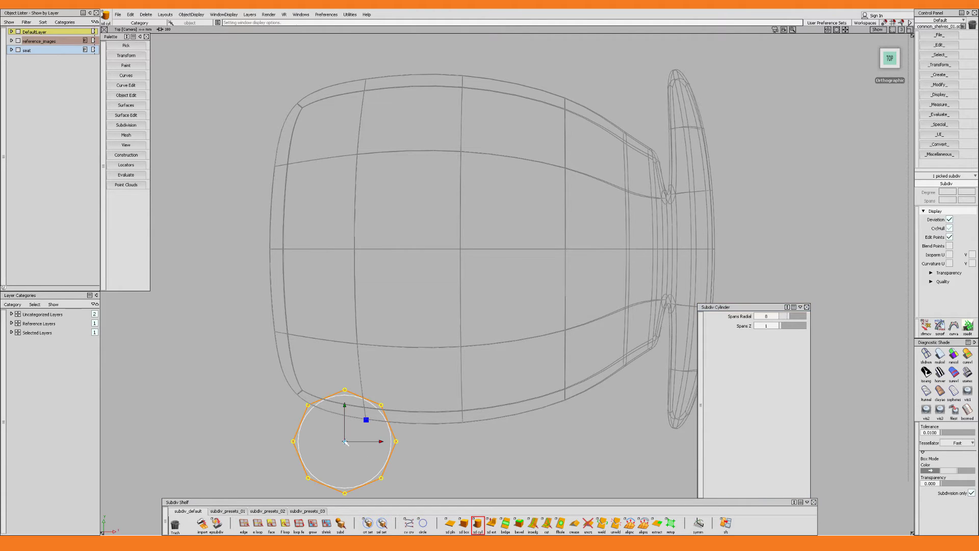
key(F6)
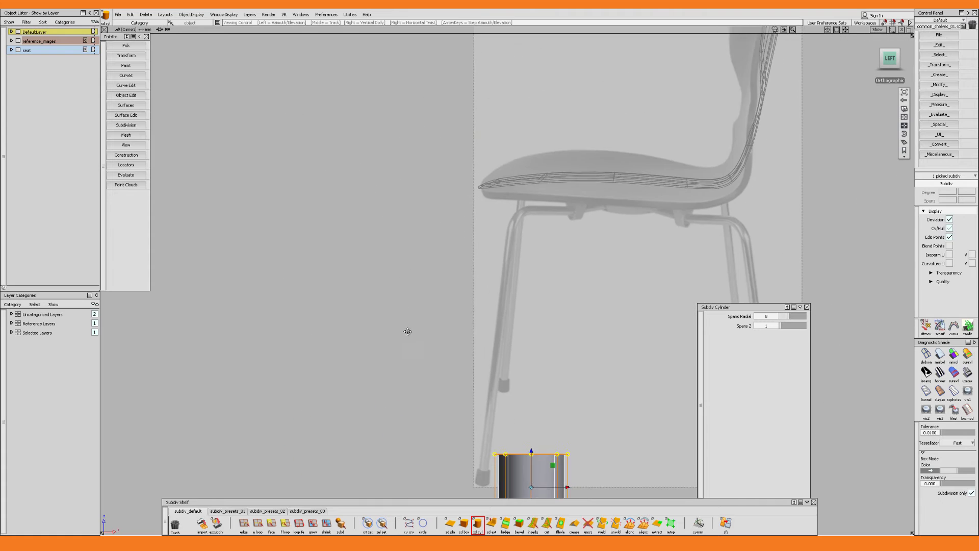
alt+shift+middle_drag(406, 332, 472, 323)
alt+shift+right_drag(472, 324, 492, 283)
key(r)
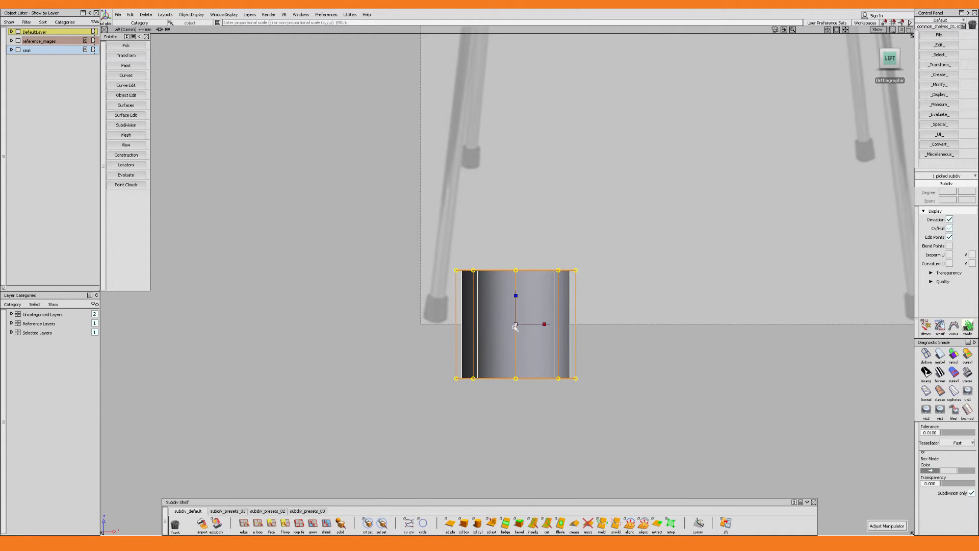
drag(515, 325, 512, 372)
key(w)
drag(536, 308, 461, 267)
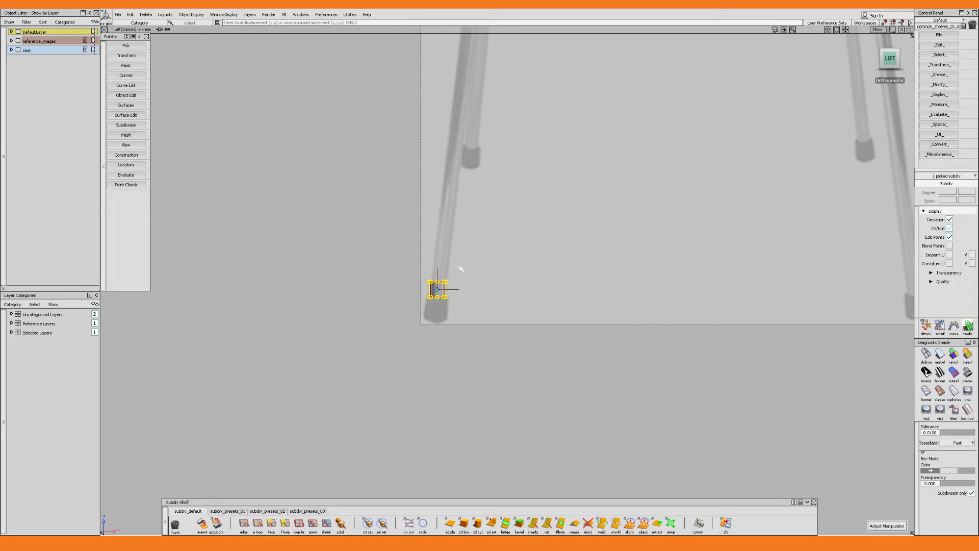
Pick the cylinder's lower vertices and move them down to the bottom end of the reference front leg.
alt+shift+right_drag(461, 267, 462, 319)
key(r)
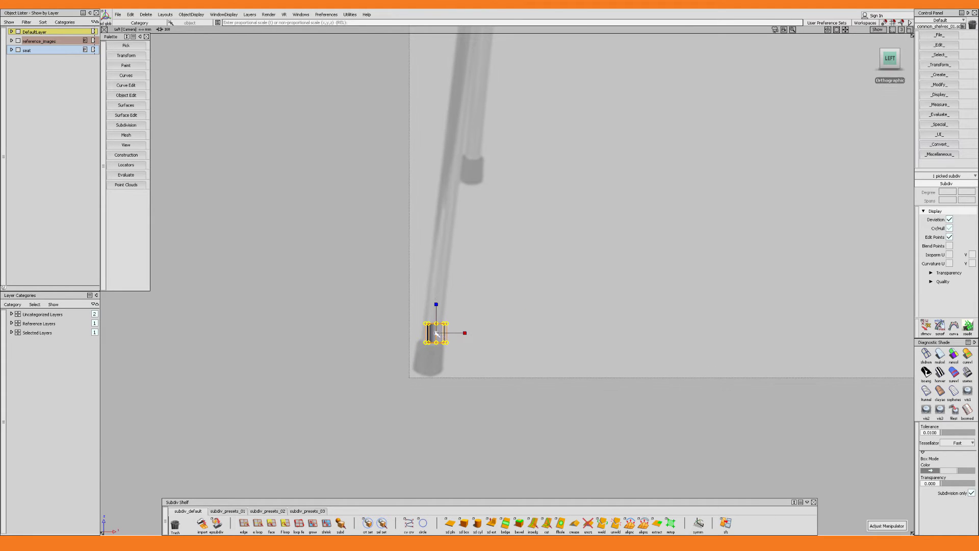
key(F9)
key(w)
drag(469, 365, 439, 333)
Pick the cylinder's upper vertices and raise them to the height of the seat's front edge.
alt+shift+middle_drag(468, 305, 472, 330)
alt+shift+right_drag(472, 330, 473, 421)
alt+shift+middle_drag(474, 420, 468, 479)
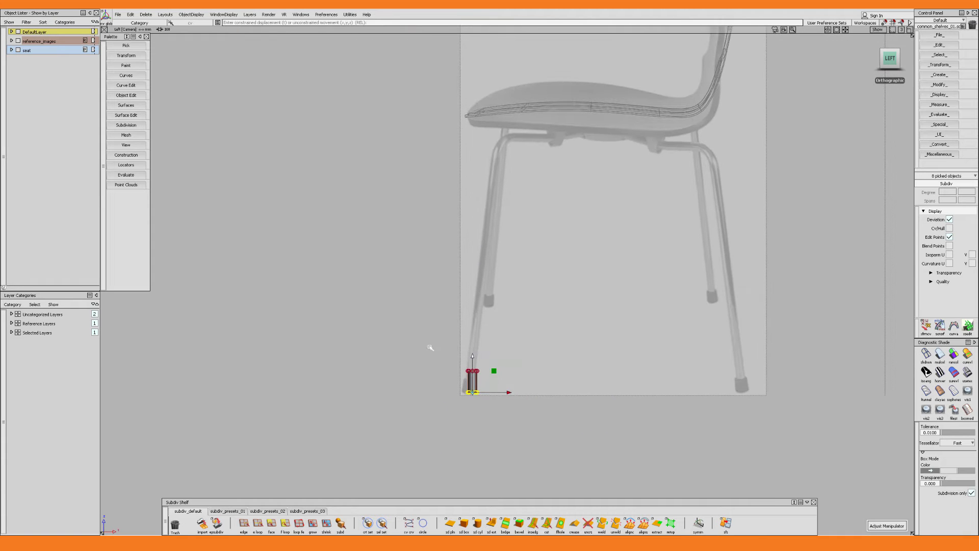
drag(431, 345, 515, 382)
mouse_move(494, 350)
mouse_down()
mouse_move(537, 262)
mouse_move(530, 224)
mouse_up()
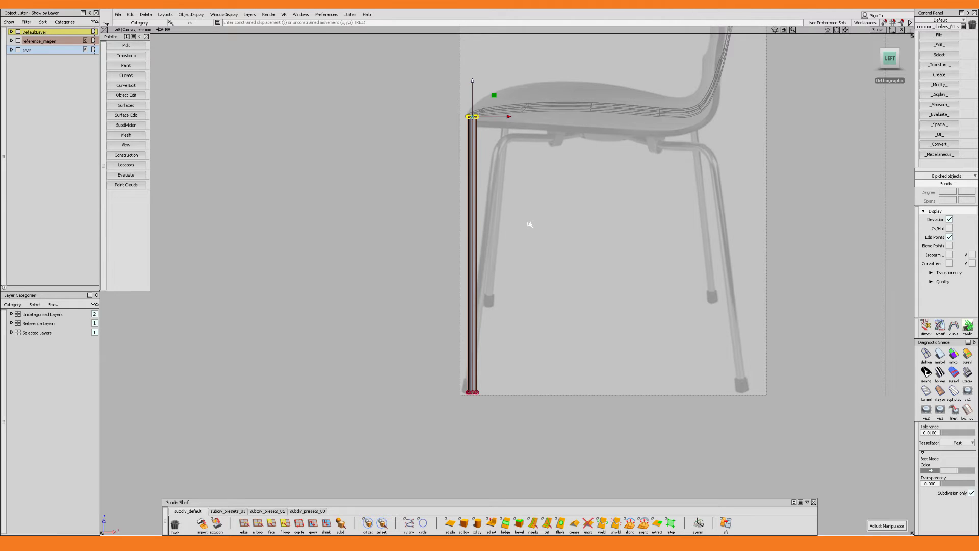
Delete the four cylinder faces nearest the seat in the top view, leaving a half cylinder.
key(F5)
alt+shift+middle_drag(531, 227, 537, 280)
alt+shift+right_drag(537, 280, 538, 268)
ctrl+shift+drag(538, 267, 560, 268)
drag(450, 292, 522, 321)
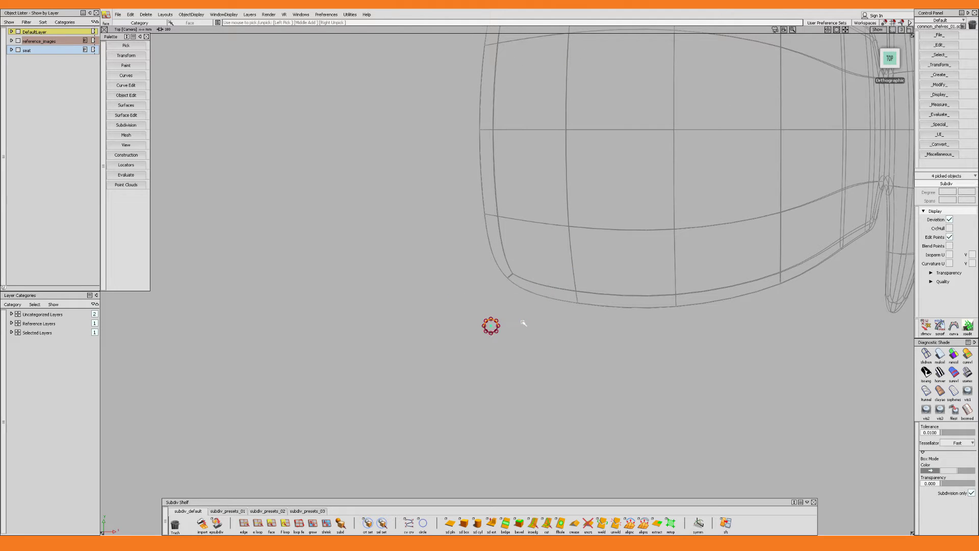
Duplicate the half cylinder in the left view and rotate the copy by 90 degrees into a horizontal bar.
key(F6)
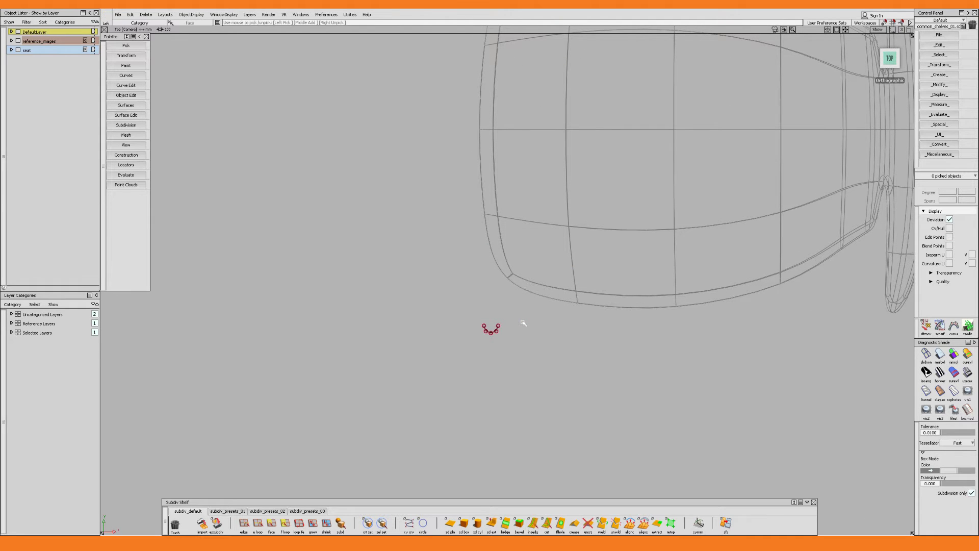
alt+shift+right_drag(523, 307, 520, 339)
alt+shift+middle_drag(520, 339, 519, 297)
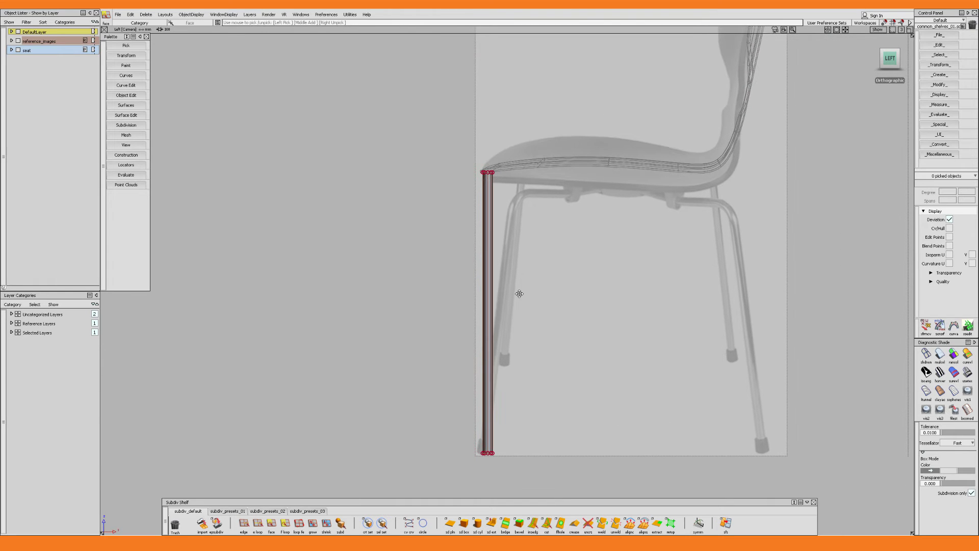
key(ctrl+d)
drag(526, 313, 567, 313)
key(r)
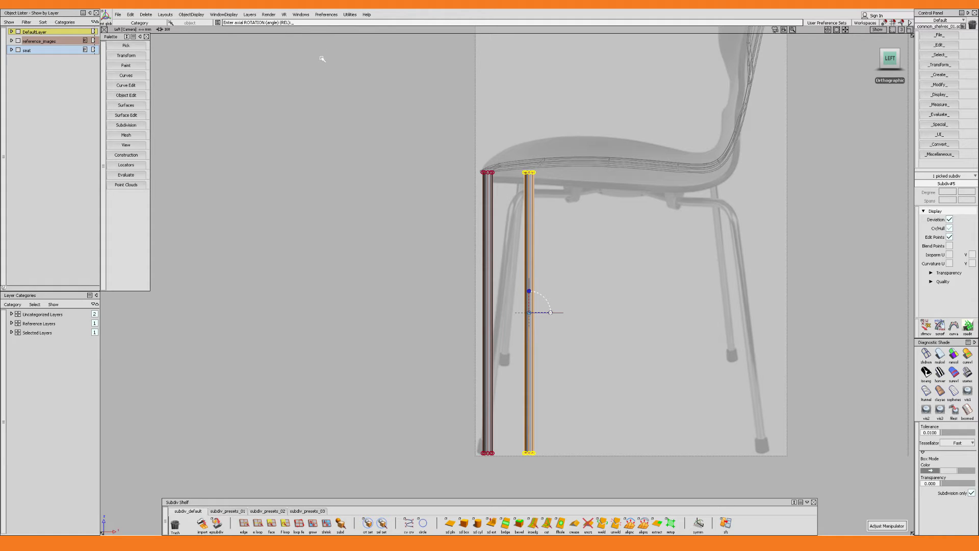
text(90)
key(Return)
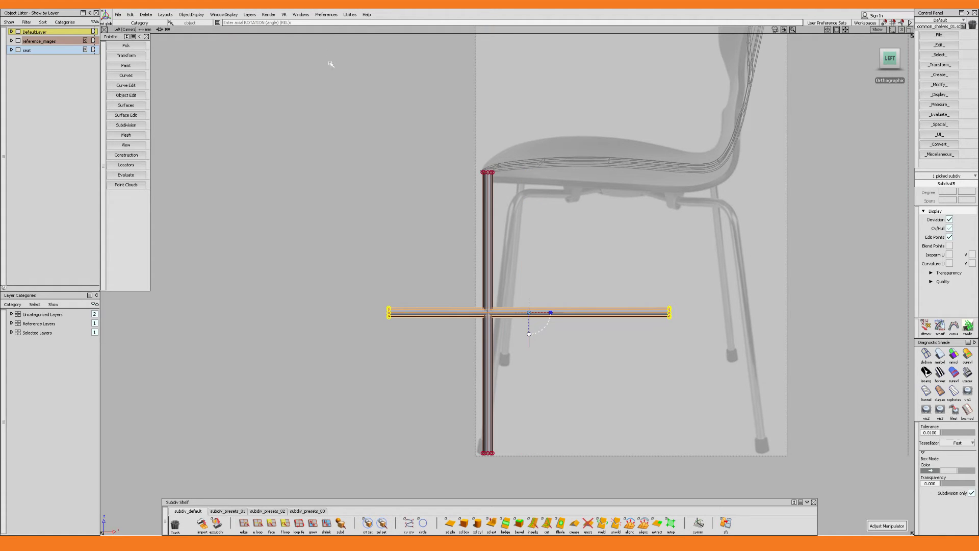
Move the horizontal bar up to the underside of the seat in the reference image.
alt+shift+middle_drag(547, 294, 546, 293)
key(w)
drag(528, 274, 521, 141)
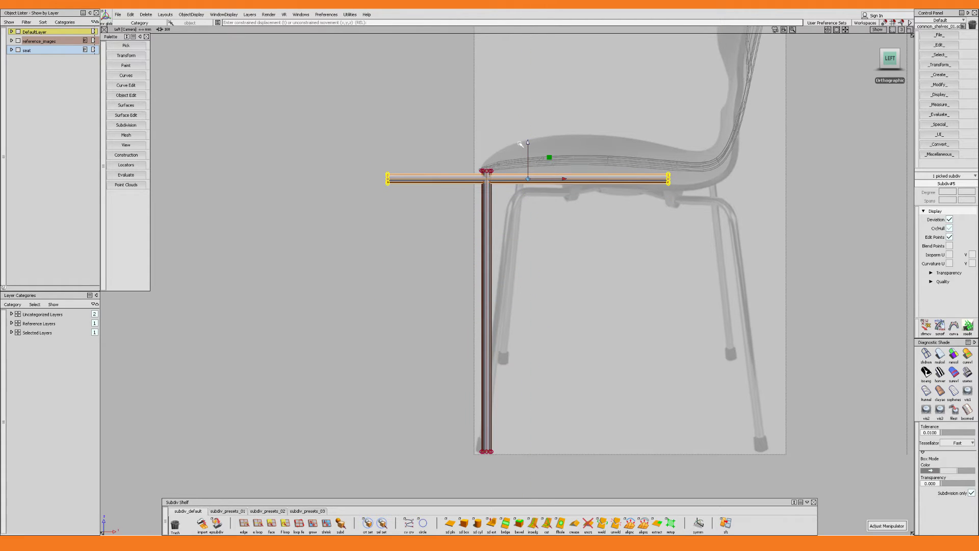
Tilt the vertical half cylinder to the slope of the reference front leg and move it sideways onto that leg.
key(q)
alt+shift+middle_drag(518, 217, 519, 225)
click(488, 265)
key(5)
key(e)
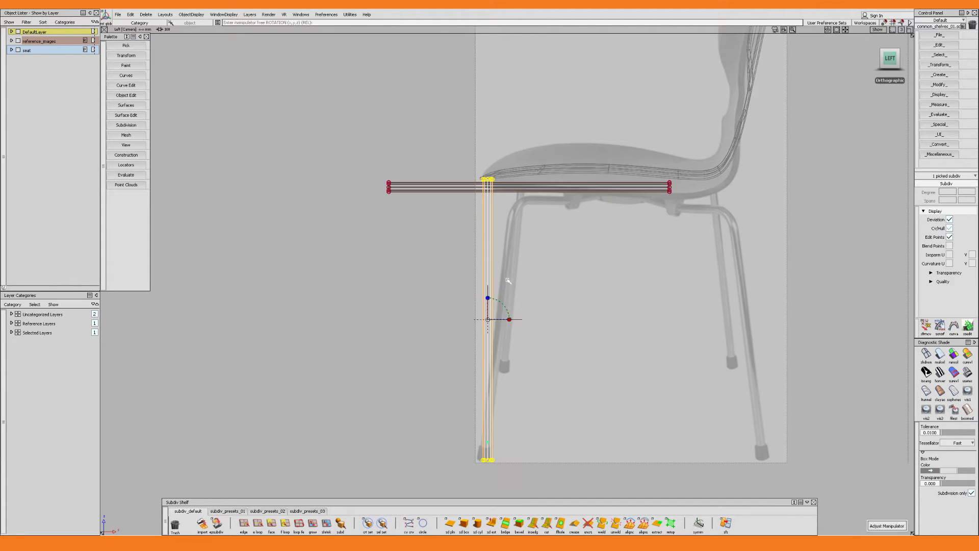
drag(504, 303, 508, 304)
key(w)
alt+shift+right_drag(508, 304, 521, 307)
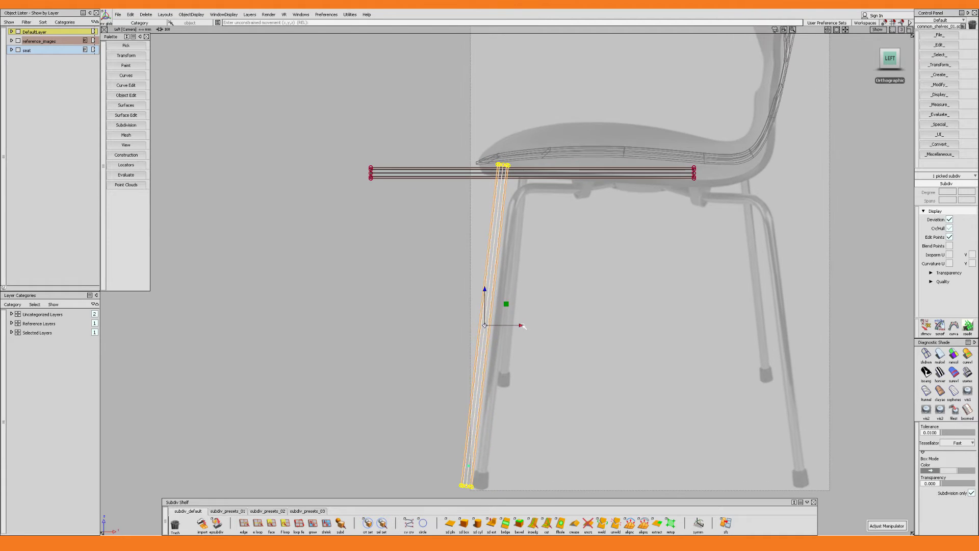
drag(521, 325, 535, 327)
Release the leg and switch the display to faceted box mode around the crossing of leg and bar.
alt+shift+middle_drag(535, 217, 518, 322)
alt+shift+right_drag(517, 322, 531, 258)
ctrl+shift+drag(530, 258, 540, 286)
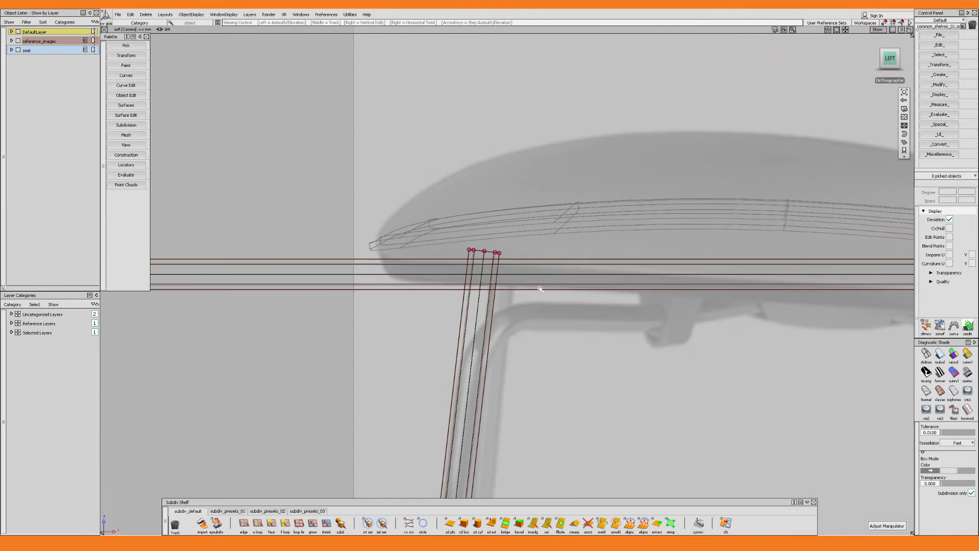
key(F2)
alt+shift+middle_drag(524, 318, 564, 317)
alt+shift+right_drag(553, 303, 557, 262)
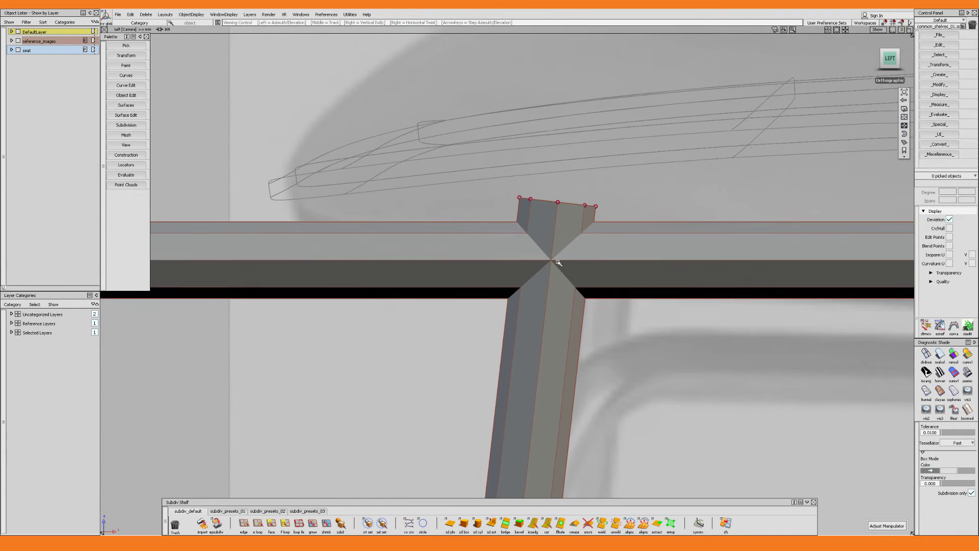
alt+shift+middle_drag(569, 330, 505, 321)
Cut the leg's faces with Subdiv Multicut along the diagonal line where the leg intersects the horizontal bar.
click(506, 319)
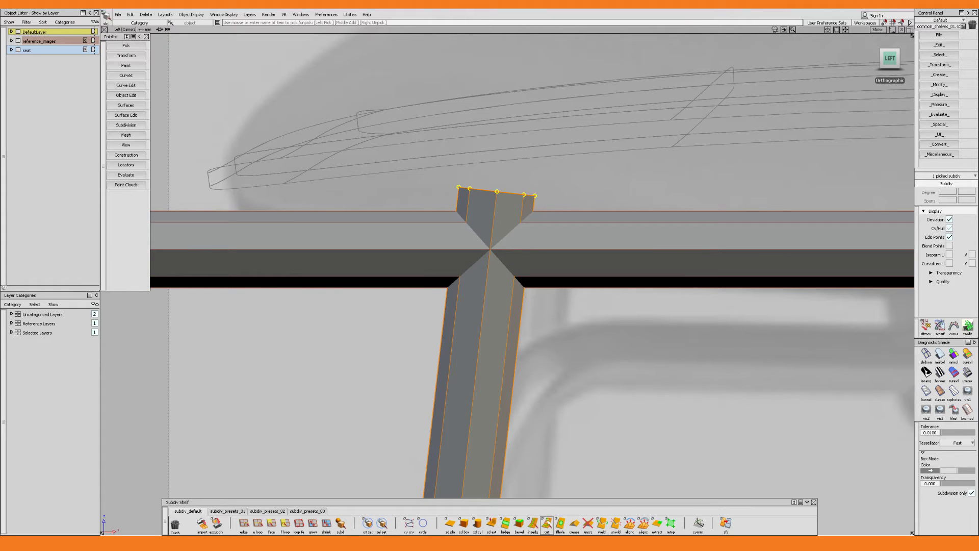
double_click(546, 522)
click(521, 322)
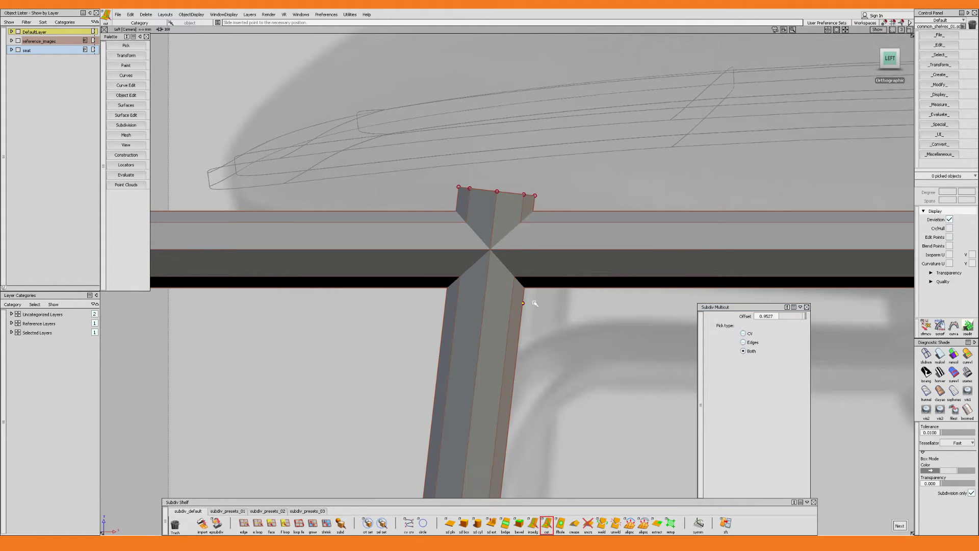
drag(536, 291, 537, 289)
click(460, 205)
drag(465, 212, 465, 212)
key(Escape)
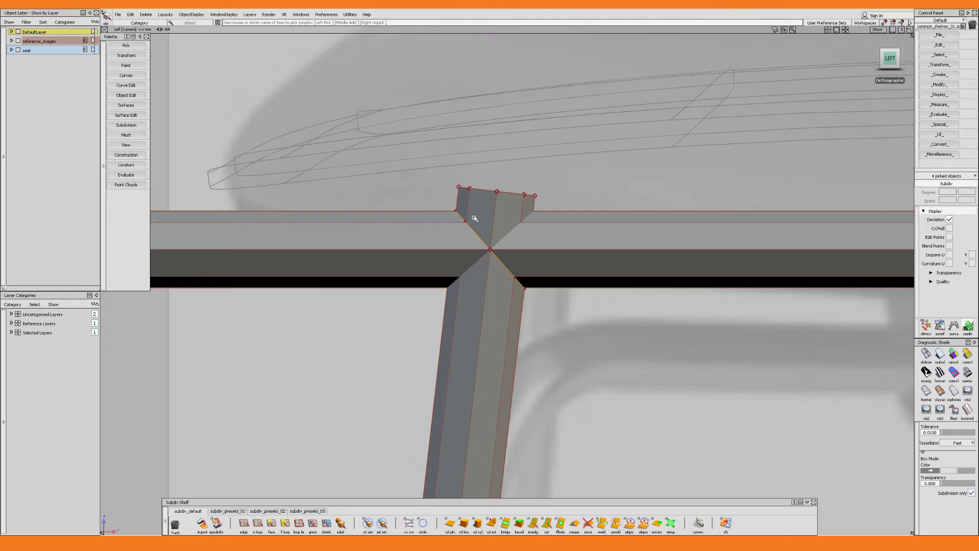
Cut the horizontal bar's faces with Subdiv Multicut along the same diagonal line where it crosses the front leg.
click(567, 262)
click(554, 289)
key(c)
drag(546, 290, 526, 293)
click(452, 211)
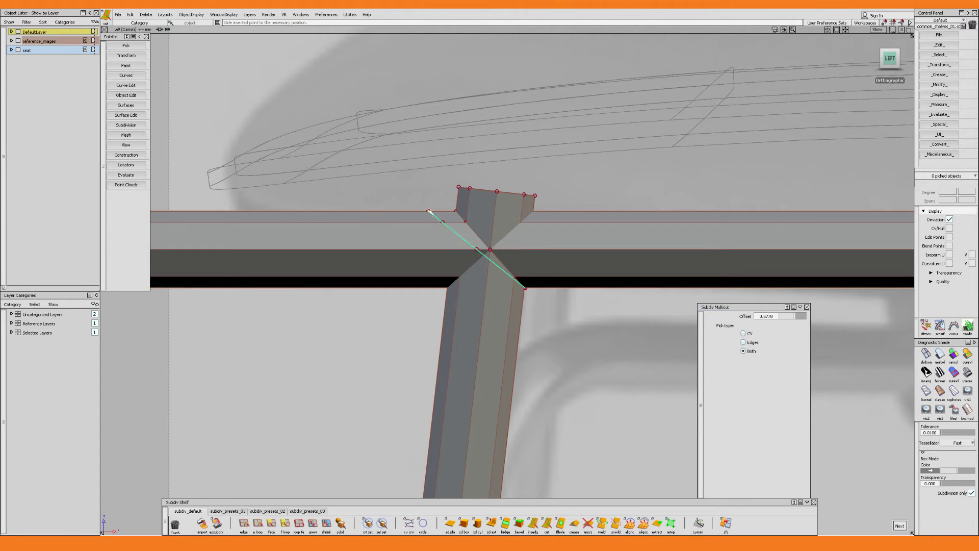
drag(453, 217, 456, 218)
Isolate the leg, delete its stub faces above the diagonal cut, and show all objects again.
key(q)
click(506, 310)
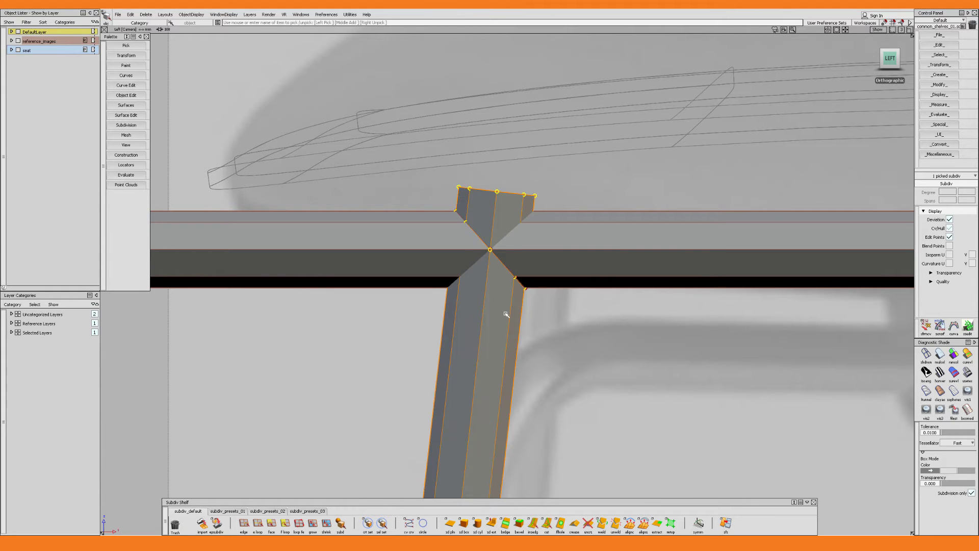
key(alt+h)
key(f)
drag(452, 168, 539, 201)
key(Delete)
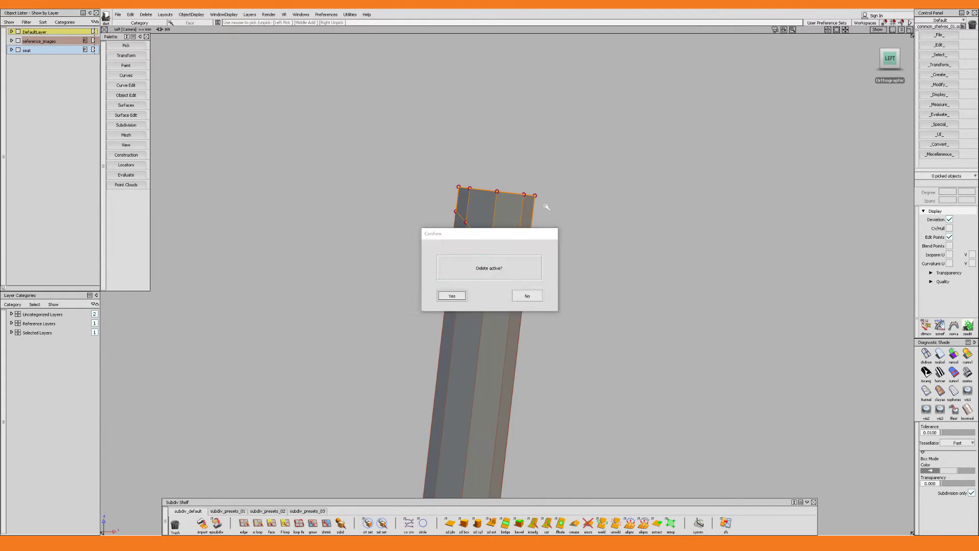
key(Return)
key(ctrl+shift+h)
Isolate the horizontal bar, delete its faces protruding forward of the diagonal cut, and show all objects again.
key(q)
click(557, 245)
key(alt+h)
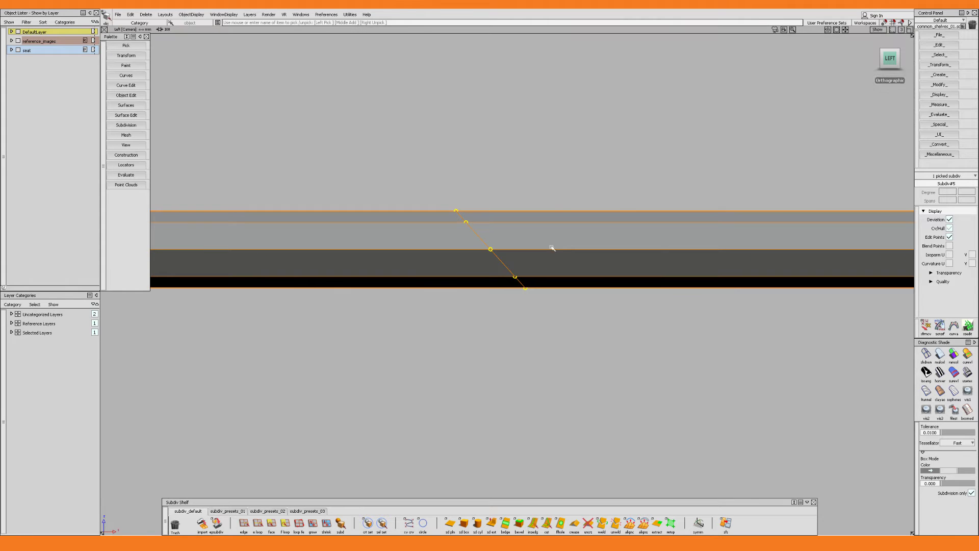
key(f)
drag(357, 197, 409, 311)
key(Delete)
click(453, 294)
key(ctrl+shift+h)
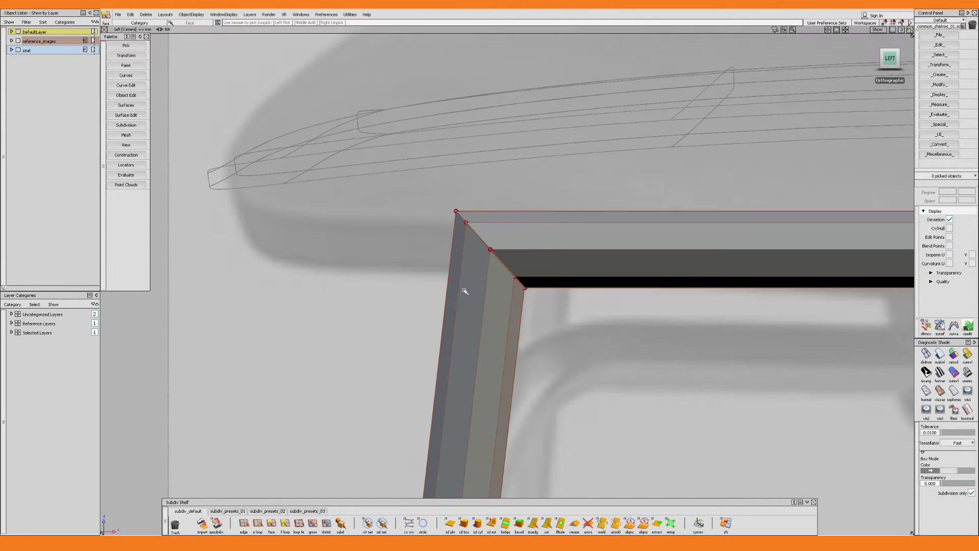
Weld the leg and bar vertices together along the mitred corner using the To Tolerance weld type at 5.0.
alt+shift+drag(487, 274, 518, 290)
alt+shift+right_drag(518, 291, 512, 320)
alt+shift+click(495, 284)
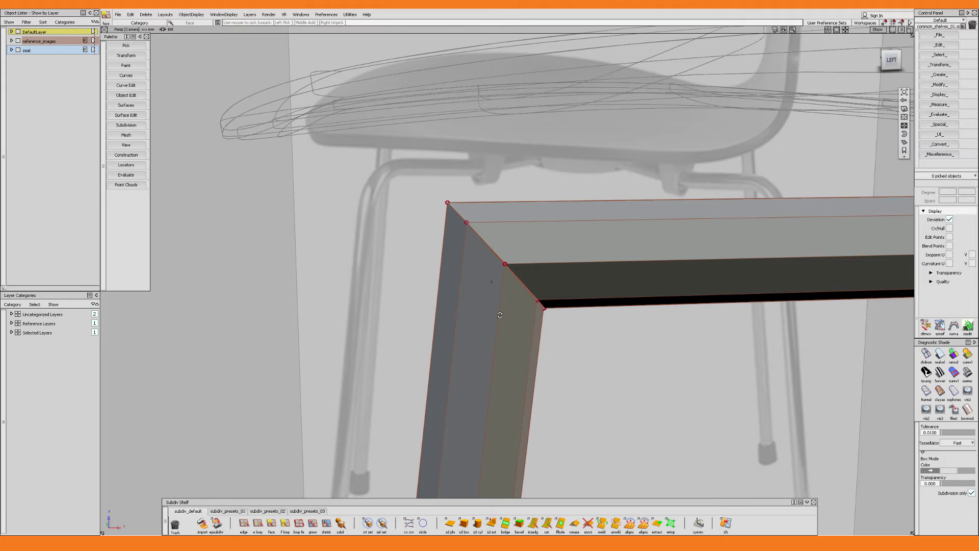
mouse_move(497, 300)
alt+shift+mouse_down()
mouse_move(545, 330)
mouse_move(536, 335)
alt+shift+mouse_up()
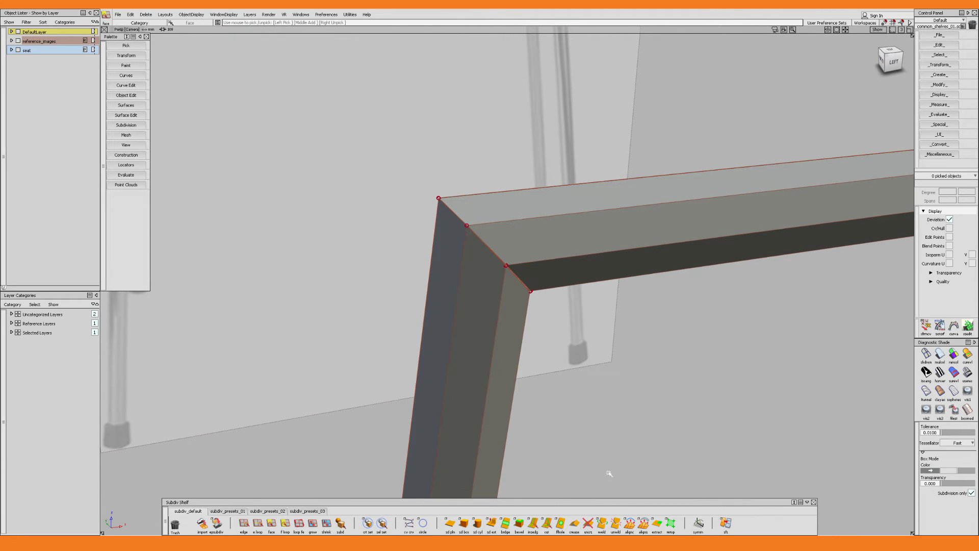
double_click(602, 523)
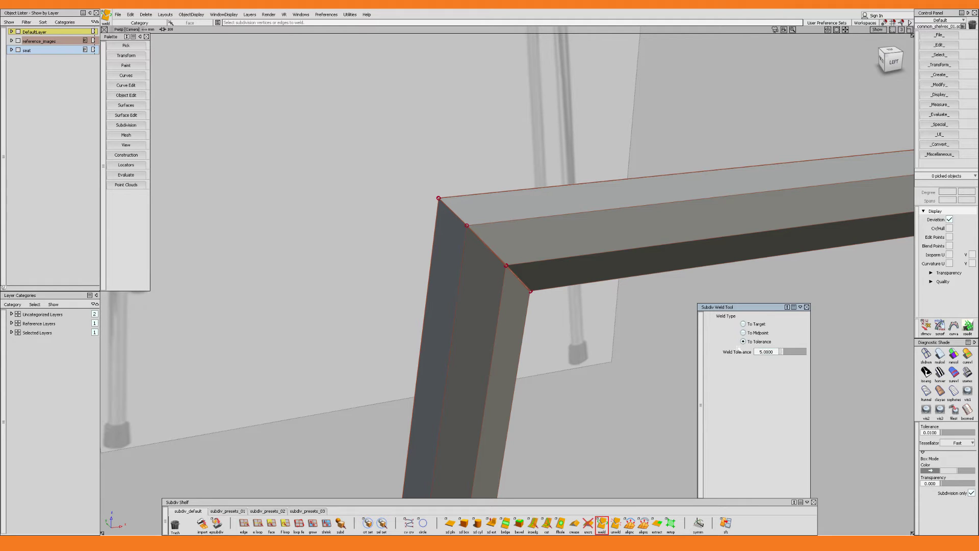
alt+shift+drag(472, 258, 477, 243)
click(438, 199)
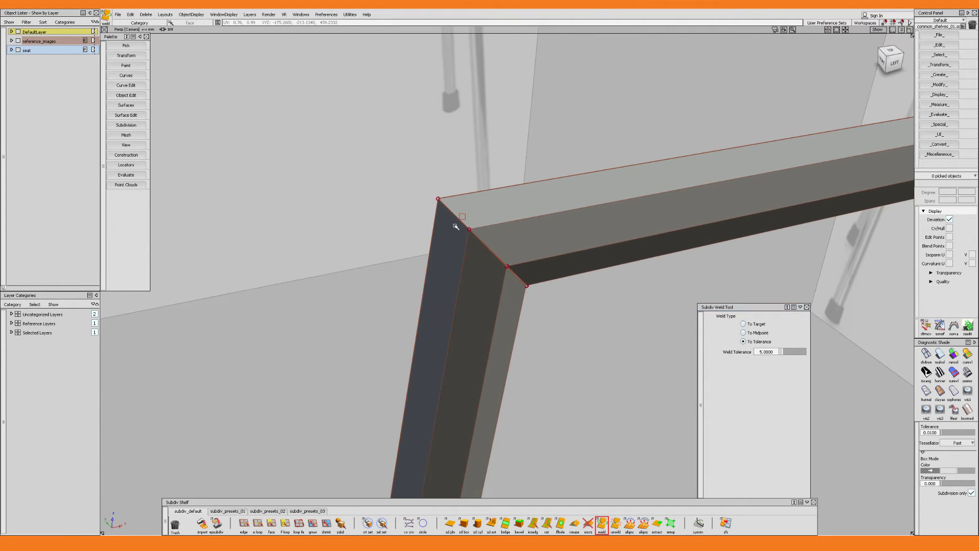
click(469, 230)
alt+shift+drag(502, 288, 627, 335)
click(440, 242)
click(457, 260)
alt+shift+right_drag(627, 334, 537, 266)
Duplicate the welded half tube as a mirrored copy to close the tube, and switch the display to smooth mode.
key(q)
click(536, 266)
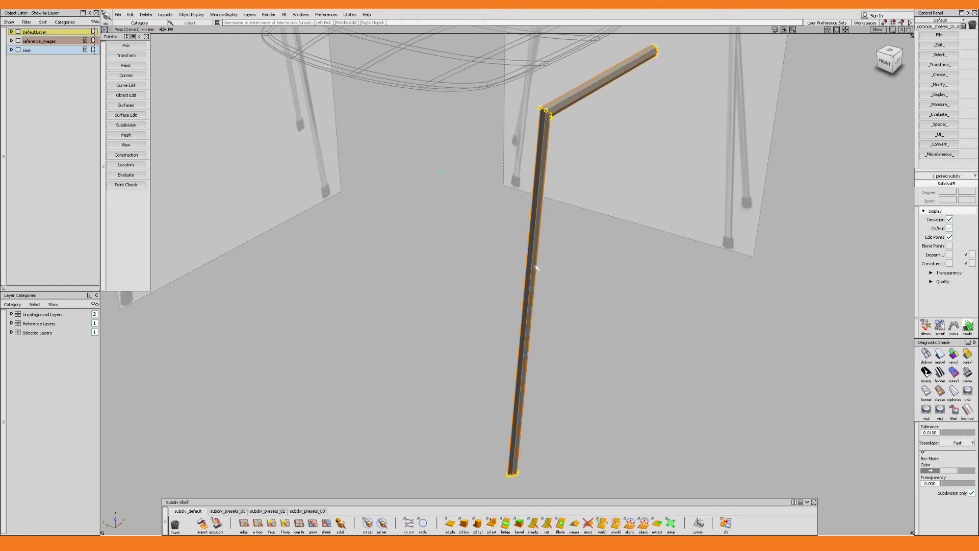
key(d)
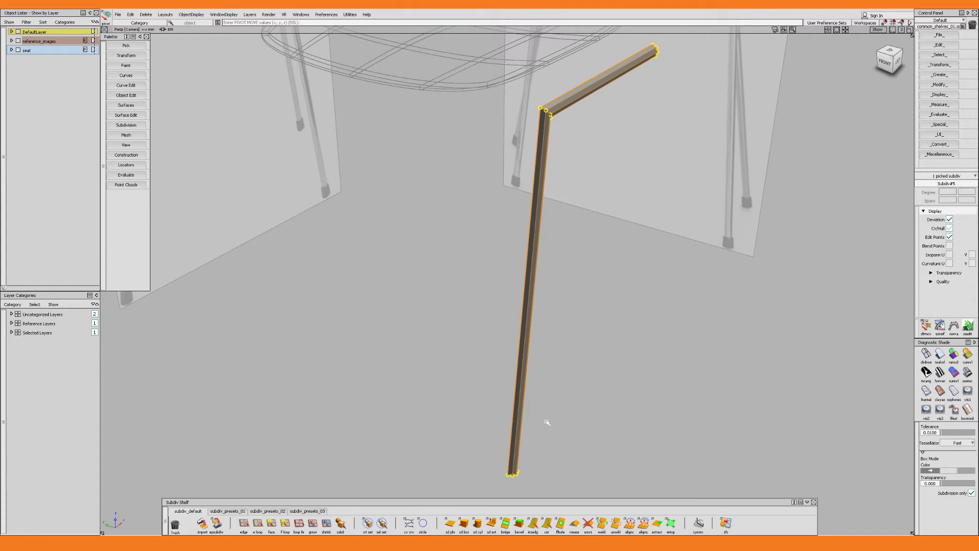
key(ctrl+d)
key(Escape)
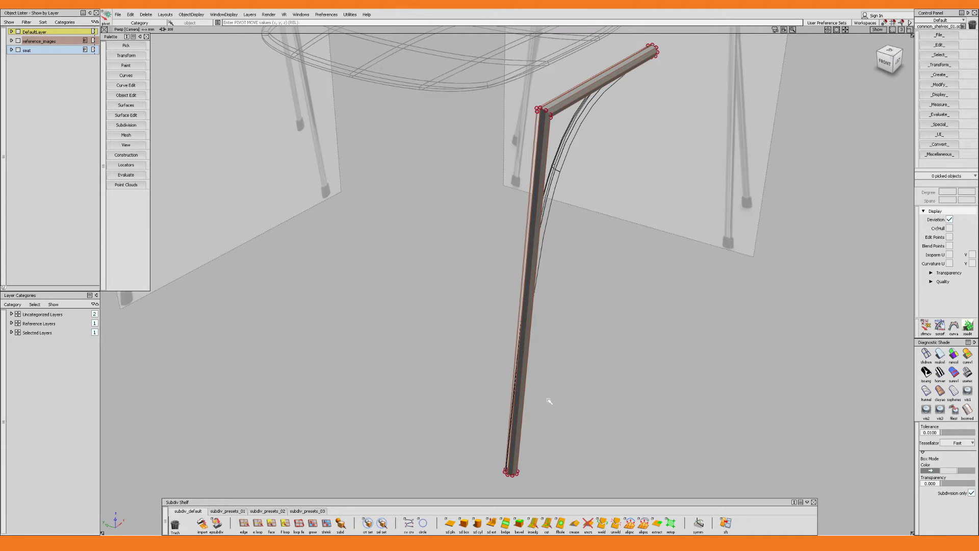
key(alt+3)
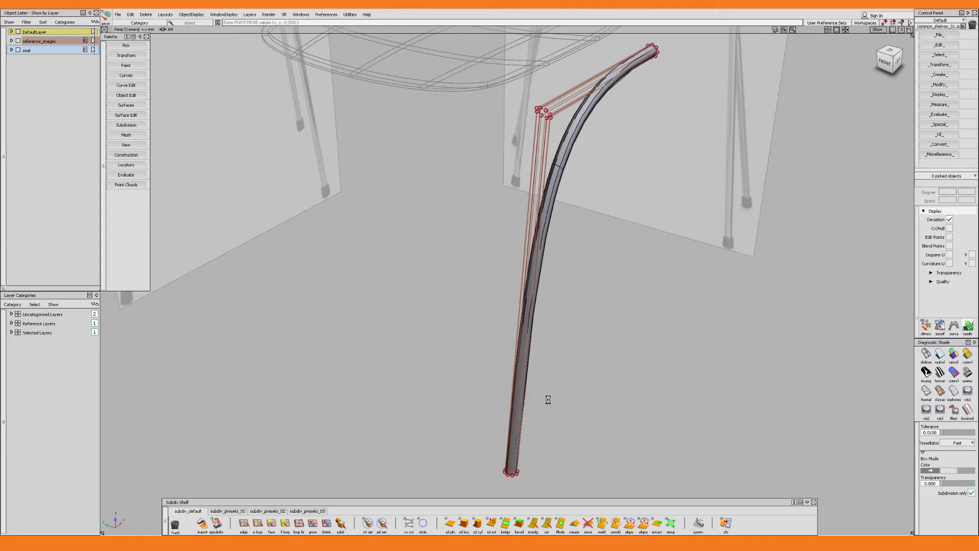
Set the weld tolerance to 0.01 and weld the two tube halves along their shared centre seam.
key(F5)
alt+shift+middle_drag(540, 397, 495, 413)
alt+shift+right_drag(494, 414, 463, 354)
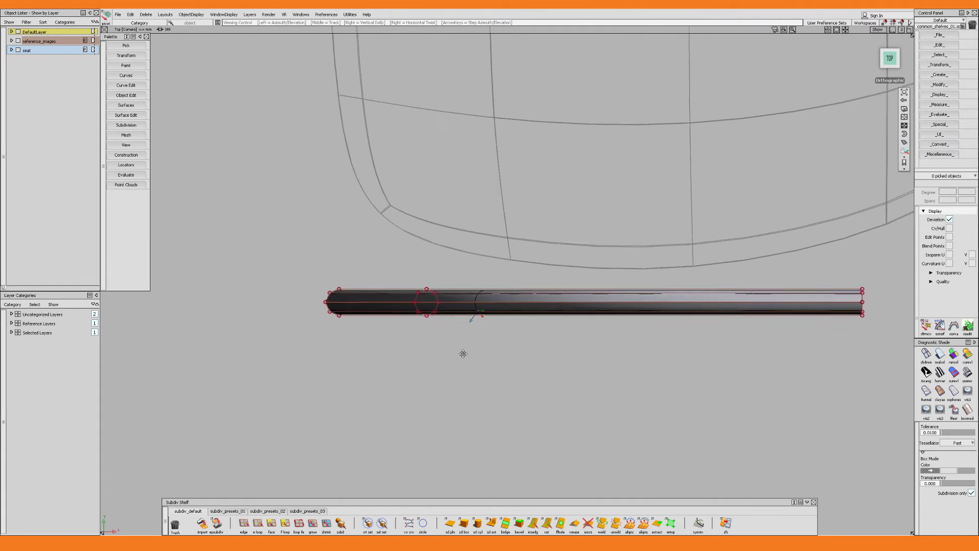
alt+shift+middle_drag(463, 353, 430, 360)
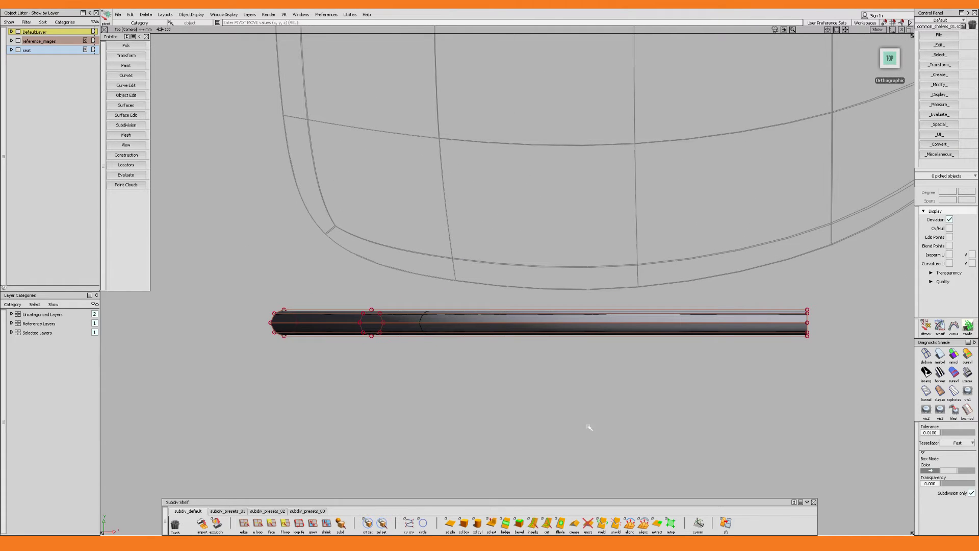
double_click(602, 522)
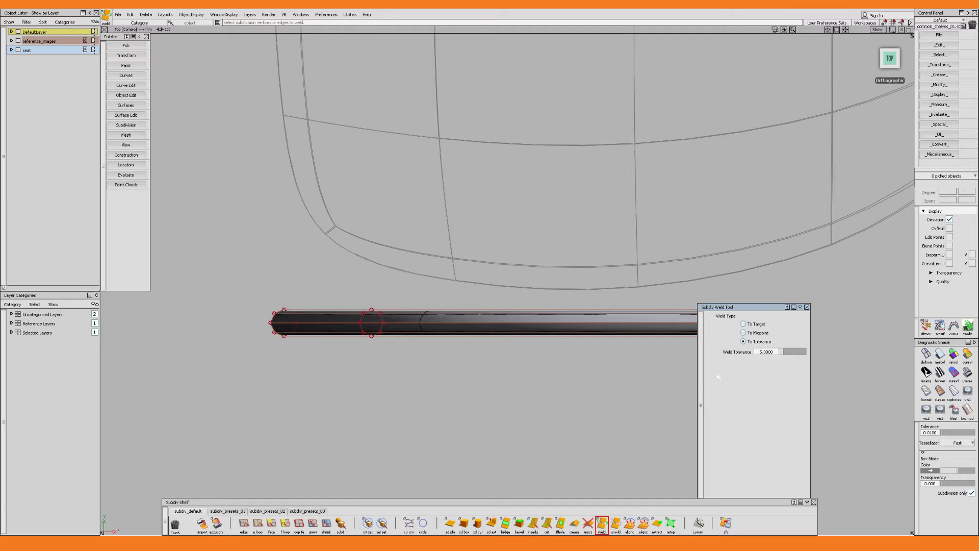
click(774, 351)
drag(740, 315, 816, 105)
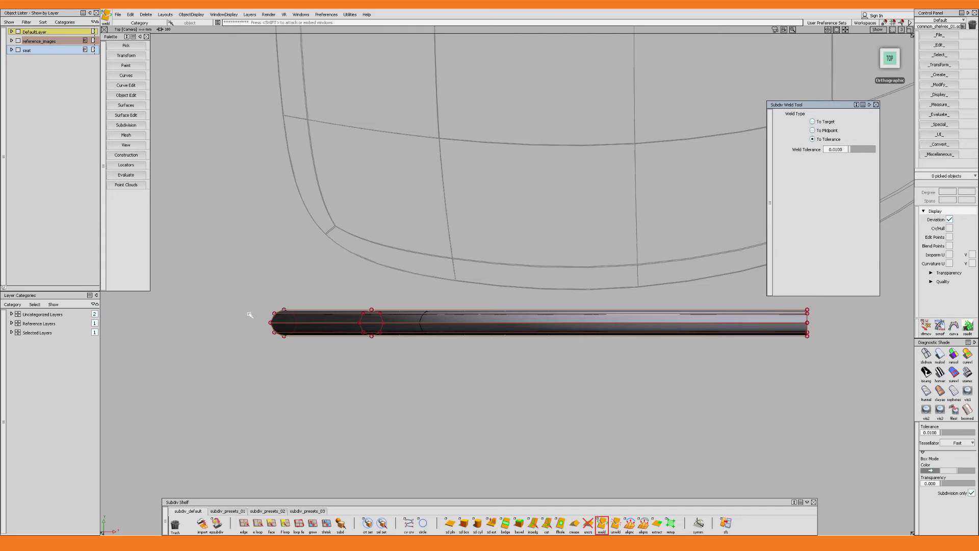
drag(259, 319, 828, 328)
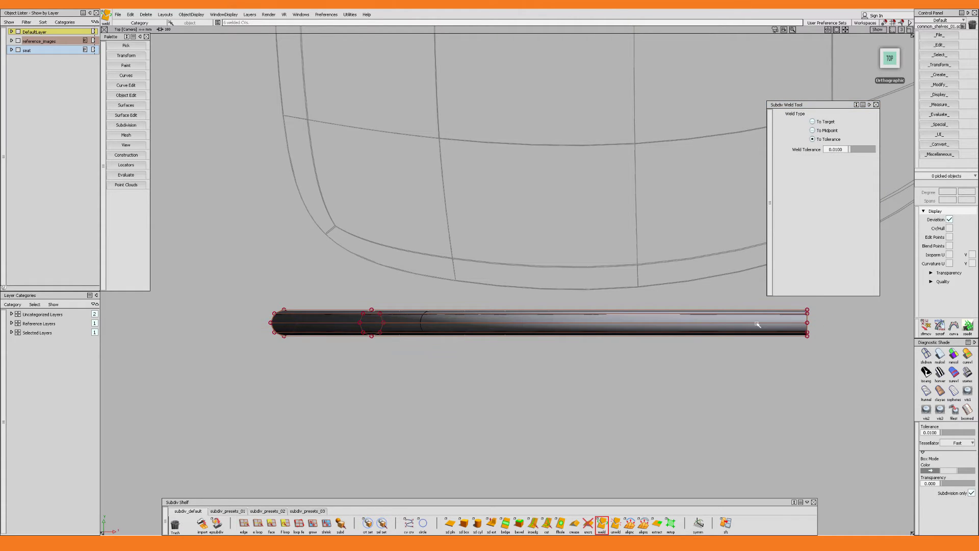
alt+shift+drag(564, 330, 495, 262)
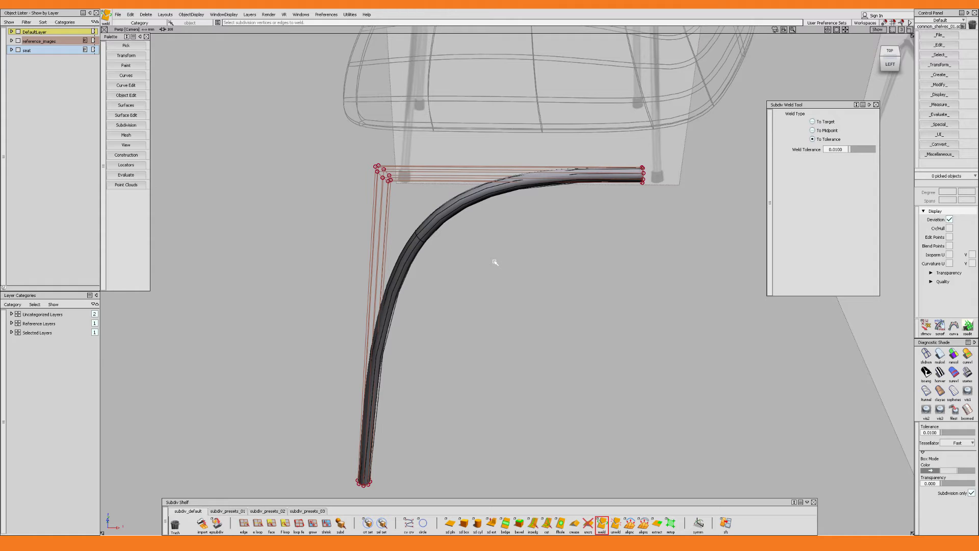
Insert a perpendicular edge loop on the horizontal bar near the bend, at a distance of about 187 from its open end.
click(533, 522)
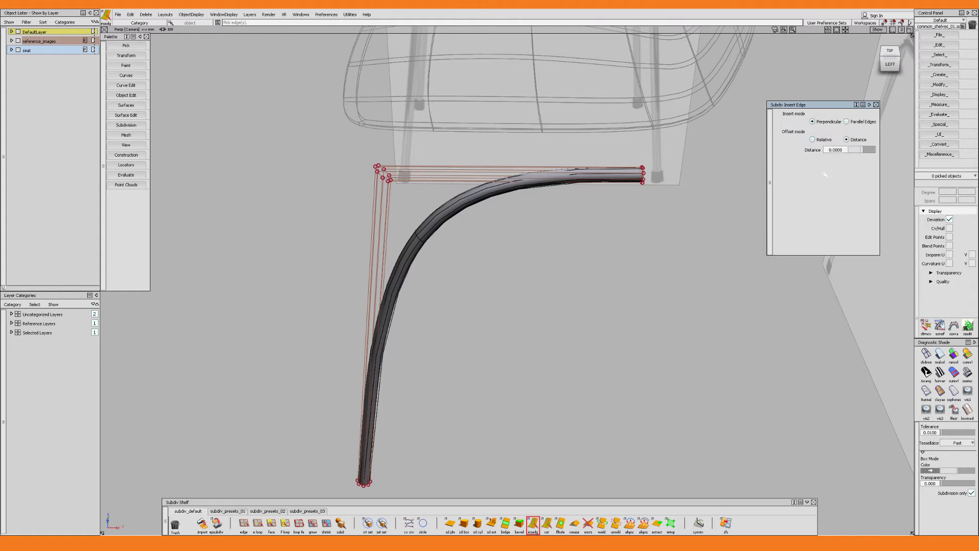
click(635, 175)
drag(635, 176, 446, 176)
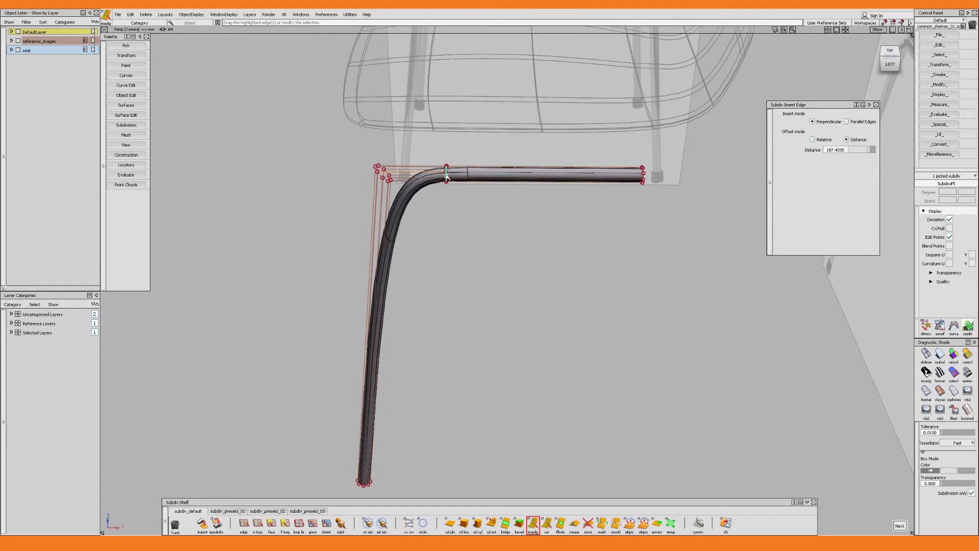
click(390, 377)
Insert a perpendicular edge loop on the leg just below the bend, at a distance of about 385.6 from its lower end.
alt+shift+middle_drag(415, 359, 464, 275)
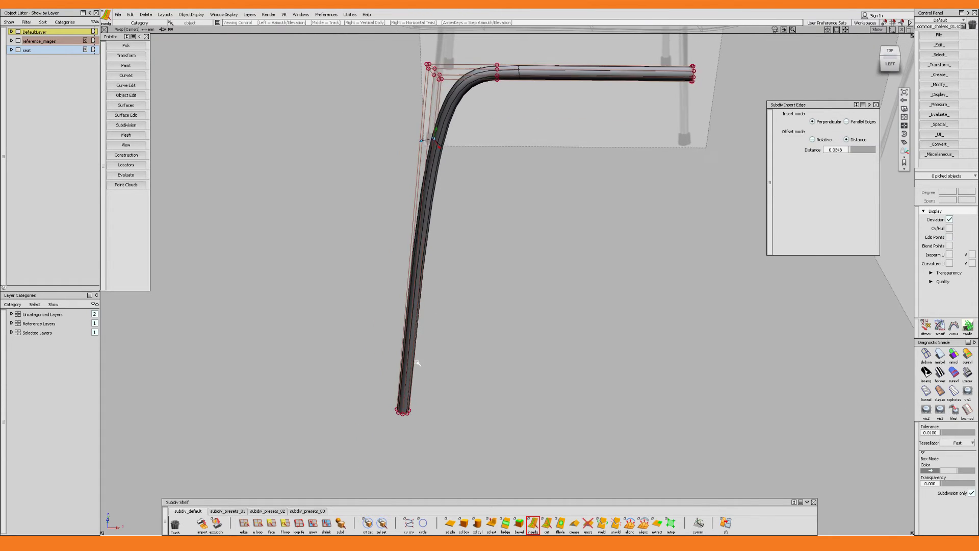
click(403, 400)
click(407, 406)
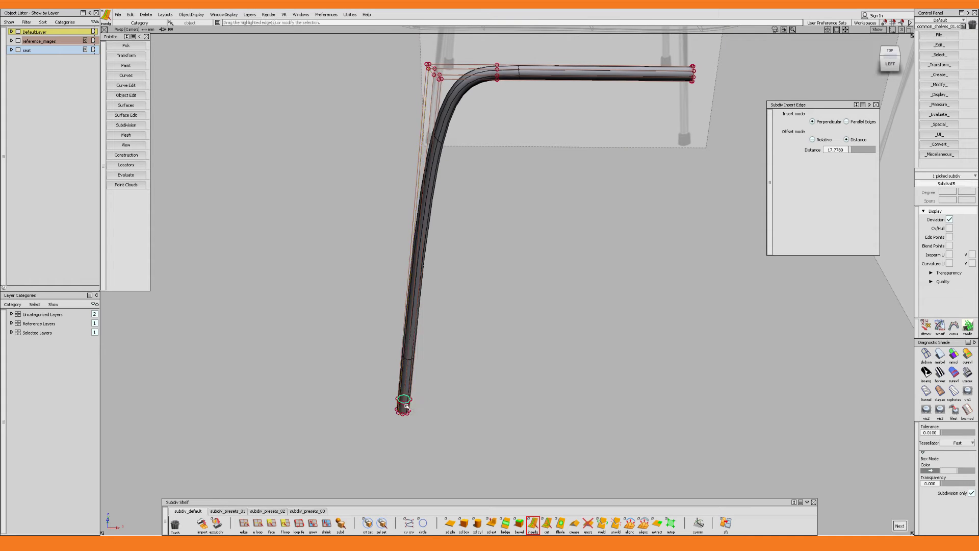
drag(404, 401, 430, 313)
drag(409, 387, 428, 151)
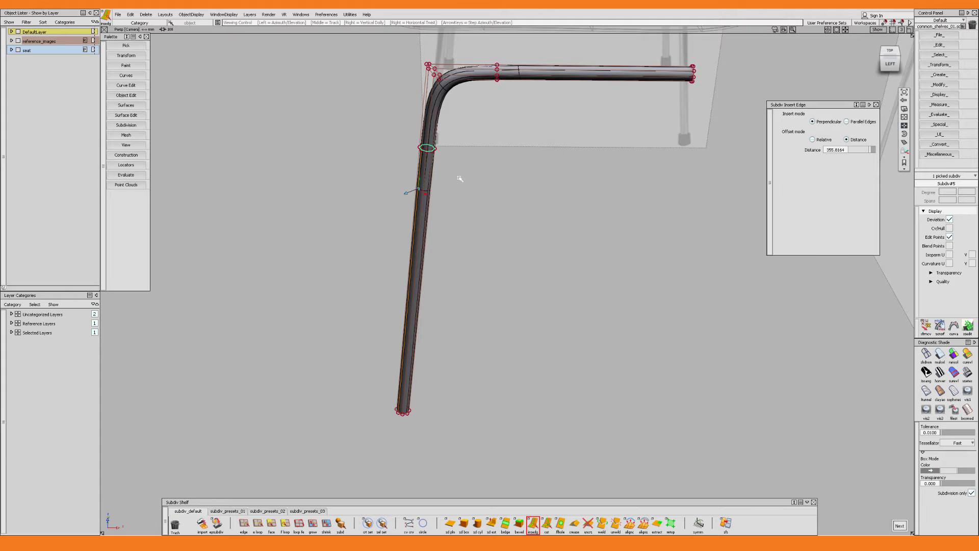
alt+shift+middle_drag(458, 176, 469, 215)
alt+shift+drag(469, 215, 445, 175)
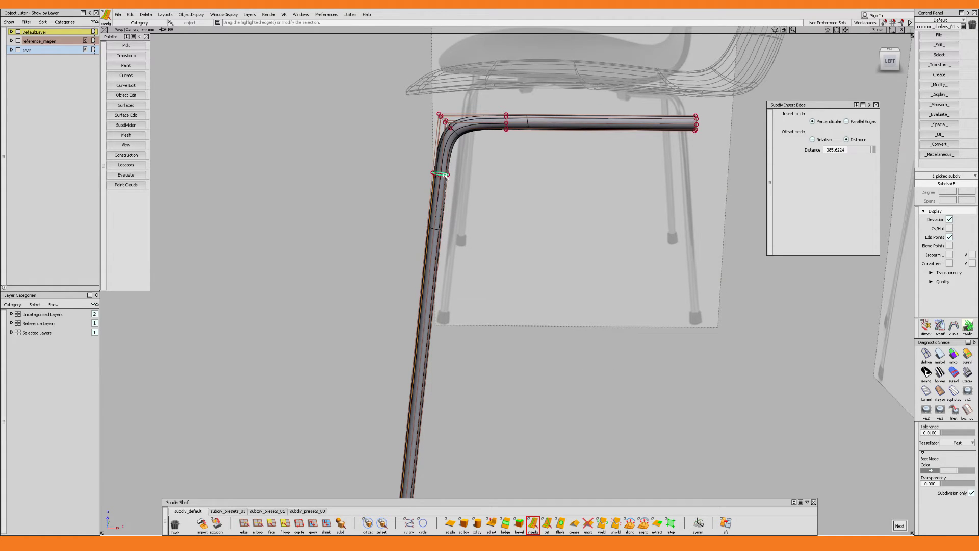
click(466, 163)
Pick the open edge loop at the leg's lower end and close it with Subdiv Fill Hole as a single face.
alt+shift+middle_drag(468, 210, 471, 182)
alt+shift+right_drag(472, 182, 465, 229)
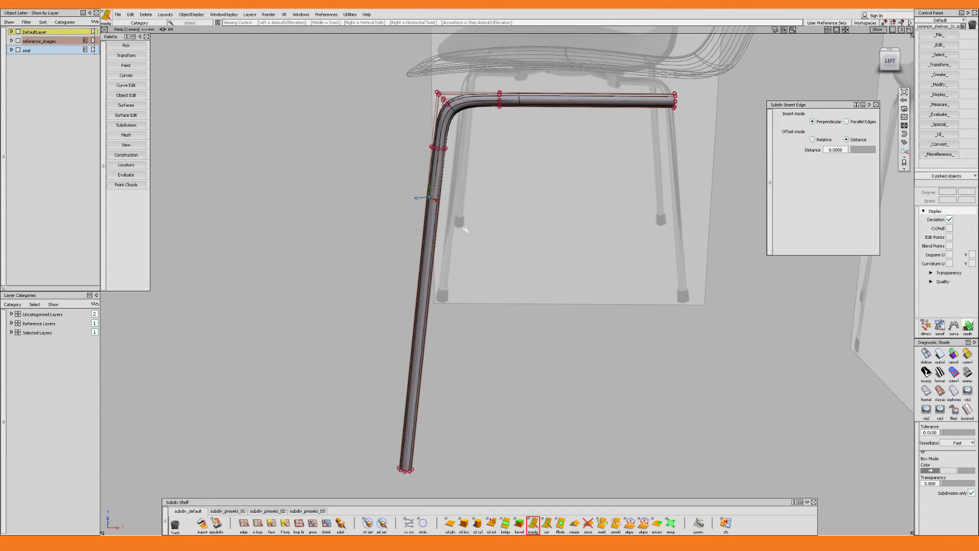
alt+shift+middle_drag(465, 230, 505, 221)
alt+shift+click(444, 368)
alt+shift+right_drag(444, 368, 468, 350)
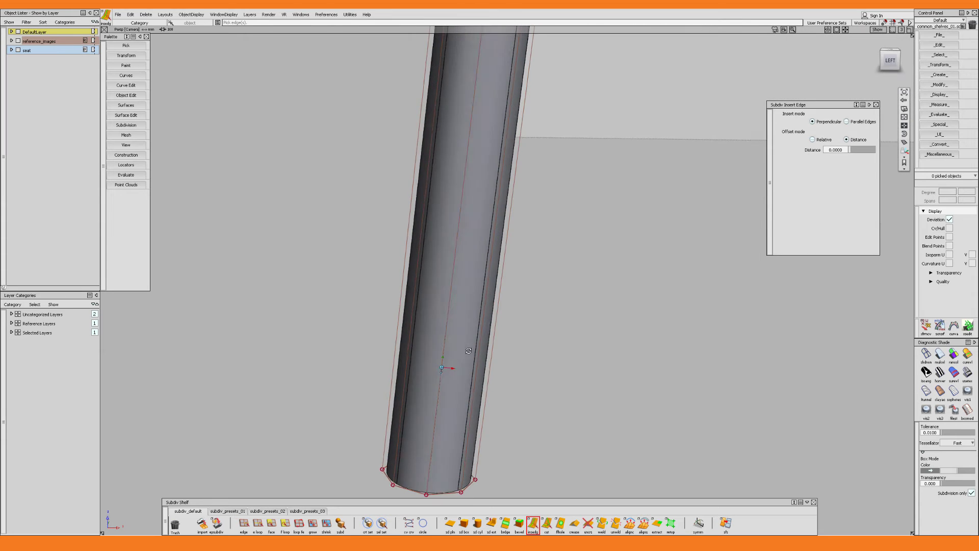
alt+shift+middle_drag(467, 350, 478, 306)
alt+shift+drag(479, 322, 421, 321)
ctrl+shift+click(457, 313)
click(436, 357)
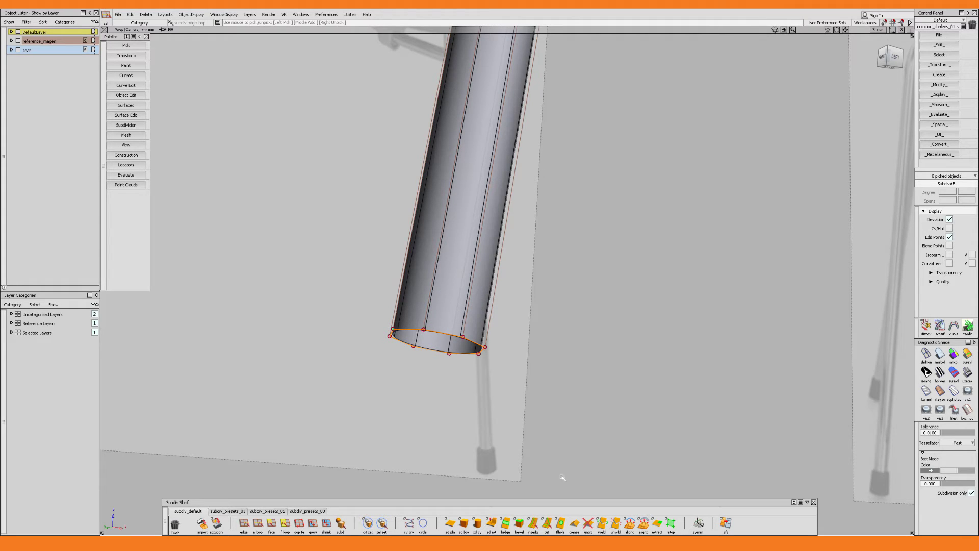
double_click(560, 522)
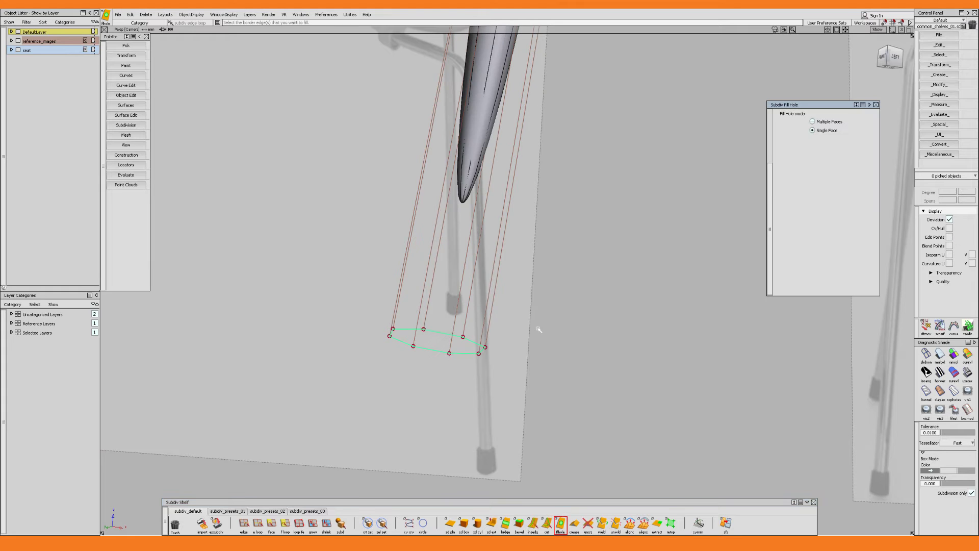
alt+shift+drag(478, 337, 488, 300)
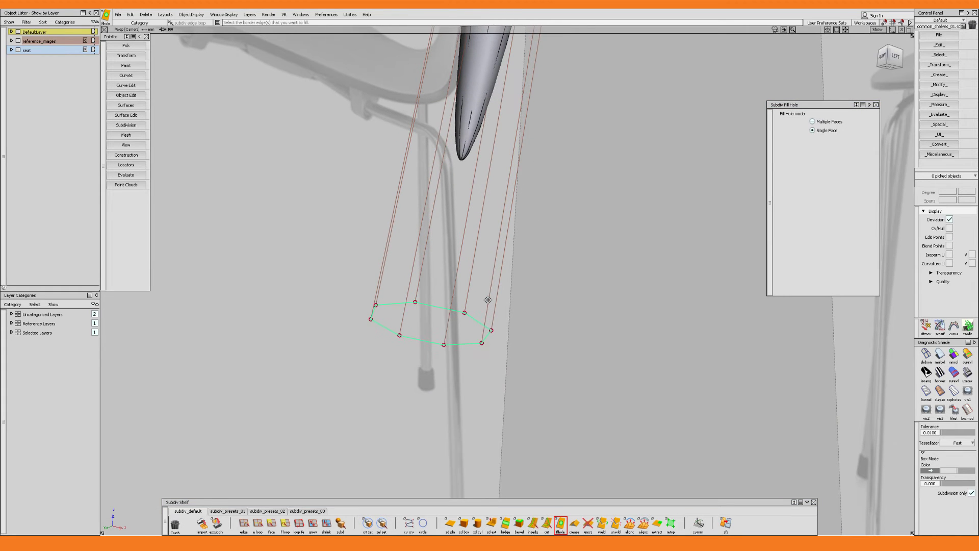
Divide the leg's single-face end cap with two crossing Subdiv Multicut cuts between opposite corner vertices, making four quads.
double_click(546, 523)
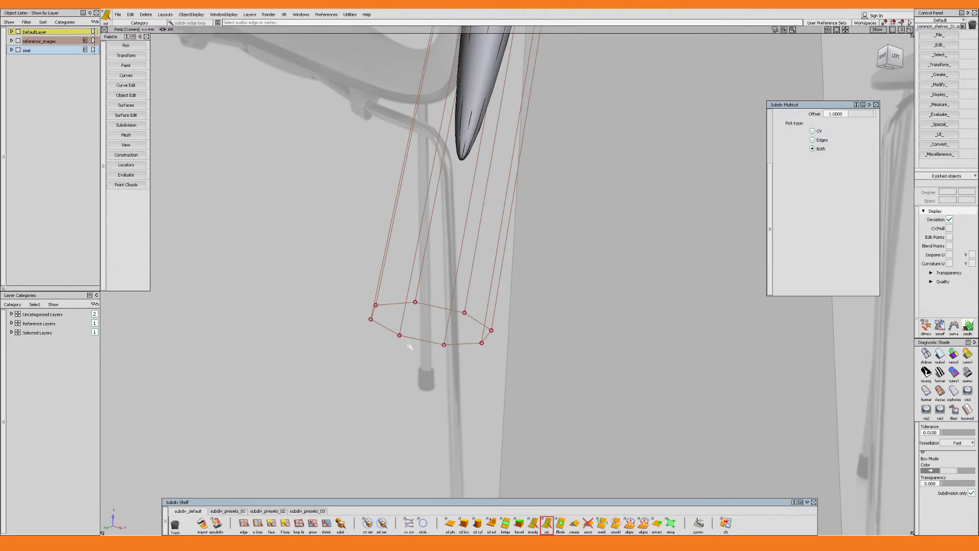
click(465, 312)
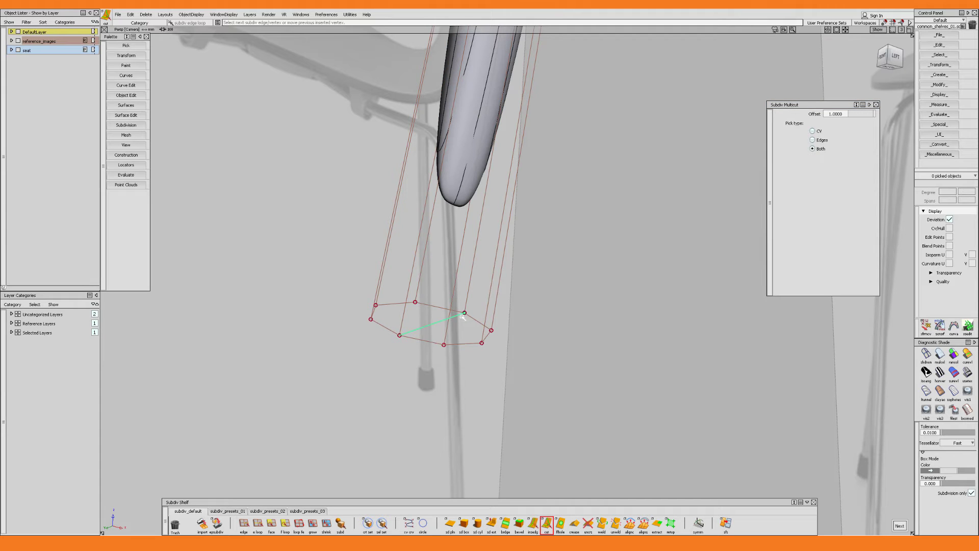
key(space)
click(376, 305)
click(481, 343)
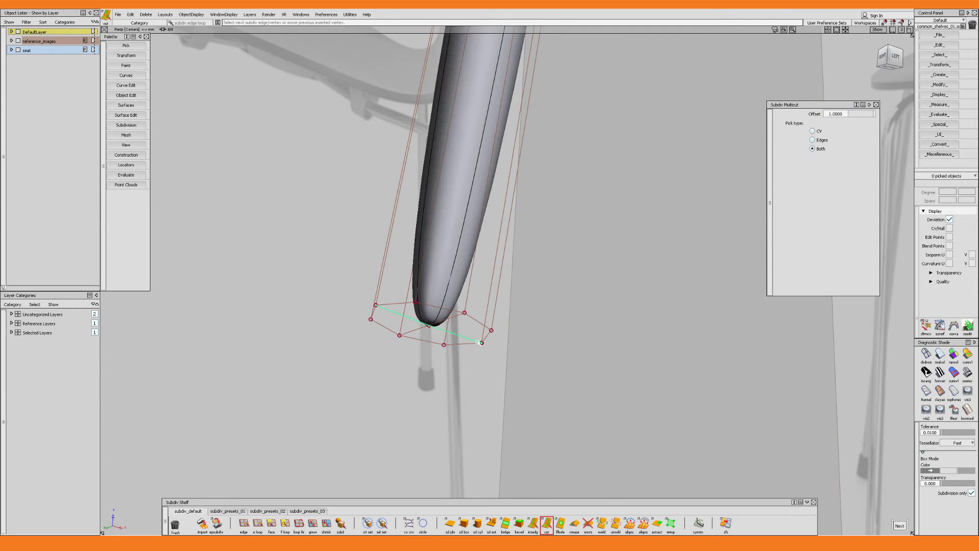
key(space)
alt+shift+drag(454, 323, 445, 271)
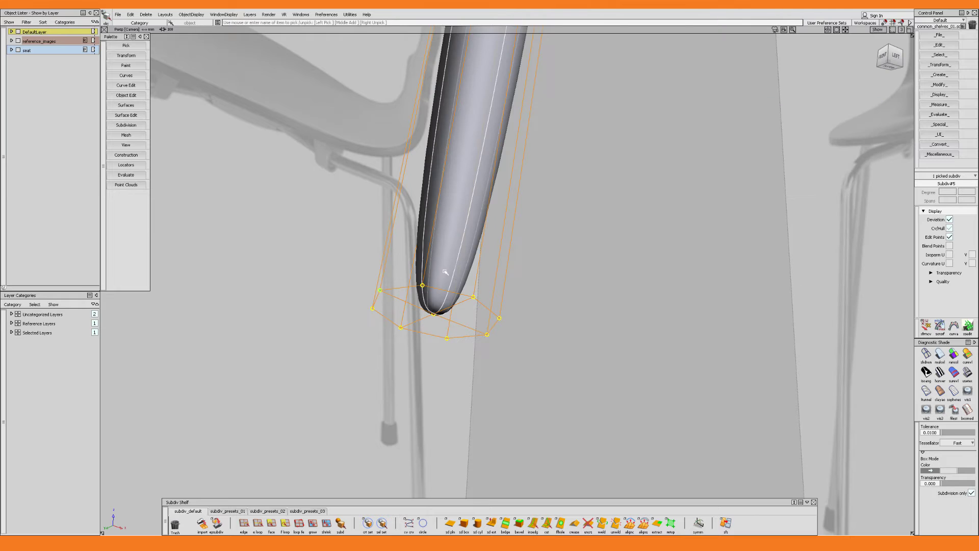
key(c)
click(433, 315)
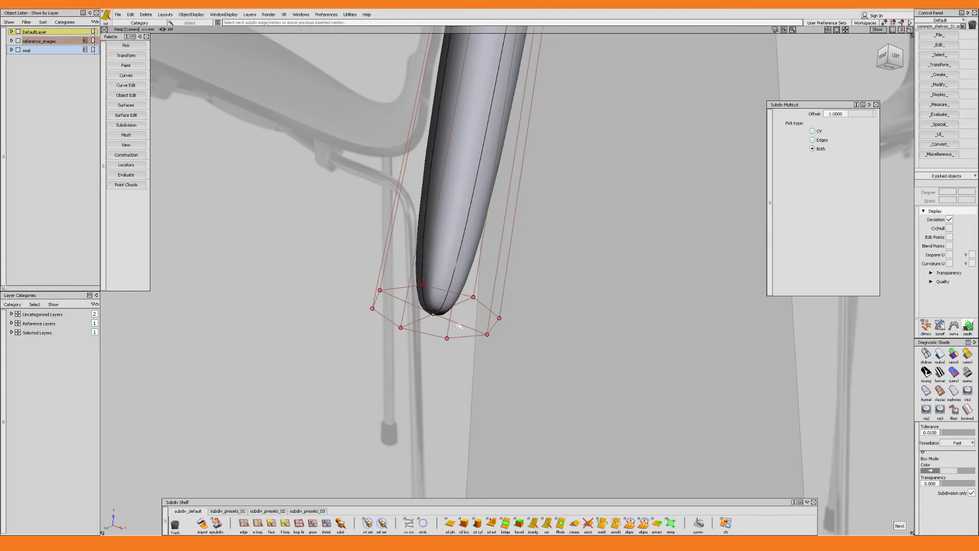
key(Escape)
click(468, 297)
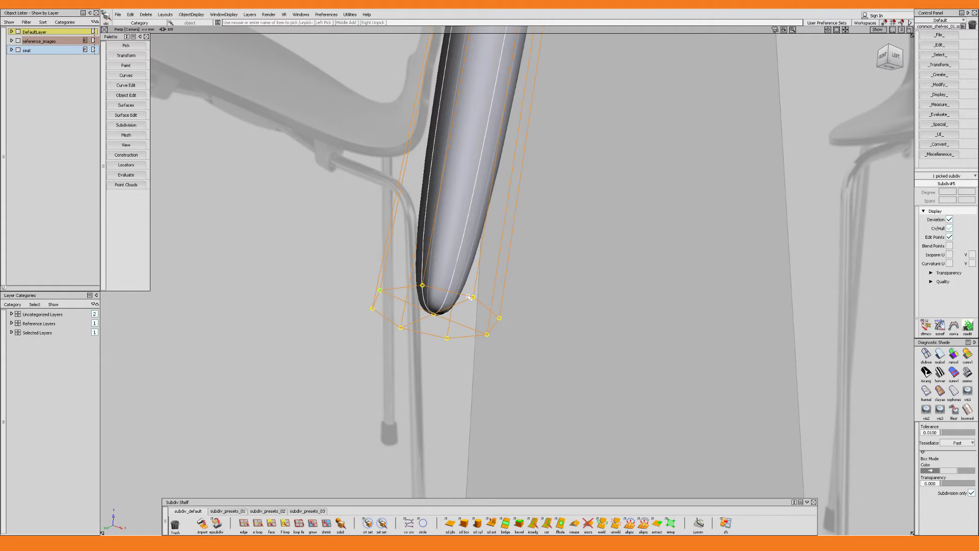
key(c)
key(Escape)
click(468, 298)
key(c)
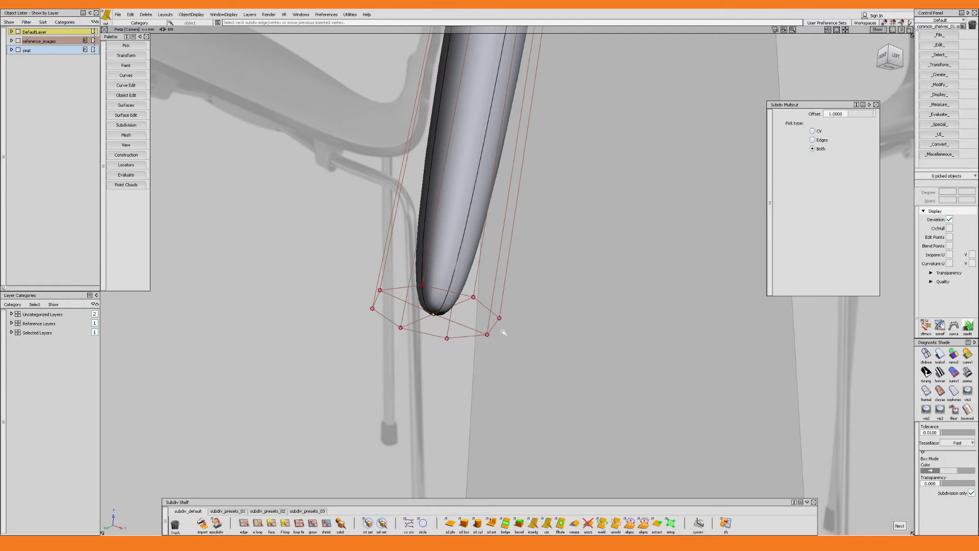
Pick the whole leg and start rotating it in the orthographic front view to follow the slant of the reference leg.
alt+shift+right_drag(503, 333, 483, 355)
alt+shift+middle_drag(484, 355, 486, 403)
alt+shift+drag(486, 402, 518, 325)
alt+shift+right_drag(518, 325, 498, 372)
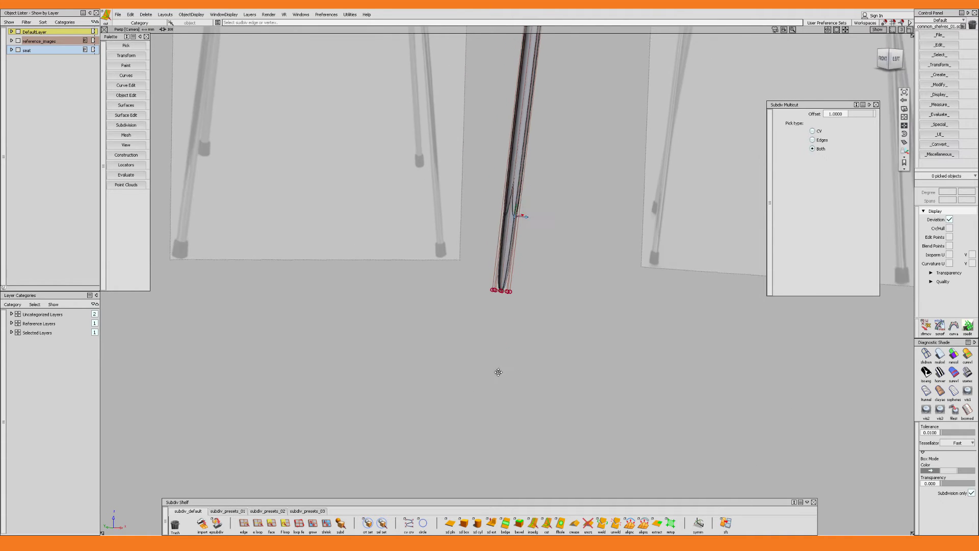
alt+shift+middle_drag(498, 372, 509, 382)
alt+shift+right_drag(510, 383, 509, 404)
ctrl+shift+drag(509, 404, 512, 347)
click(511, 319)
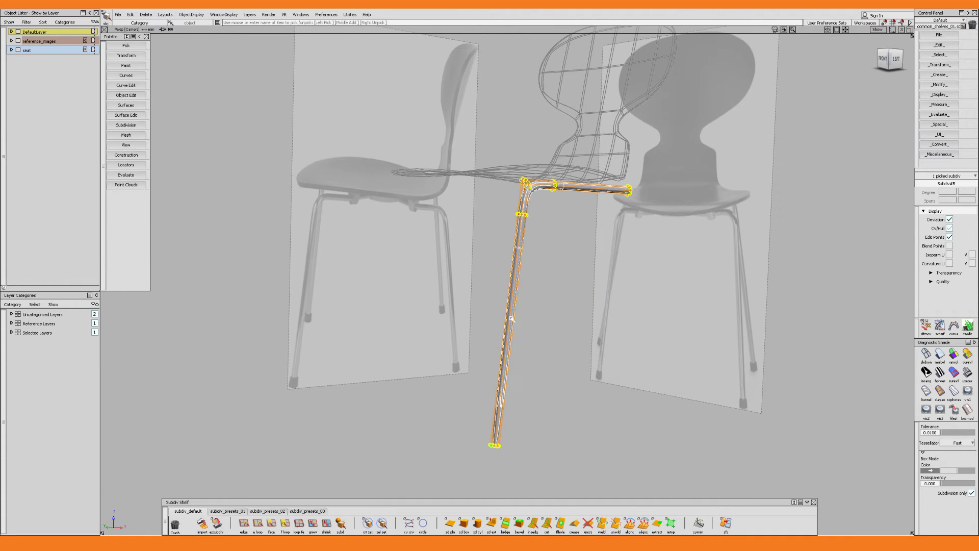
key(F7)
alt+shift+middle_drag(513, 335, 512, 416)
alt+shift+right_drag(511, 416, 522, 360)
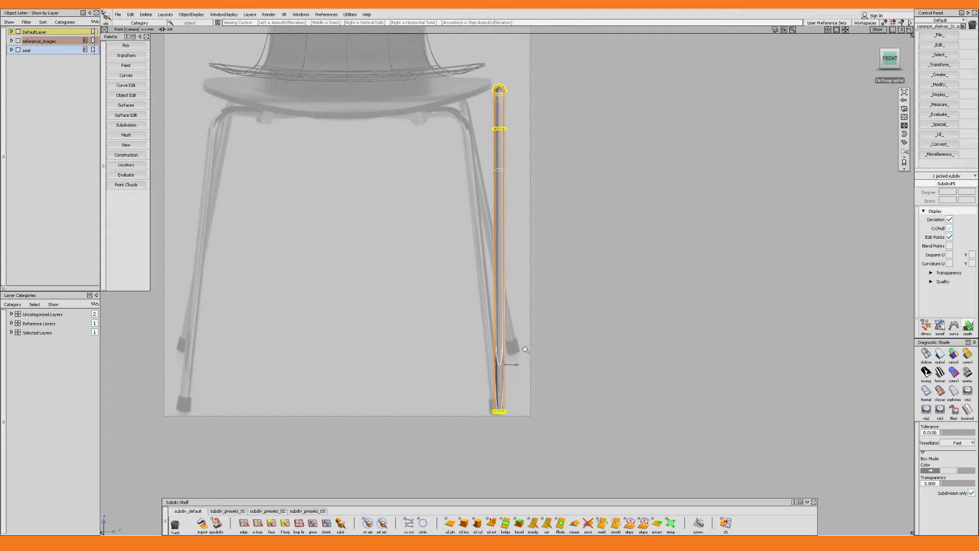
alt+shift+middle_drag(522, 359, 522, 385)
alt+shift+right_drag(522, 385, 532, 358)
ctrl+shift+middle_drag(532, 359, 570, 359)
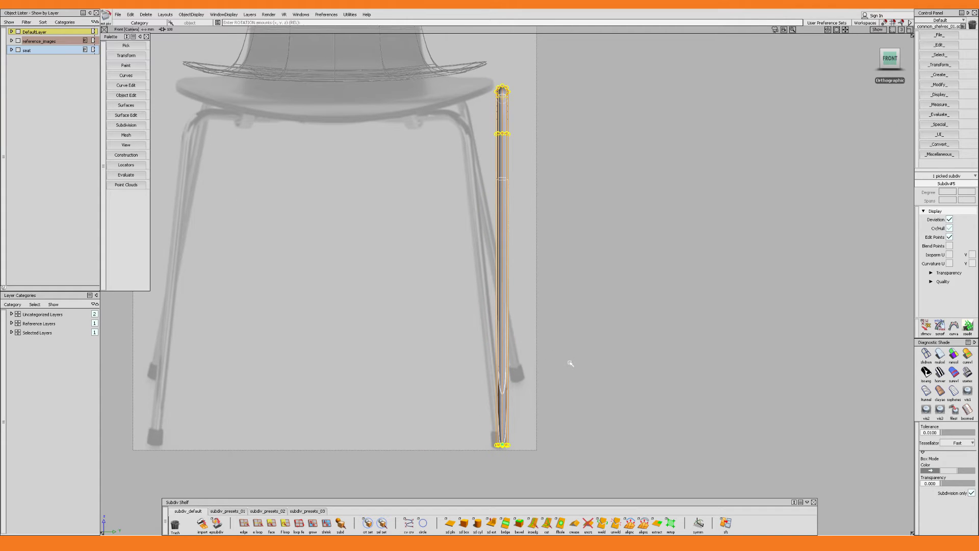
Rotate the bent tube leg about its vertical axis to follow the reference chair's leg in the front view.
drag(563, 363, 567, 363)
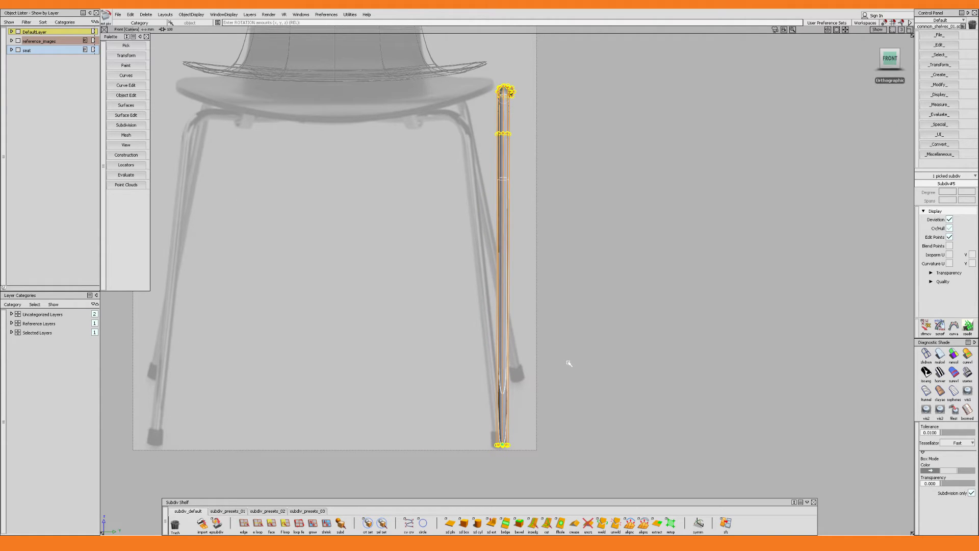
key(ctrl+z)
right_drag(567, 363, 717, 367)
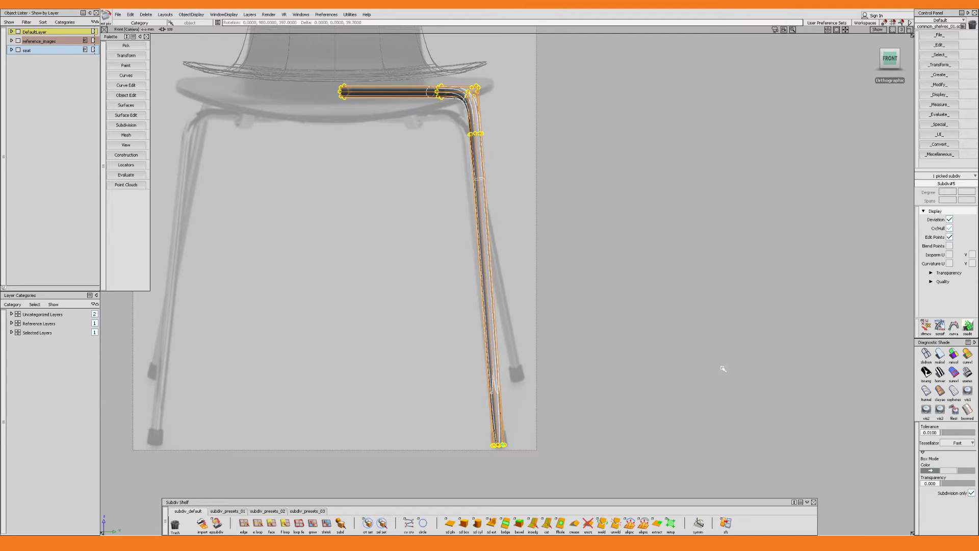
right_drag(724, 368, 724, 368)
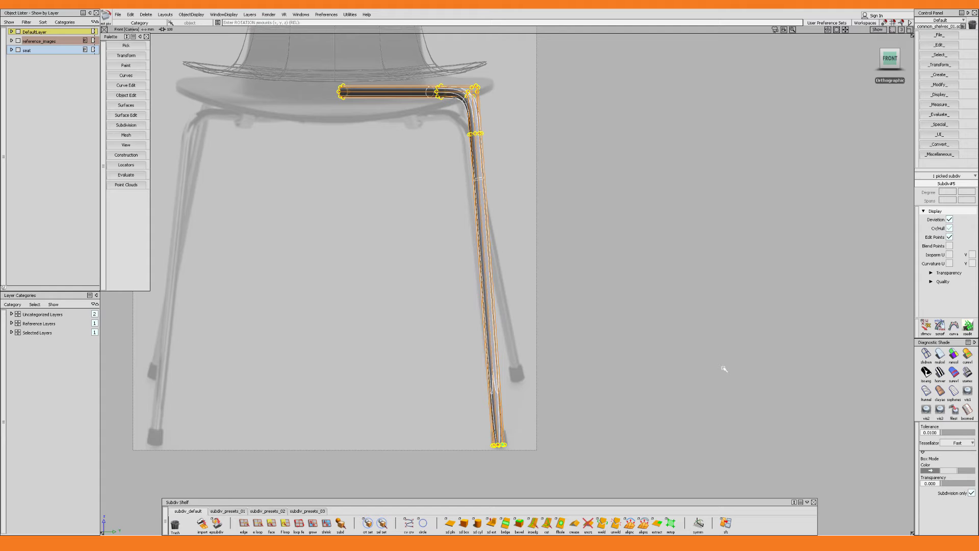
click(597, 355)
Delete the four faces capping the lower end of the leg.
alt+shift+middle_drag(537, 387, 537, 268)
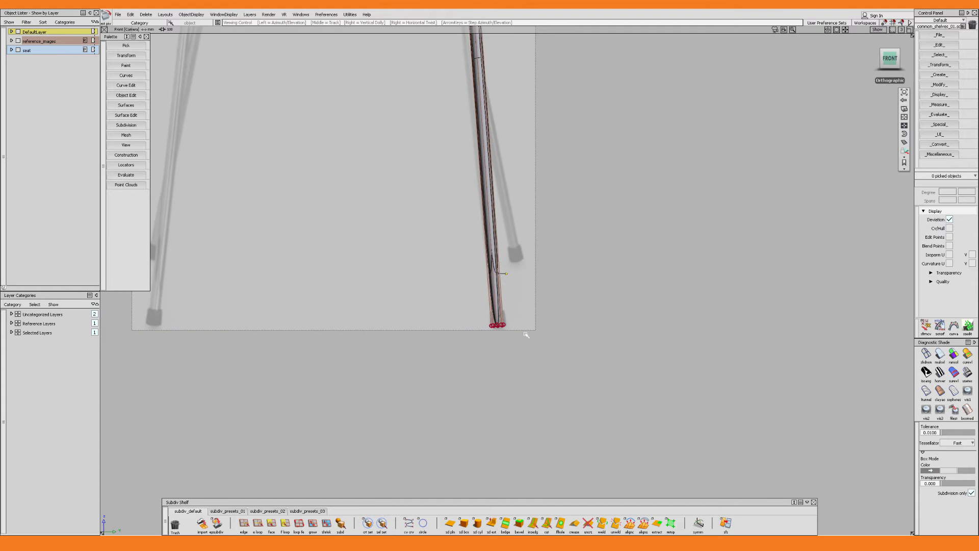
alt+shift+right_drag(500, 273, 513, 349)
alt+shift+drag(512, 349, 451, 337)
alt+shift+right_drag(451, 337, 510, 353)
mouse_move(510, 354)
alt+shift+mouse_down()
mouse_move(499, 348)
mouse_move(519, 352)
alt+shift+mouse_up()
click(488, 373)
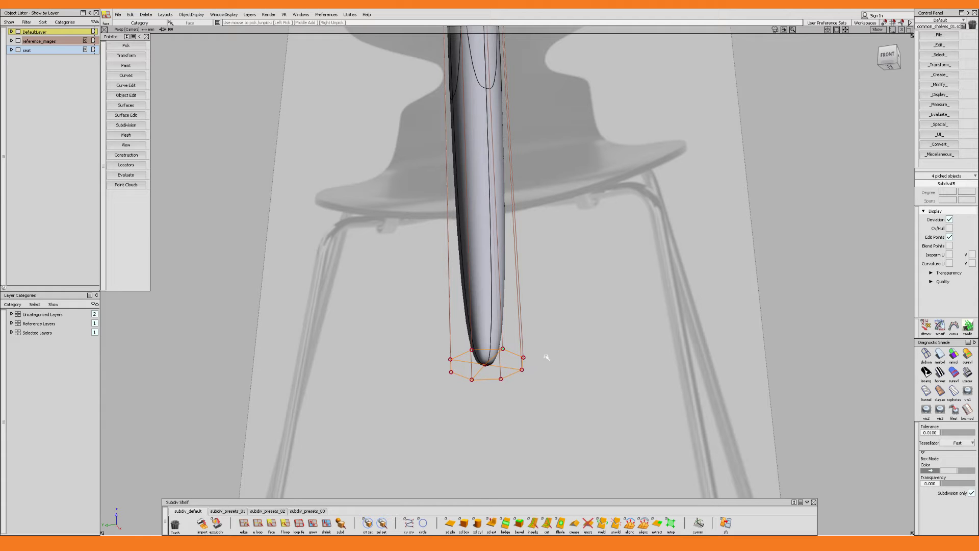
key(Delete)
Select the vertices of the leg's bend and upper section and shift them parallel to the leg's lengthwise edge.
alt+shift+right_drag(536, 340, 528, 343)
alt+shift+click(490, 298)
alt+shift+drag(501, 290, 501, 321)
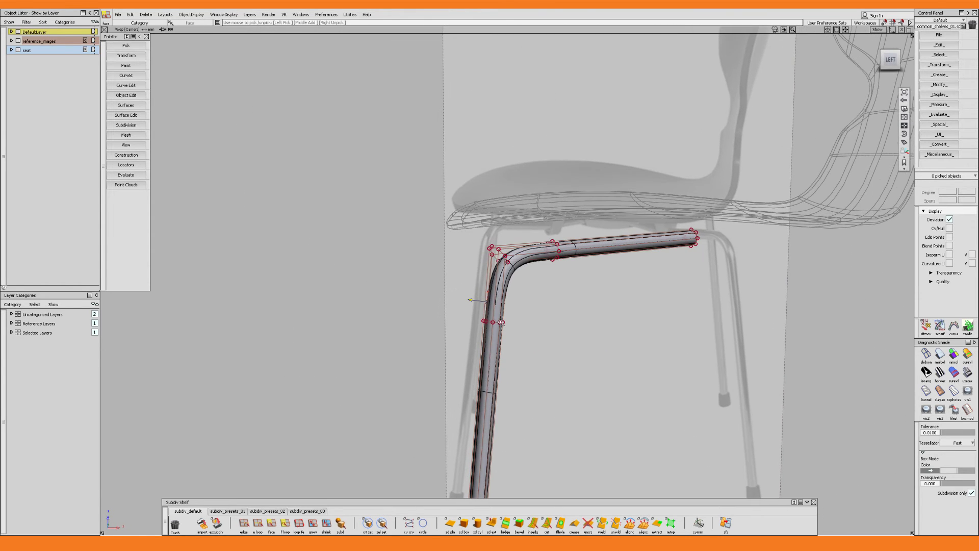
ctrl+shift+click(527, 303)
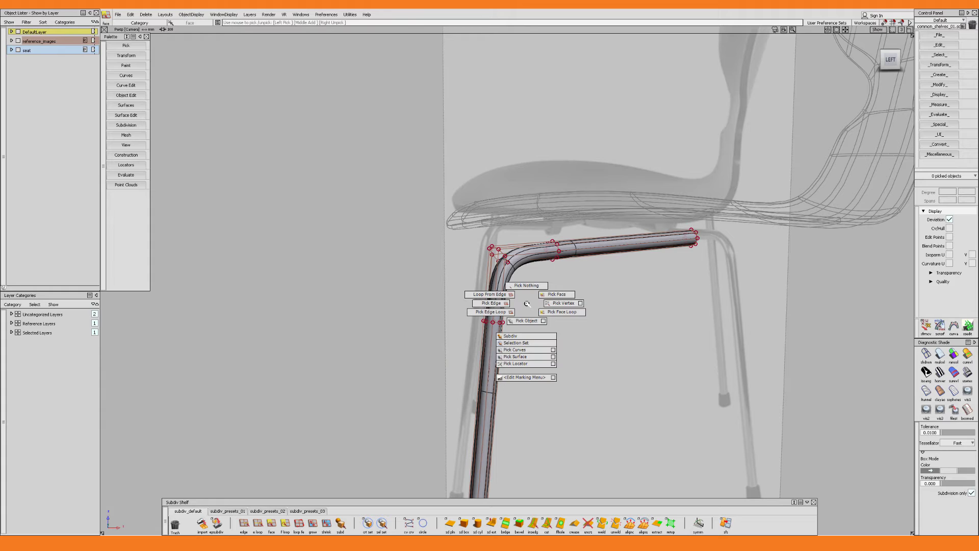
ctrl+shift+drag(555, 302, 559, 302)
drag(442, 182, 699, 333)
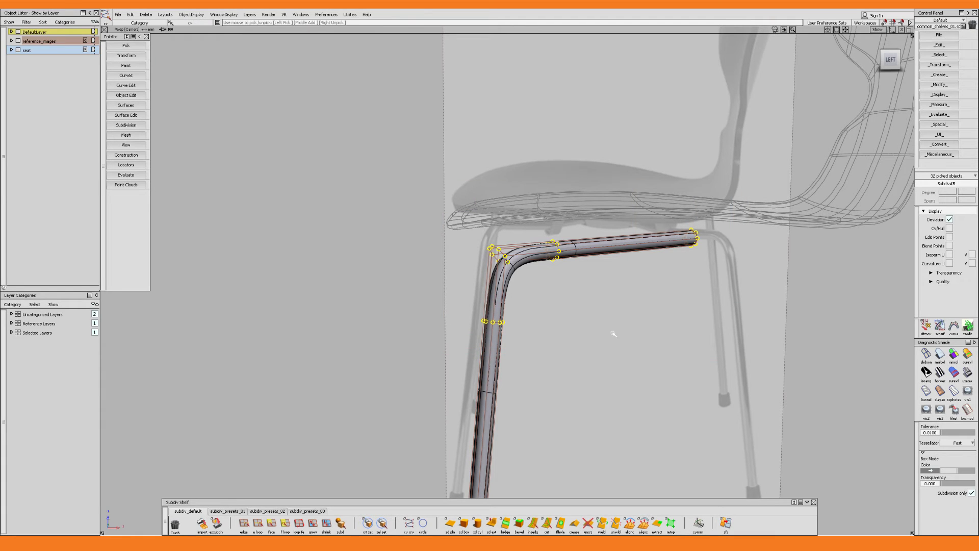
ctrl+shift+middle_click(555, 318)
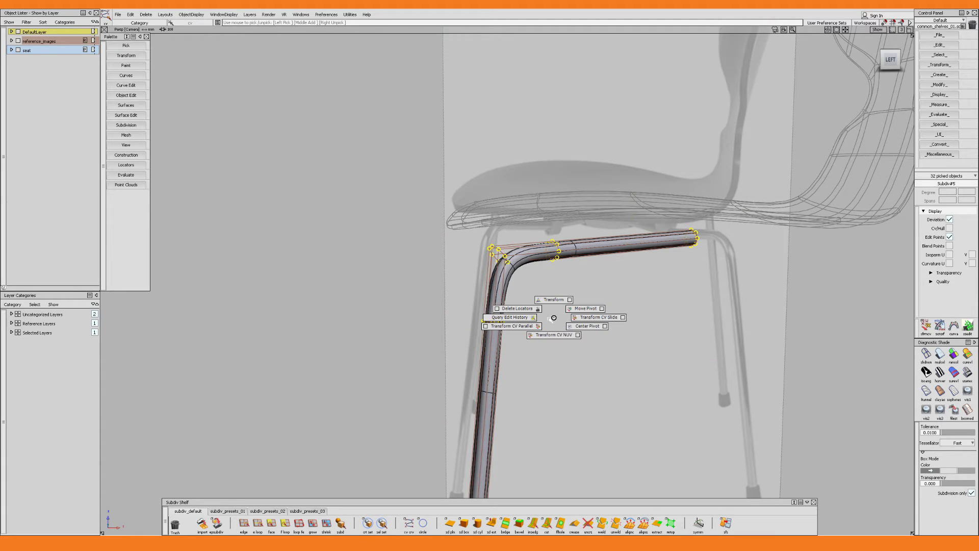
click(511, 327)
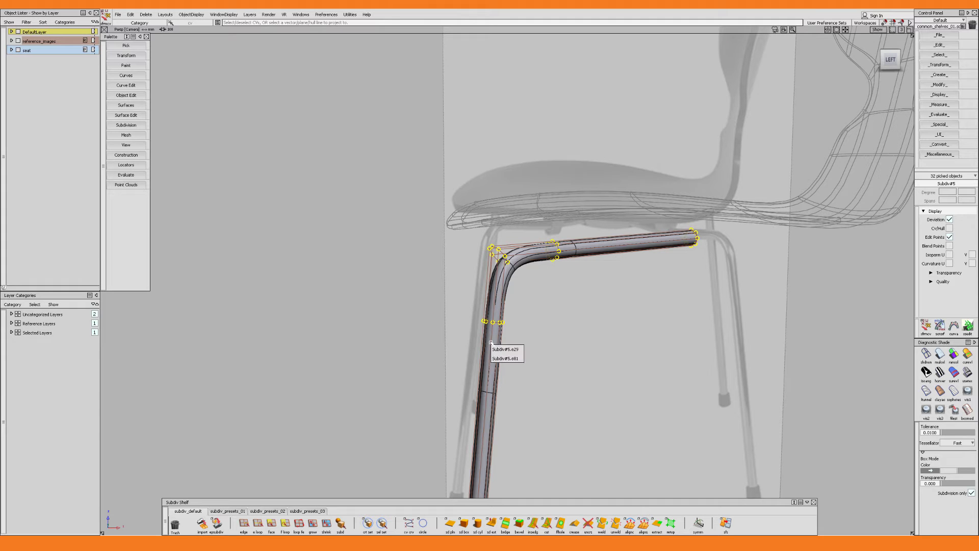
right_drag(549, 359, 570, 352)
Insert two edge loops across the nearly horizontal upper section of the leg, in perpendicular mode.
alt+shift+drag(570, 351, 546, 305)
alt+shift+drag(606, 291, 590, 281)
key(shift+alt+i)
click(599, 272)
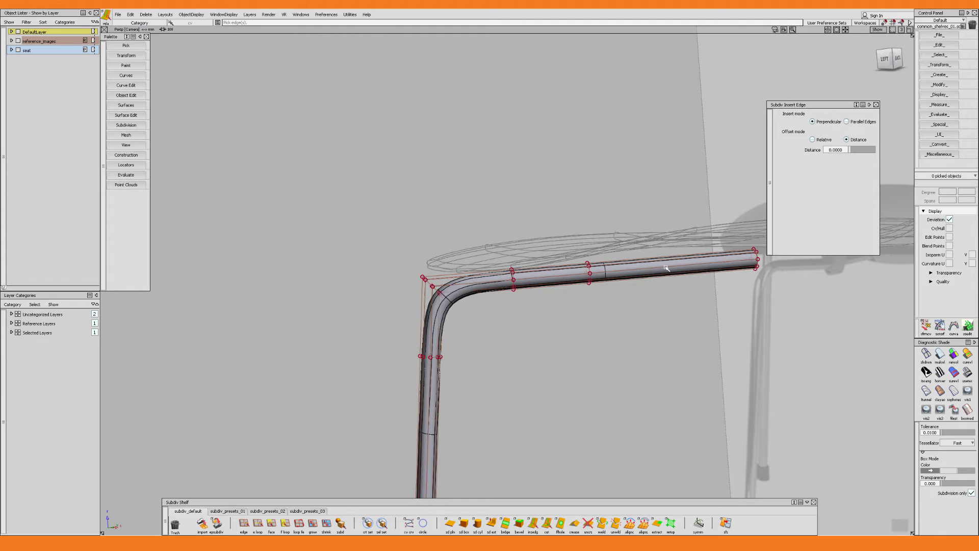
click(666, 268)
Raise the vertex ring at the end of the leg's upper section slightly toward the seat.
alt+shift+drag(666, 268, 725, 300)
ctrl+shift+middle_drag(726, 300, 726, 278)
alt+shift+drag(726, 280, 717, 300)
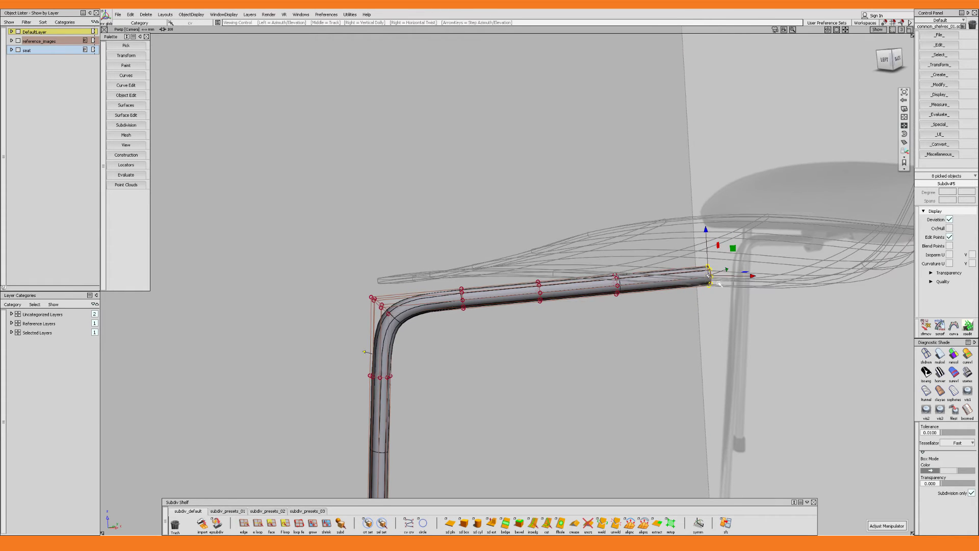
drag(707, 231, 707, 229)
Raise the last two vertex rings of the upper section together to bend the tube up toward the seat's underside.
alt+shift+drag(725, 265, 696, 318)
click(616, 275)
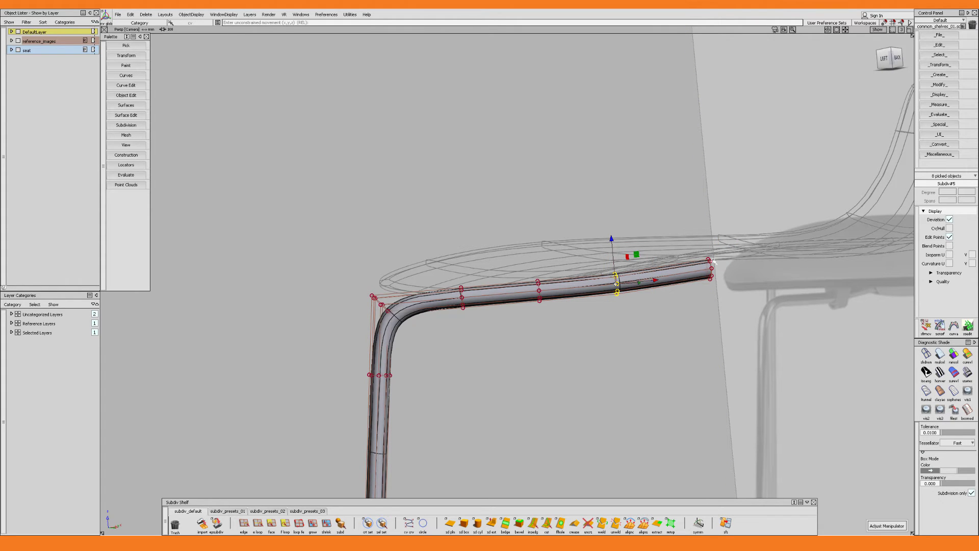
shift+click(711, 275)
drag(657, 232, 657, 229)
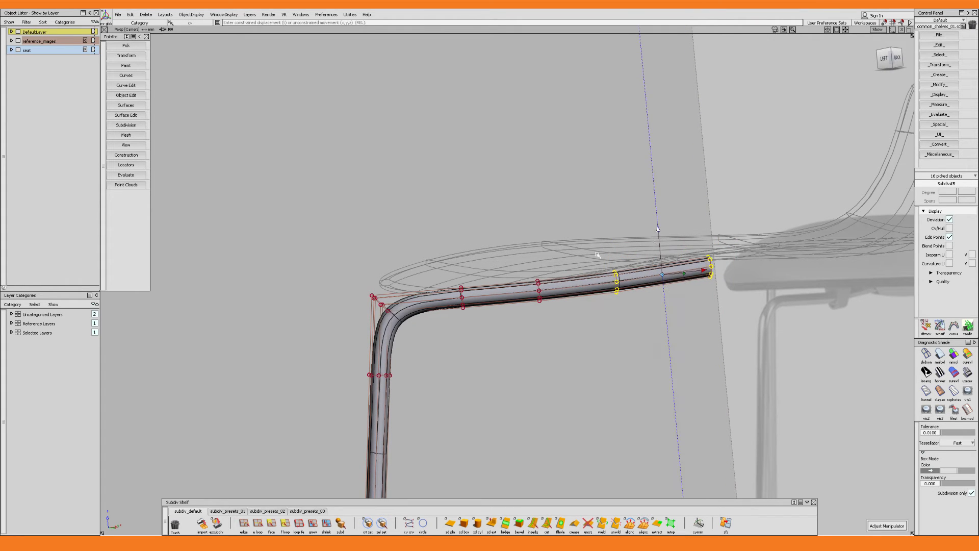
alt+shift+drag(598, 256, 651, 297)
middle_drag(651, 297, 649, 294)
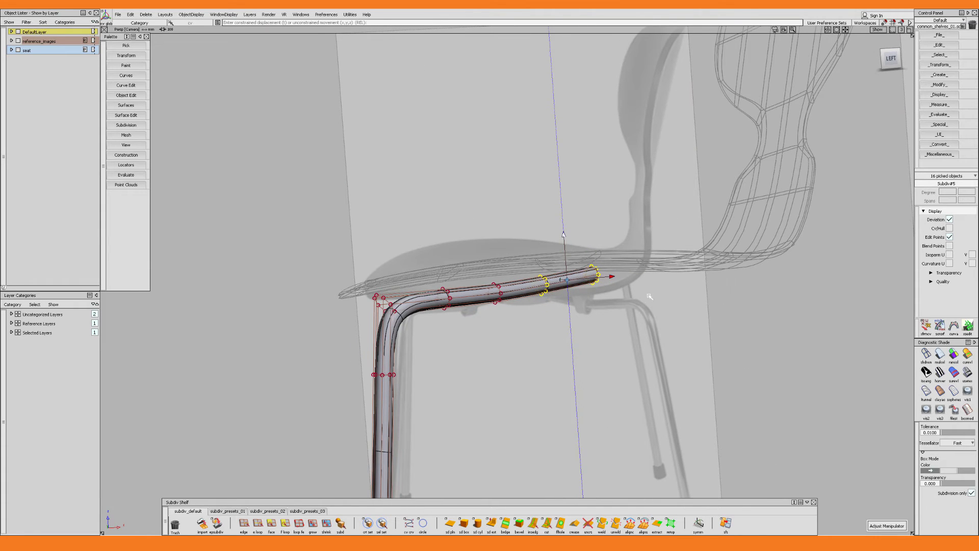
alt+shift+drag(649, 295, 622, 292)
alt+shift+right_drag(622, 292, 553, 332)
alt+shift+middle_drag(554, 332, 582, 241)
alt+shift+right_drag(582, 241, 520, 295)
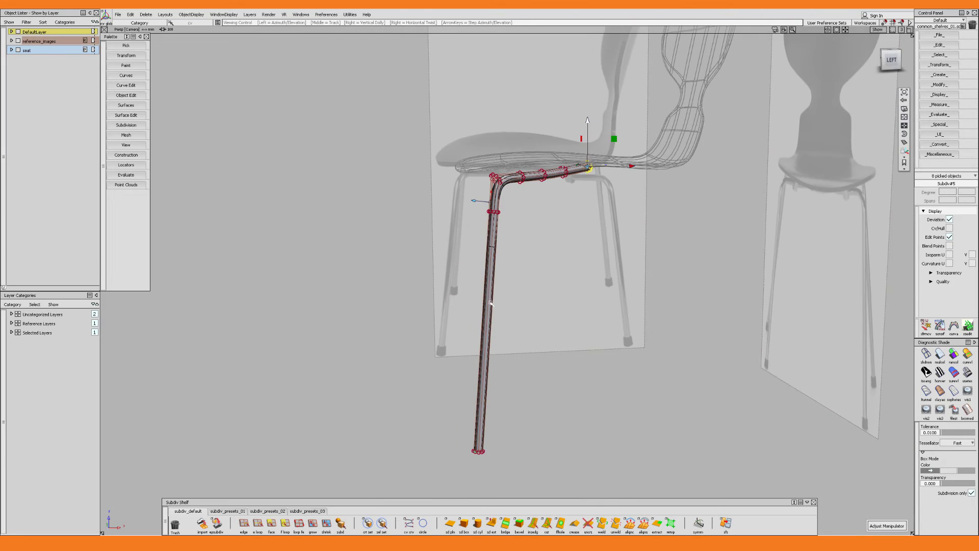
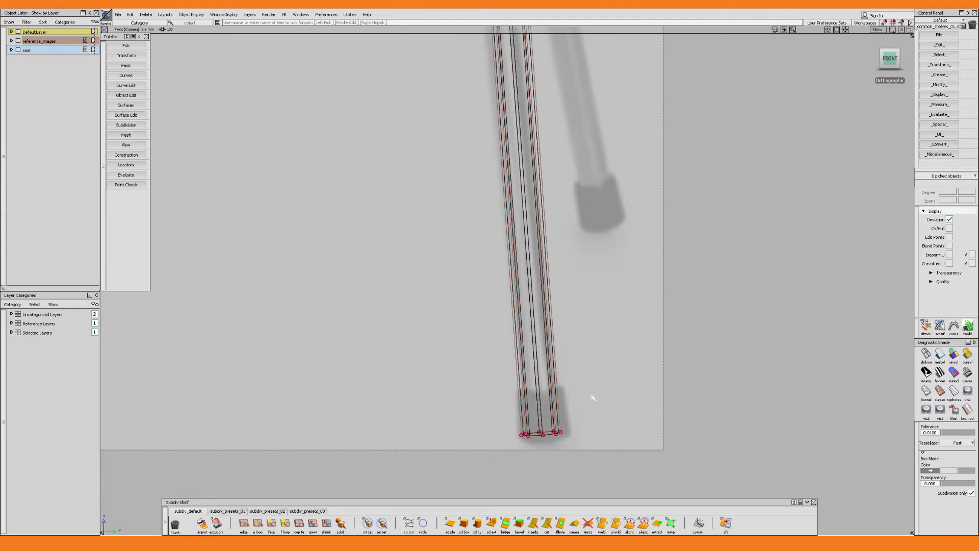
Insert a perpendicular edge loop around the bottom of the leg, guided by the top of the reference's foot cap.
double_click(533, 522)
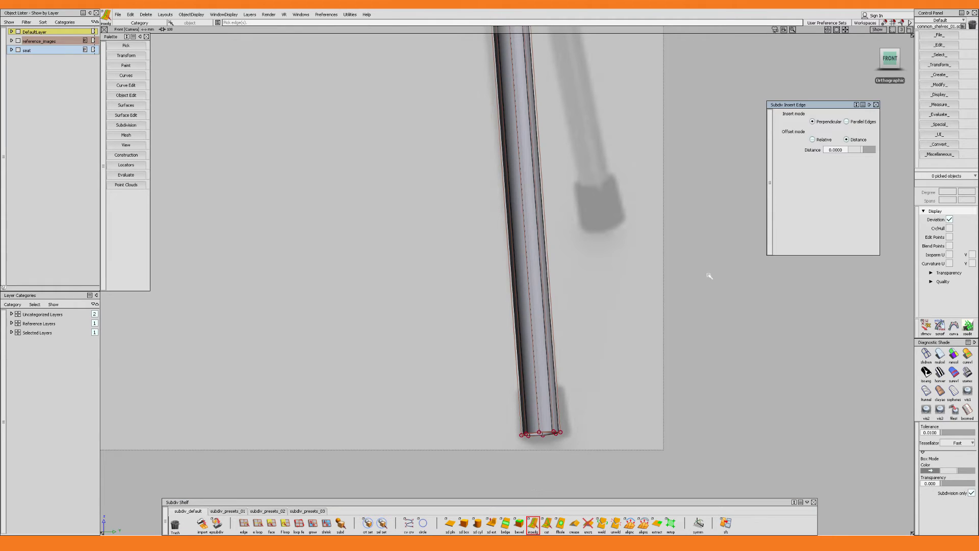
key(5)
click(541, 414)
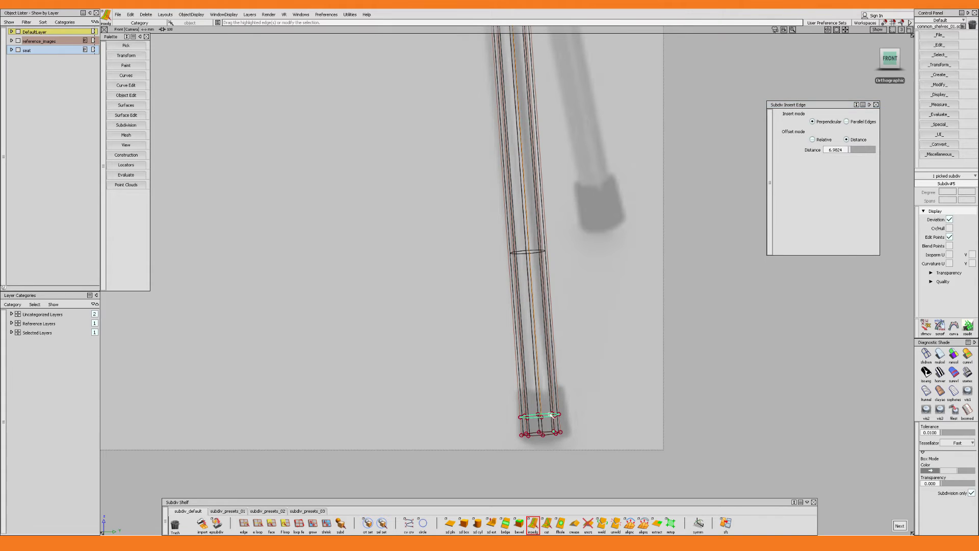
drag(548, 415, 560, 352)
alt+shift+right_drag(561, 351, 597, 333)
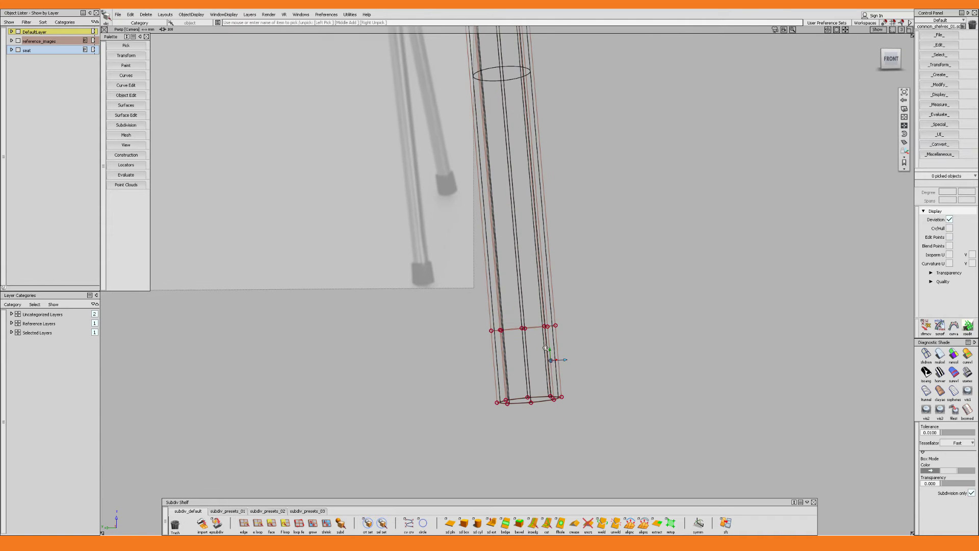
Extract the ring of faces at the bottom of the leg as a separate subdivision body, keeping the original.
ctrl+shift+click(600, 331)
ctrl+shift+drag(613, 322, 615, 322)
drag(472, 354, 612, 355)
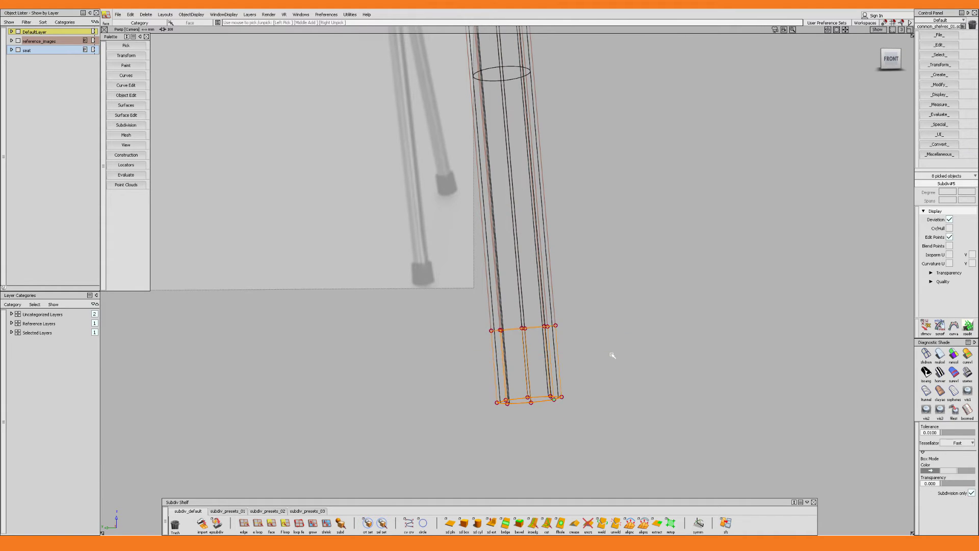
key(5)
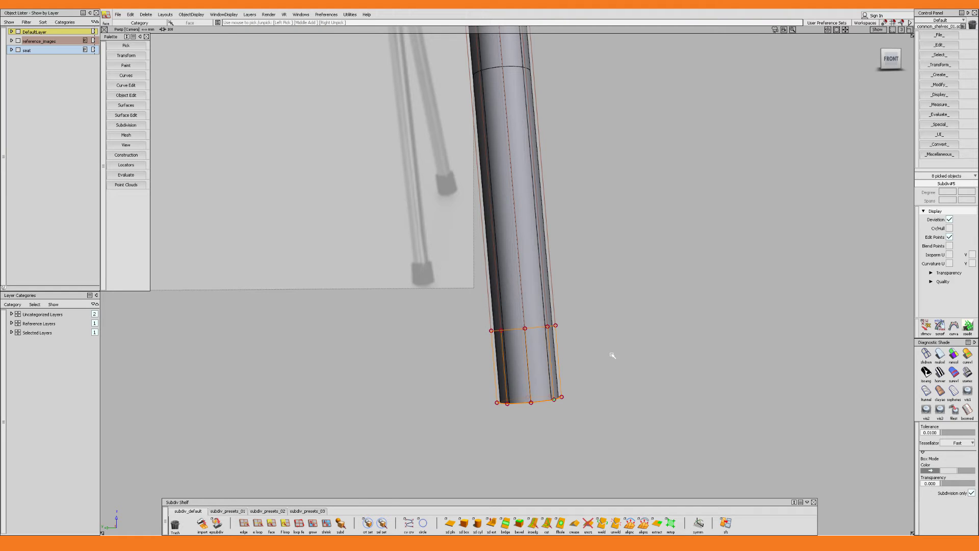
double_click(657, 523)
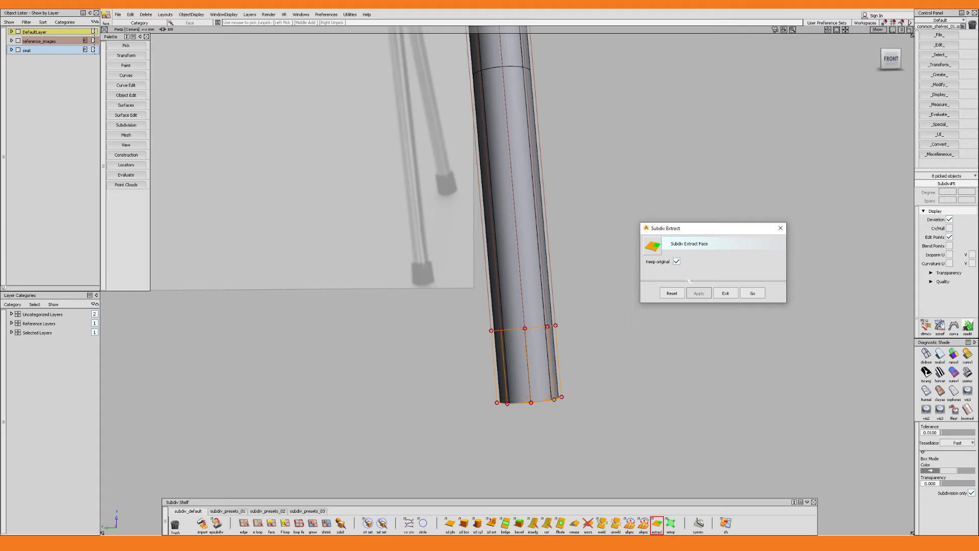
click(752, 293)
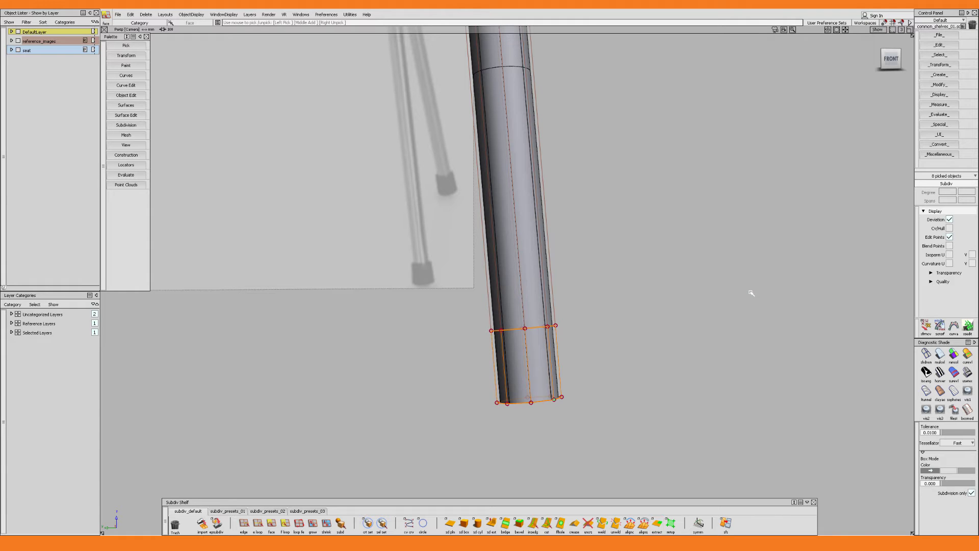
Remove the original leg from view so only the extracted foot sleeve is left to work on.
click(735, 300)
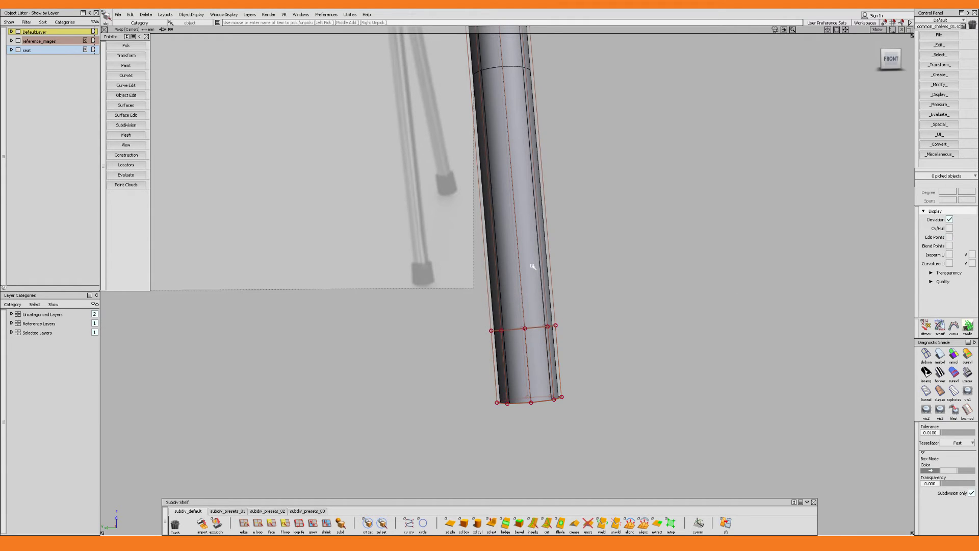
click(531, 265)
key(Delete)
alt+shift+drag(539, 301, 513, 376)
scroll(545, 381, up, 3)
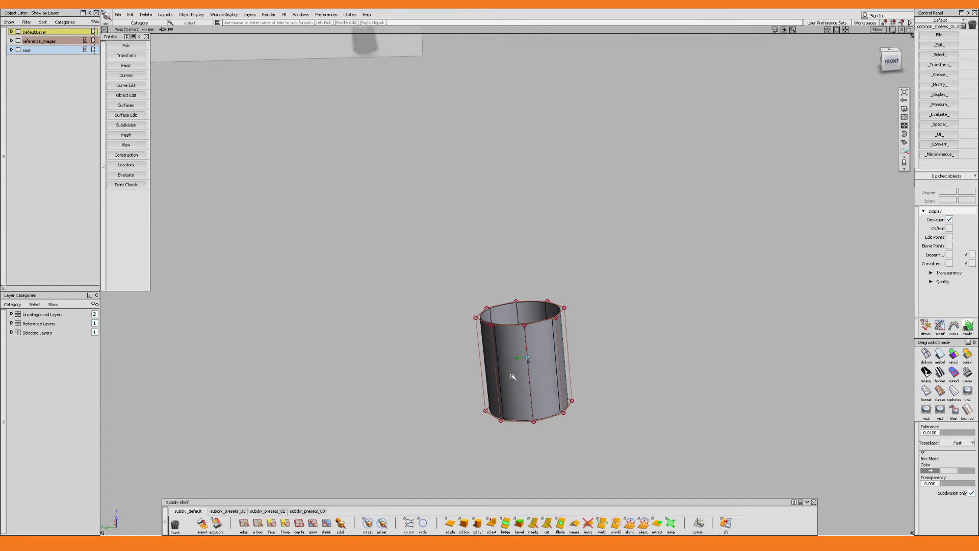
alt+shift+right_drag(512, 376, 528, 385)
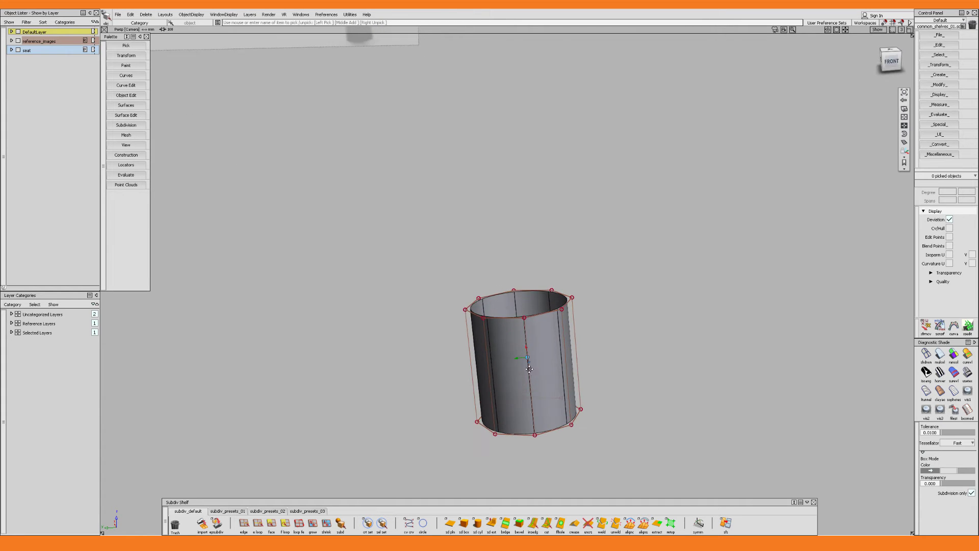
alt+shift+middle_drag(528, 385, 532, 322)
Extrude all faces of the foot sleeve outward along their normals, welded together, to give it thickness.
ctrl+shift+drag(532, 322, 576, 275)
drag(649, 175, 413, 402)
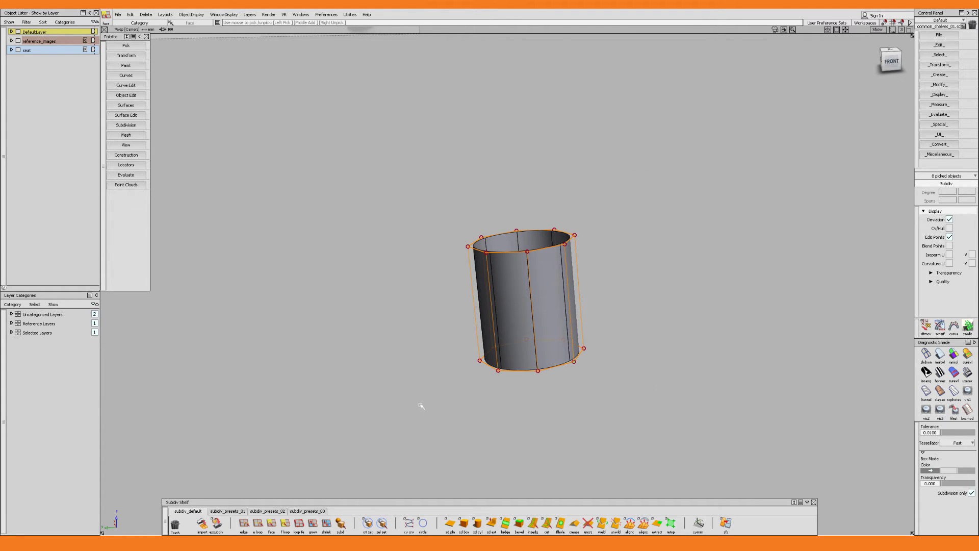
click(495, 527)
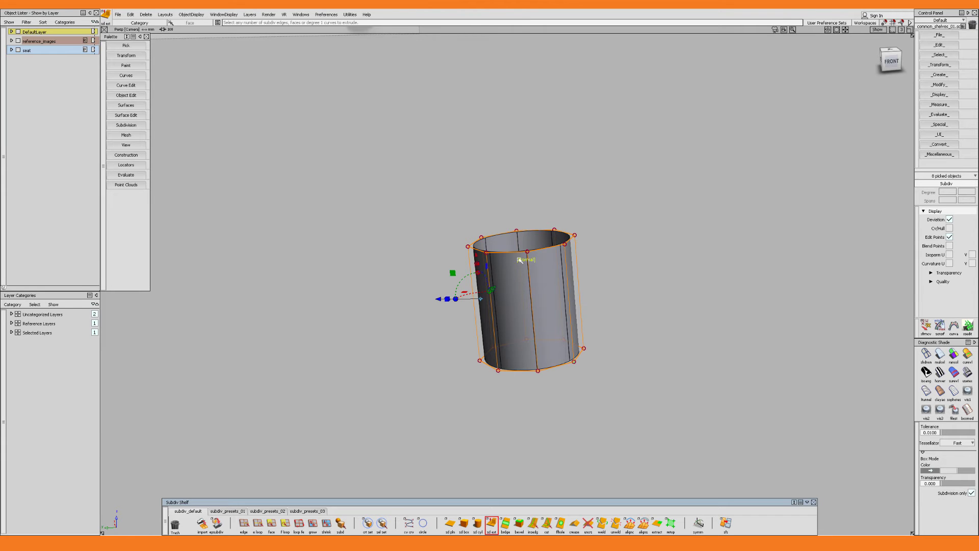
alt+shift+drag(529, 299, 524, 333)
alt+shift+right_drag(524, 333, 524, 214)
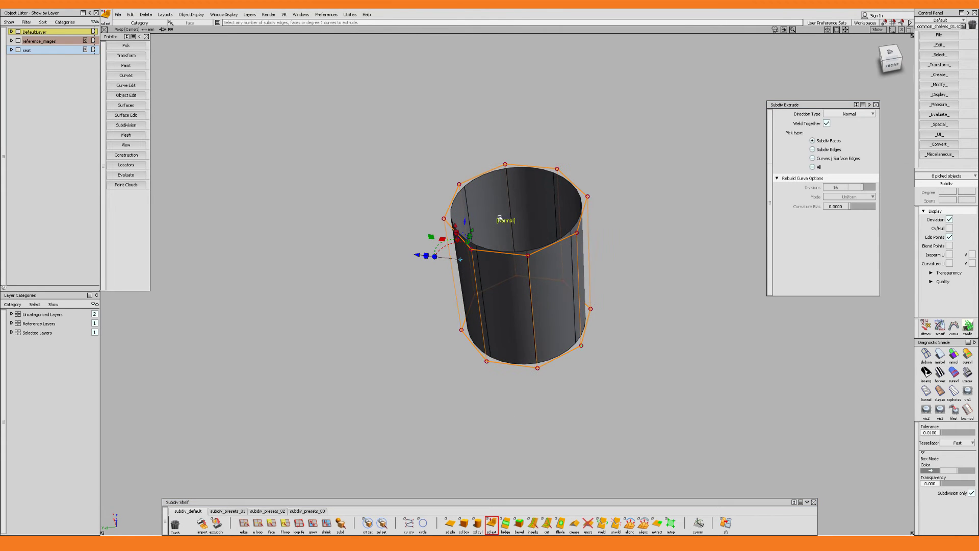
drag(414, 256, 403, 256)
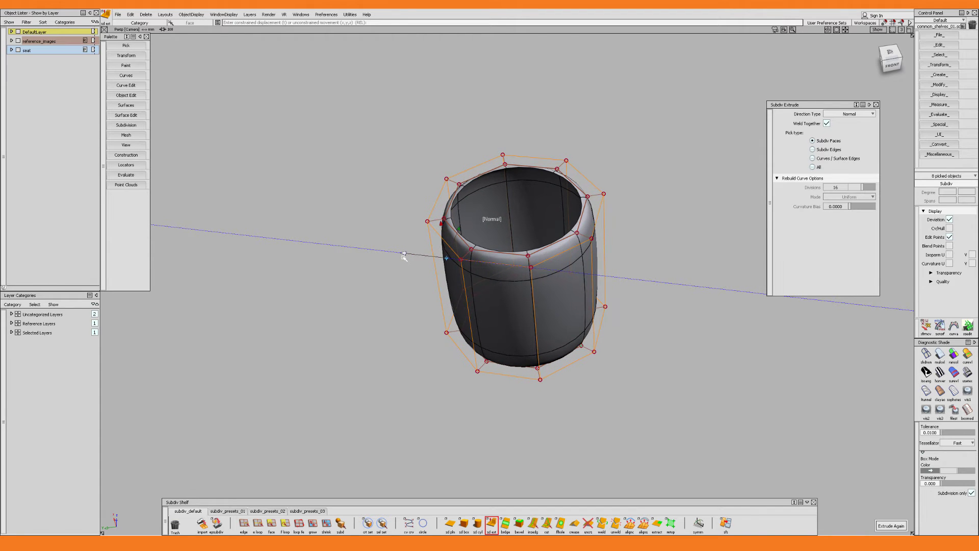
Close the bottom opening of the foot sleeve by filling the hole at its inner edge loop.
alt+shift+drag(521, 364, 559, 339)
alt+shift+middle_drag(559, 339, 589, 250)
alt+shift+drag(589, 291, 604, 312)
alt+shift+right_drag(604, 312, 603, 300)
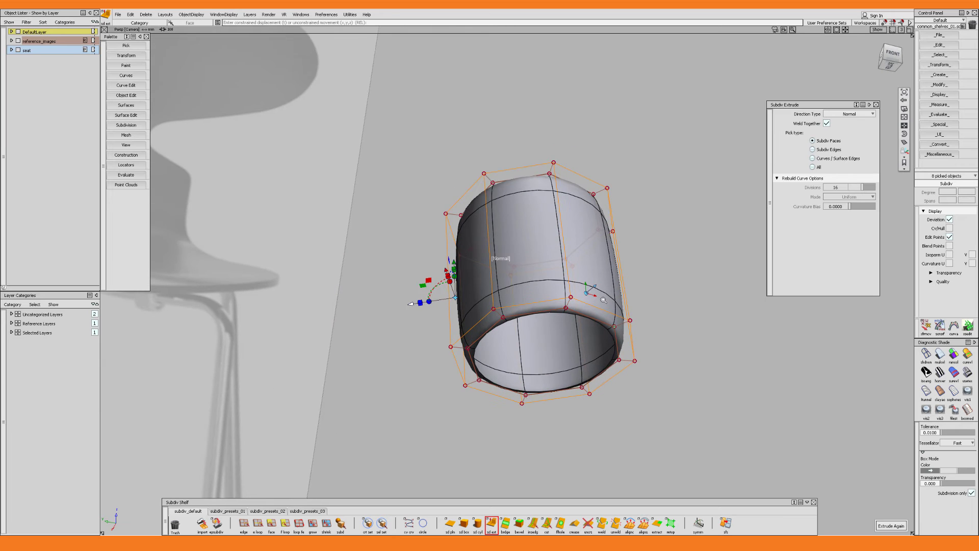
alt+shift+drag(604, 299, 610, 282)
alt+shift+right_drag(610, 282, 601, 324)
mouse_move(601, 323)
ctrl+shift+mouse_down()
mouse_move(601, 336)
mouse_move(610, 322)
ctrl+shift+mouse_up()
click(601, 335)
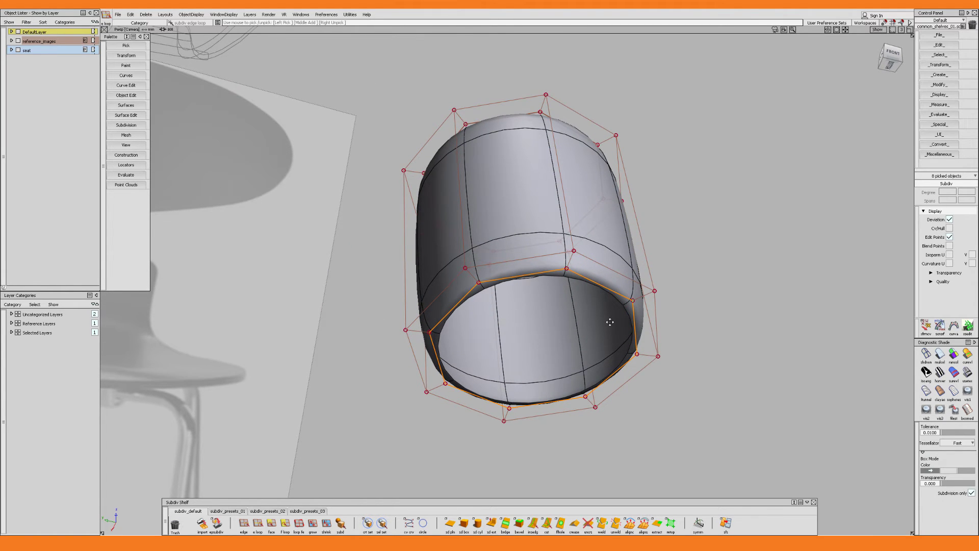
click(560, 523)
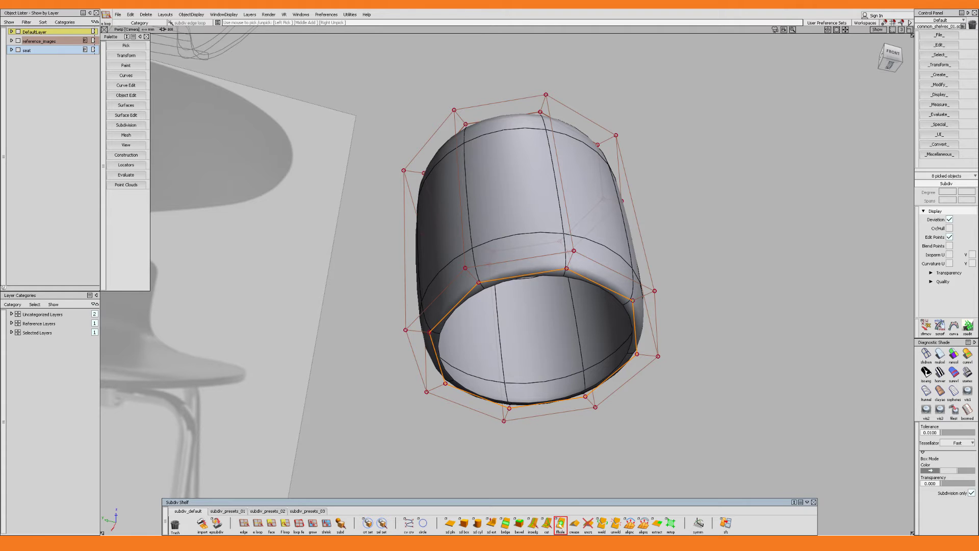
alt+shift+drag(584, 363, 582, 347)
key(c)
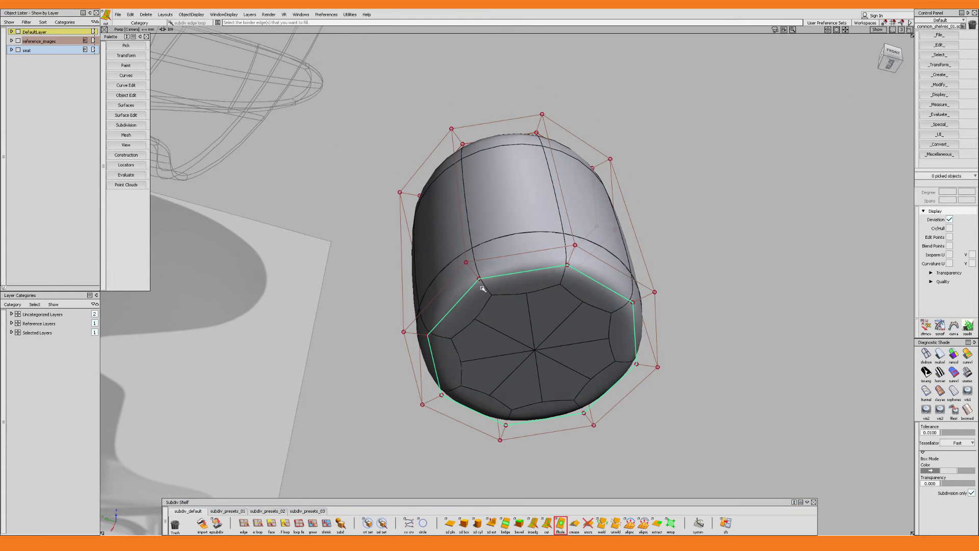
Cut two crossing edges between opposite vertices across the foot's filled bottom face with Multicut, splitting it into four faces.
click(480, 279)
click(583, 413)
key(space)
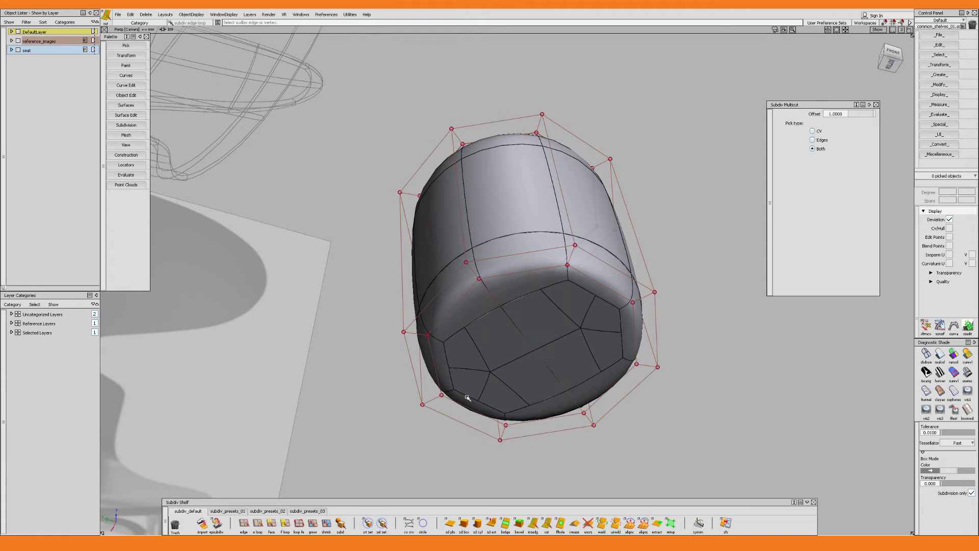
click(623, 308)
click(574, 334)
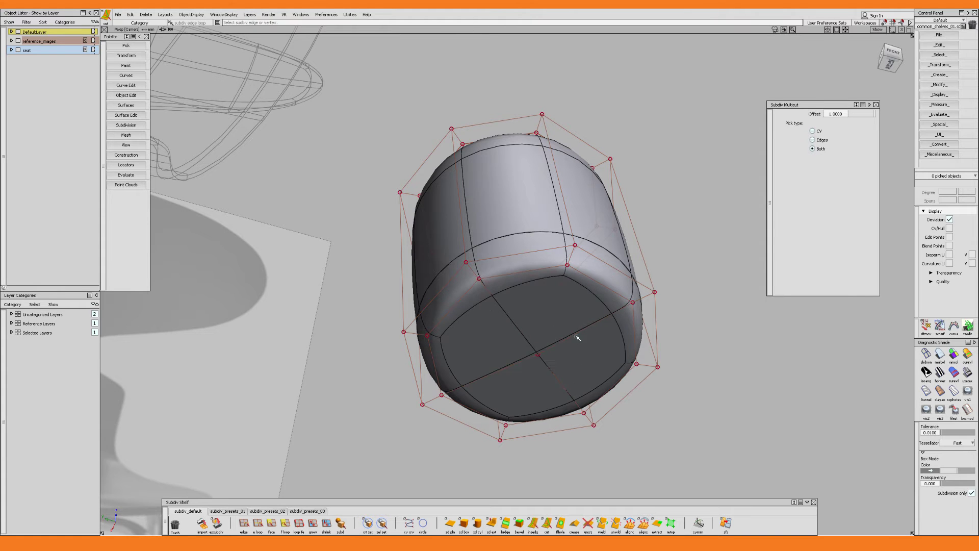
Select the foot's four bottom faces and move them along the leg's axis, with the manipulator pivot set on the centre vertex.
mouse_move(574, 334)
alt+shift+mouse_down()
mouse_move(563, 327)
mouse_move(611, 312)
mouse_move(571, 340)
alt+shift+mouse_up()
key(f)
click(502, 347)
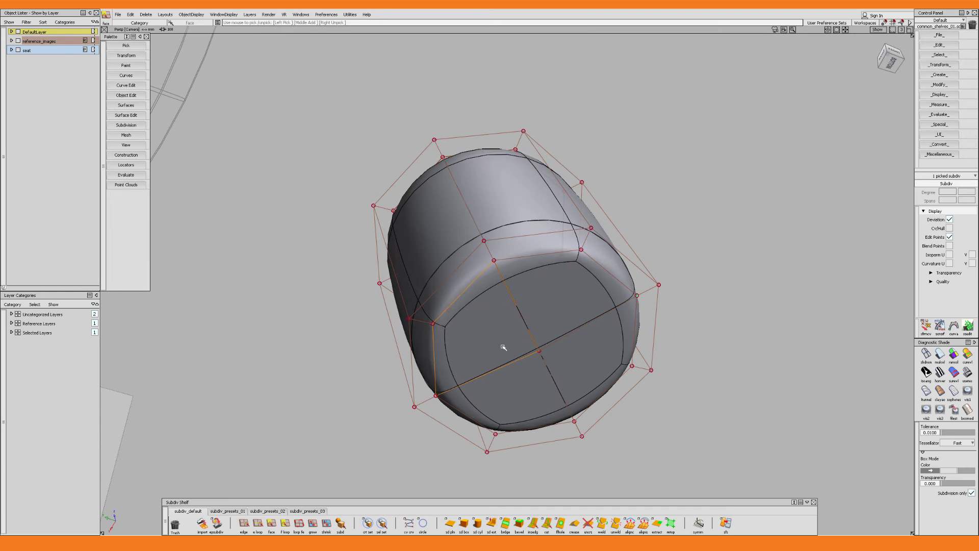
click(559, 305)
alt+shift+drag(560, 305, 559, 313)
key(w)
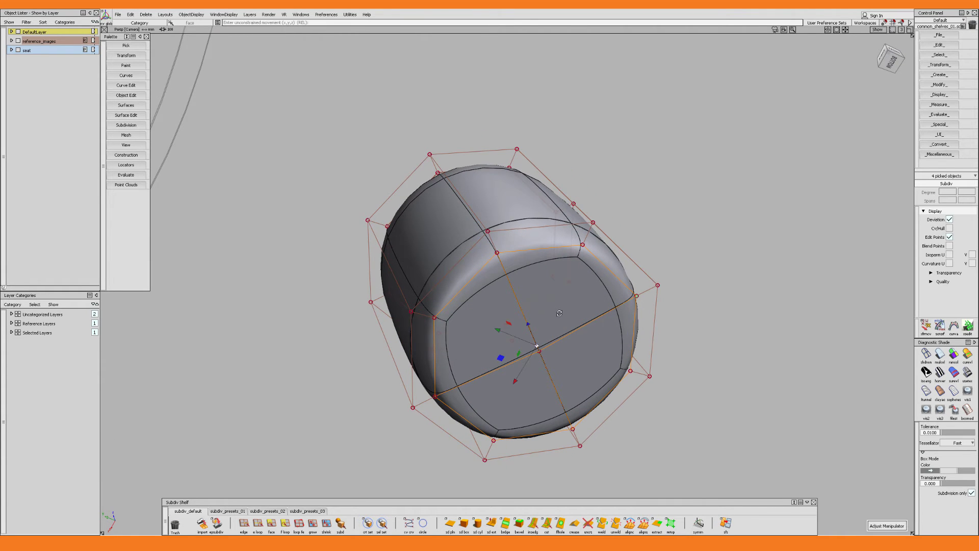
click(540, 352)
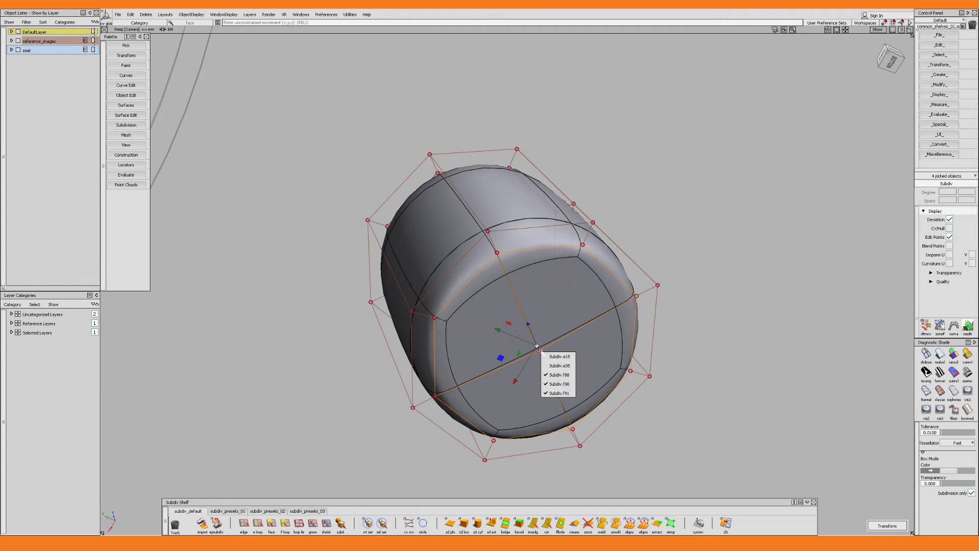
click(539, 351)
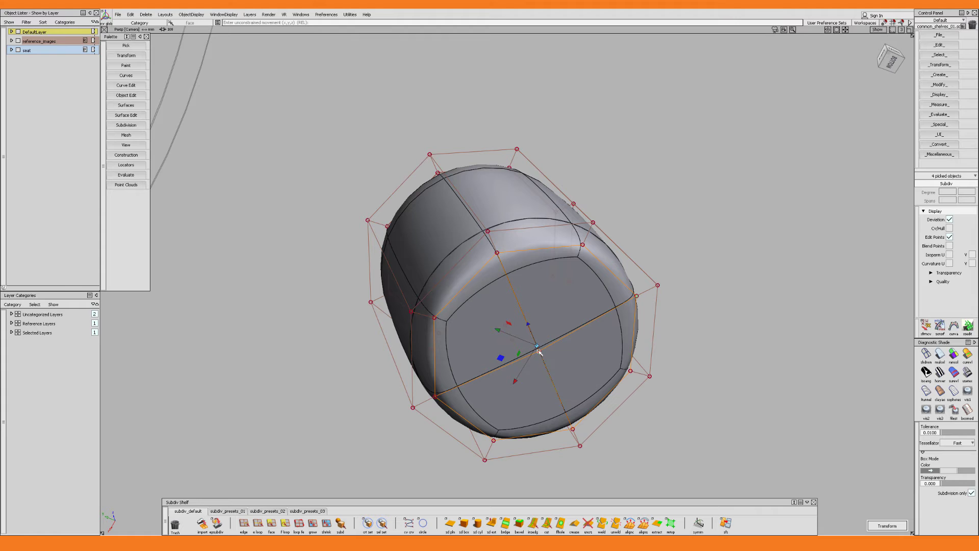
click(539, 351)
click(557, 430)
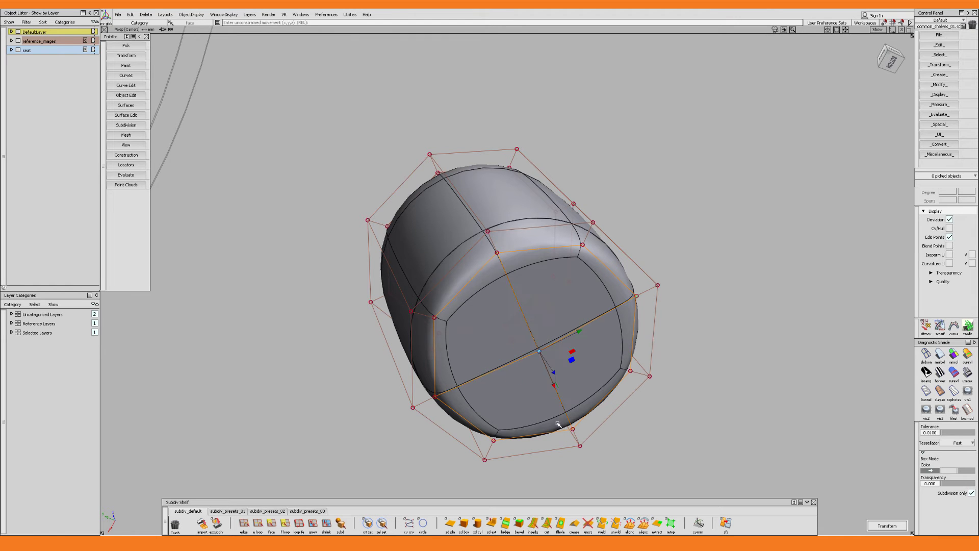
alt+shift+drag(560, 365, 635, 438)
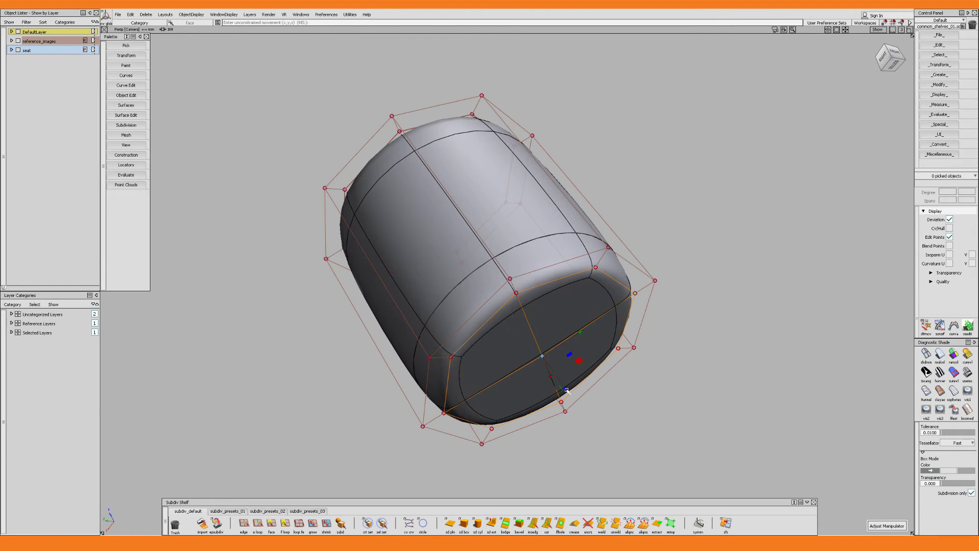
alt+shift+drag(566, 385, 603, 434)
Adjust the centre vertex of the foot's bottom along the leg's axis, checking its shape in box mode.
key(alt+b)
drag(557, 365, 583, 394)
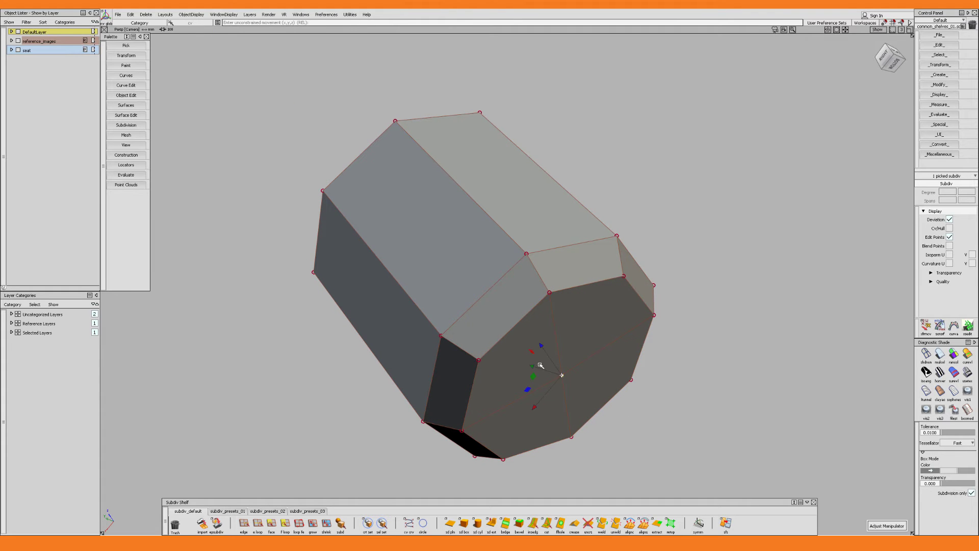
alt+shift+drag(542, 365, 640, 356)
drag(647, 376, 661, 395)
key(ctrl+b)
alt+shift+drag(661, 395, 663, 374)
drag(664, 375, 575, 323)
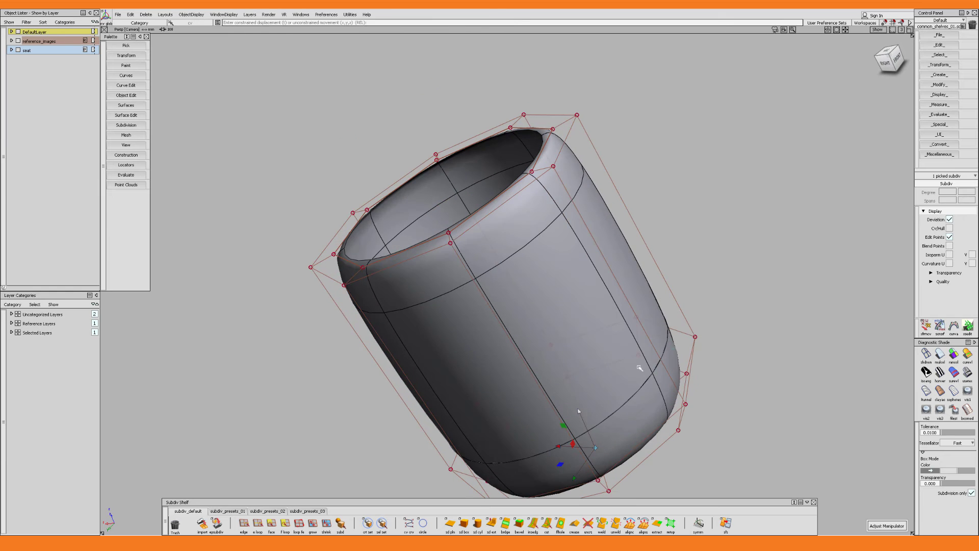
Select the outer edge loop at the foot's open rim and reposition it to reshape the rim.
key(ctrl+e)
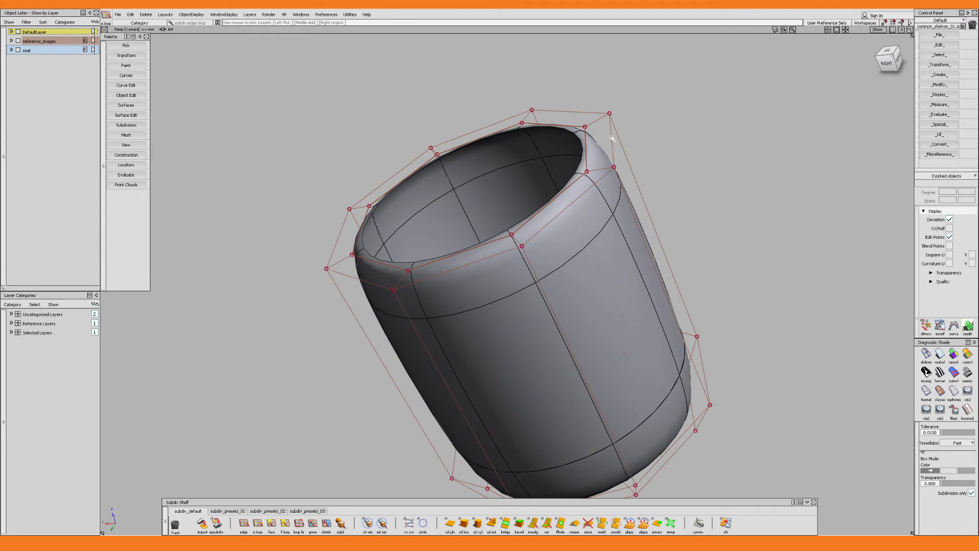
click(613, 140)
alt+shift+middle_drag(617, 175, 622, 198)
alt+shift+drag(621, 198, 627, 200)
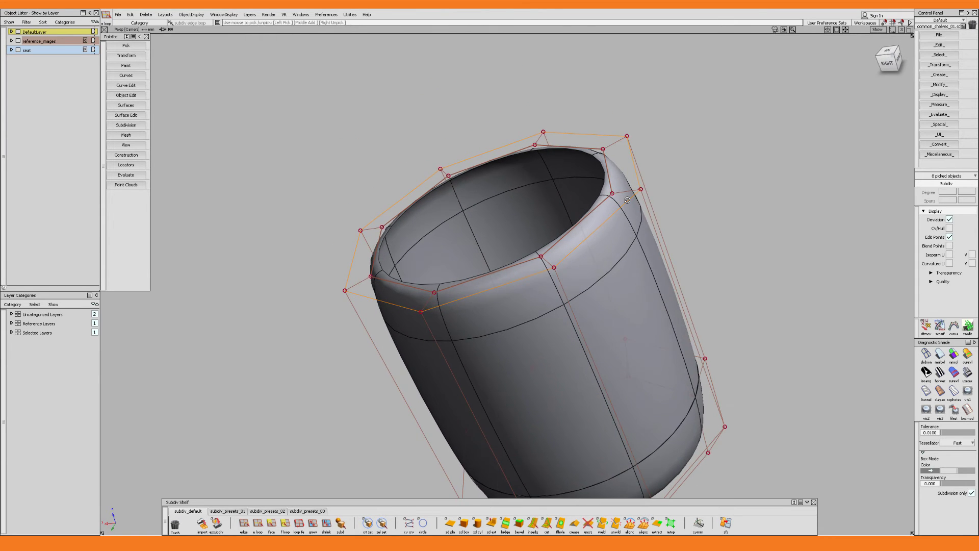
ctrl+shift+middle_drag(627, 200, 627, 201)
ctrl+shift+drag(650, 198, 653, 198)
alt+shift+drag(617, 242, 623, 223)
drag(570, 247, 617, 236)
alt+shift+drag(626, 214, 640, 278)
Extrude the foot's inner rim edge loop down into the sleeve, using the Normal direction and Weld Together.
key(Escape)
key(e)
click(643, 203)
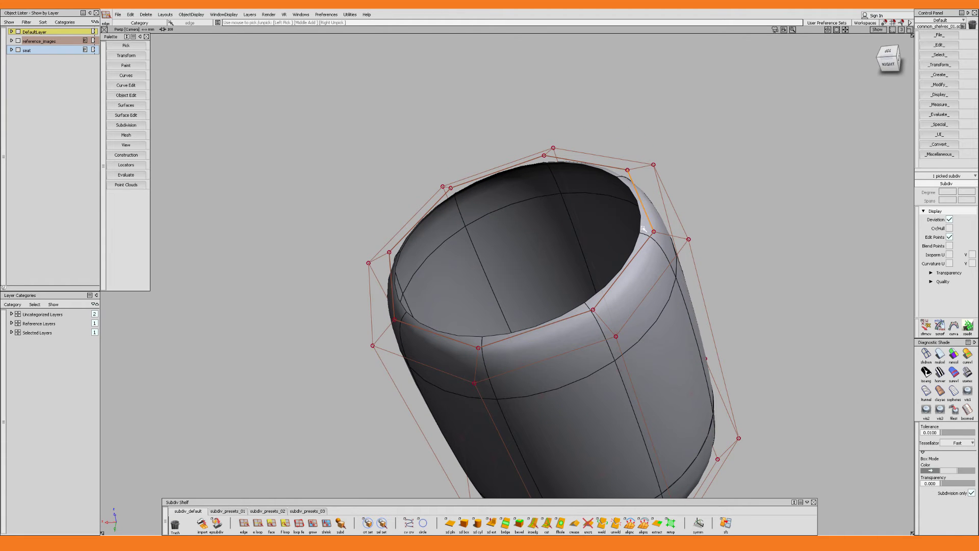
key(l)
click(642, 248)
key(ctrl+e)
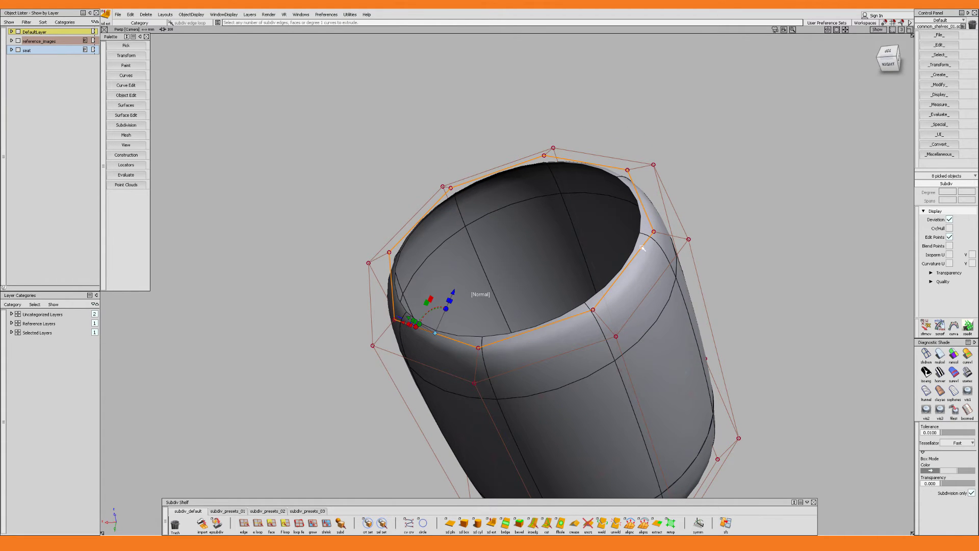
alt+shift+drag(487, 297, 491, 263)
drag(433, 232, 443, 242)
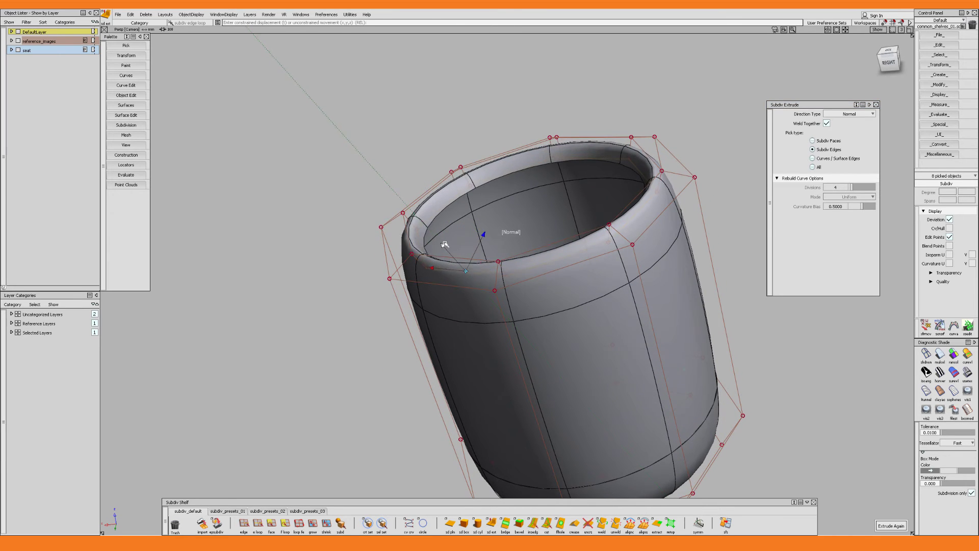
alt+shift+drag(521, 239, 704, 263)
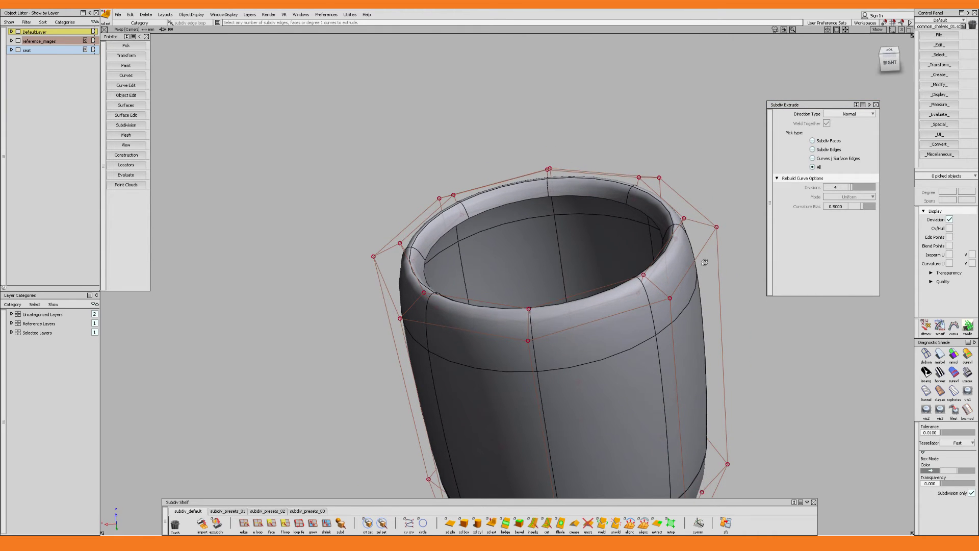
Insert perpendicular edge loops close to the inner and outer edges of the foot's rim, using the Distance offset mode, to sharpen it.
key(i)
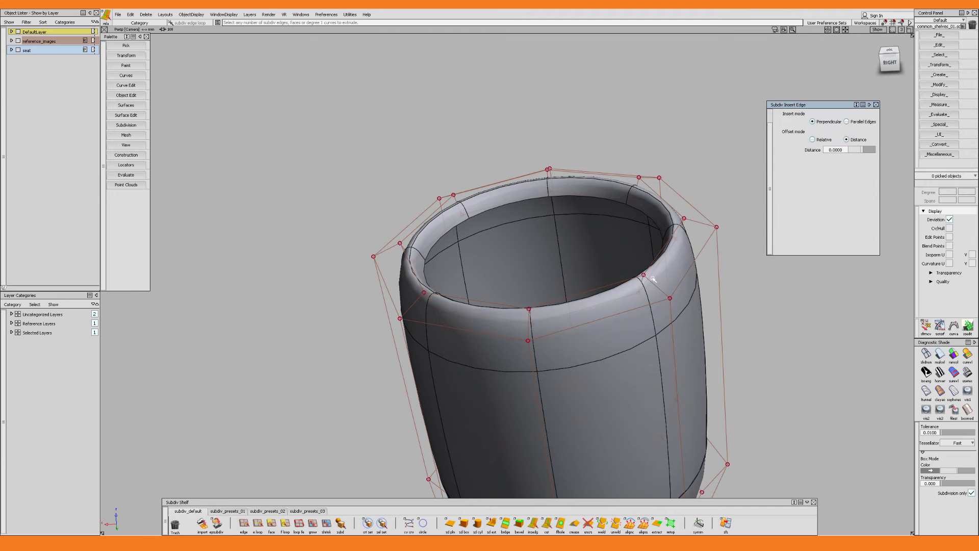
click(653, 282)
click(653, 284)
drag(652, 283, 649, 281)
click(665, 294)
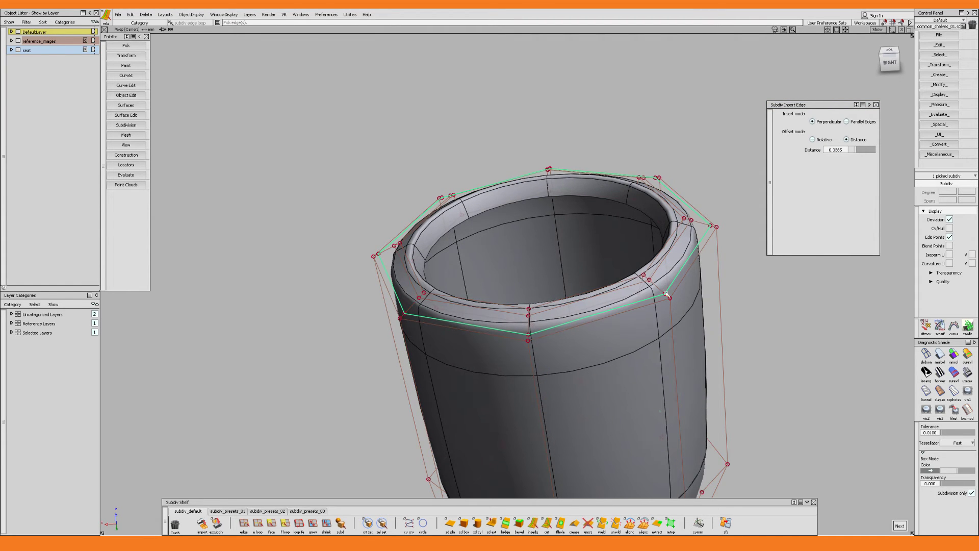
alt+shift+drag(667, 294, 696, 248)
click(711, 262)
Show the foot cap together with the leg and hide the subdivision control cages to inspect the fit.
alt+shift+right_drag(697, 249, 644, 258)
alt+shift+drag(644, 258, 608, 343)
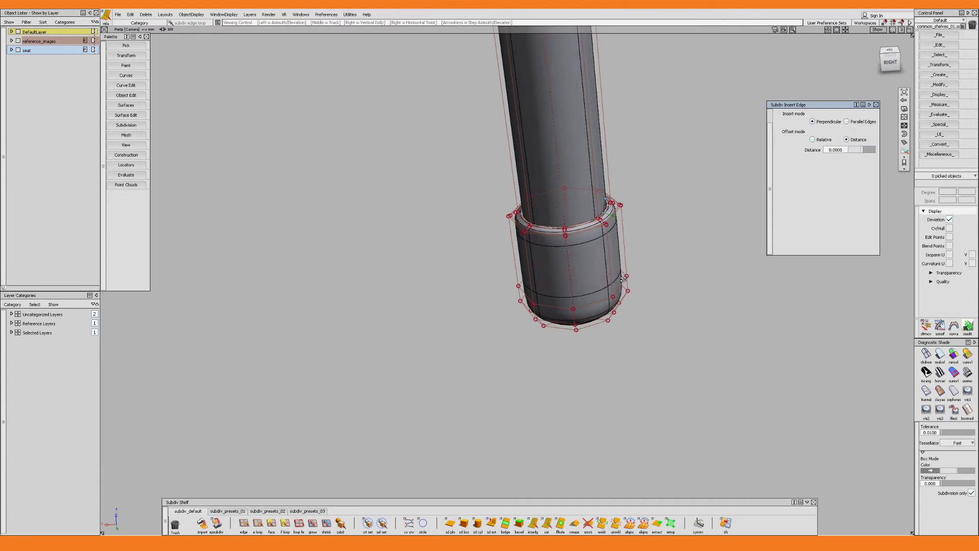
key(alt+t)
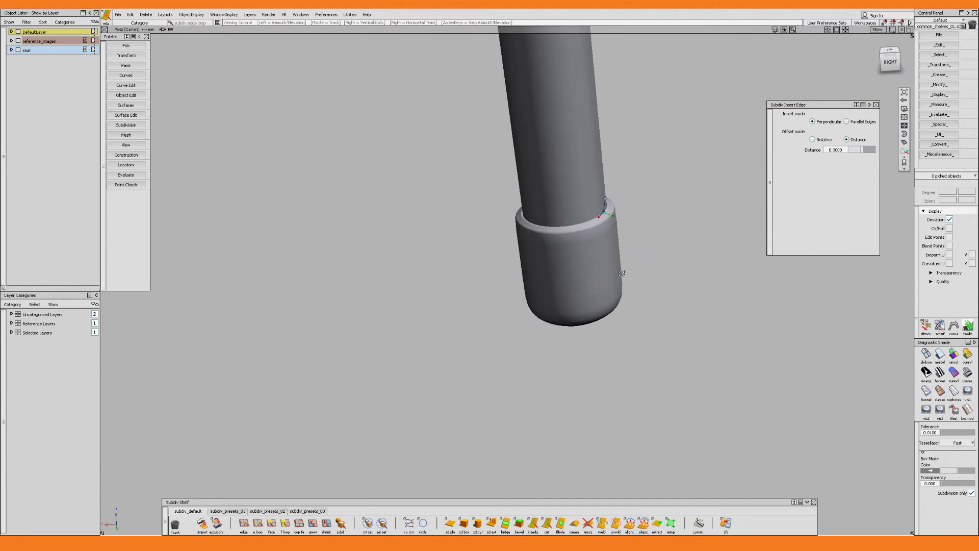
mouse_move(622, 272)
alt+shift+mouse_down()
mouse_move(643, 230)
mouse_move(624, 346)
mouse_move(651, 316)
mouse_move(568, 328)
mouse_move(636, 275)
alt+shift+mouse_up()
alt+shift+drag(636, 275, 660, 196)
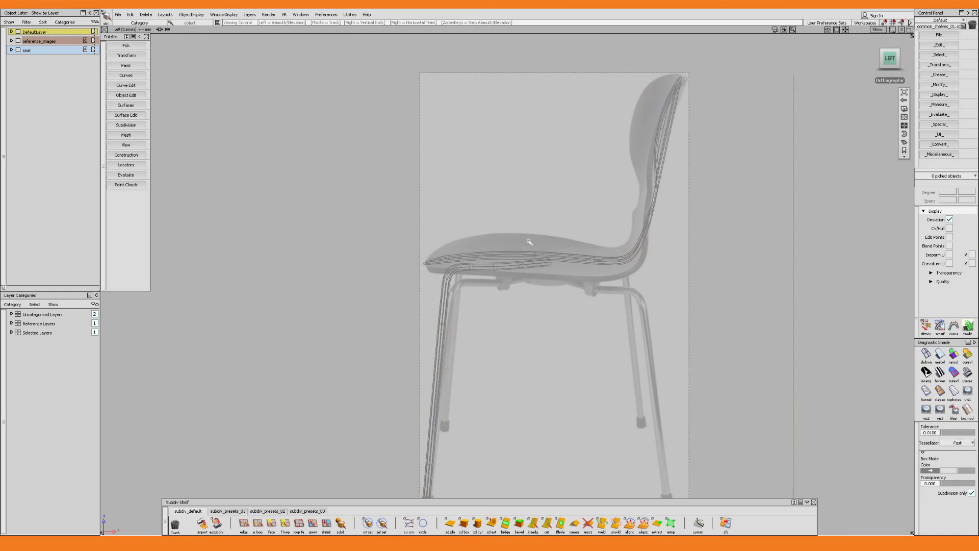
Place a subdivision cylinder on the horizontal leg tube under the seat in the left view, scaled and centred to match the tube.
alt+shift+right_drag(568, 277, 530, 178)
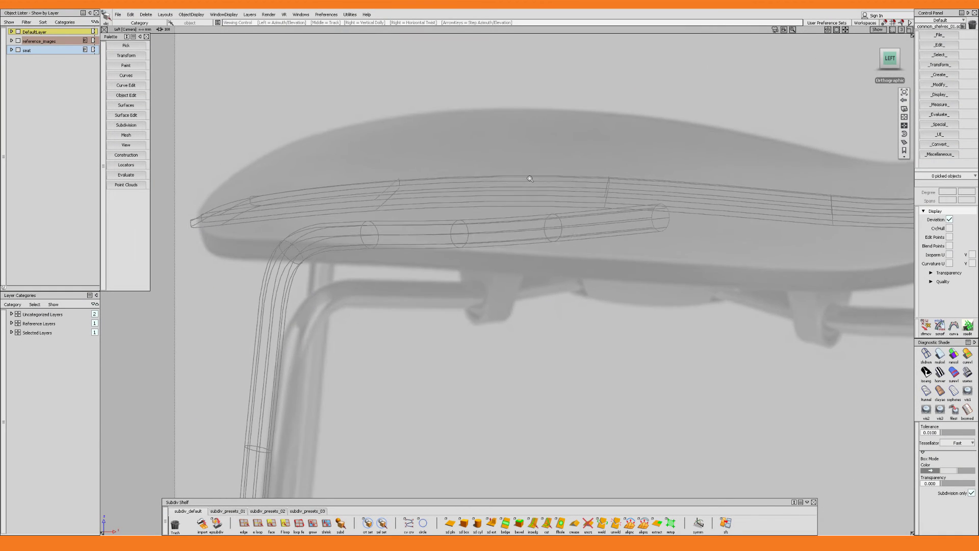
alt+shift+middle_drag(530, 179, 539, 198)
alt+shift+right_drag(539, 198, 528, 308)
double_click(478, 522)
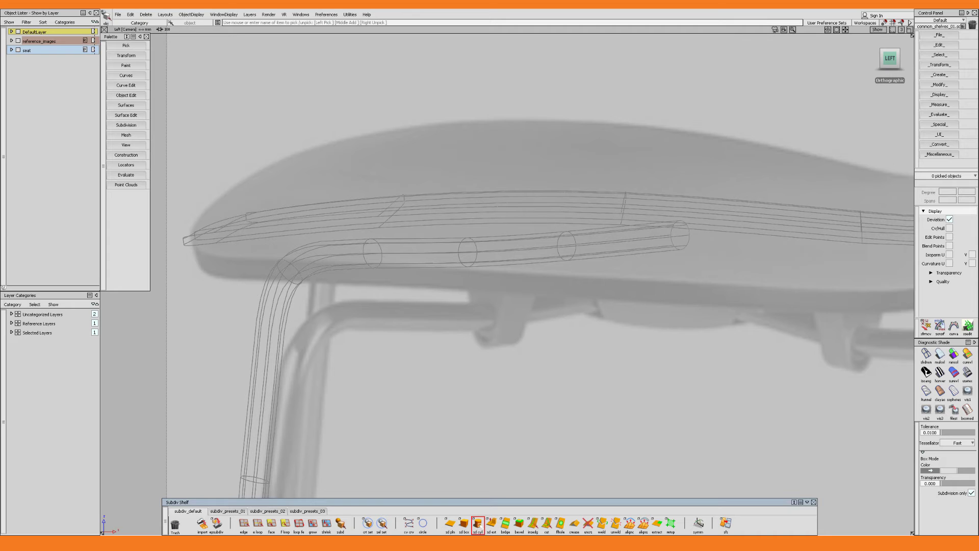
click(499, 250)
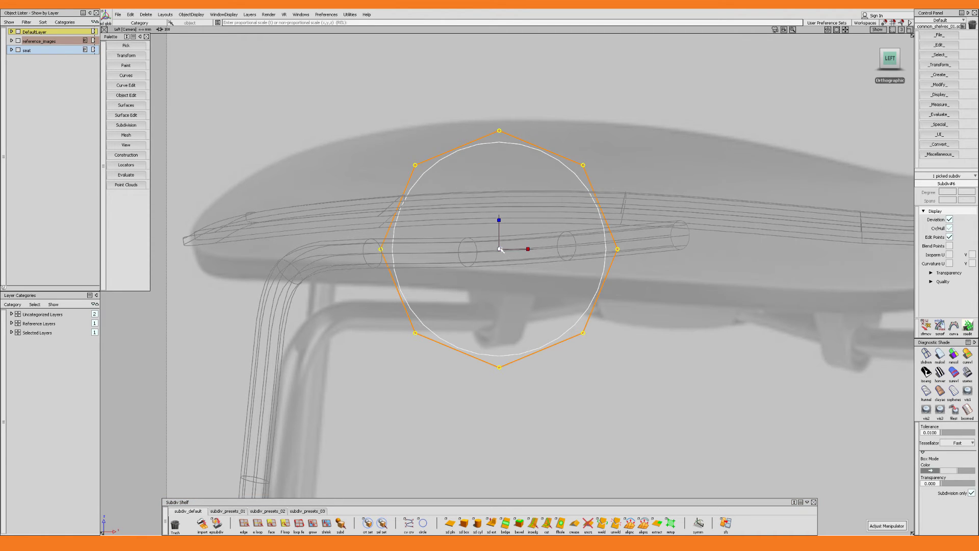
drag(591, 278, 543, 288)
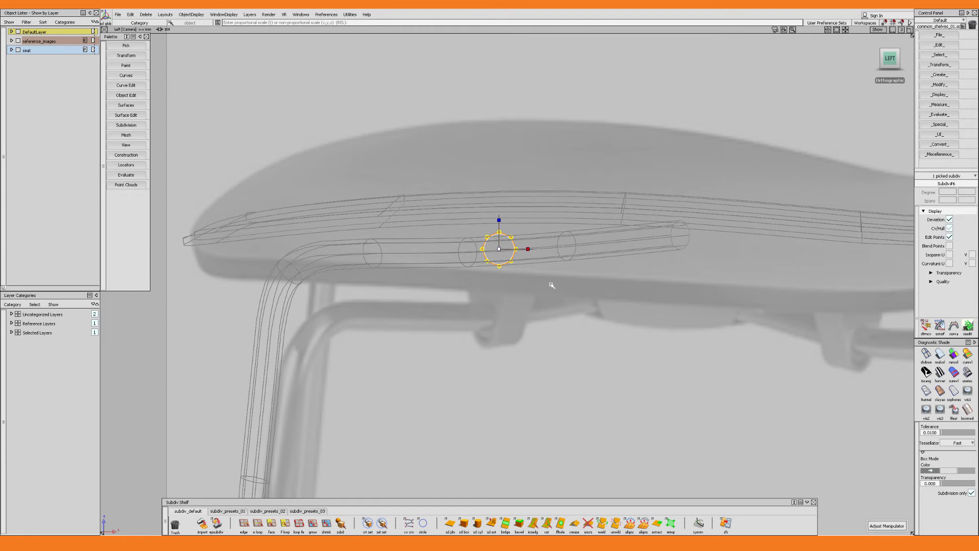
alt+shift+right_drag(550, 284, 542, 244)
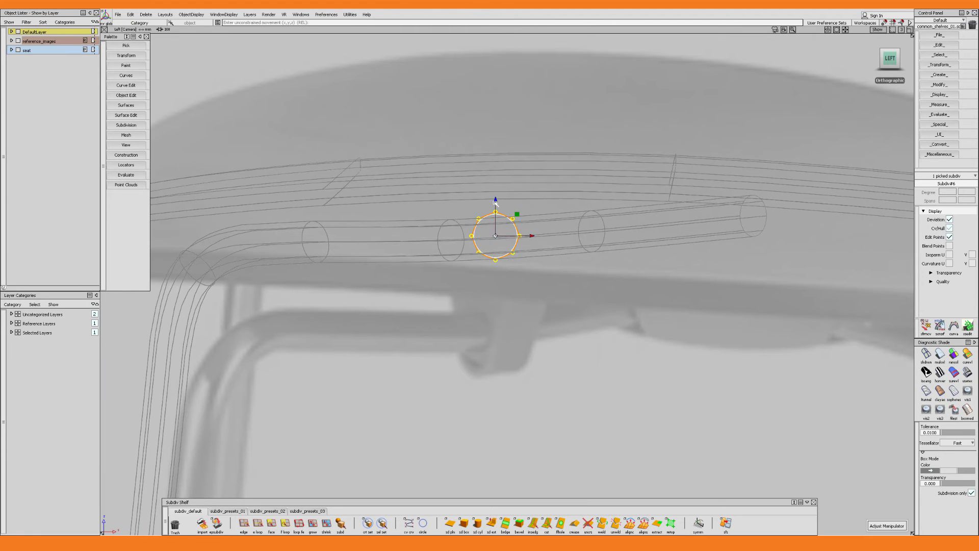
drag(495, 202, 495, 203)
Duplicate the cylinder in place and scale the copy up into a larger concentric ring.
key(ctrl+d)
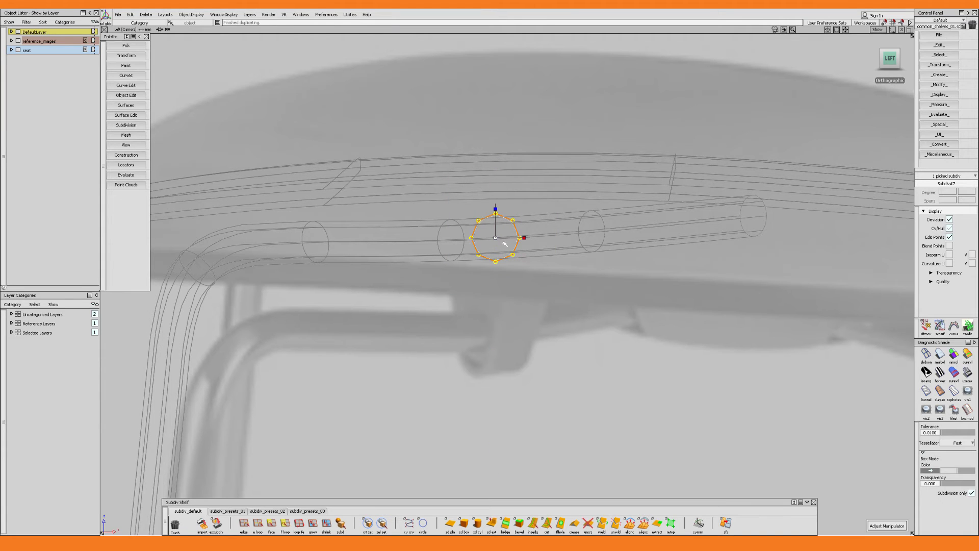
drag(504, 242, 579, 280)
key(Escape)
Isolate the two concentric cylinders and show them in the perspective view.
key(q)
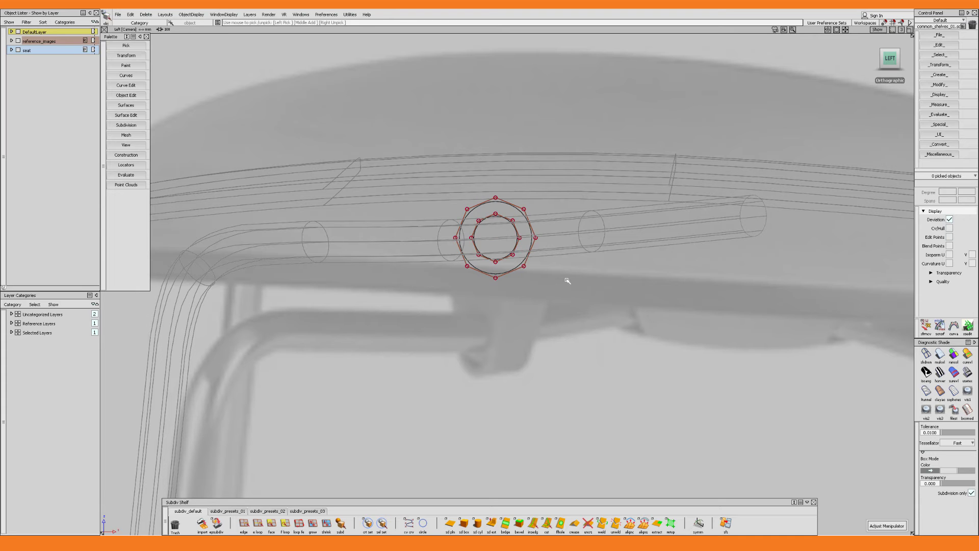
drag(437, 177, 577, 286)
key(shift+alt)
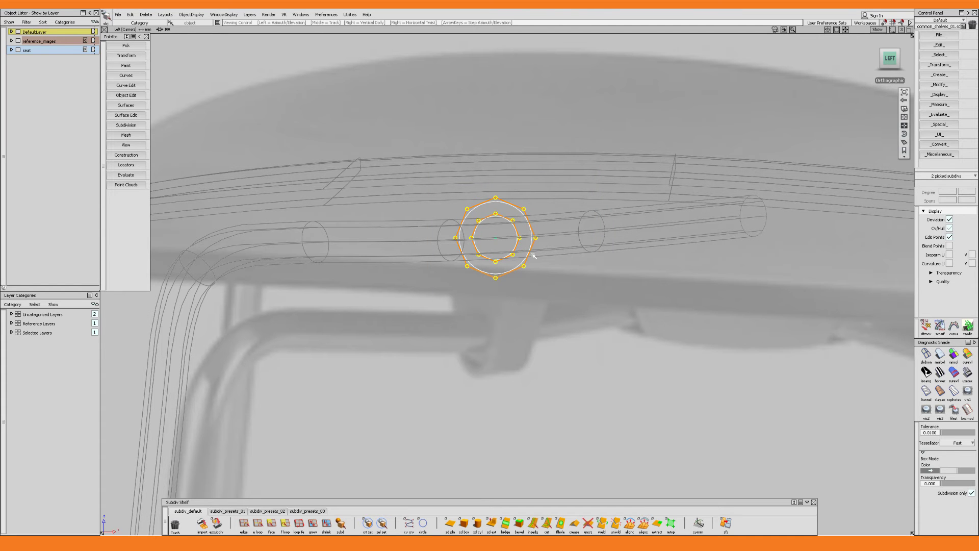
mouse_move(531, 258)
alt+shift+mouse_down()
mouse_move(610, 310)
mouse_move(597, 282)
alt+shift+mouse_up()
key(5)
click(561, 207)
Delete the upper four faces of the outer cylinder, leaving an open half ring around the inner one.
ctrl+shift+click(564, 195)
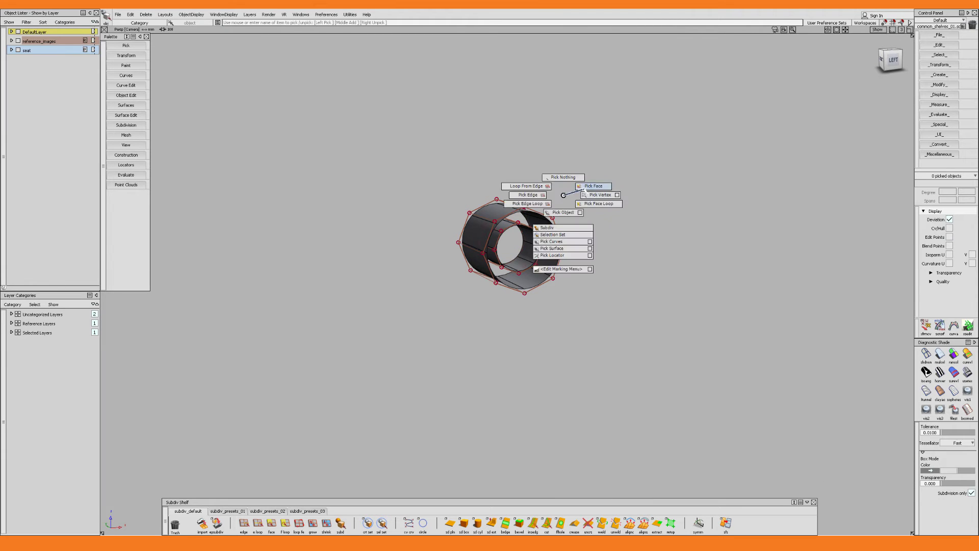
ctrl+shift+drag(585, 190, 586, 187)
alt+shift+middle_drag(577, 228, 580, 256)
alt+shift+right_drag(580, 255, 515, 252)
click(437, 240)
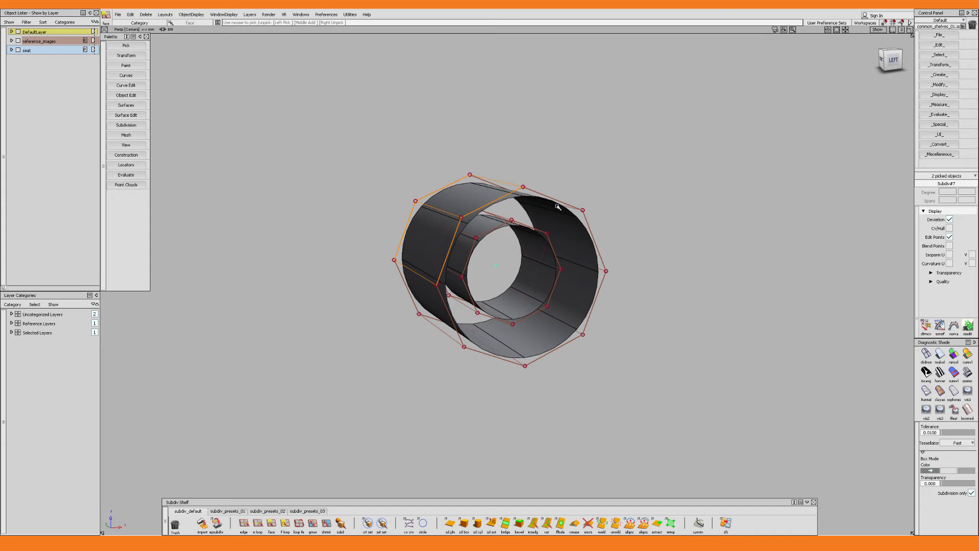
key(Delete)
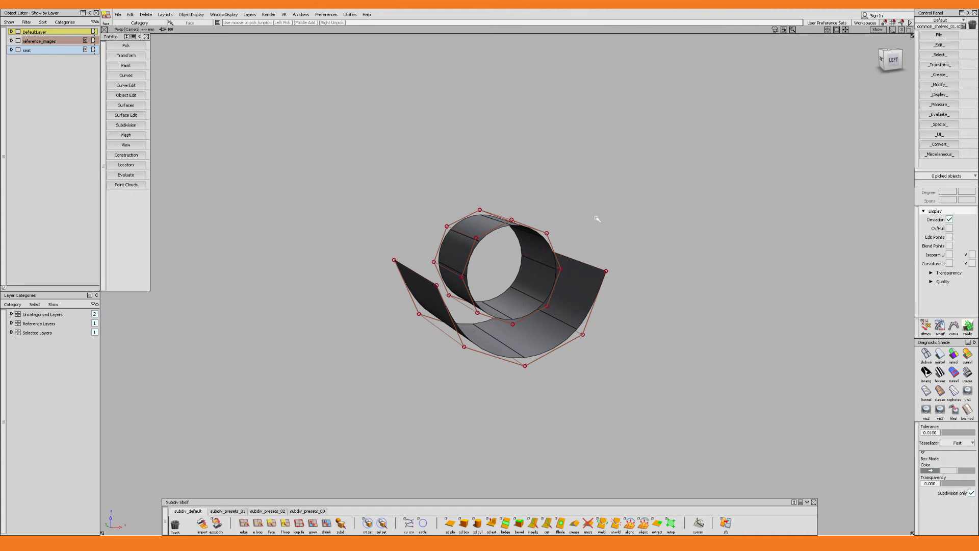
Extrude the outer half ring's two open top edges upward to form the bracket's side walls, with Weld Together on.
click(588, 272)
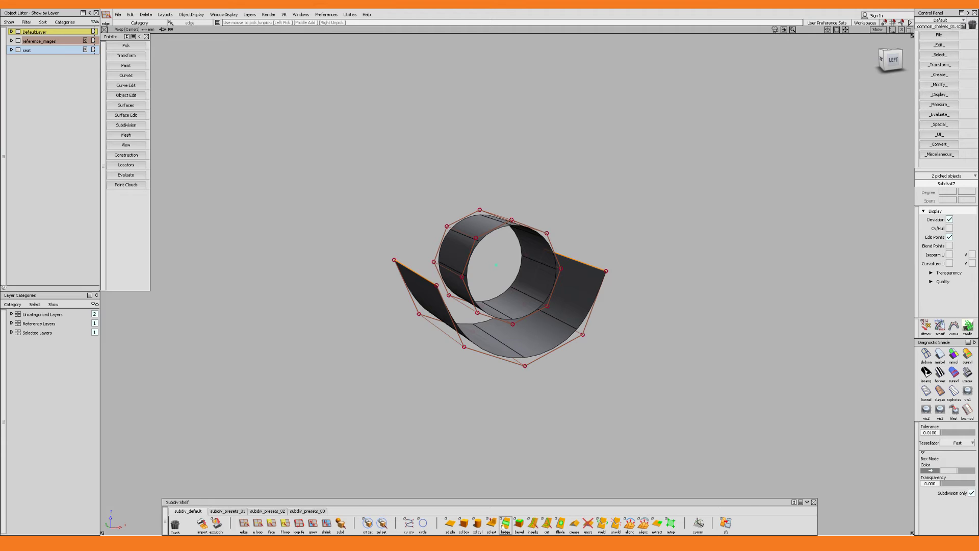
double_click(491, 522)
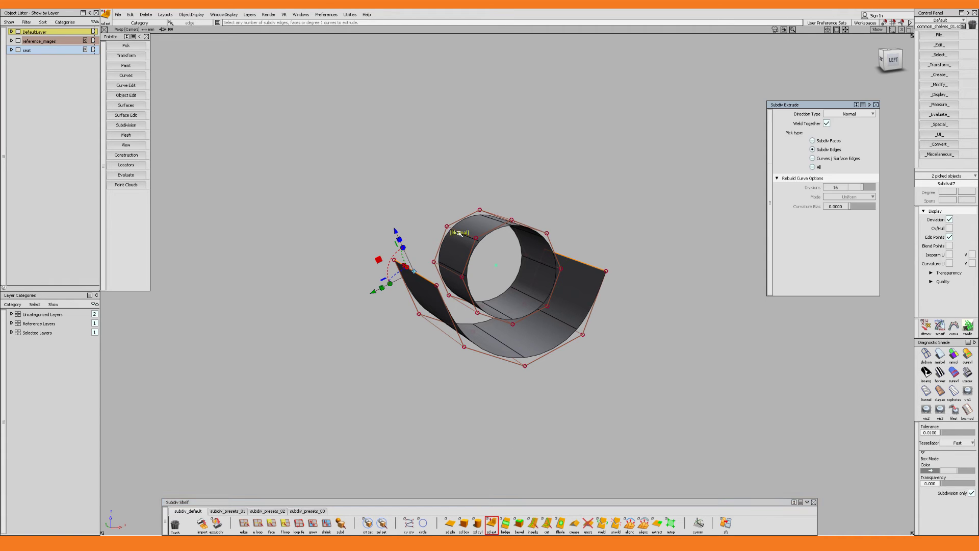
drag(498, 220, 517, 141)
ctrl+shift+middle_drag(517, 141, 519, 164)
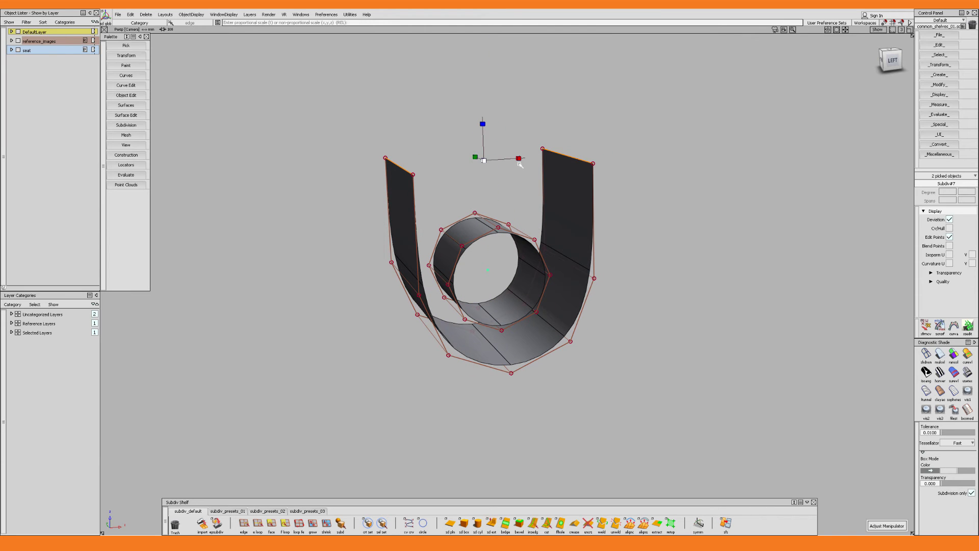
Scale the two top edges of the bracket's side walls apart and raise them slightly so the walls flare outward.
alt+shift+drag(523, 160, 537, 164)
ctrl+shift+middle_drag(501, 114, 499, 104)
drag(499, 103, 498, 95)
alt+shift+middle_drag(502, 101, 503, 126)
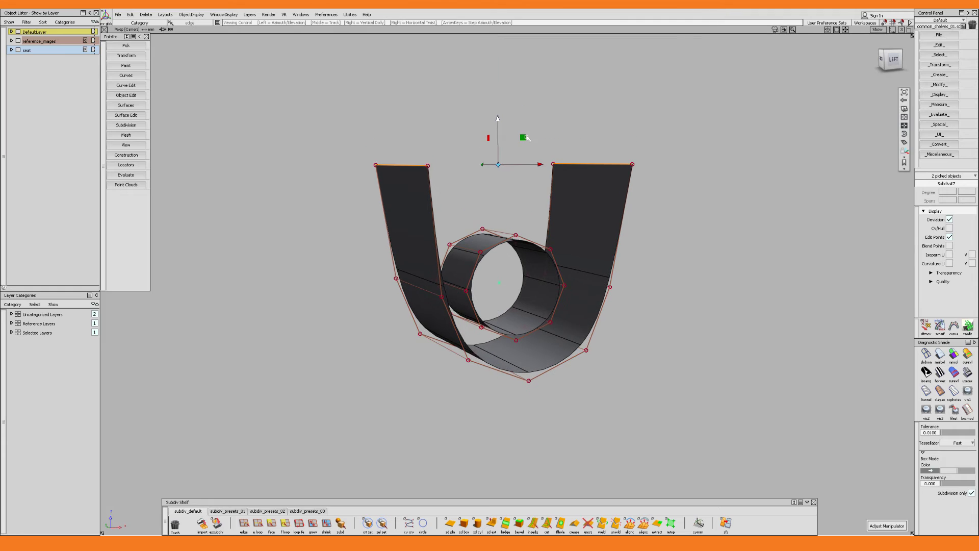
Insert a perpendicular edge across the upper segment of each side wall, at relative parameter 0.5 on the first wall.
double_click(533, 524)
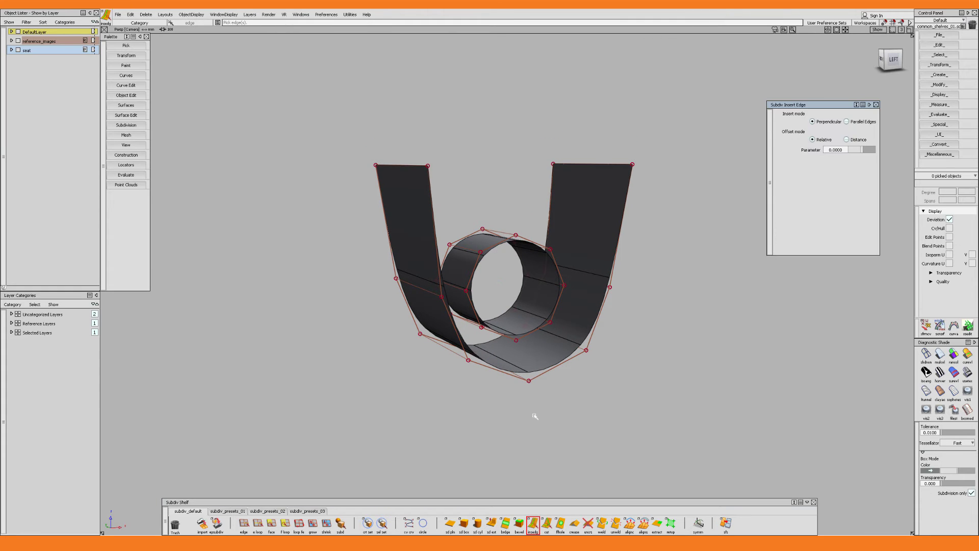
click(628, 213)
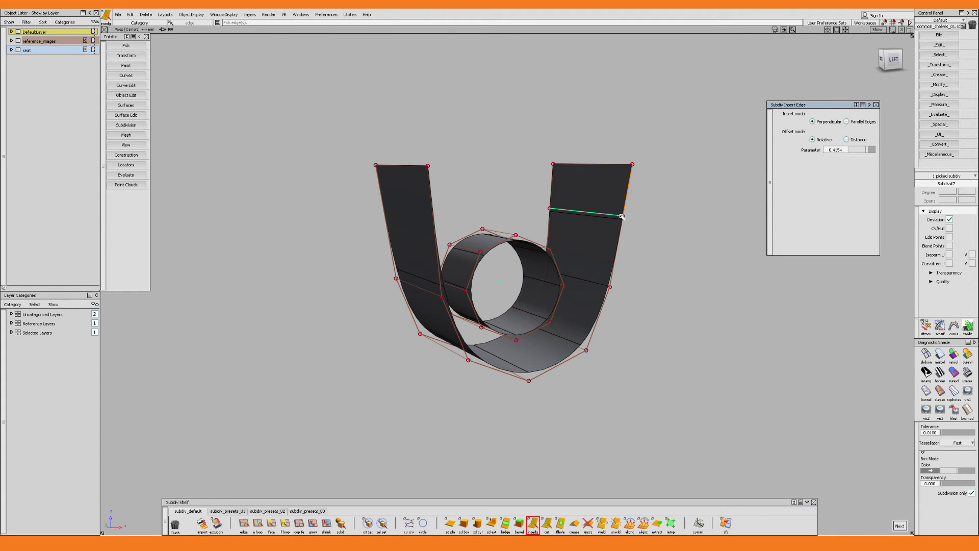
drag(870, 148, 869, 151)
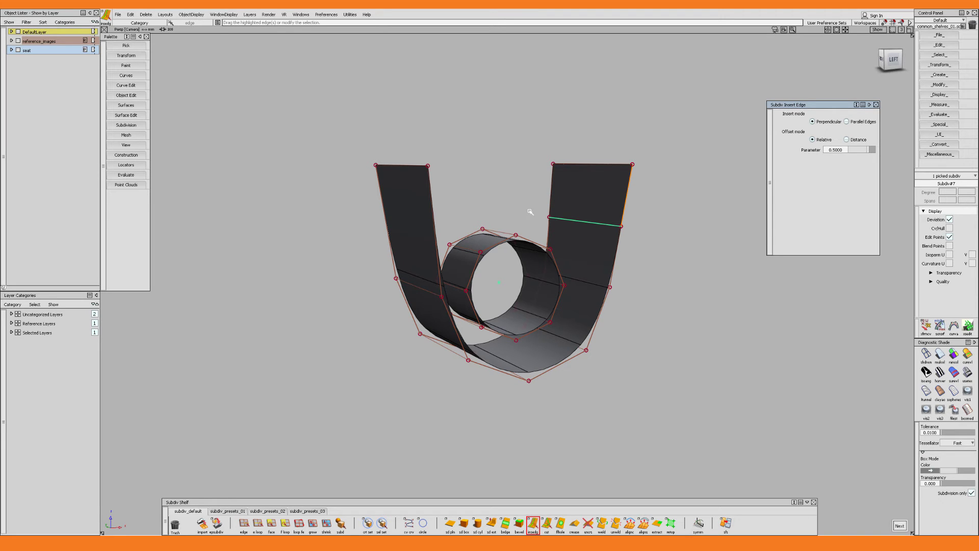
click(434, 220)
ctrl+shift+drag(433, 219, 419, 190)
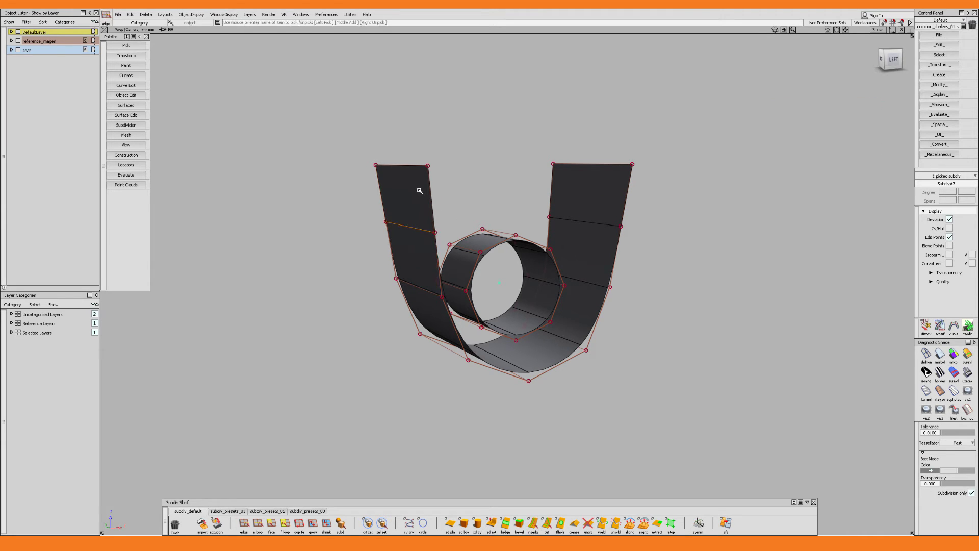
Bridge the upper end edges of the two side walls with 1 division and display the model in box mode.
click(430, 193)
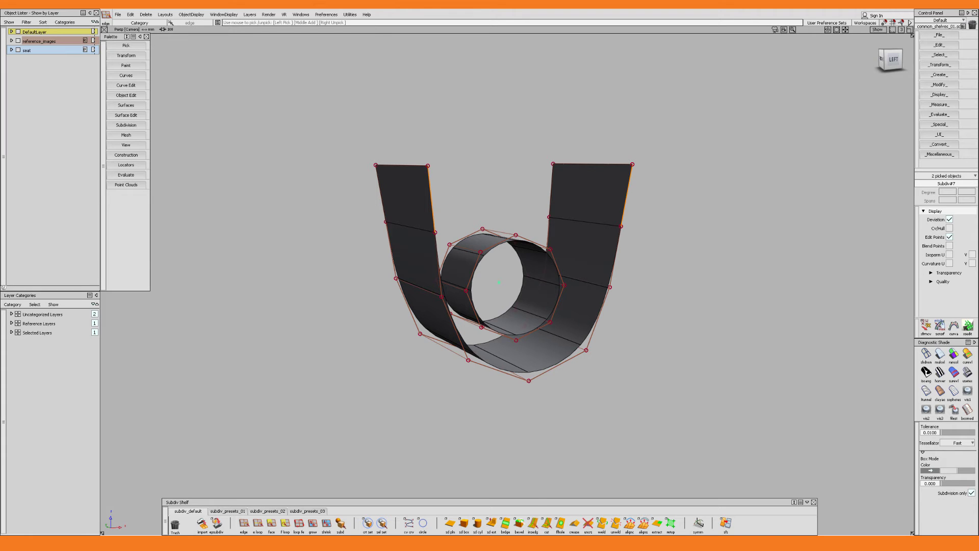
click(506, 523)
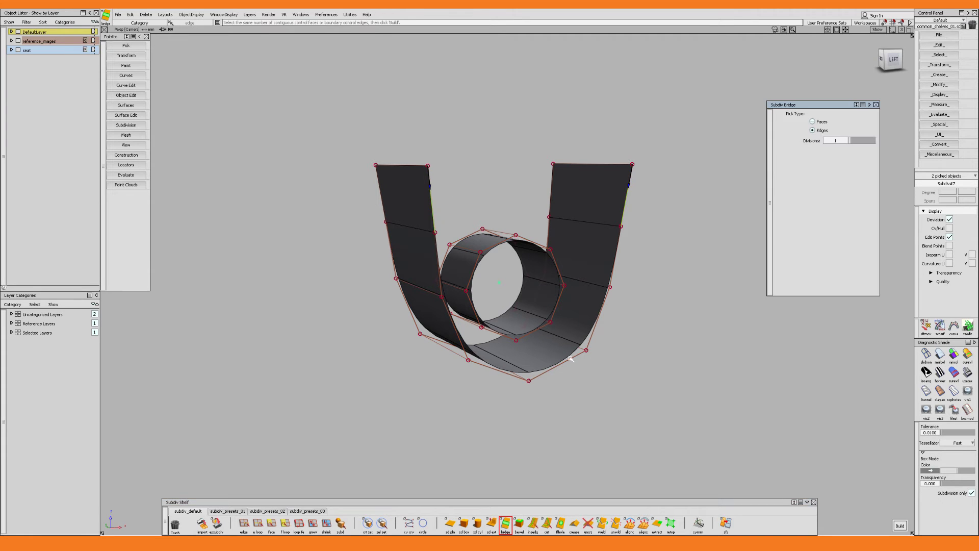
alt+shift+drag(646, 239, 610, 253)
key(space)
click(628, 305)
key(alt+shift+b)
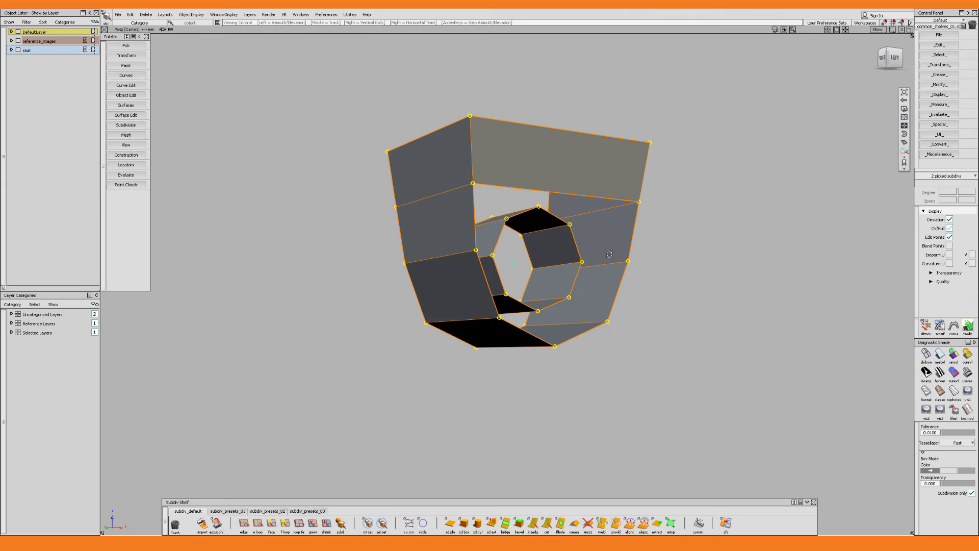
Insert a vertical edge through the bridged end face at relative parameter 0.5.
click(698, 231)
ctrl+shift+click(698, 231)
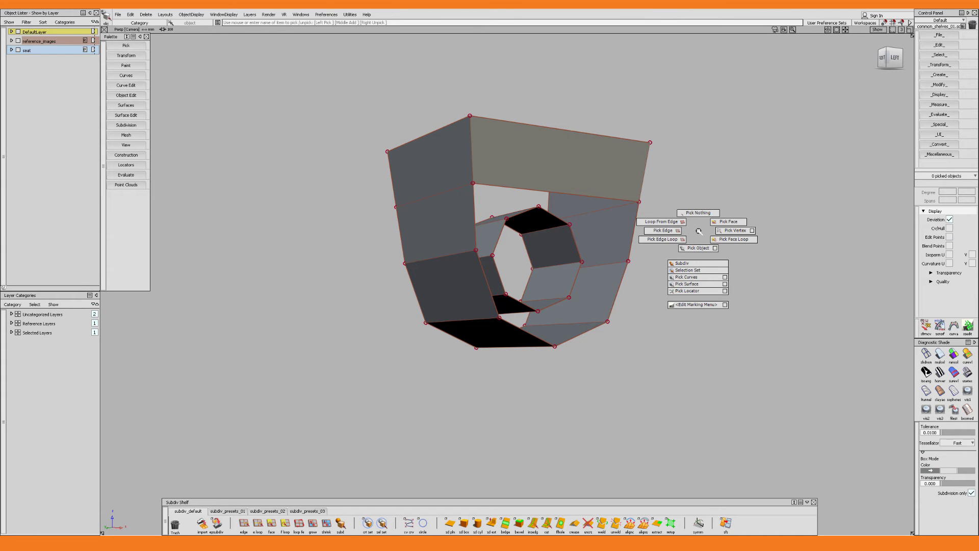
double_click(533, 523)
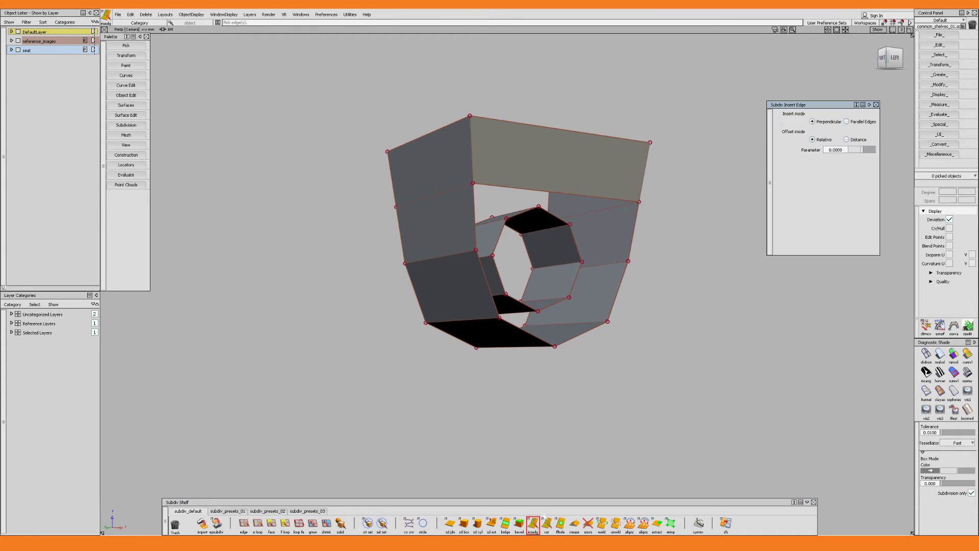
click(539, 191)
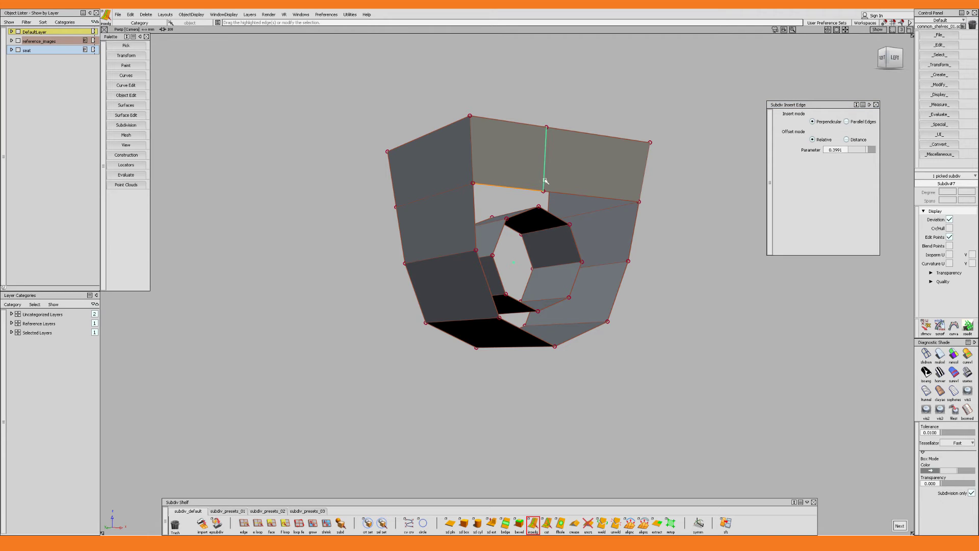
click(864, 149)
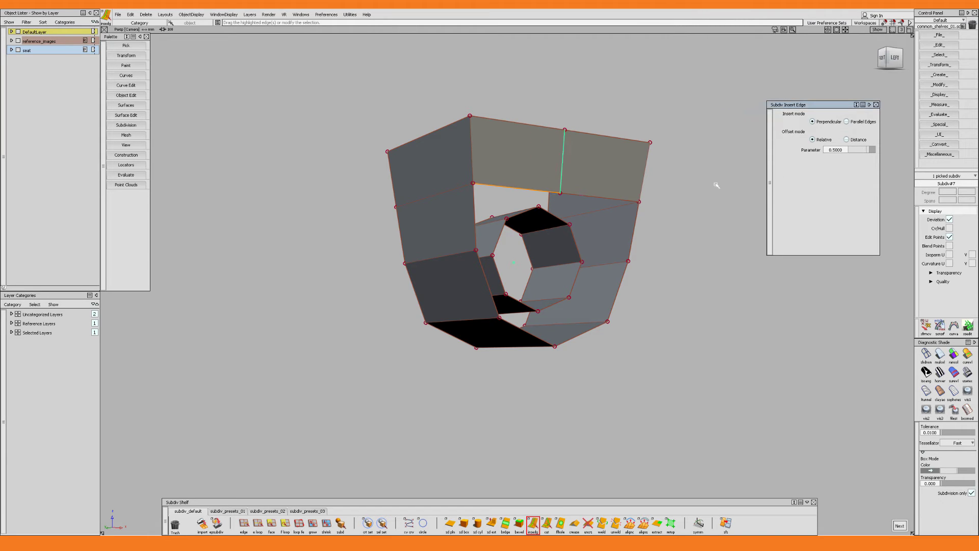
Bridge the edge loop of the outer end opening to the inner cylinder's end loop with 1 division.
alt+shift+drag(680, 194, 628, 224)
click(634, 215)
click(498, 203)
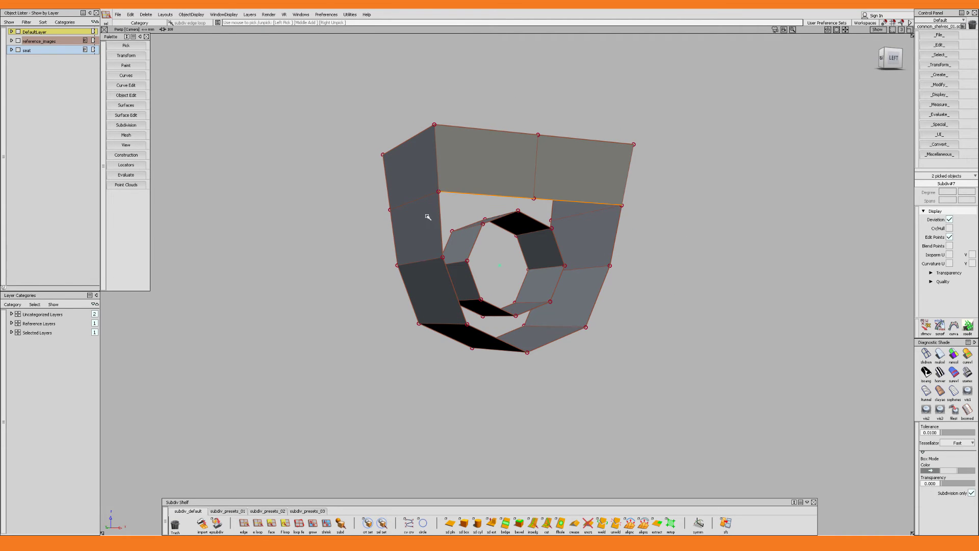
click(443, 216)
click(537, 220)
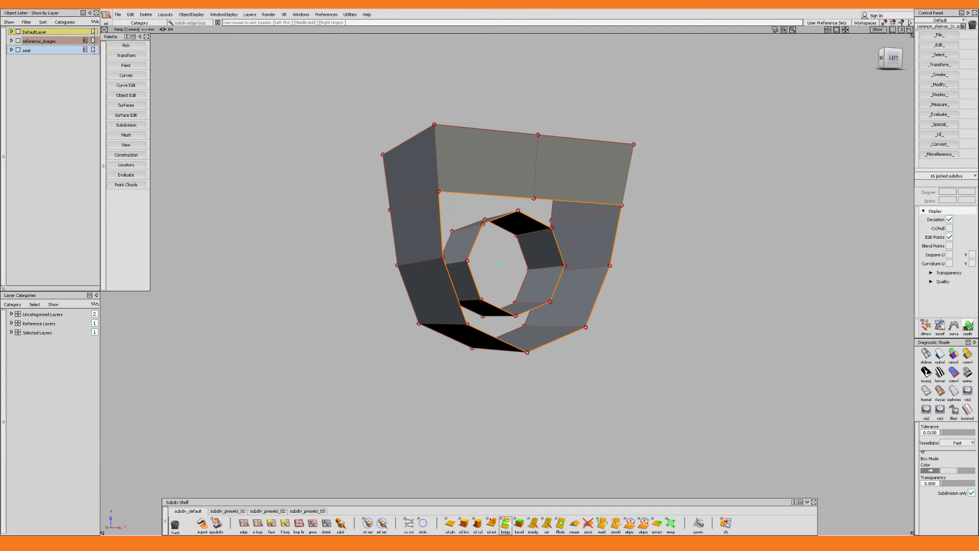
click(505, 523)
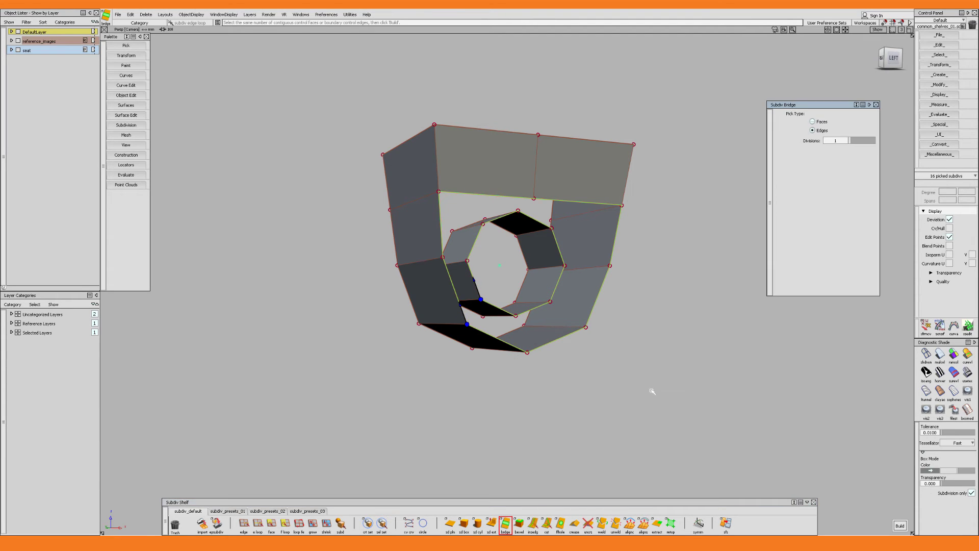
click(899, 526)
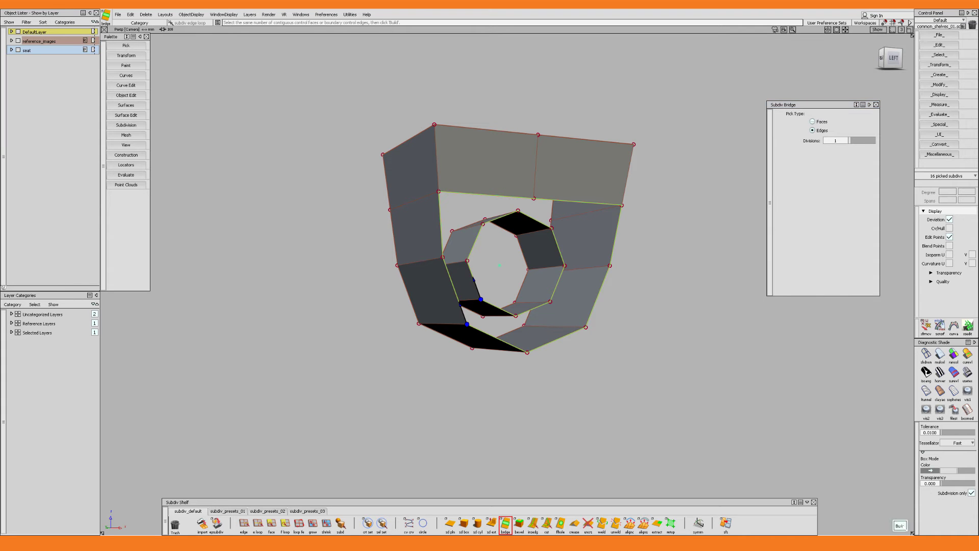
Flatten the control points of the bracket's closed end into one plane by scaling them along the bracket's length.
alt+shift+drag(678, 336, 724, 320)
key(space)
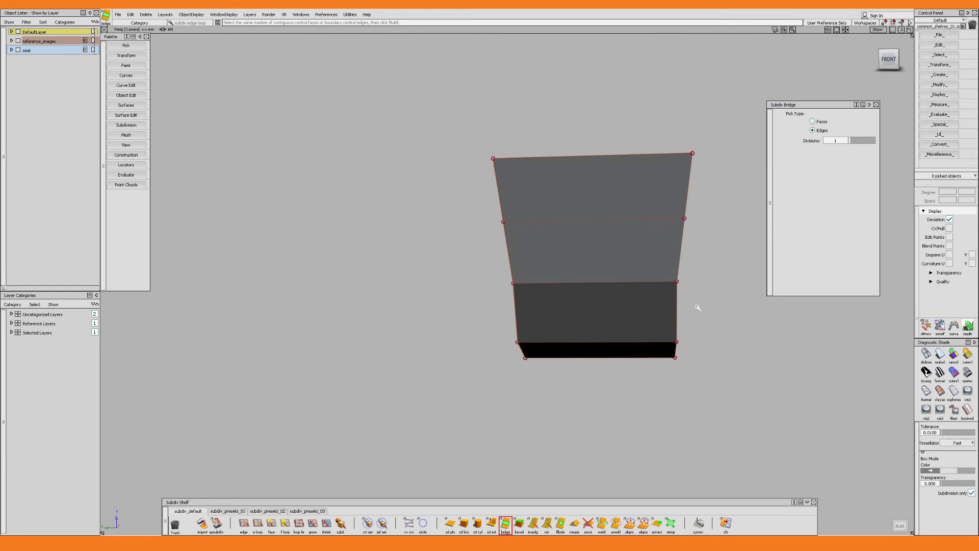
key(3)
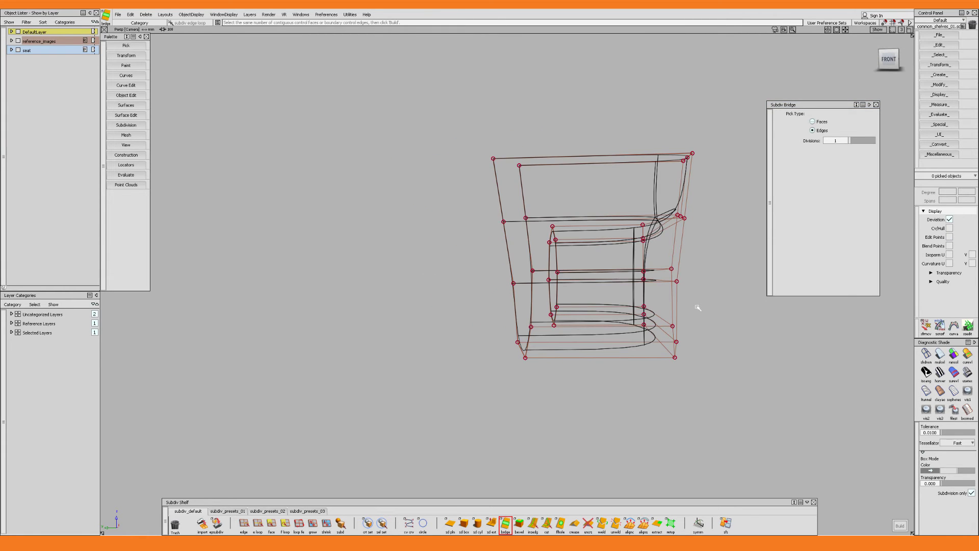
drag(613, 103, 744, 414)
key(r)
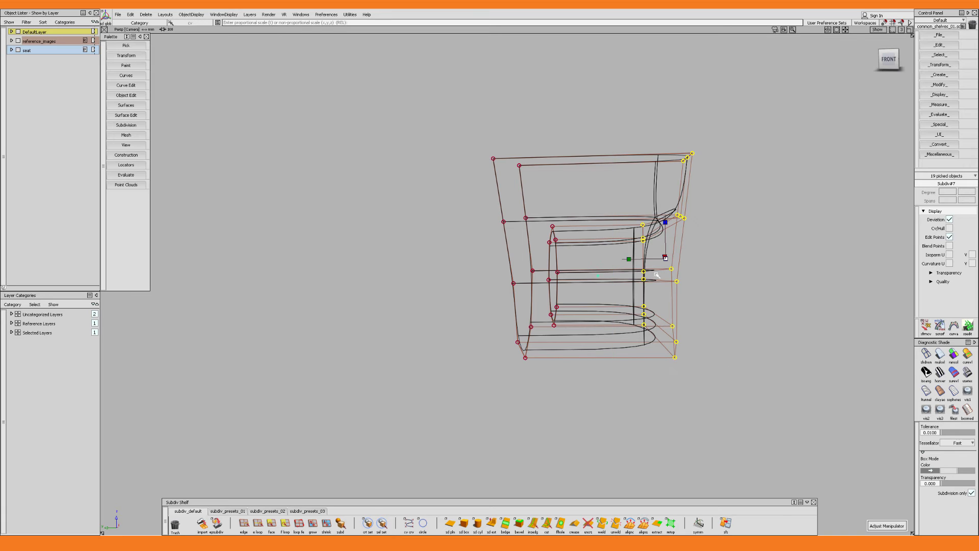
drag(630, 260, 754, 294)
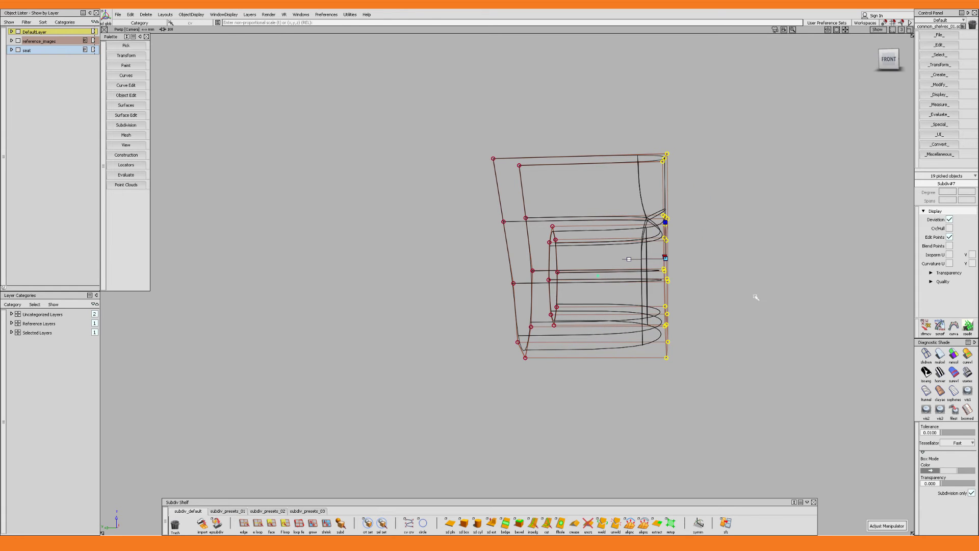
Flatten the control points of the bracket's open end into one plane by scaling them along the bracket's length.
alt+shift+drag(532, 305, 641, 300)
drag(476, 96, 590, 425)
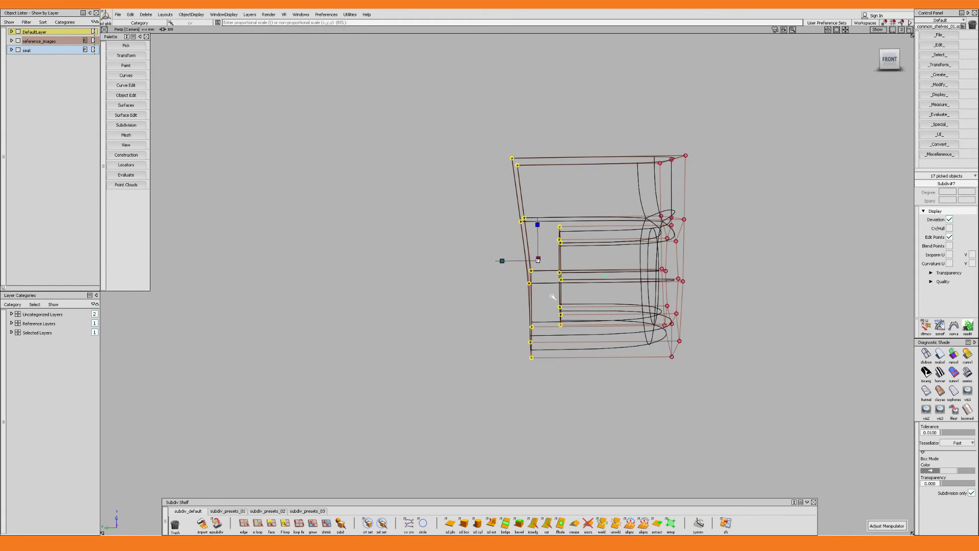
drag(502, 261, 398, 287)
mouse_move(713, 293)
alt+shift+mouse_down()
mouse_move(632, 316)
mouse_move(735, 287)
mouse_move(626, 294)
alt+shift+mouse_up()
click(649, 296)
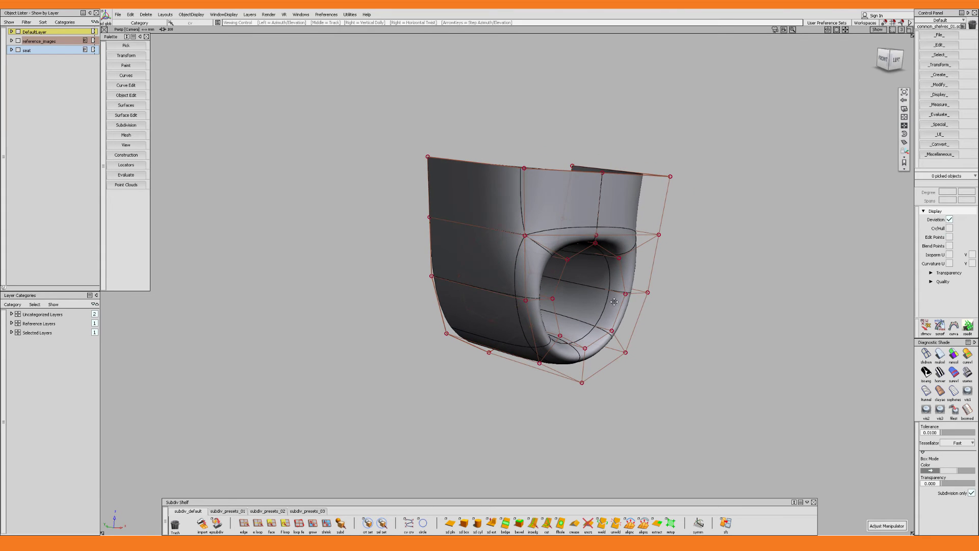
Insert supporting edge loops close to the closed end, around the outer walls and inside the tube hole, to tighten the rounded corners.
alt+shift+middle_drag(648, 295, 656, 287)
alt+shift+drag(656, 286, 628, 272)
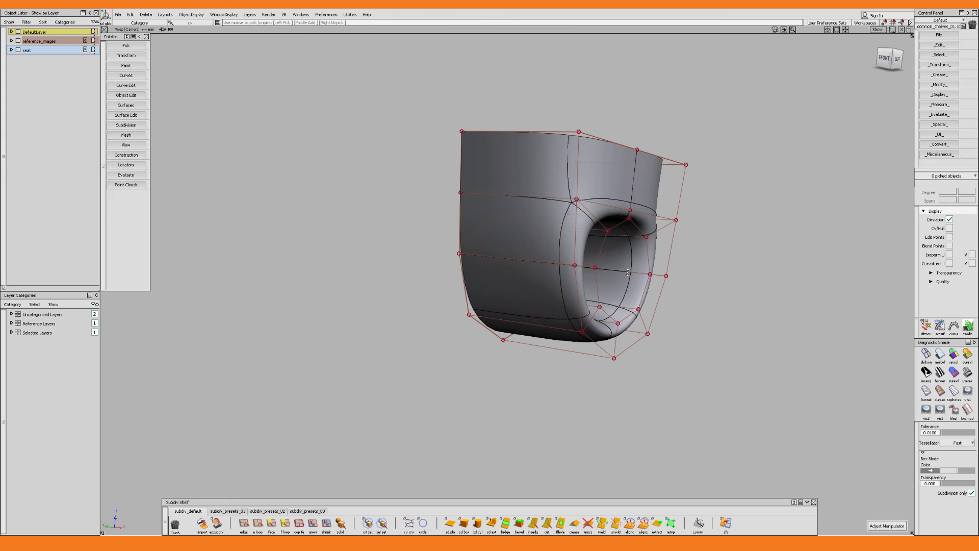
click(532, 522)
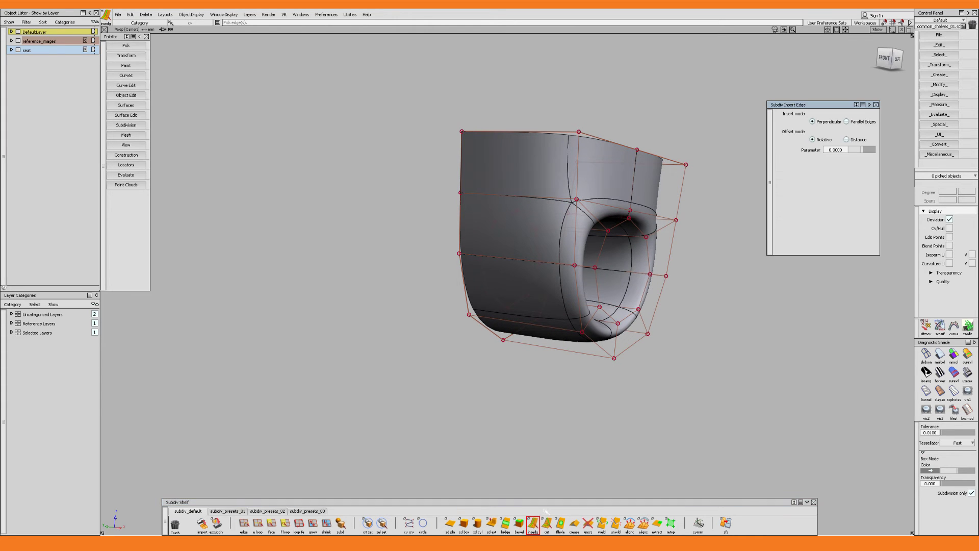
click(606, 357)
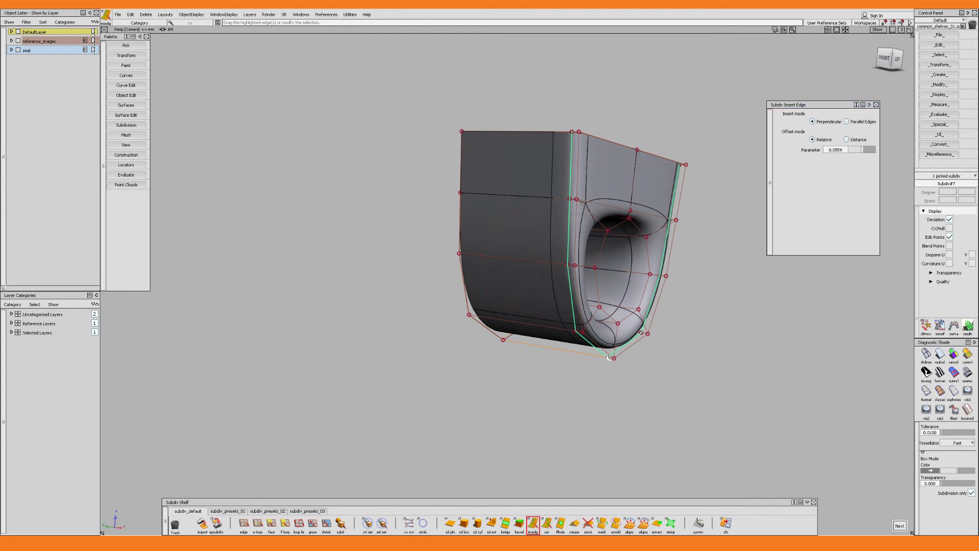
drag(603, 356, 679, 312)
click(654, 274)
click(638, 336)
click(667, 272)
key(e)
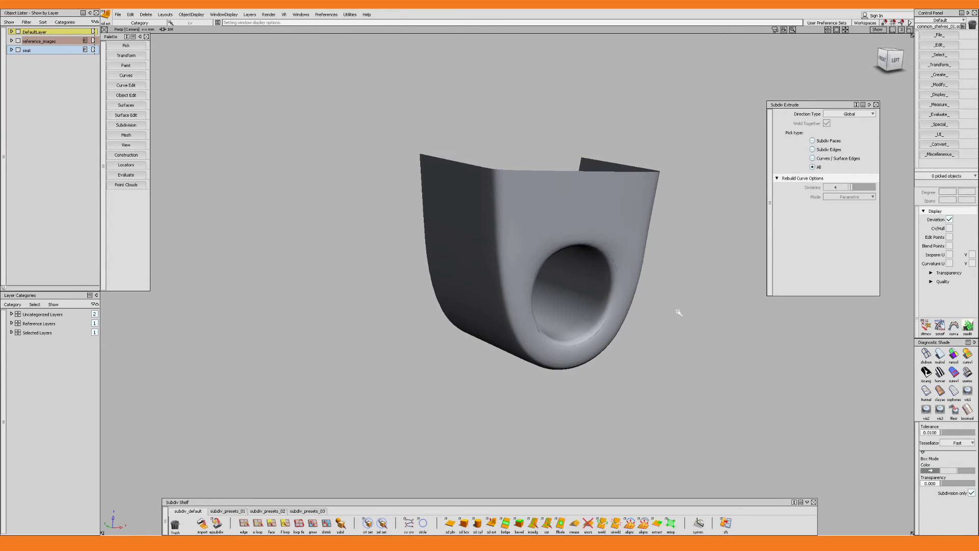
alt+shift+drag(665, 246, 664, 250)
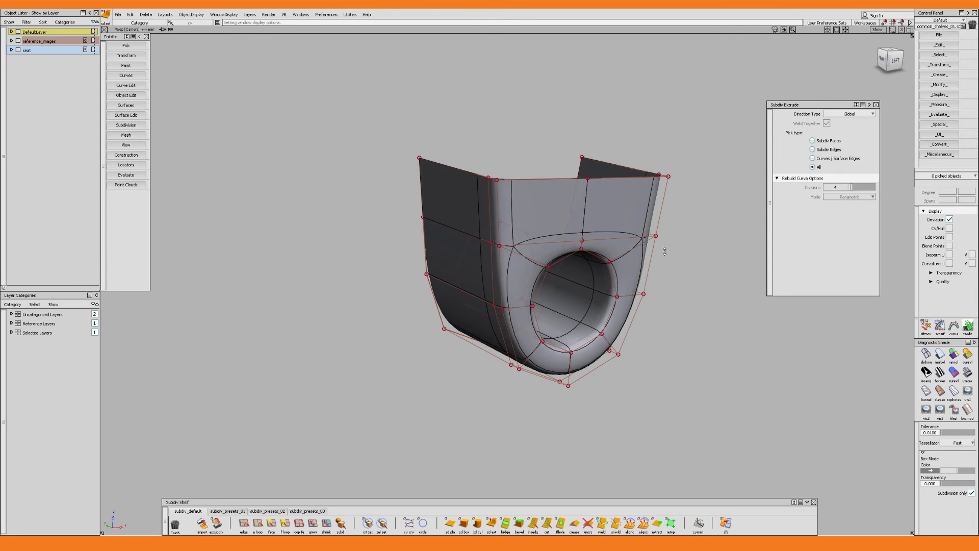
In the top view, create a mirrored duplicate of the bracket half across its open end.
key(F5)
alt+shift+middle_drag(558, 295, 594, 271)
alt+shift+right_drag(594, 271, 548, 255)
ctrl+shift+drag(525, 247, 489, 233)
click(572, 251)
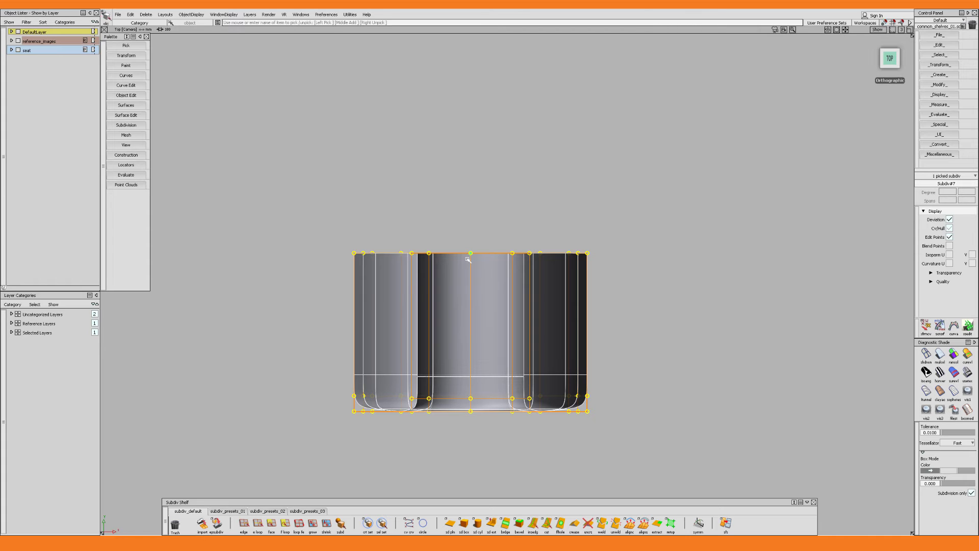
key(ctrl+d)
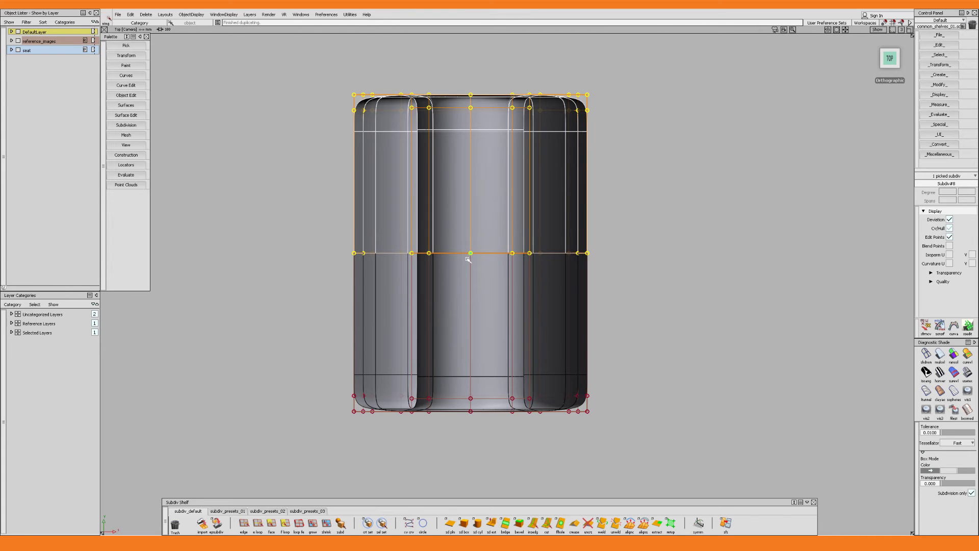
Weld the points along the seam between the two bracket halves, using To Tolerance with a 0.0100 weld tolerance.
ctrl+shift+drag(468, 259, 463, 237)
alt+shift+right_drag(463, 237, 485, 245)
alt+shift+middle_drag(485, 246, 485, 252)
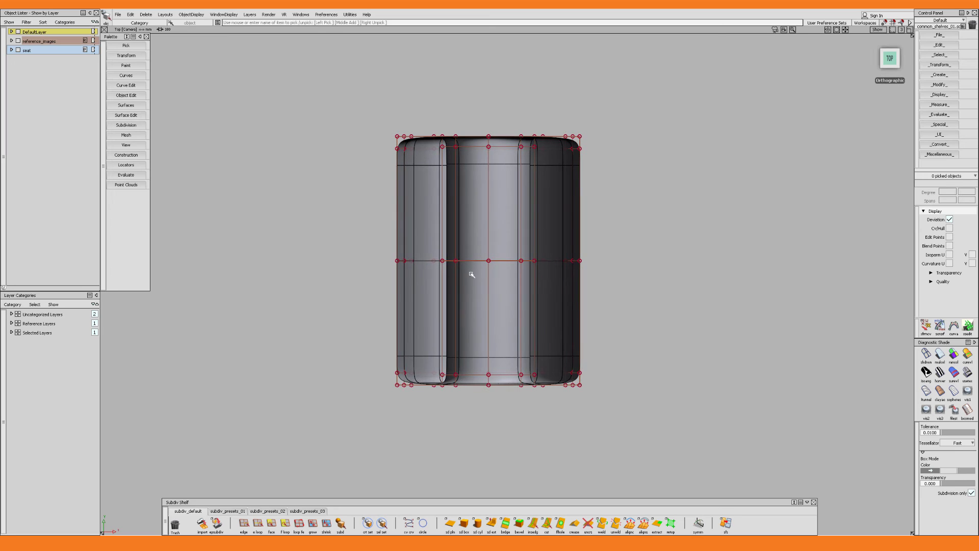
drag(341, 232, 657, 286)
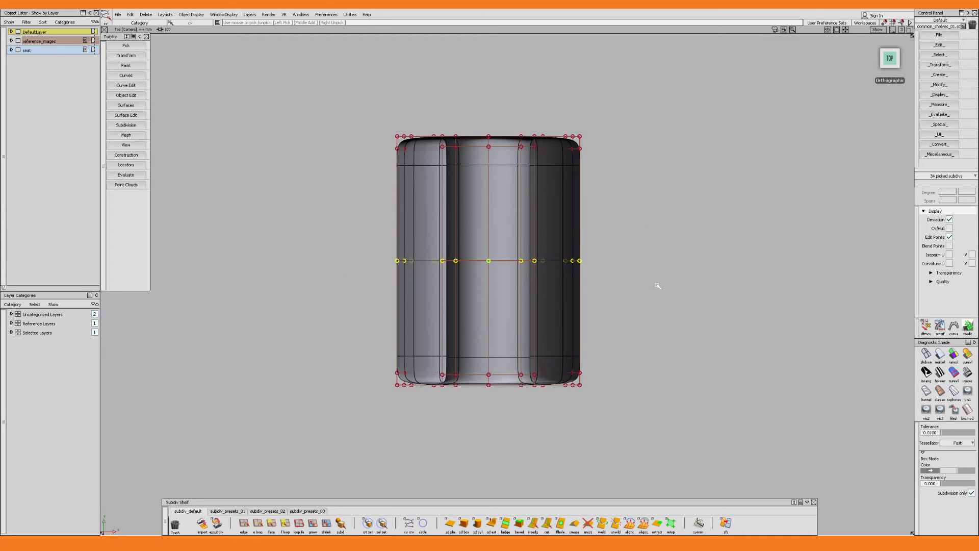
click(602, 522)
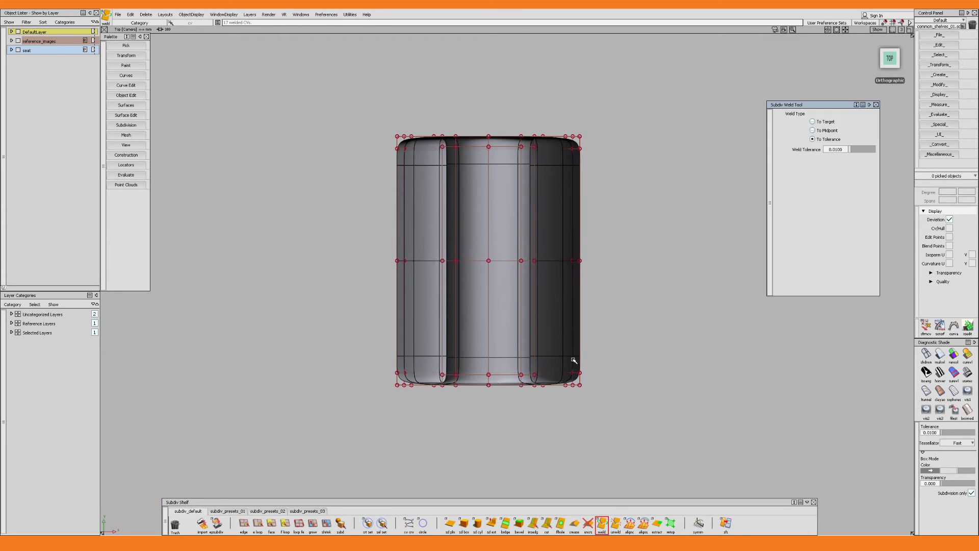
alt+shift+drag(572, 361, 611, 303)
alt+shift+middle_drag(499, 272, 556, 337)
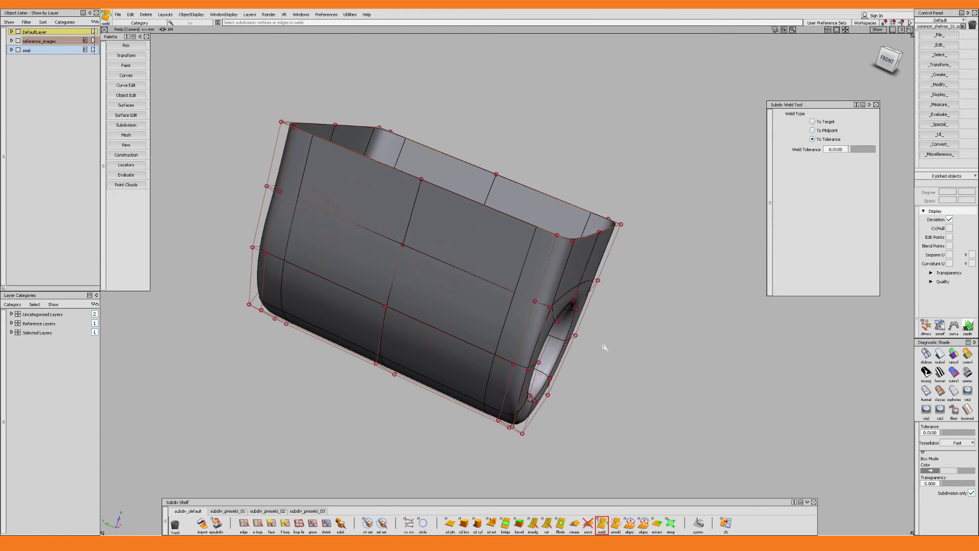
Scale the welded bracket's points down along its length to shorten the bracket.
alt+shift+drag(605, 345, 675, 310)
alt+shift+right_drag(674, 310, 512, 346)
alt+shift+drag(511, 345, 598, 324)
key(c)
drag(299, 134, 724, 456)
key(s)
drag(475, 299, 526, 353)
alt+shift+drag(578, 344, 617, 322)
Bring back the seat, the leg and the reference images around the bracket in the perspective view.
key(ctrl+m)
key(ctrl+i)
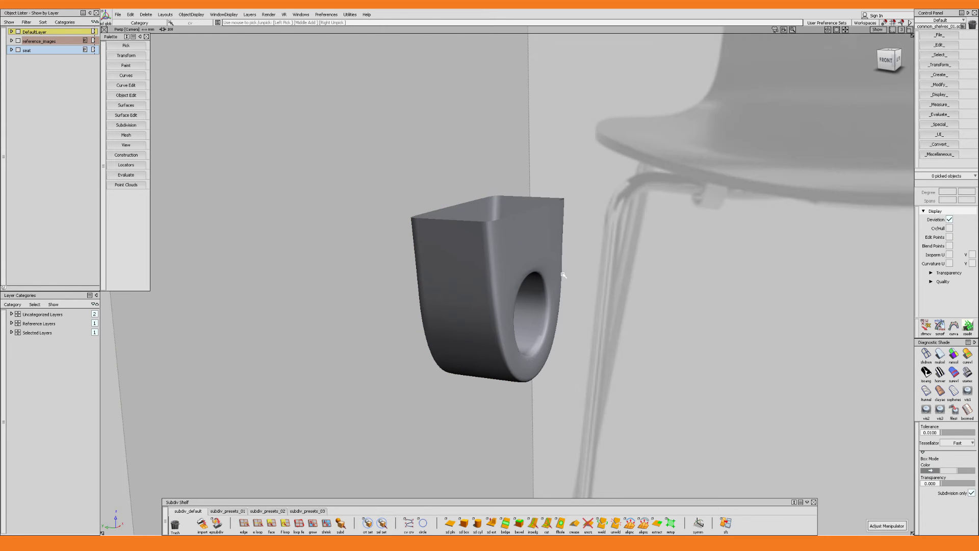
alt+shift+right_drag(601, 281, 598, 320)
key(ctrl+m)
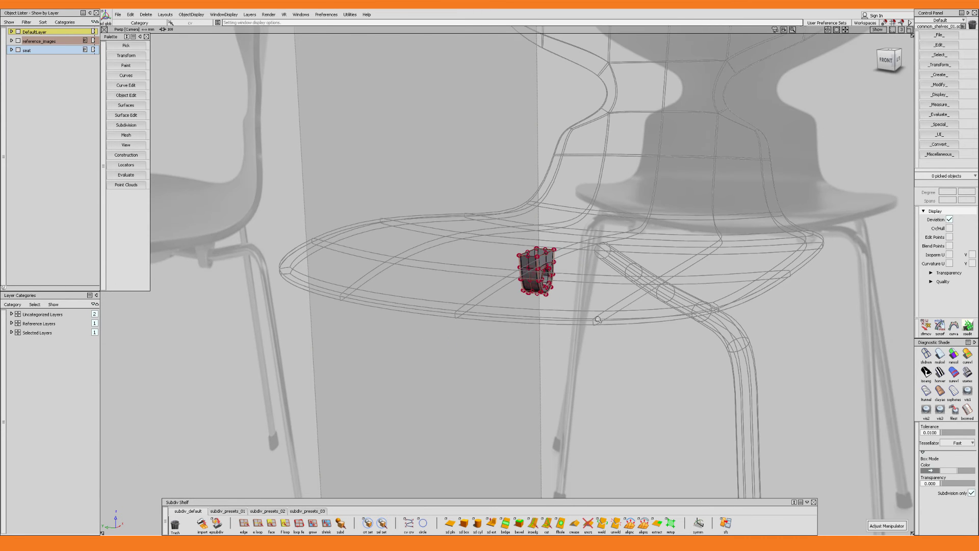
Move the bracket over the leg tube in the top view and rotate it in line with the tube's angle.
alt+shift+drag(597, 296, 544, 355)
ctrl+shift+drag(541, 282, 527, 280)
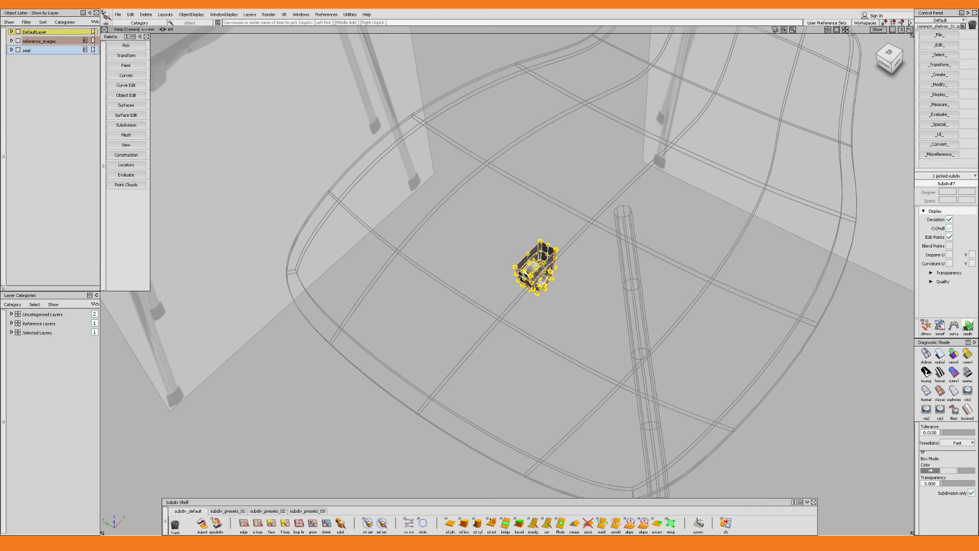
key(F5)
alt+shift+middle_drag(529, 286, 551, 253)
key(w)
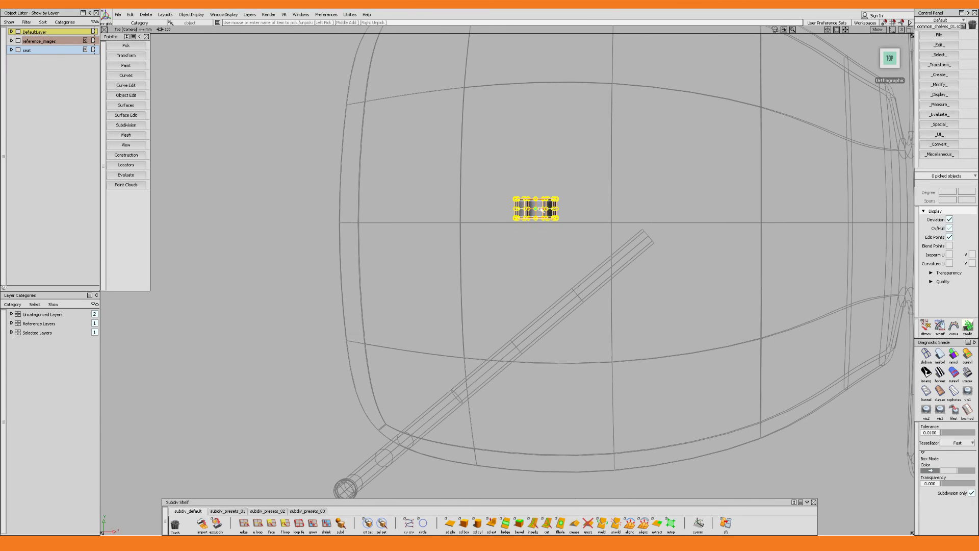
drag(534, 170, 538, 192)
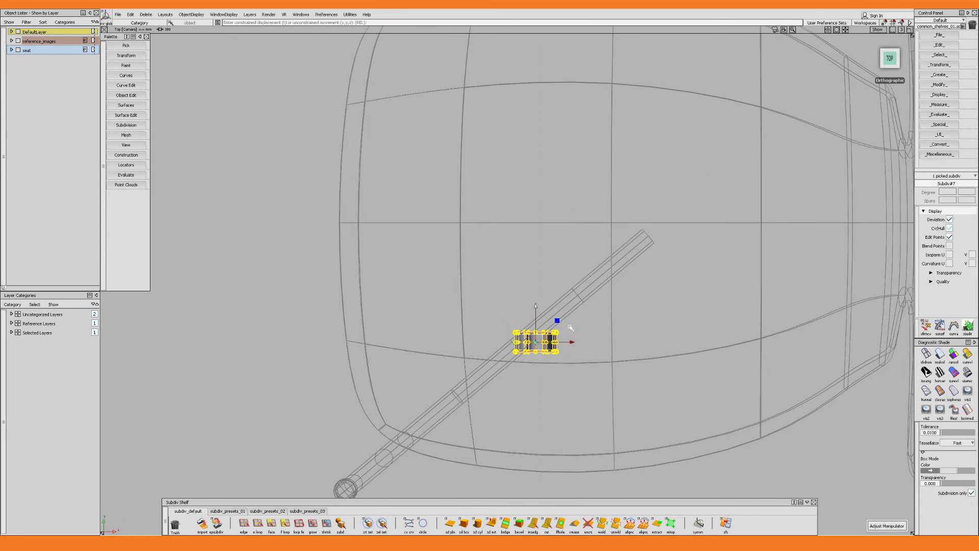
alt+shift+right_drag(570, 328, 583, 213)
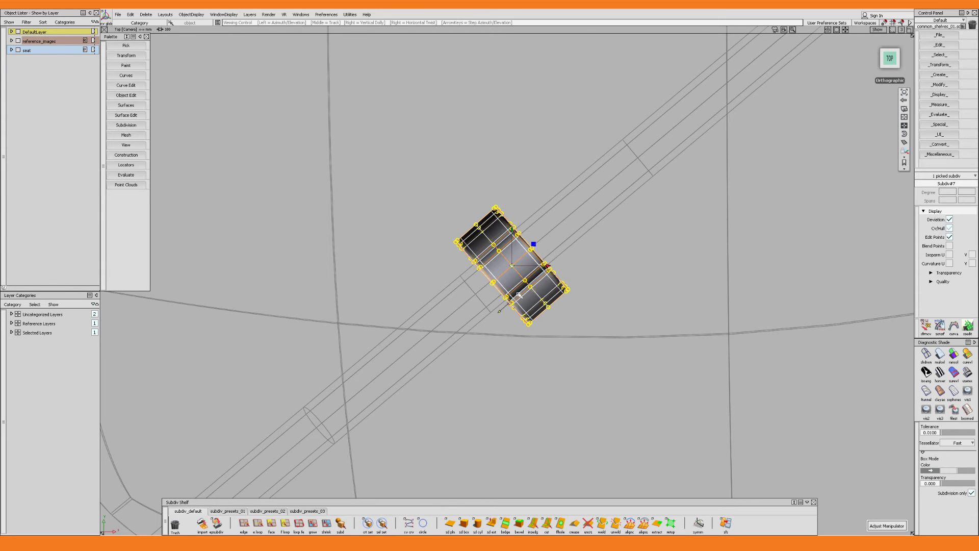
Fine-tune the bracket's height so it surrounds the leg tube and meets the seat's underside.
alt+shift+drag(531, 245, 567, 248)
click(540, 263)
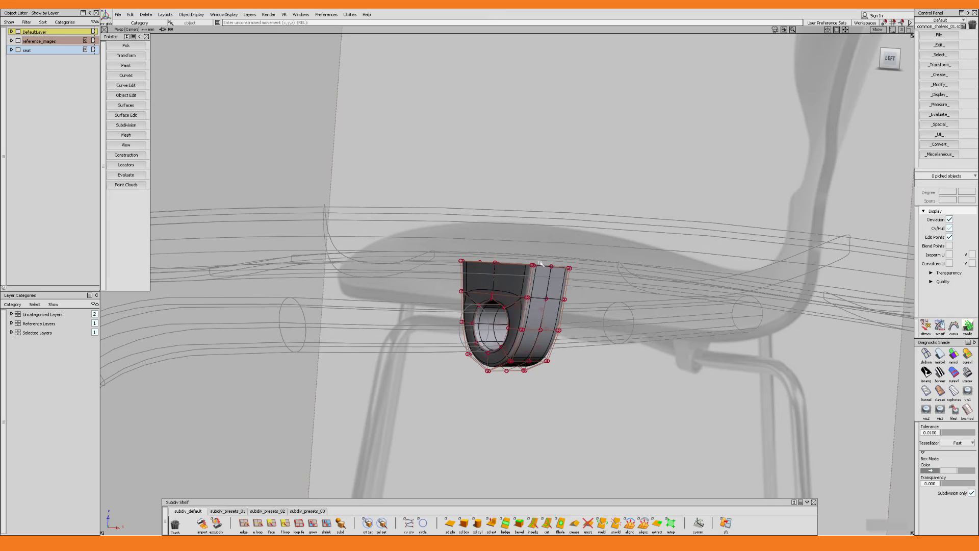
click(566, 307)
mouse_move(503, 275)
alt+shift+mouse_down()
mouse_move(683, 306)
mouse_move(611, 309)
alt+shift+mouse_up()
click(494, 312)
mouse_move(493, 314)
alt+shift+mouse_down()
mouse_move(586, 288)
mouse_move(561, 286)
mouse_move(526, 309)
mouse_move(495, 298)
alt+shift+mouse_up()
drag(501, 264, 501, 262)
mouse_move(566, 301)
alt+shift+mouse_down()
mouse_move(604, 280)
mouse_move(586, 304)
alt+shift+mouse_up()
click(585, 303)
Turn the seat, leg, foot cap and bracket into wireframe templates in the top view.
key(ctrl+t)
drag(656, 173, 723, 340)
key(alt+t)
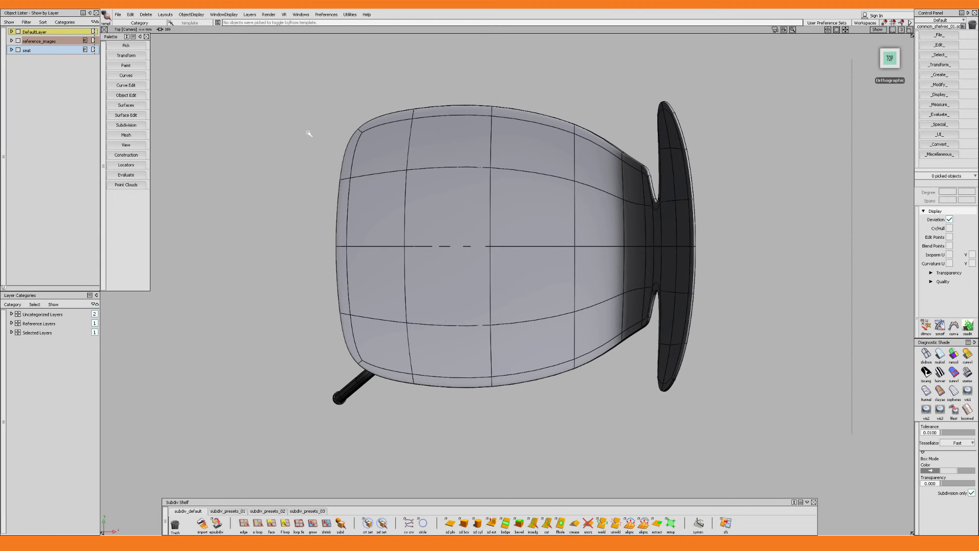
drag(261, 66, 722, 447)
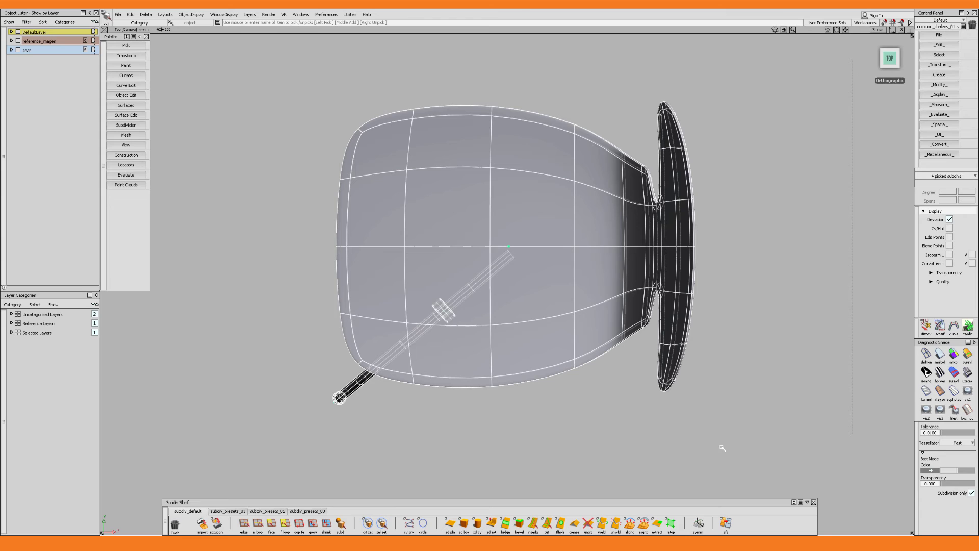
click(722, 447)
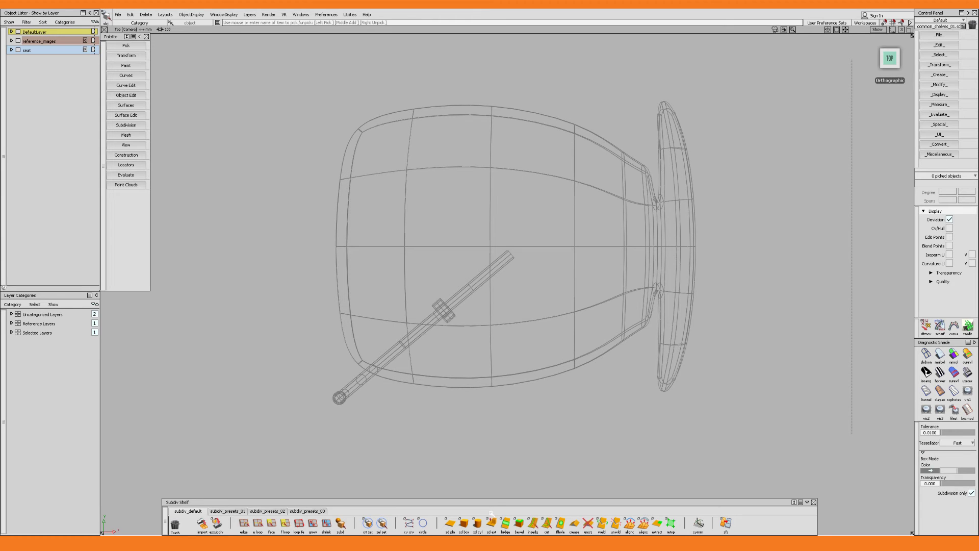
Create a subdivision cylinder with 8 radial spans and 1 Z span at the legs' meeting point and raise it towards the seat's underside.
double_click(478, 522)
click(507, 248)
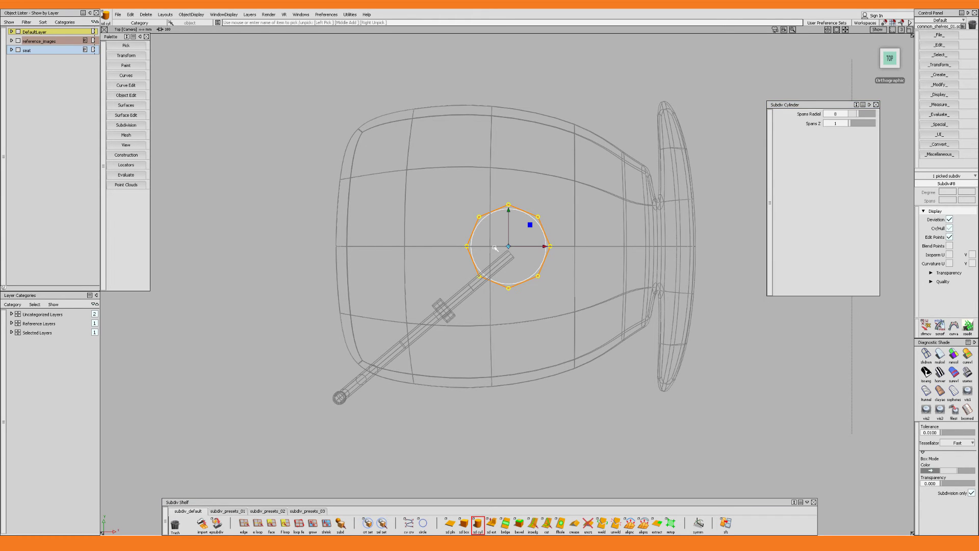
key(F6)
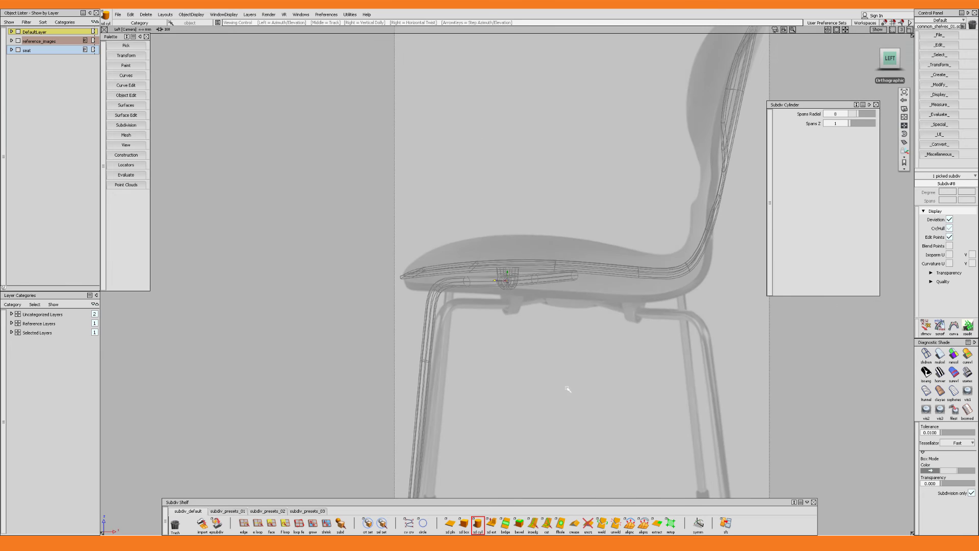
alt+shift+middle_drag(568, 389, 535, 284)
alt+shift+right_drag(535, 284, 515, 300)
drag(524, 402, 524, 159)
scroll(521, 244, up, 5)
scroll(521, 244, up, 3)
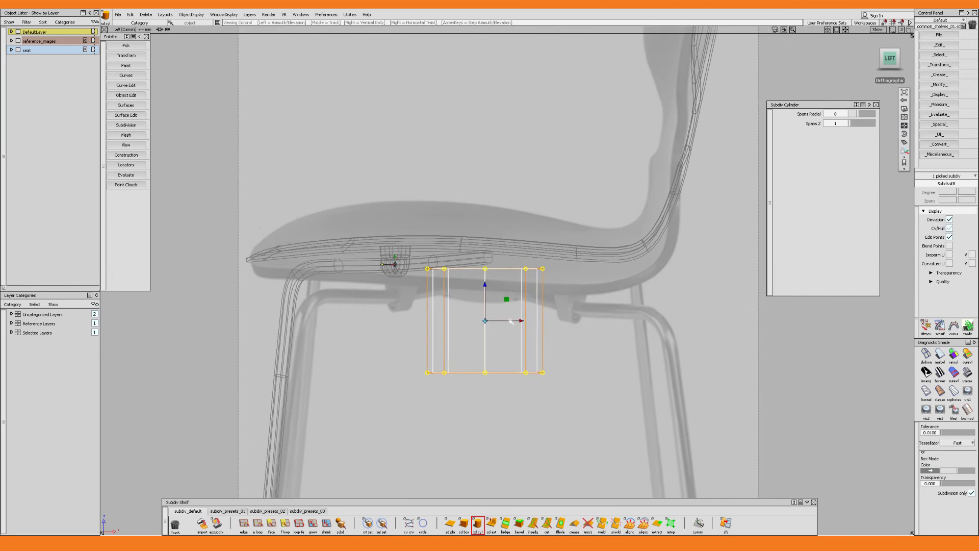
drag(526, 308, 524, 277)
Scale the cylinder down uniformly and move it up so its top meets the seat in the side view.
key(s)
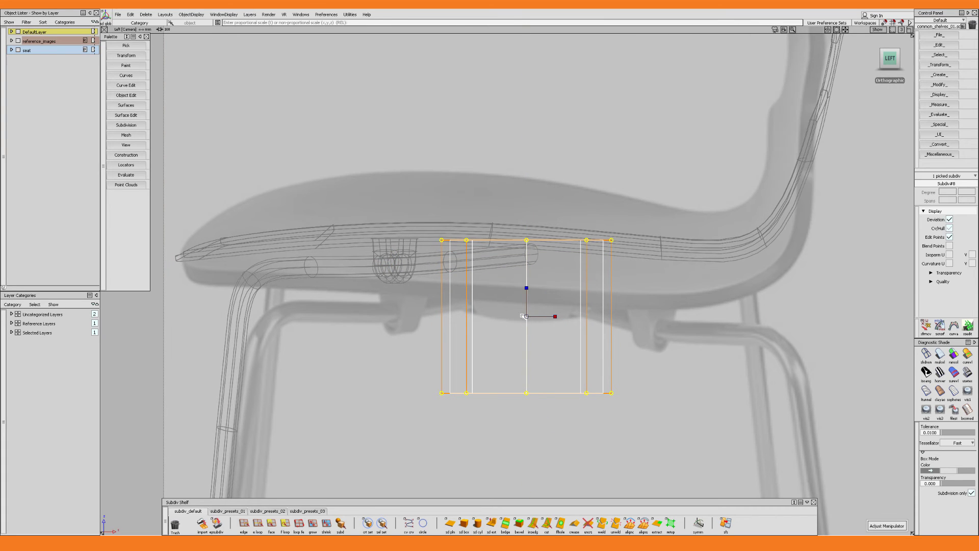
drag(524, 316, 516, 316)
key(w)
drag(526, 281, 526, 270)
Raise the cylinder's bottom row of points to make it a shallow disc.
key(c)
drag(412, 308, 619, 403)
key(w)
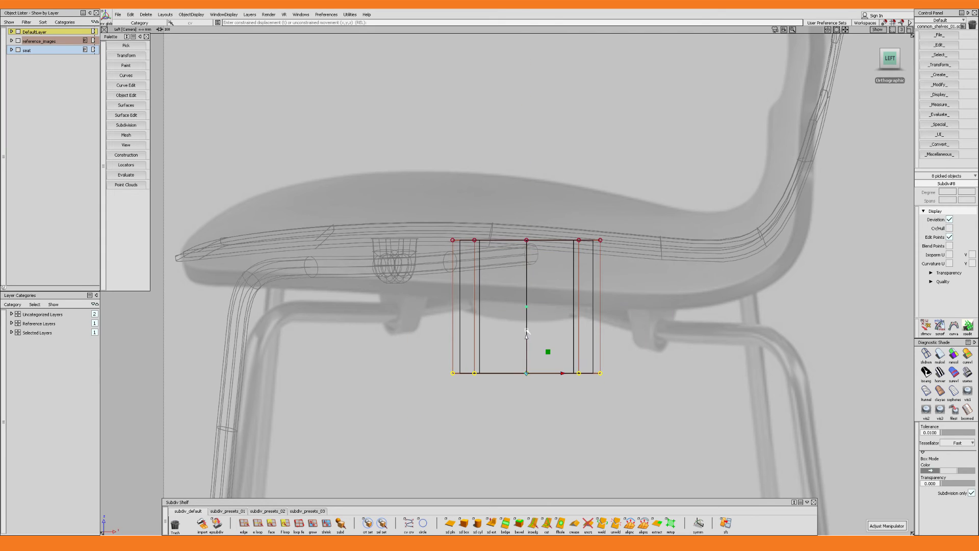
drag(527, 331, 527, 256)
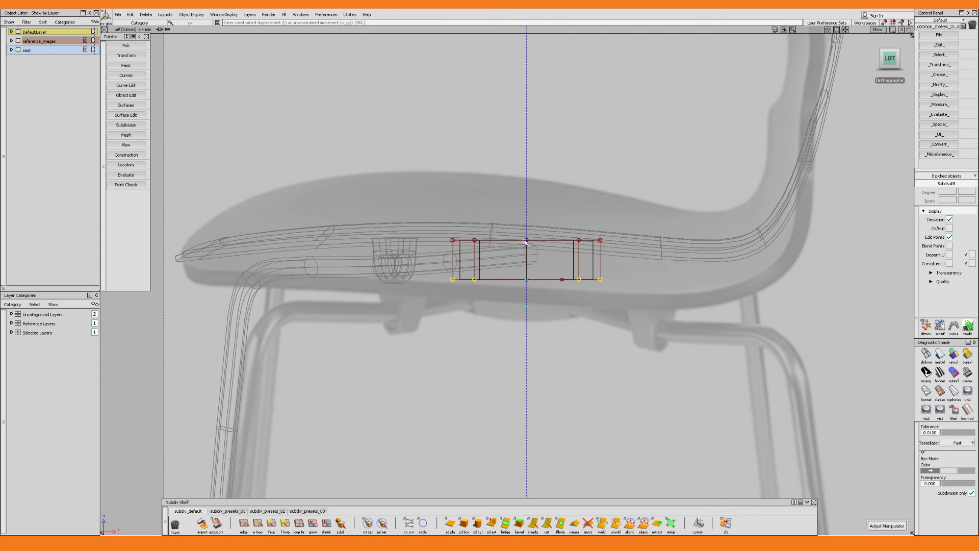
key(n)
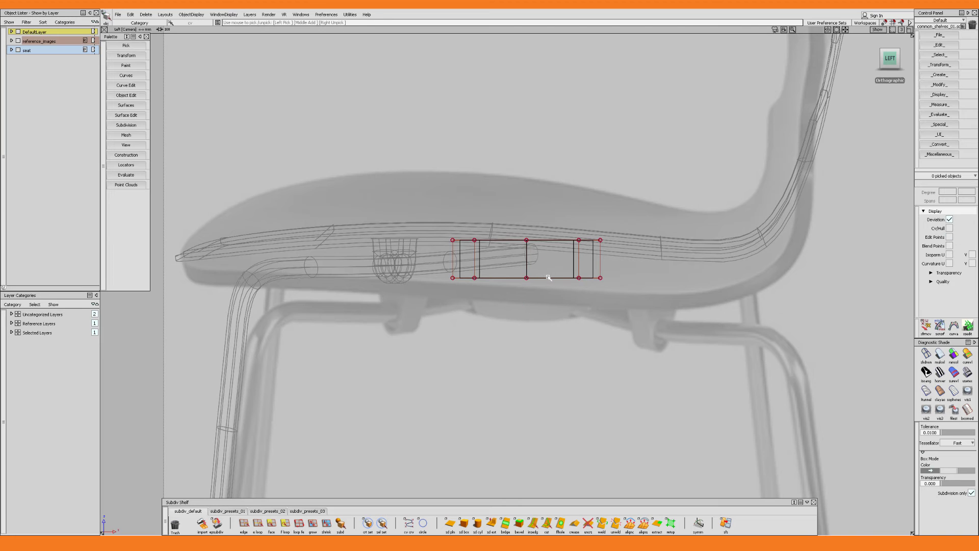
Isolate the shallow cylinder in the perspective view and expose its open underside.
key(q)
click(548, 277)
key(F8)
mouse_move(549, 277)
alt+shift+mouse_down()
mouse_move(550, 291)
mouse_move(548, 277)
mouse_move(536, 288)
alt+shift+mouse_up()
key(5)
scroll(524, 297, up, 3)
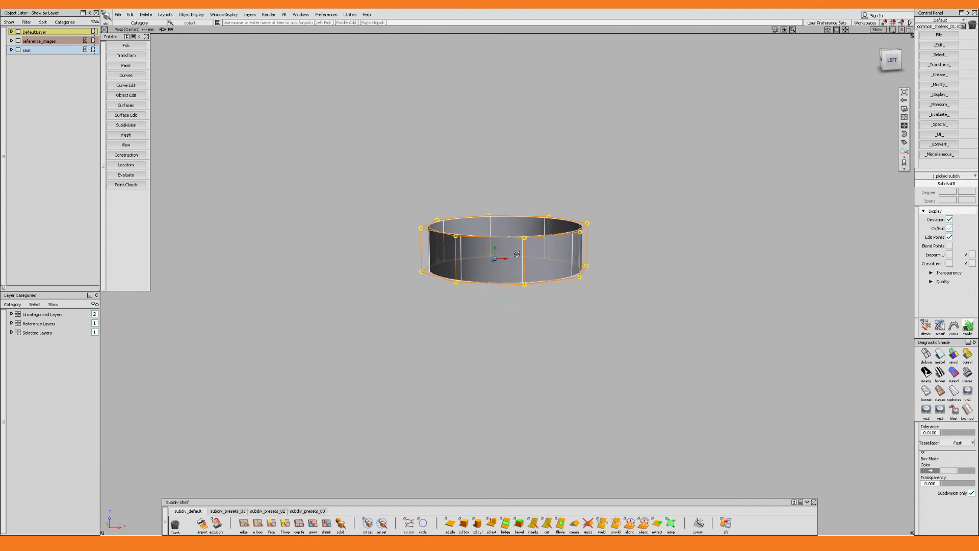
alt+shift+drag(517, 252, 514, 183)
scroll(522, 229, up, 2)
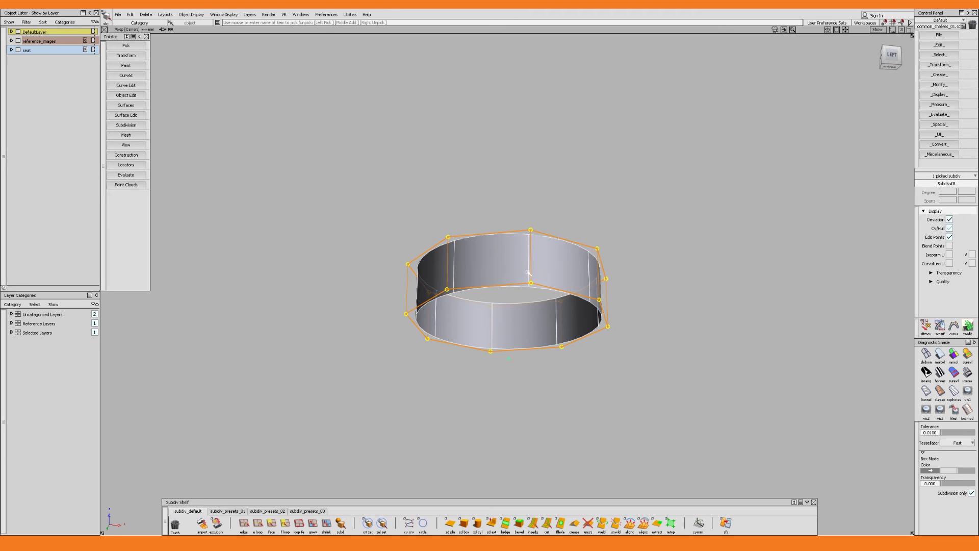
Close the cylinder's bottom opening with Fill Hole in Single Face mode.
drag(537, 310, 539, 373)
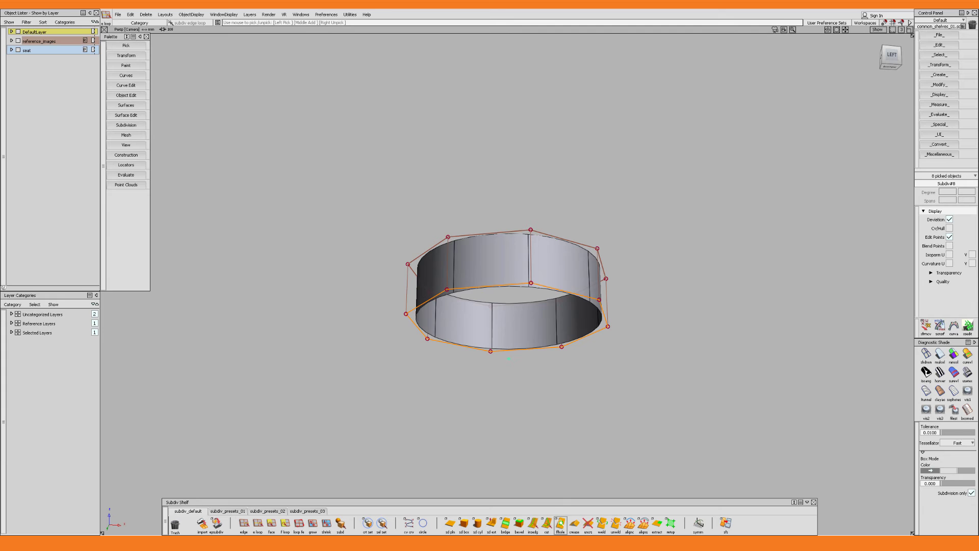
click(560, 522)
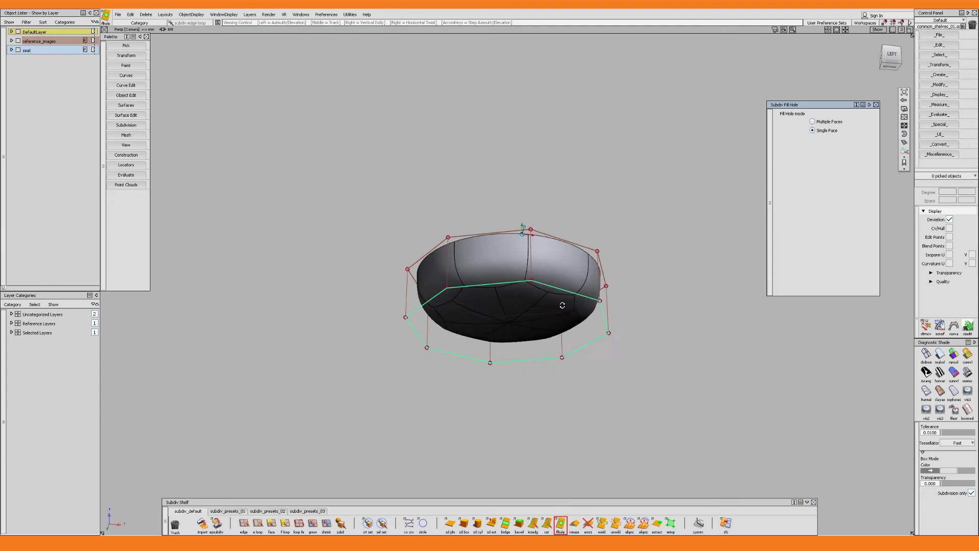
alt+shift+drag(562, 305, 554, 287)
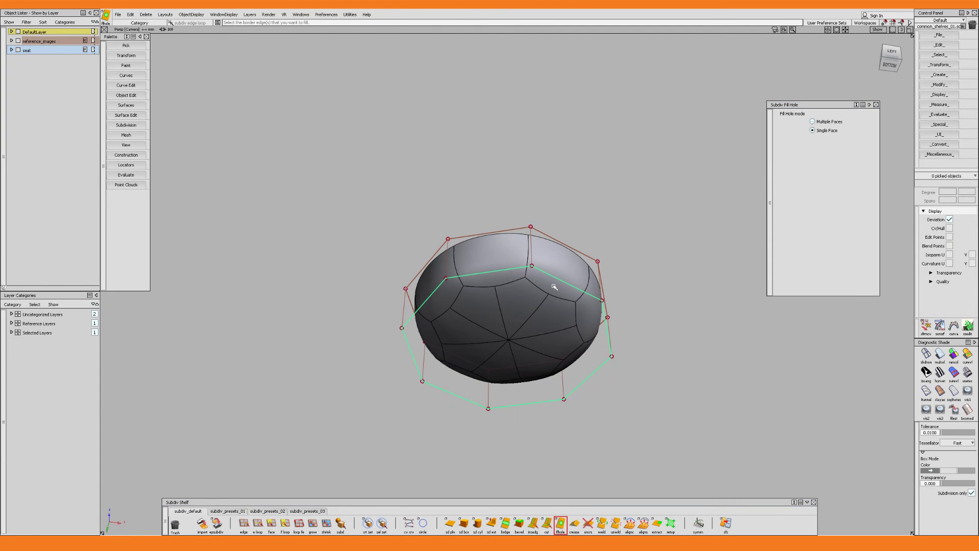
Split the bottom cap with crossing Multicut edges between opposite vertices.
key(c)
click(446, 279)
click(564, 399)
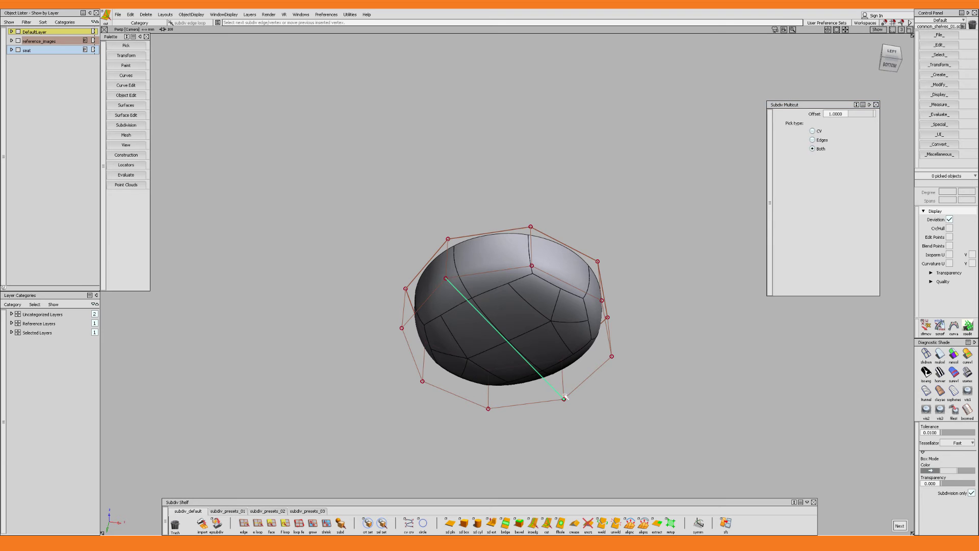
click(601, 300)
alt+shift+drag(525, 301, 504, 327)
Scale the hub's bottom points inward to taper its side wall.
key(F6)
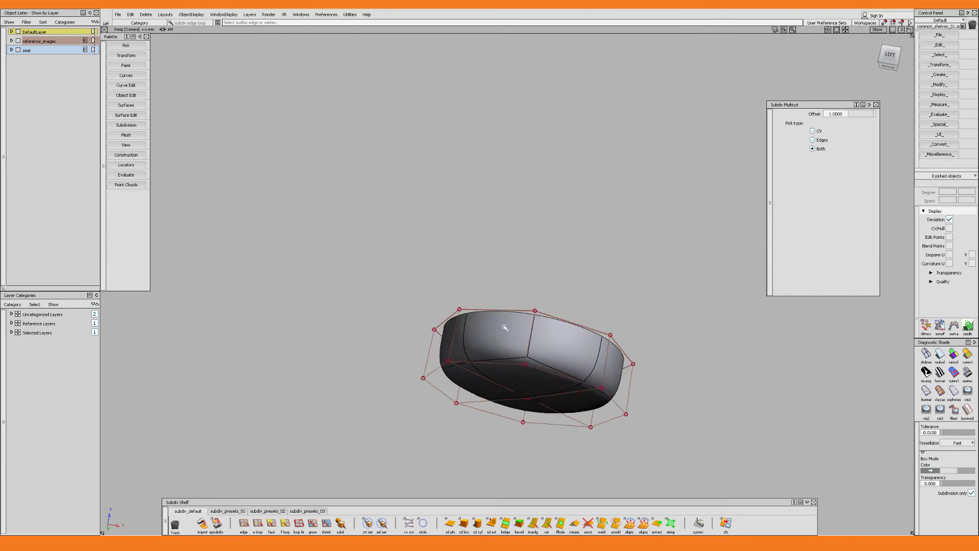
alt+shift+middle_drag(551, 486, 521, 353)
key(v)
drag(362, 307, 714, 384)
alt+shift+drag(529, 330, 490, 336)
alt+shift+drag(647, 360, 602, 381)
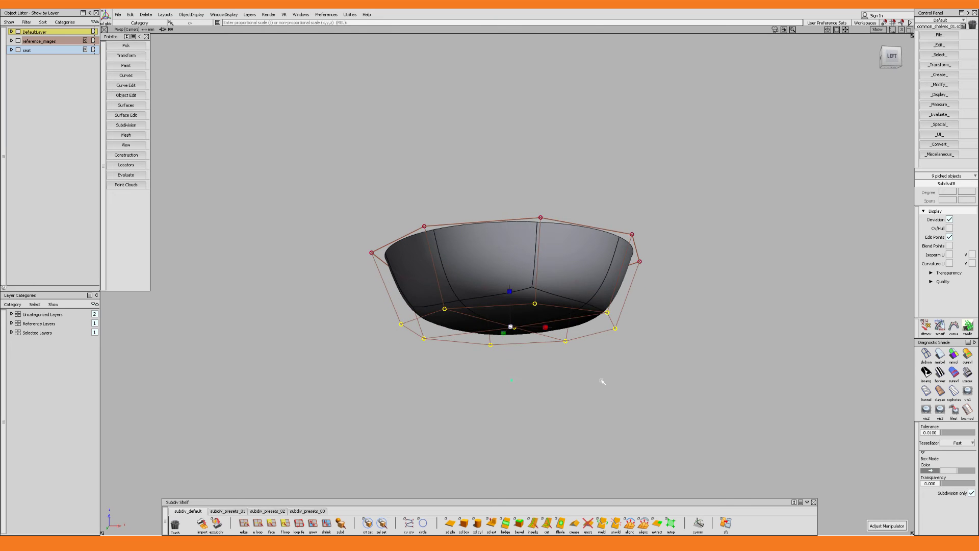
ctrl+shift+drag(546, 298, 547, 278)
alt+shift+drag(546, 278, 546, 256)
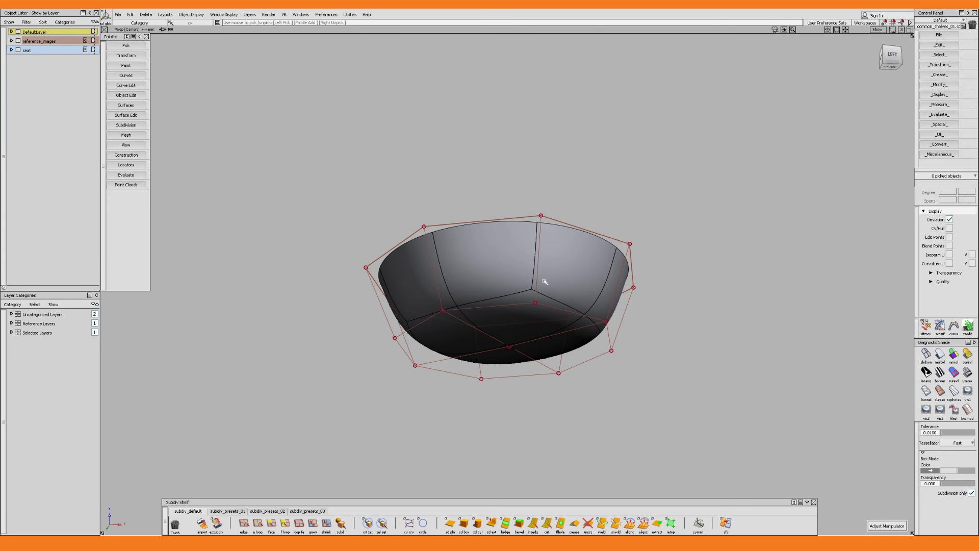
Insert a perpendicular edge loop around the hub's side wall at a relative parameter of 0.3075.
key(ctrl+shift+i)
click(537, 286)
drag(539, 289, 570, 253)
key(space)
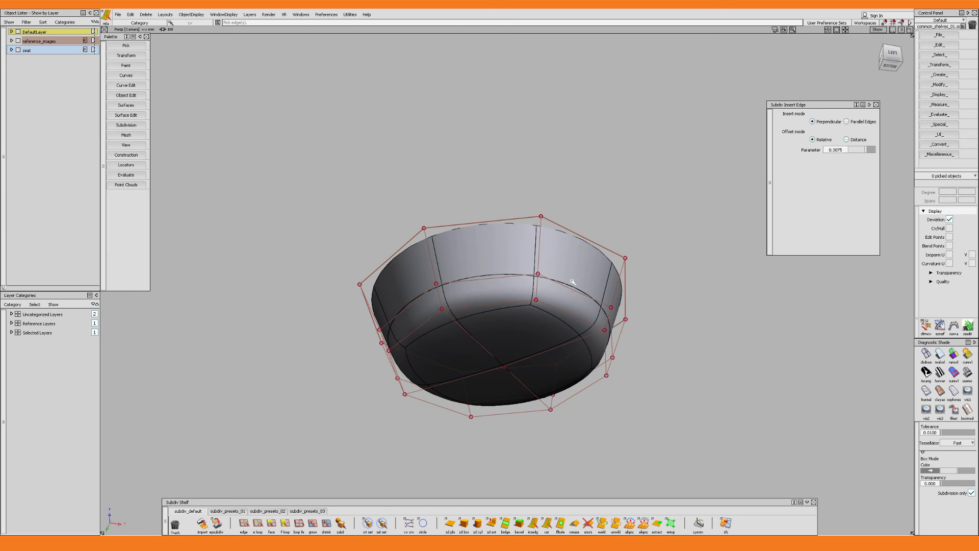
Scale the inserted edge loop to round the lower part of the hub's wall.
key(ctrl+shift+e)
click(572, 286)
key(ctrl+shift+s)
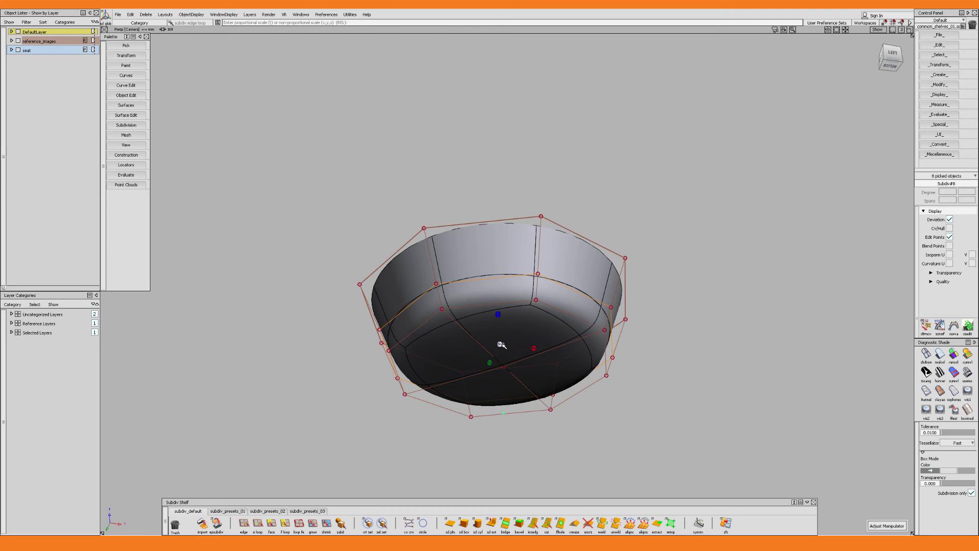
alt+shift+drag(502, 344, 591, 335)
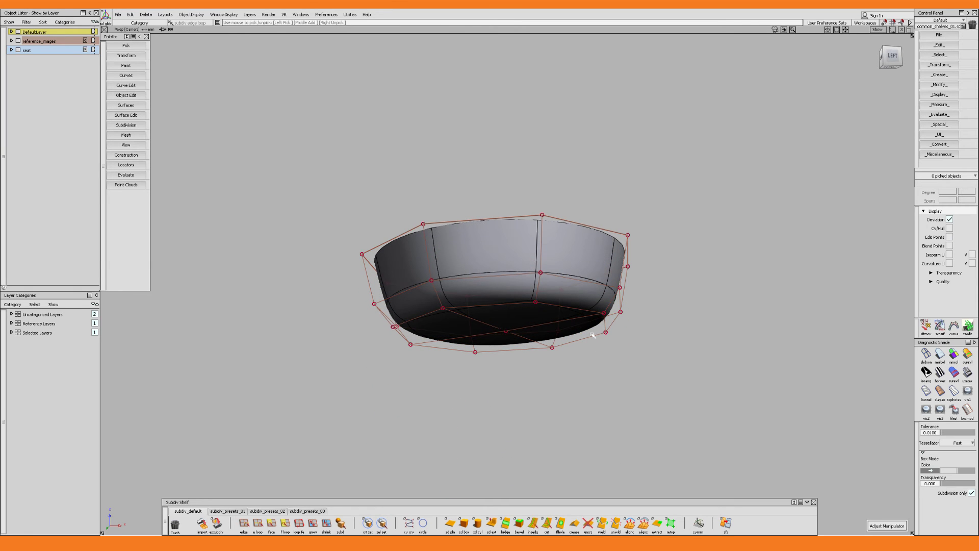
Raise the hub's two lower rows of points in the front view to flatten its shape.
key(F7)
drag(209, 265, 527, 356)
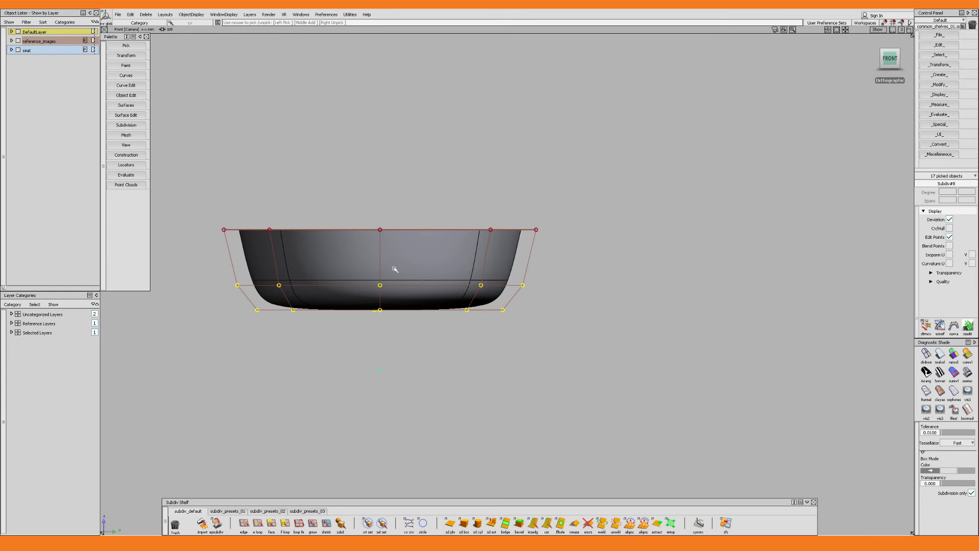
key(w)
drag(379, 265, 379, 254)
Bring back the hidden chair parts and reference images, and turn the templated parts back into shaded geometry.
ctrl+shift+drag(529, 306, 554, 292)
alt+shift+right_drag(555, 292, 516, 294)
ctrl+shift+drag(516, 295, 497, 292)
click(476, 272)
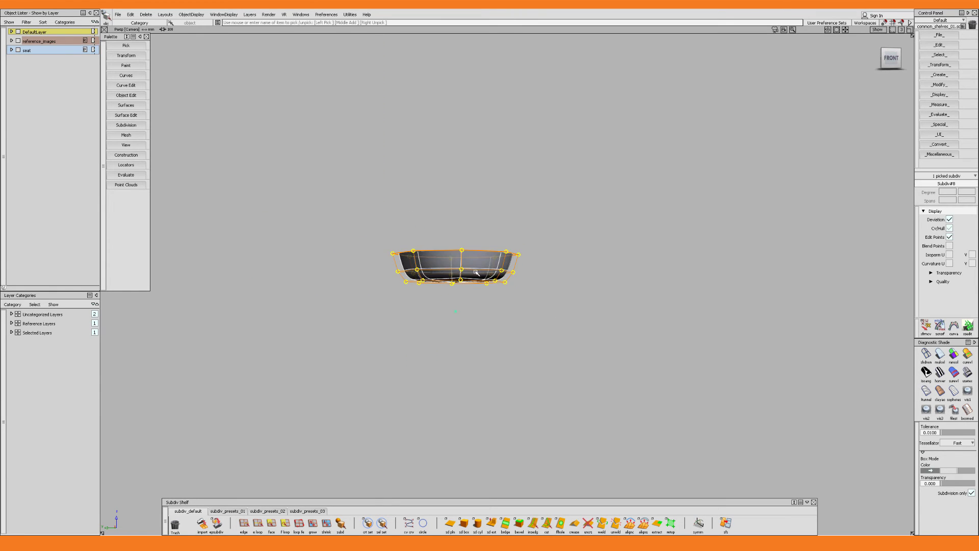
click(544, 275)
key(alt+v)
alt+shift+drag(543, 271, 459, 332)
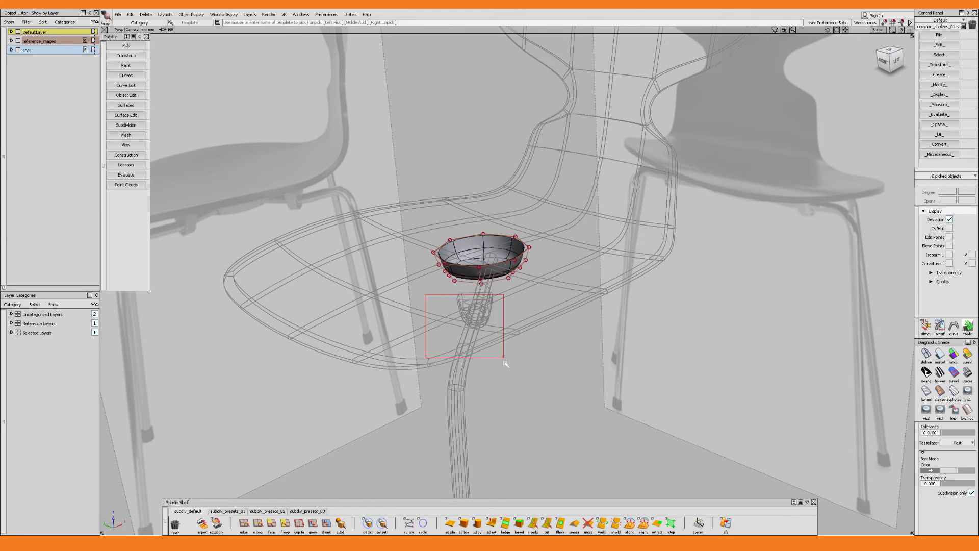
drag(505, 363, 474, 291)
click(514, 381)
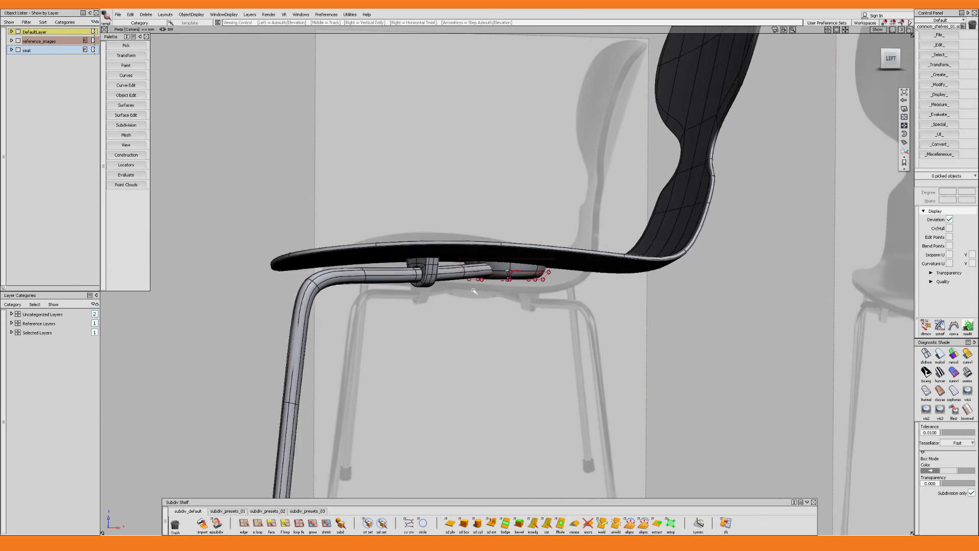
Adjust the hub's height against the seat's underside and leg tube end, with control points and wireframe edges hidden.
alt+shift+right_drag(474, 291, 475, 306)
alt+shift+drag(475, 305, 489, 204)
alt+shift+right_drag(494, 230, 521, 286)
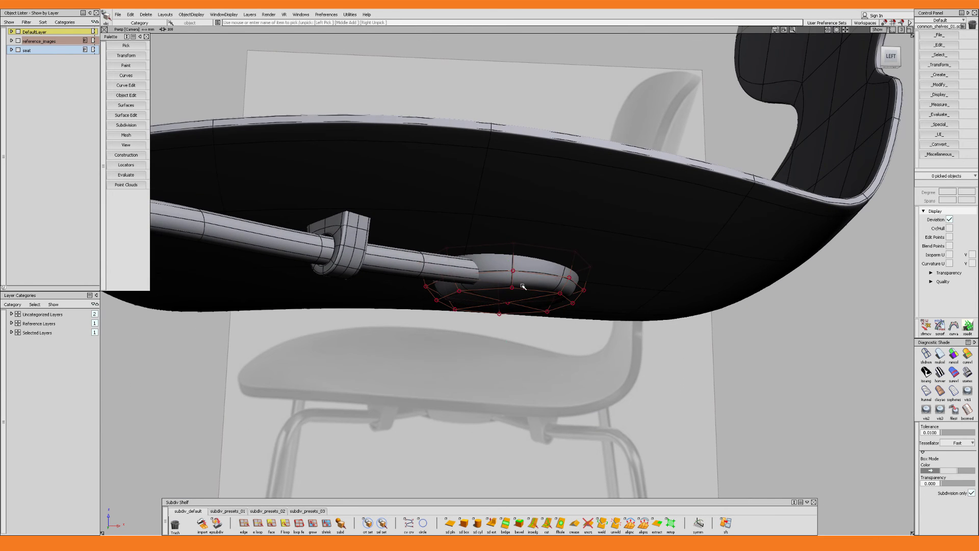
click(521, 286)
key(w)
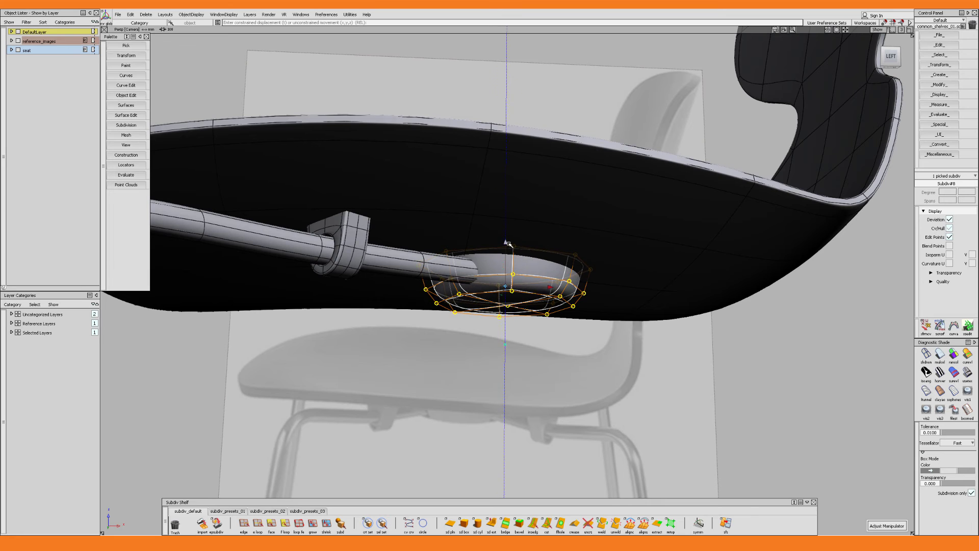
alt+shift+drag(508, 244, 528, 270)
click(532, 301)
click(531, 301)
click(528, 273)
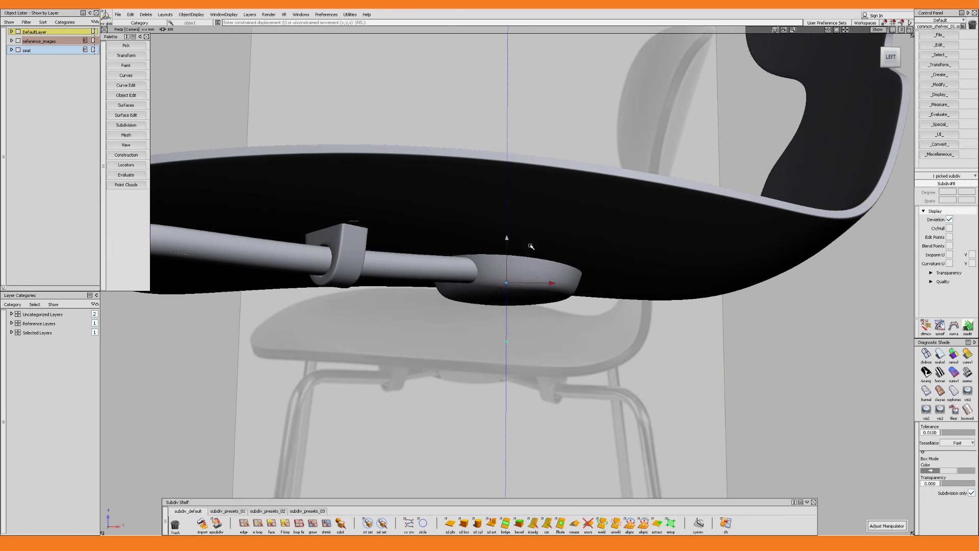
alt+shift+drag(530, 246, 567, 326)
key(F6)
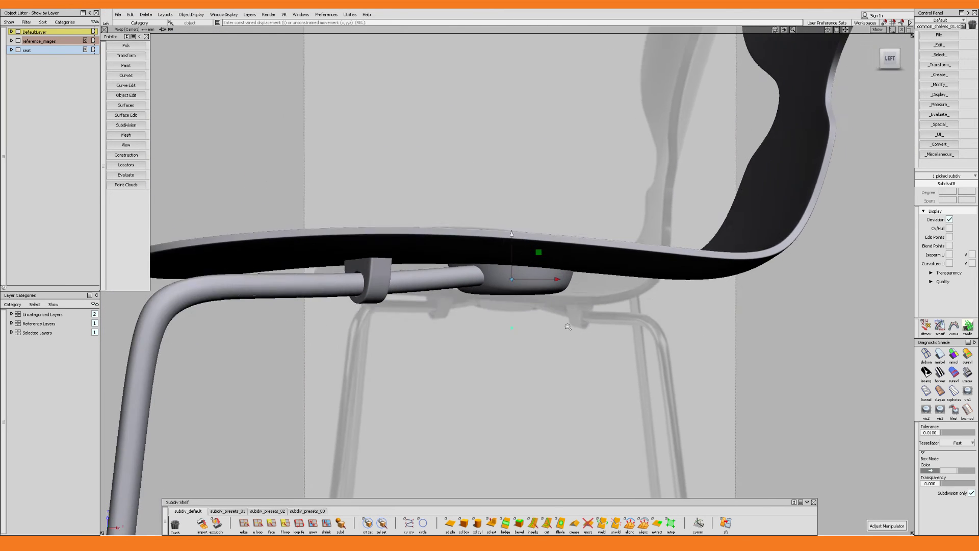
Tilt the hub slightly in the left view and adjust its height to follow the seat's underside.
scroll(526, 307, up, 1)
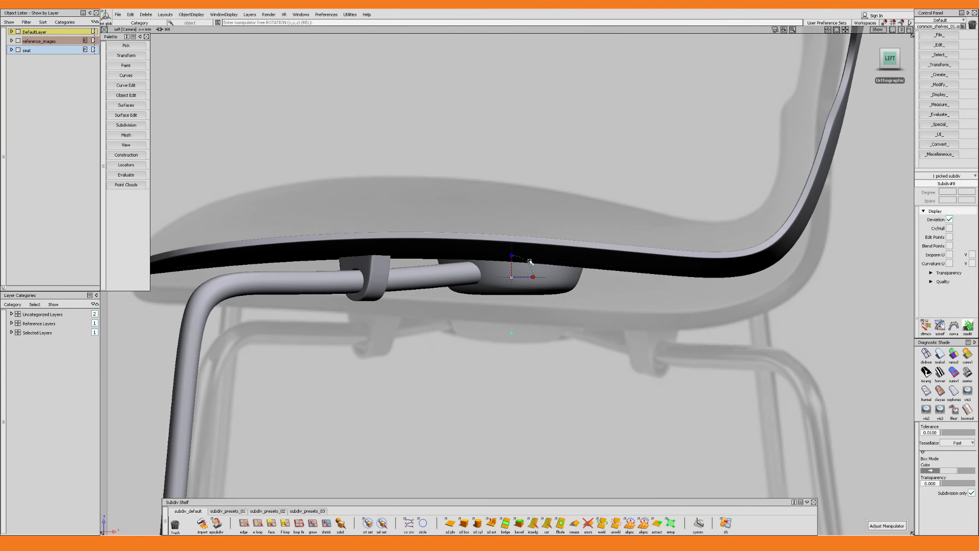
drag(530, 267, 531, 268)
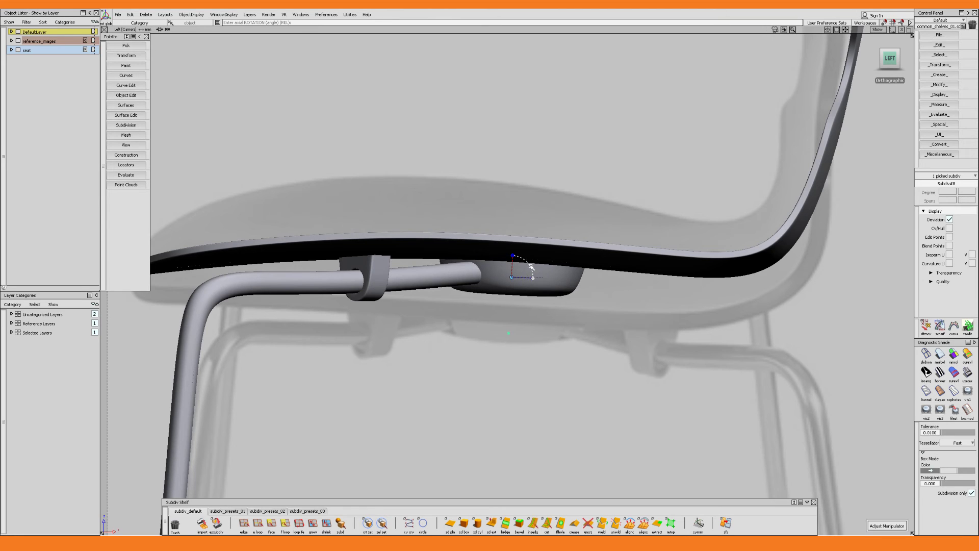
key(w)
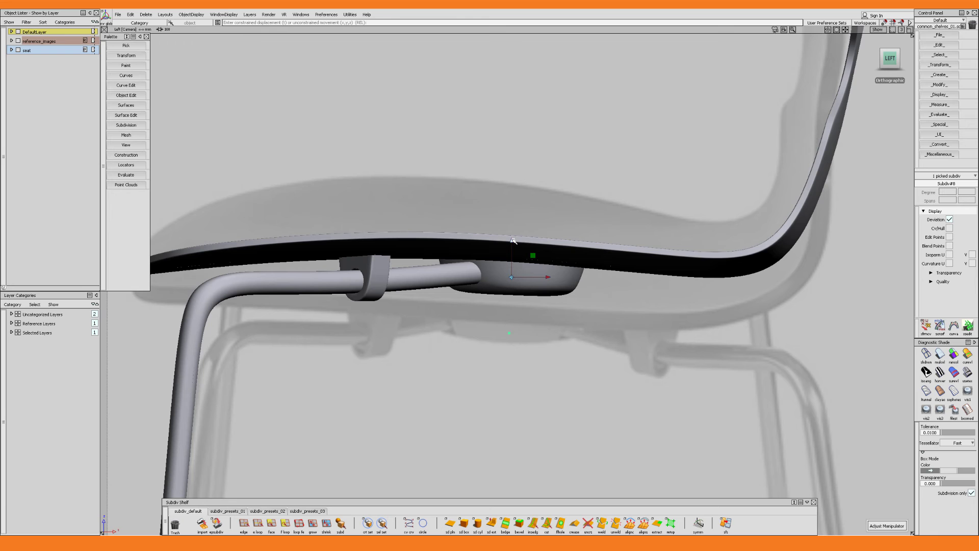
alt+shift+drag(513, 241, 537, 225)
alt+shift+drag(543, 267, 546, 156)
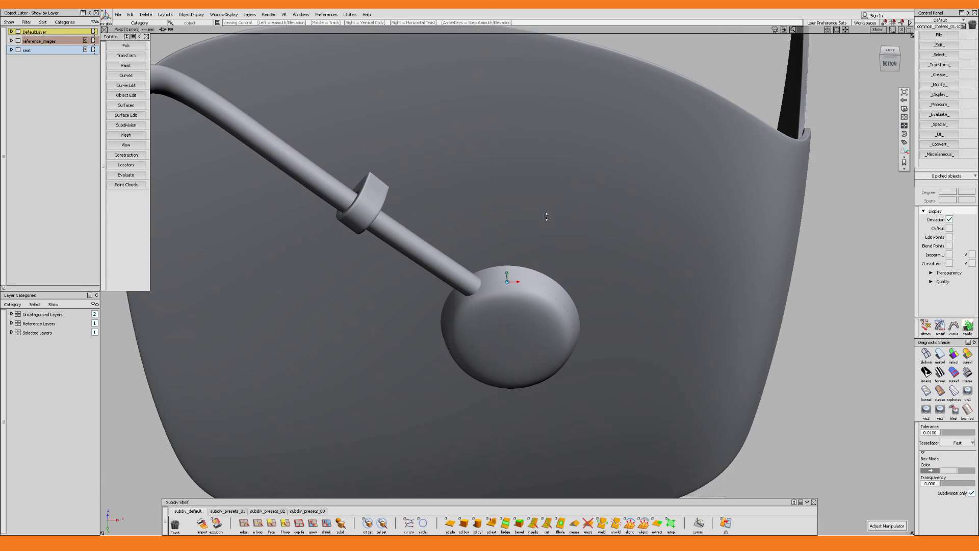
alt+shift+drag(546, 216, 536, 269)
alt+shift+right_drag(536, 270, 539, 266)
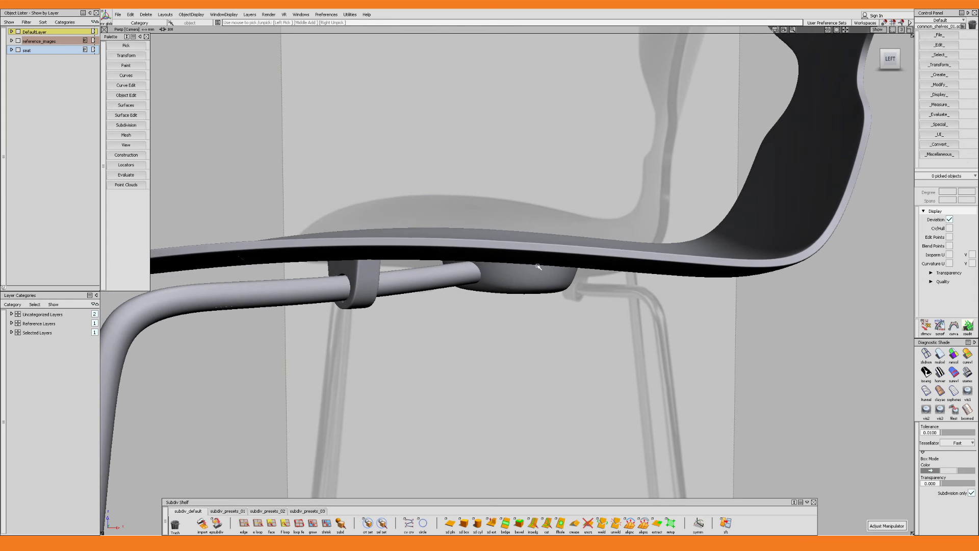
alt+shift+right_drag(513, 234, 473, 299)
alt+shift+middle_drag(473, 299, 476, 256)
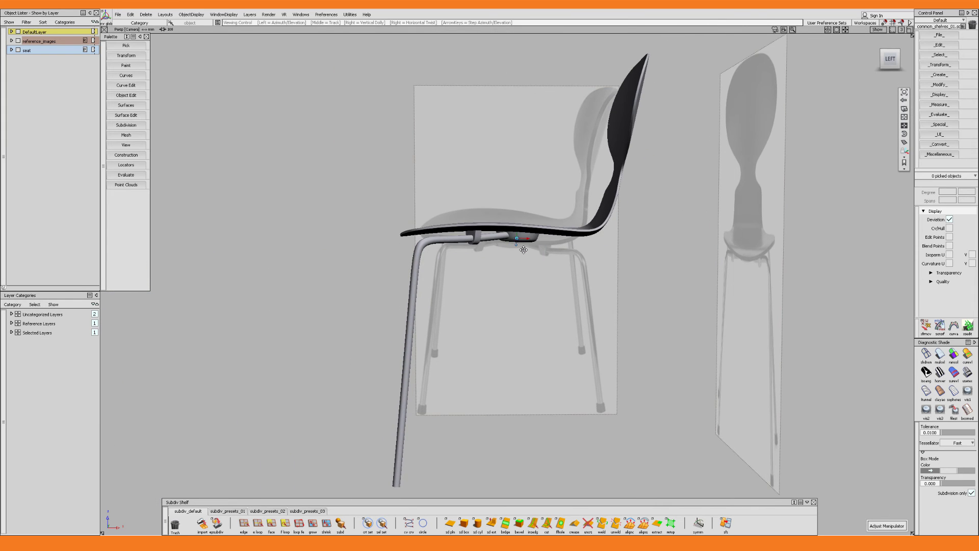
Display the wireframe edges and assign the leg tube, foot cap and under-seat bracket to a new layer named legs.
key(alt+b)
mouse_move(475, 256)
alt+shift+mouse_down()
mouse_move(464, 252)
mouse_move(478, 250)
alt+shift+mouse_up()
alt+shift+middle_drag(483, 278, 492, 214)
drag(374, 326, 432, 424)
alt+shift+drag(490, 304, 467, 341)
drag(467, 341, 401, 414)
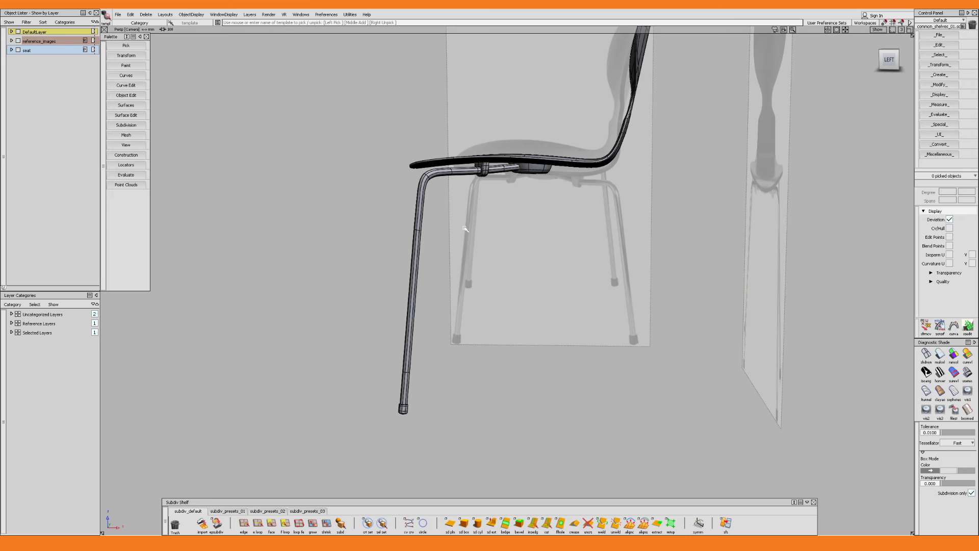
drag(422, 363, 391, 417)
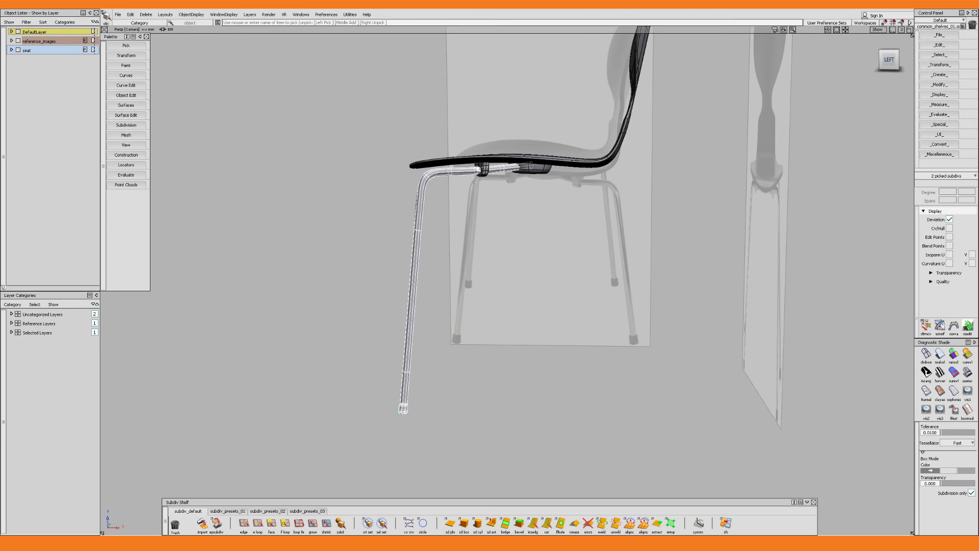
alt+shift+drag(489, 192, 492, 206)
key(ctrl+l)
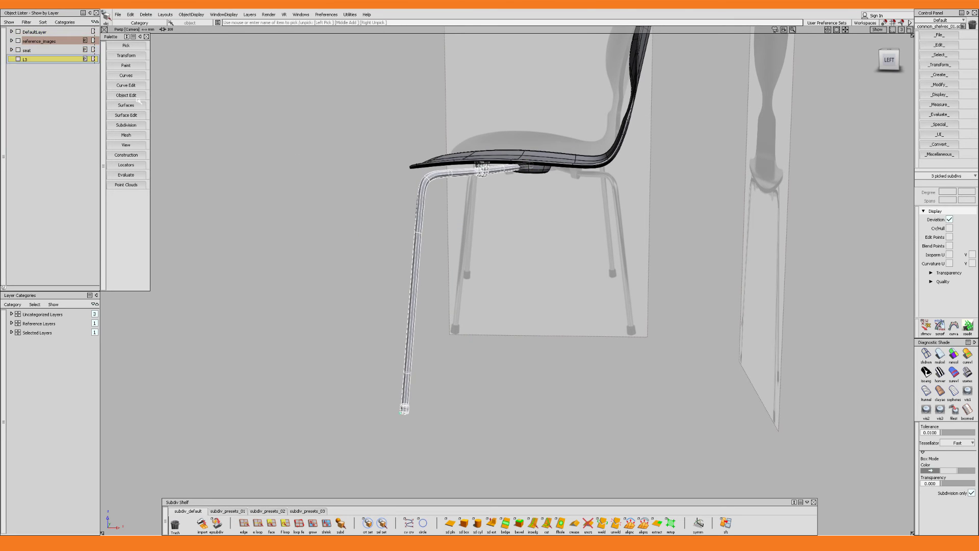
double_click(29, 59)
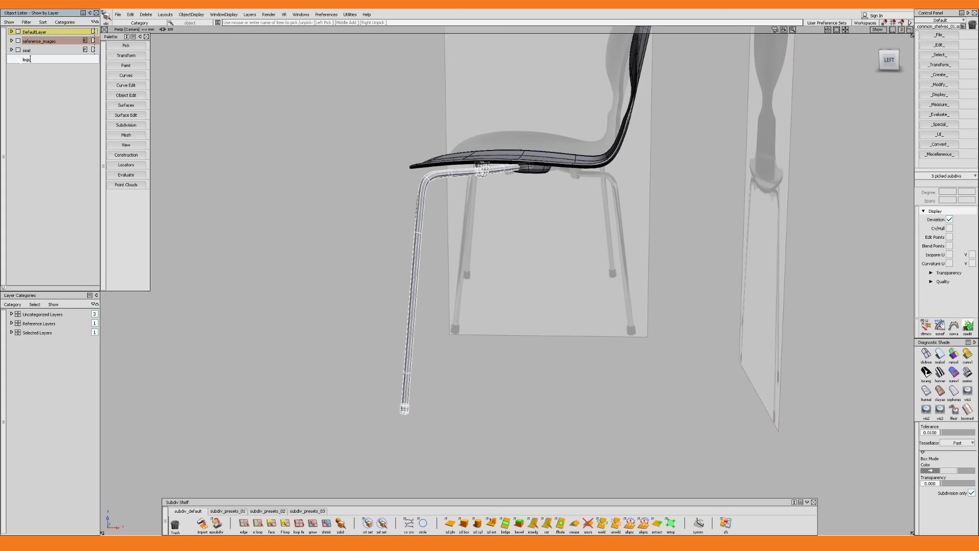
key(Return)
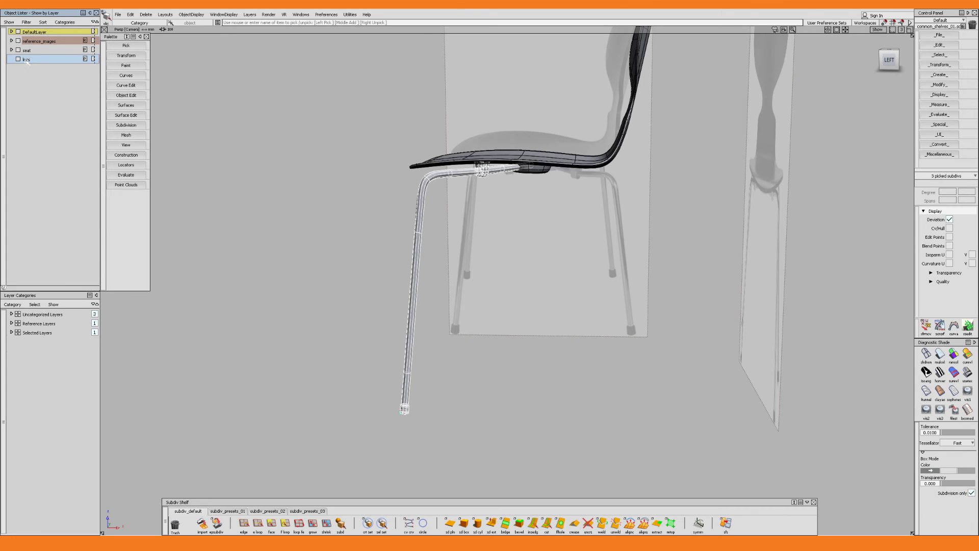
right_click(26, 61)
click(38, 68)
click(11, 60)
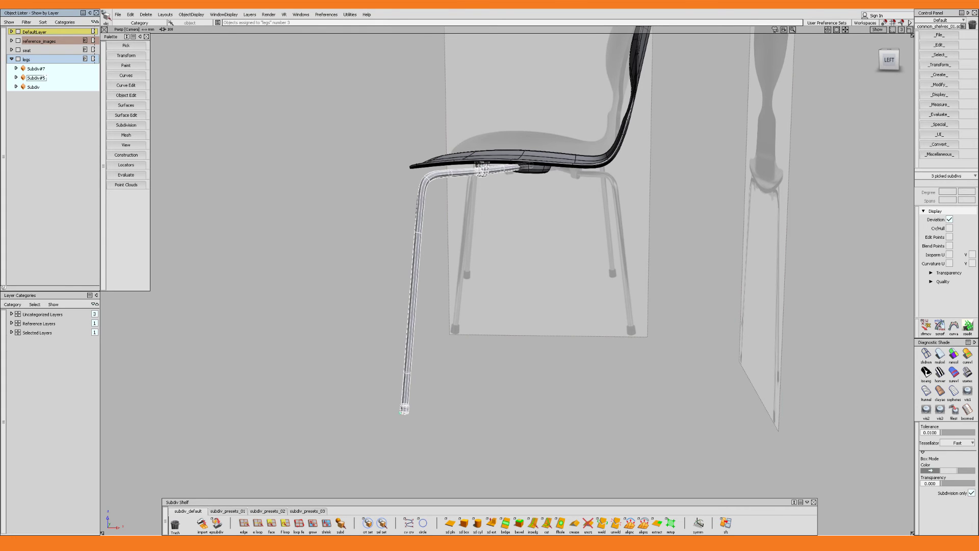
Group the leg tube, foot cap and bracket, and duplicate the group mirrored front to back as the rear leg.
key(ctrl+g)
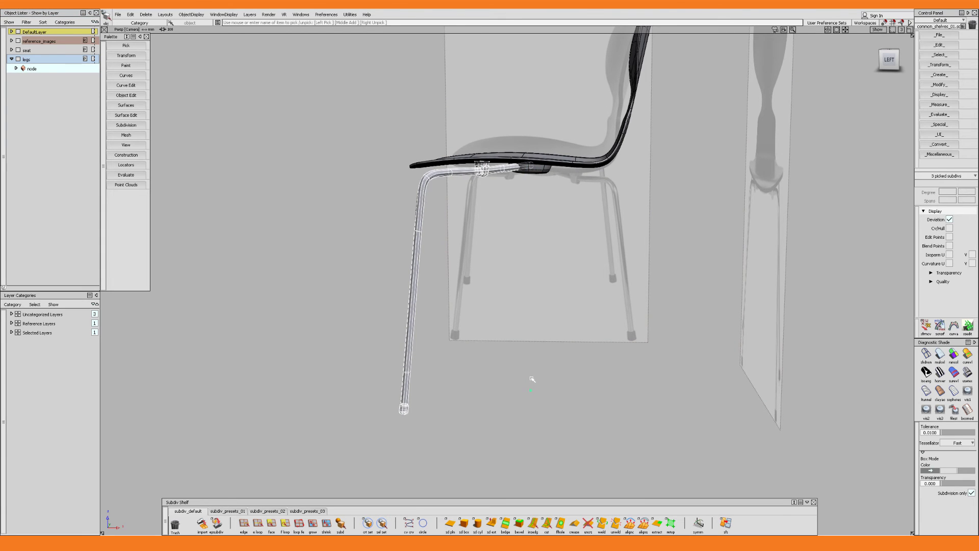
key(g)
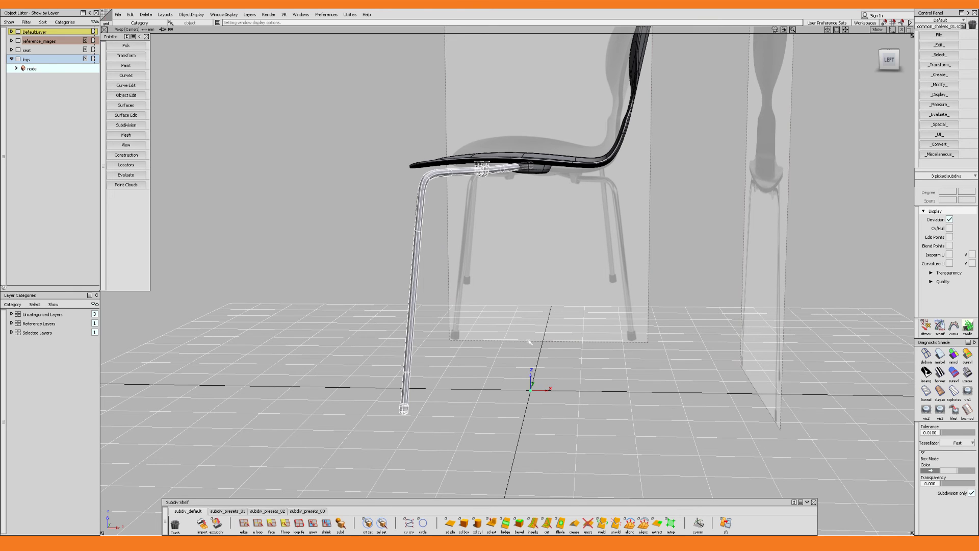
key(g)
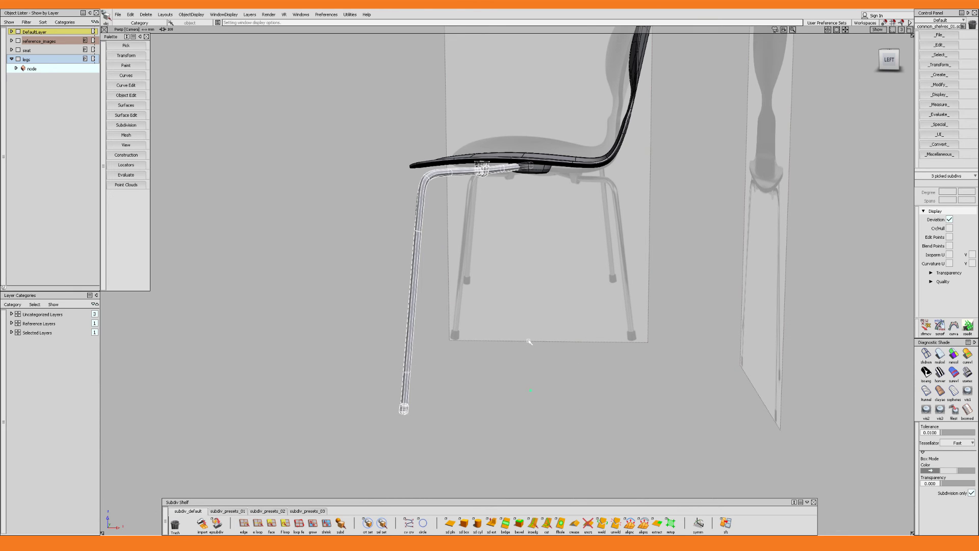
key(ctrl+d)
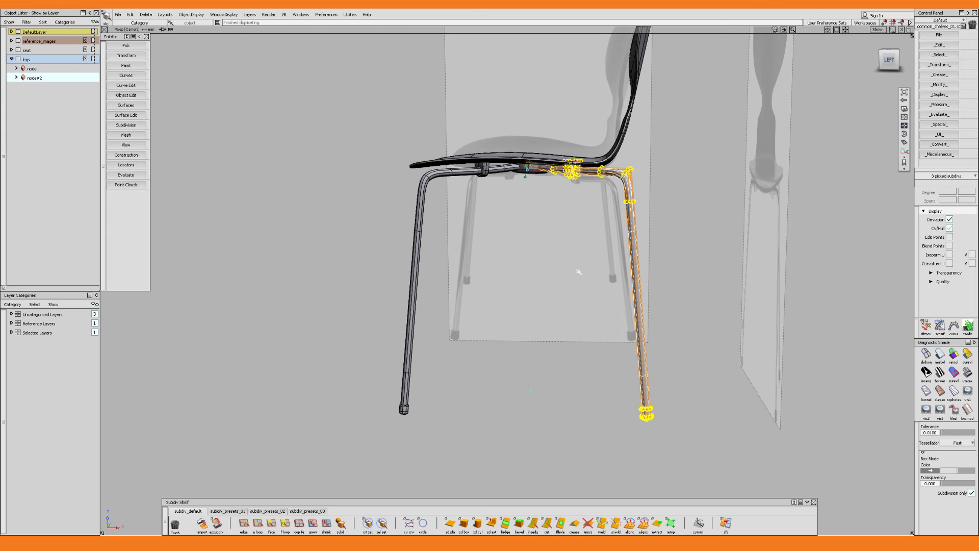
Nudge the mirrored rear leg slightly forward in the left view, checking it against the seat and hub.
mouse_move(579, 276)
alt+shift+mouse_down()
mouse_move(591, 267)
mouse_move(590, 278)
alt+shift+mouse_up()
alt+shift+middle_drag(590, 279, 553, 336)
key(F6)
alt+shift+right_drag(553, 336, 549, 187)
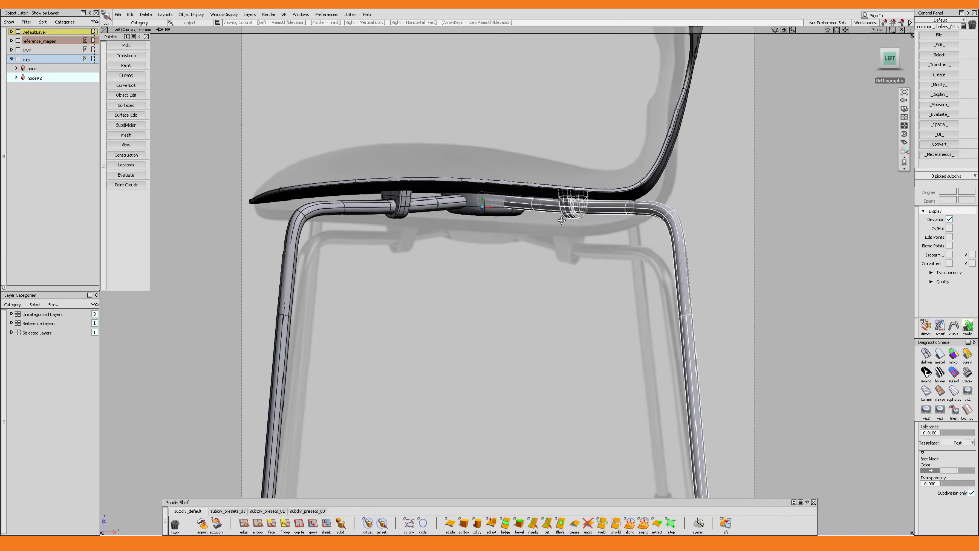
alt+shift+middle_drag(548, 187, 542, 163)
key(w)
alt+shift+middle_drag(617, 332, 602, 267)
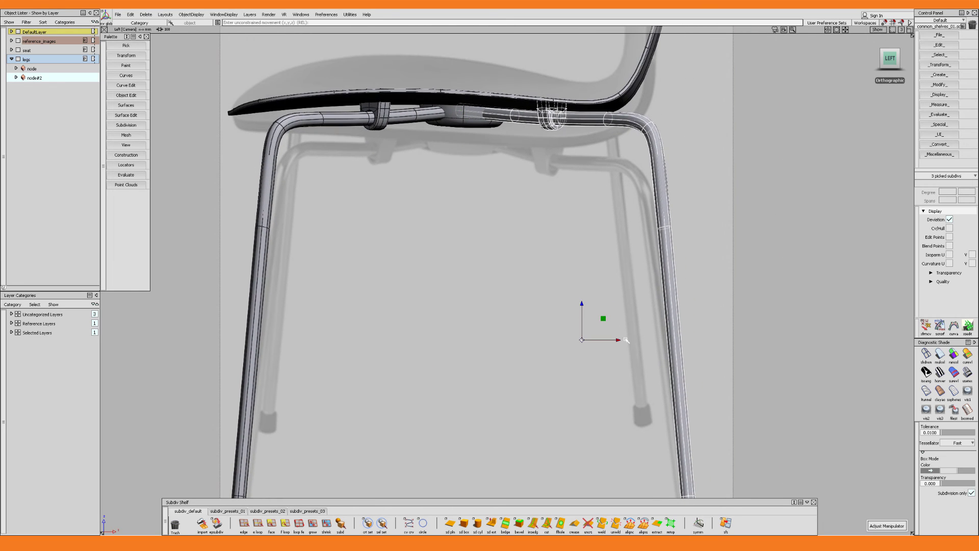
drag(620, 339, 617, 340)
mouse_move(624, 298)
alt+shift+middle_down()
mouse_move(618, 233)
mouse_move(629, 298)
alt+shift+middle_up()
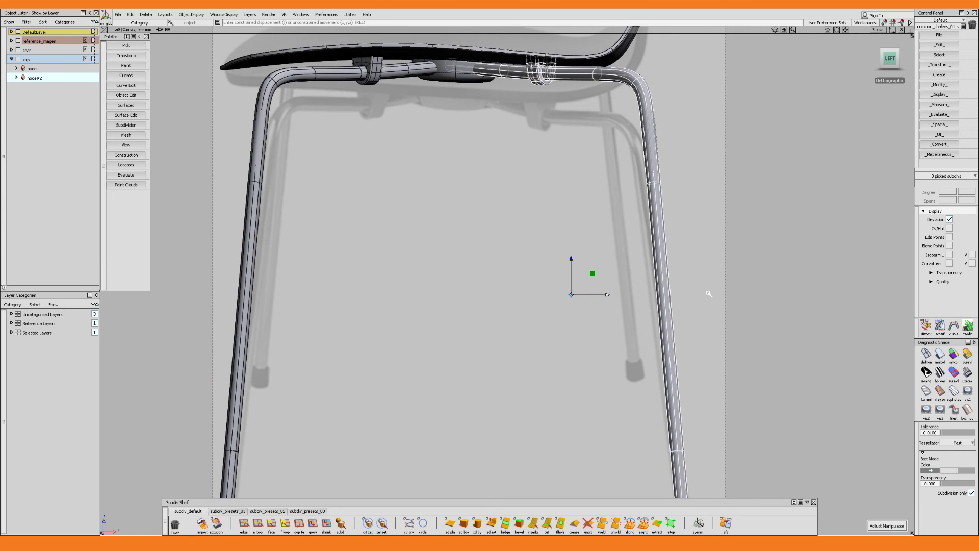
alt+shift+middle_drag(538, 76, 530, 248)
alt+shift+right_drag(530, 249, 579, 251)
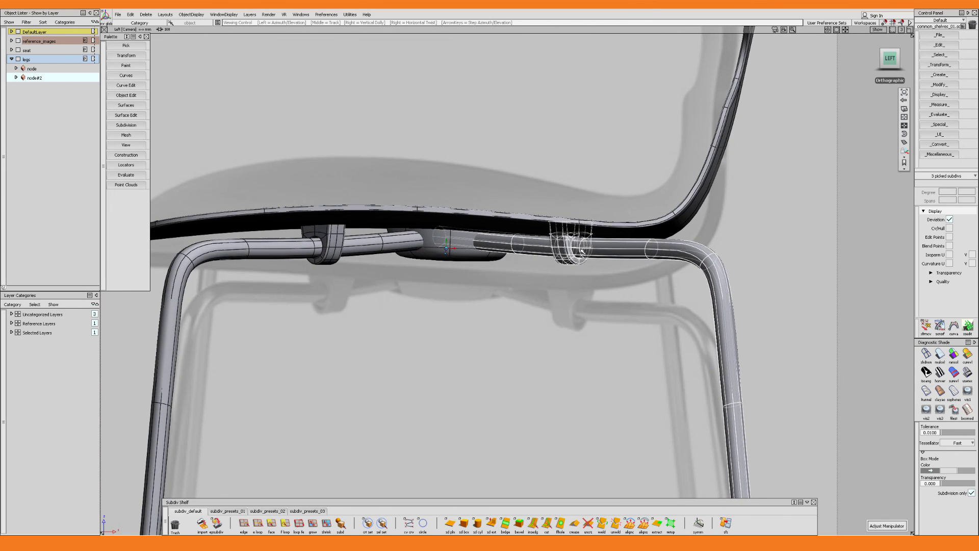
Display the rear leg's control points and clear the selection.
mouse_move(582, 263)
alt+shift+mouse_down()
mouse_move(617, 339)
mouse_move(607, 248)
mouse_move(563, 259)
alt+shift+mouse_up()
key(ctrl+h)
key(shift+n)
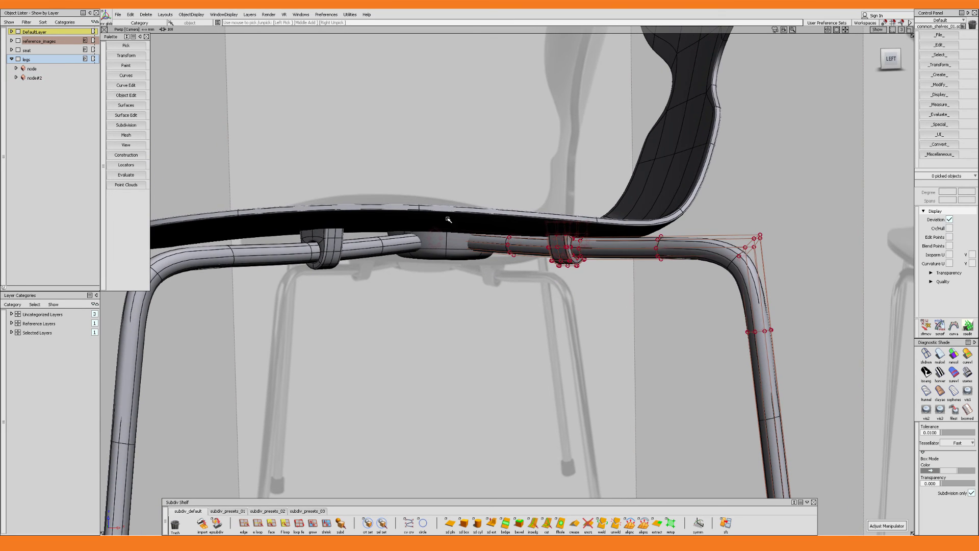
drag(374, 152, 693, 339)
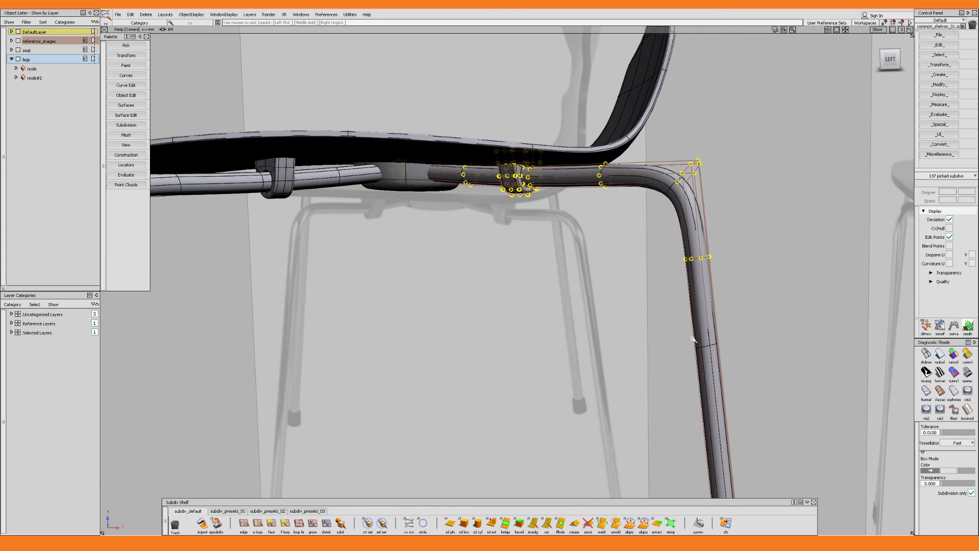
key(ctrl+t)
click(707, 300)
click(743, 288)
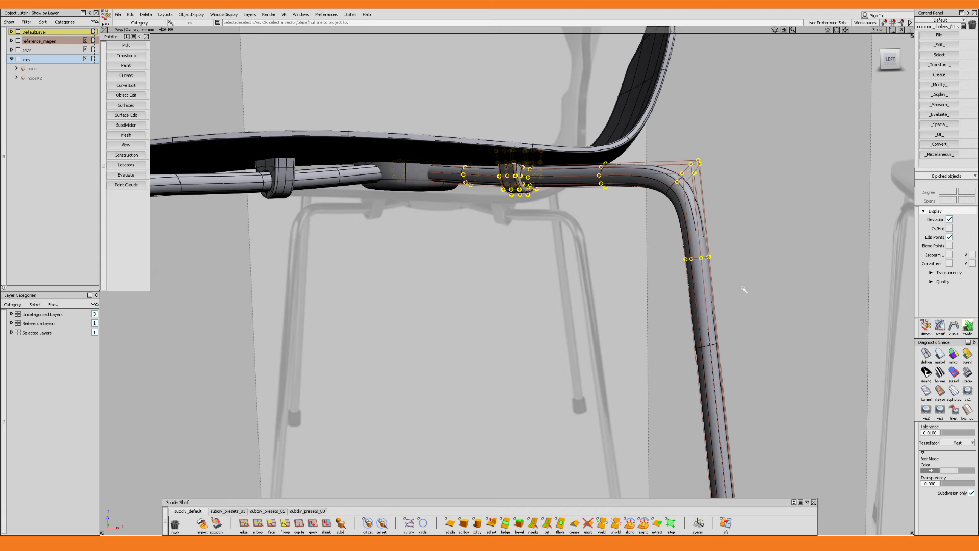
drag(744, 289, 571, 249)
alt+shift+right_drag(571, 250, 556, 225)
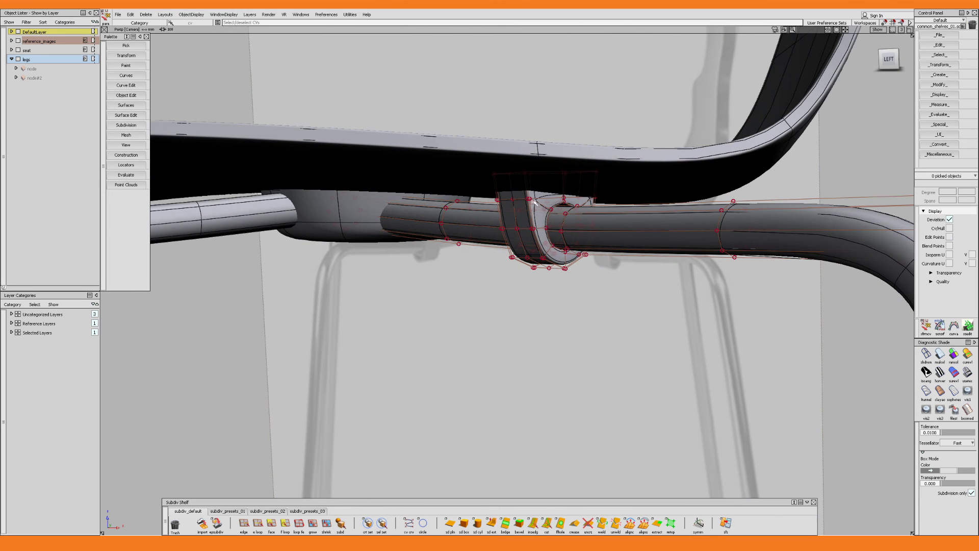
Lower the top row of points on the rear leg's bracket to fit its upper end to the seat's underside.
ctrl+shift+drag(553, 219, 621, 203)
click(532, 206)
ctrl+shift+middle_drag(621, 203, 587, 191)
key(m)
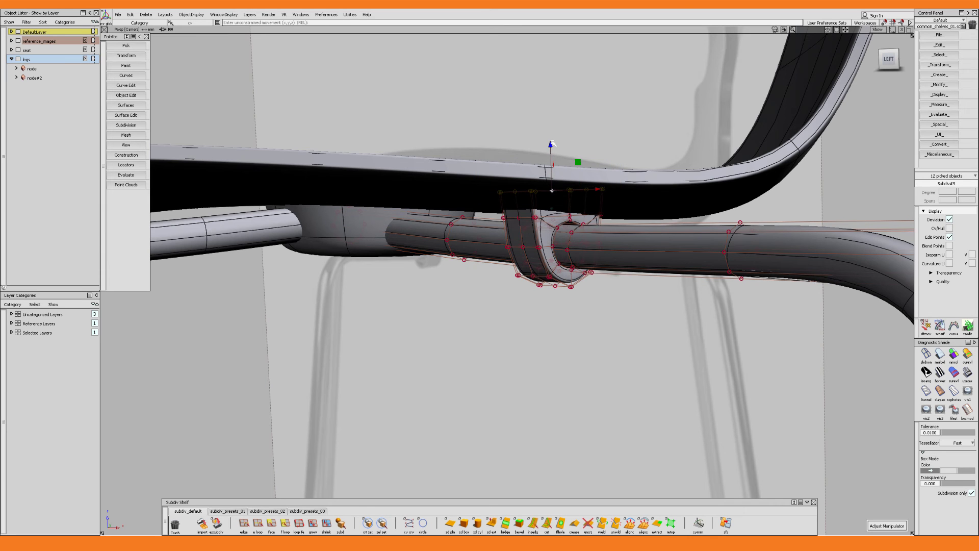
drag(551, 145, 599, 230)
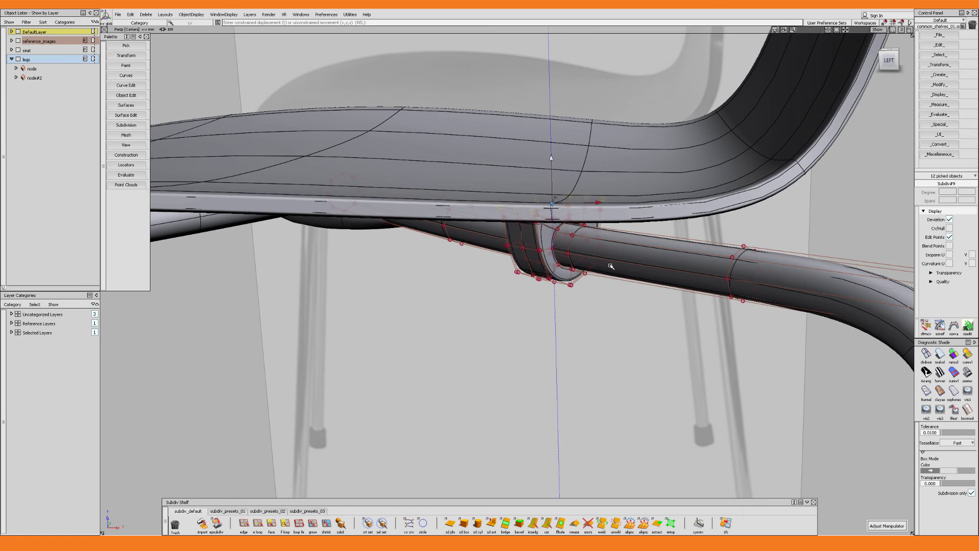
alt+shift+drag(610, 266, 613, 277)
click(618, 287)
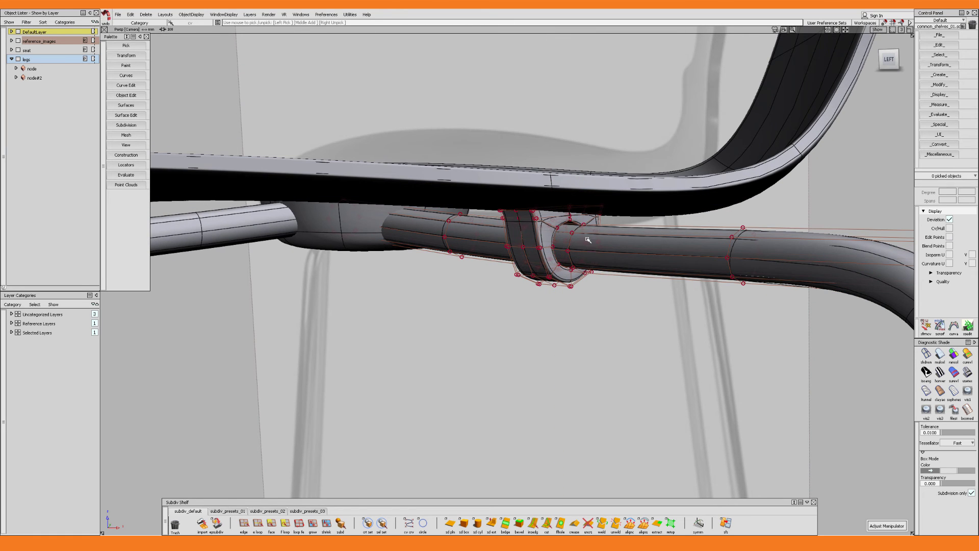
Hide the control points of the rear leg and its bracket.
mouse_move(598, 251)
alt+shift+mouse_down()
mouse_move(600, 283)
mouse_move(601, 249)
alt+shift+mouse_up()
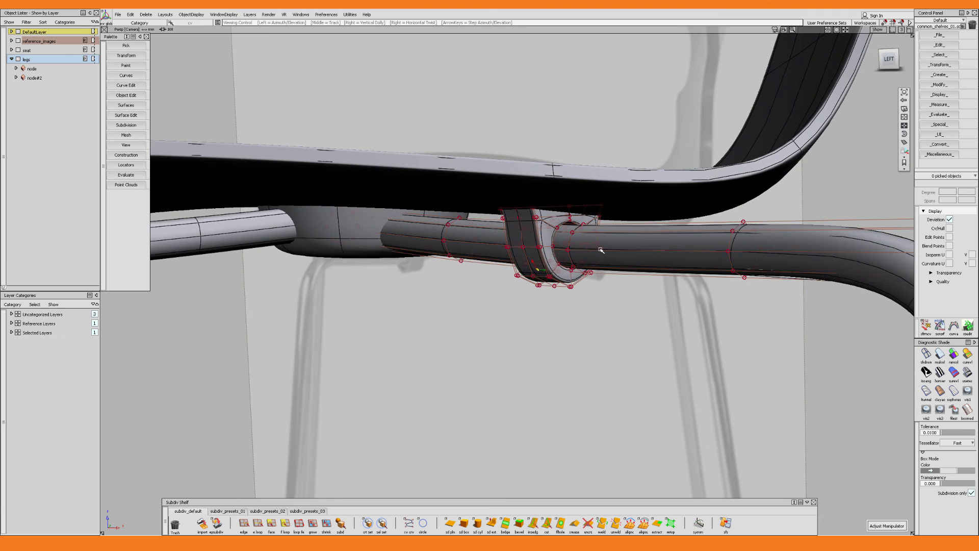
alt+shift+right_drag(601, 249, 605, 286)
alt+shift+drag(605, 286, 488, 287)
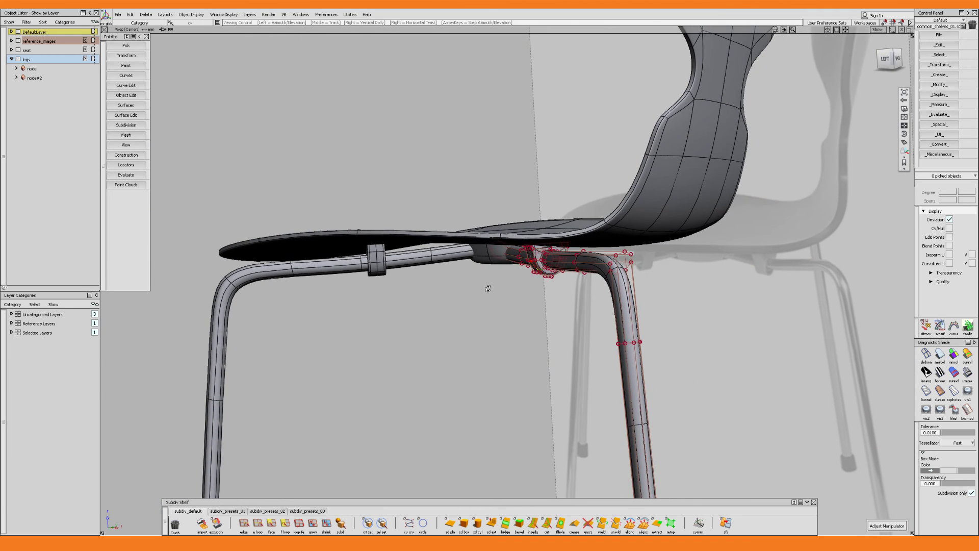
alt+shift+drag(549, 284, 577, 293)
alt+shift+right_drag(577, 293, 559, 301)
alt+shift+middle_drag(559, 301, 555, 265)
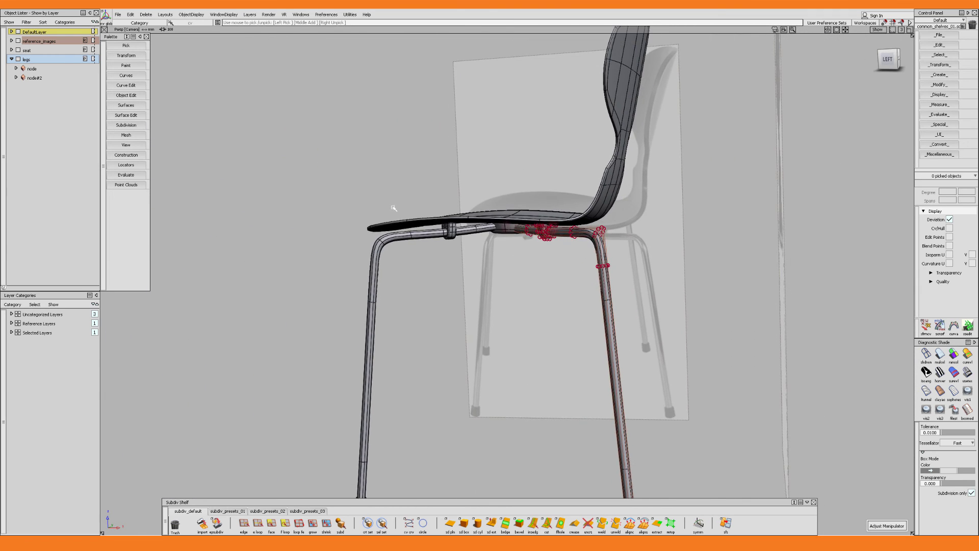
key(ctrl+shift+o)
drag(318, 157, 699, 455)
click(658, 316)
Duplicate the front and rear leg groups together, mirrored to the chair's opposite side, and clear the selection.
mouse_move(693, 283)
alt+shift+mouse_down()
mouse_move(623, 264)
mouse_move(617, 214)
mouse_move(560, 172)
mouse_move(569, 263)
mouse_move(579, 266)
alt+shift+mouse_up()
key(alt+m)
click(576, 231)
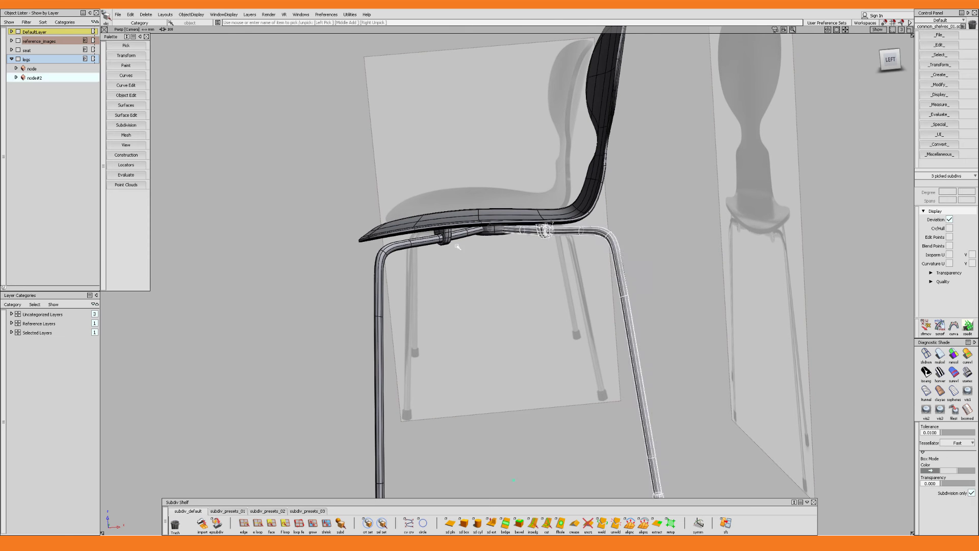
shift+click(445, 242)
alt+shift+drag(487, 255, 505, 323)
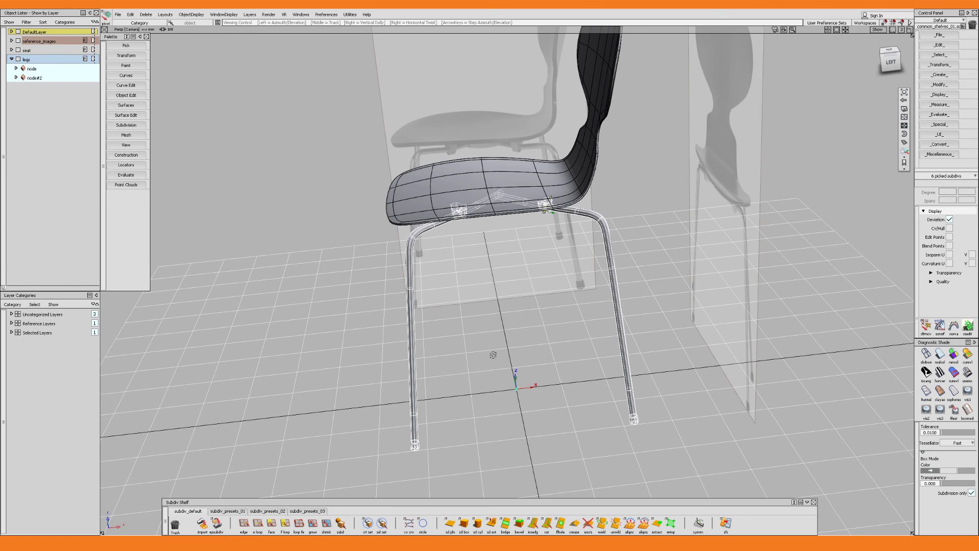
alt+shift+drag(490, 354, 564, 348)
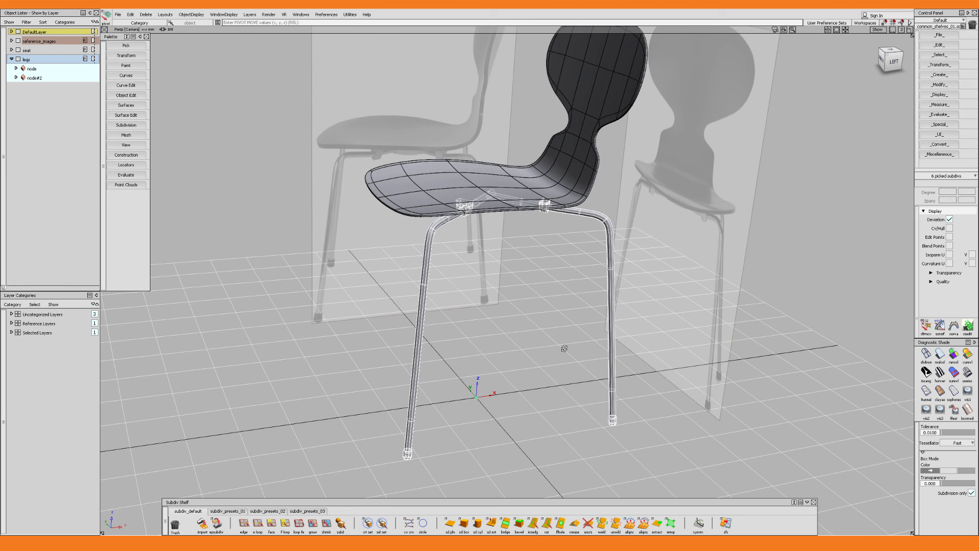
key(ctrl+d)
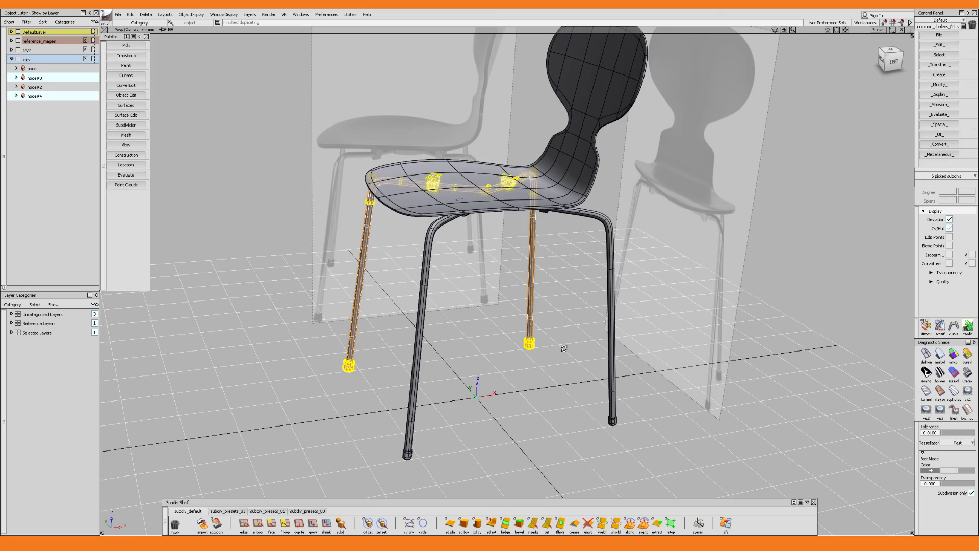
key(Escape)
alt+shift+drag(522, 376, 673, 299)
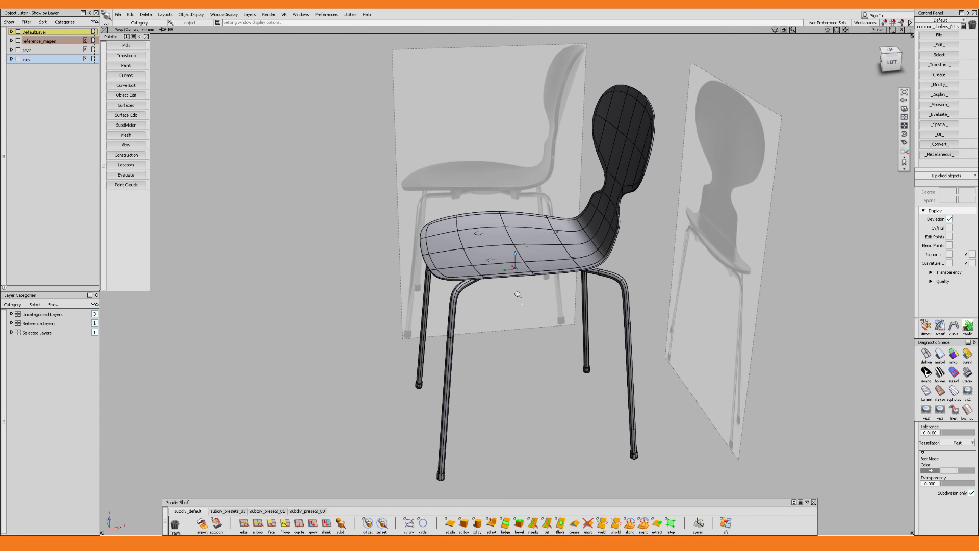
Isolate the seat from the rest of the chair, display its control points and clear the selection.
alt+shift+right_drag(518, 298, 491, 298)
alt+shift+drag(491, 299, 498, 301)
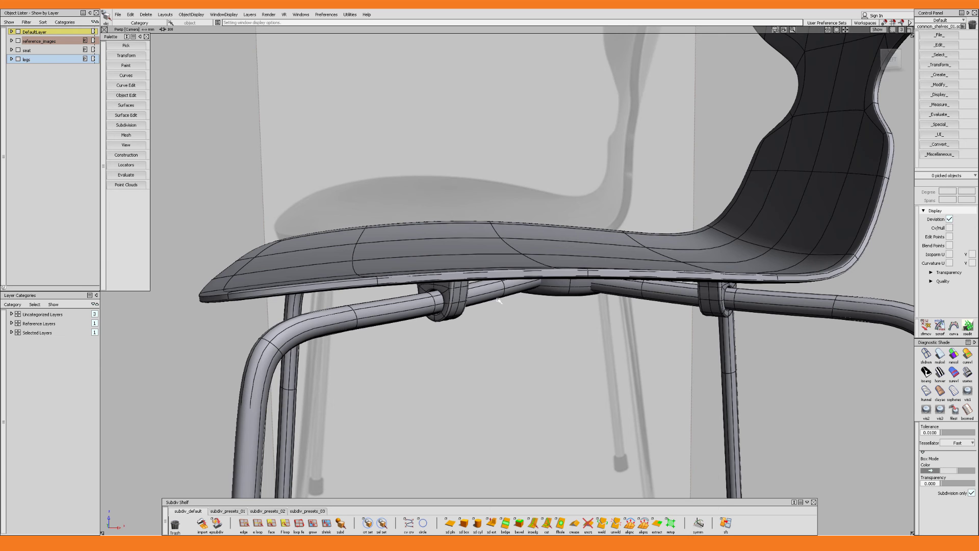
key(F6)
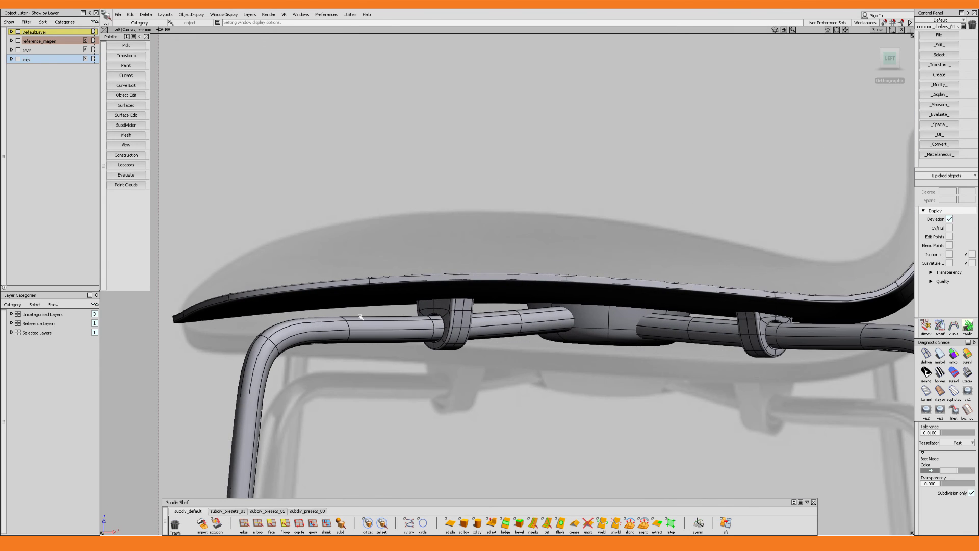
alt+shift+middle_drag(329, 283, 367, 274)
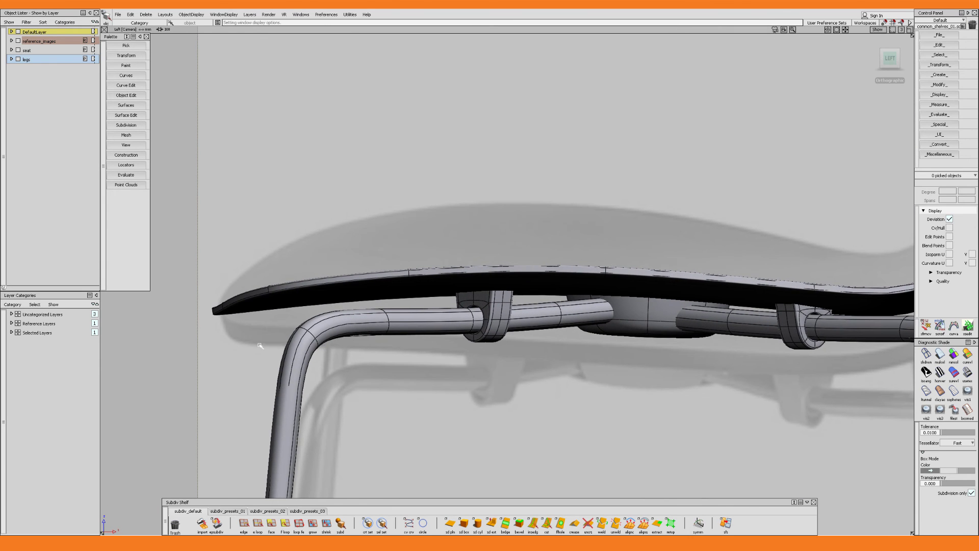
click(365, 281)
alt+shift+drag(439, 315, 526, 350)
key(alt+h)
key(ctrl+shift+c)
click(516, 368)
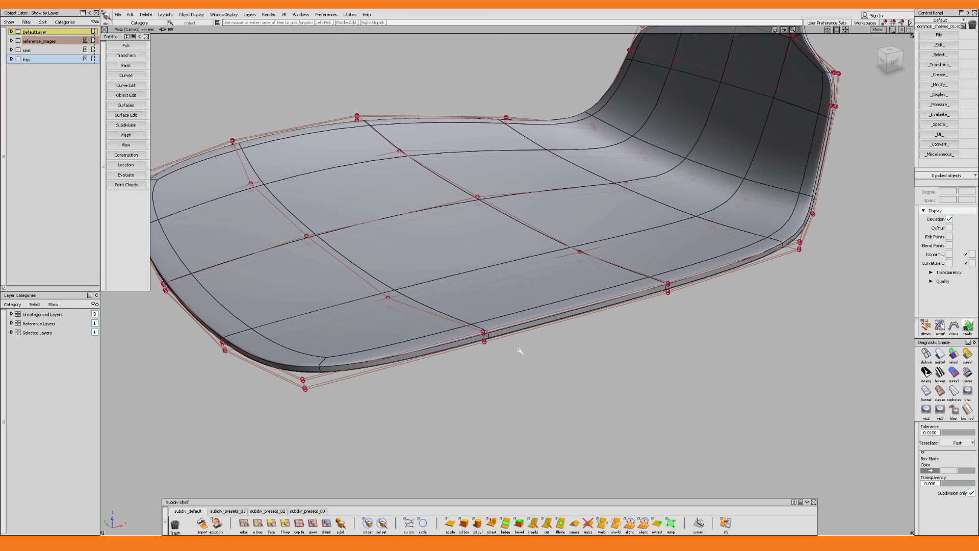
Delete the face loop running all around the seat's rim.
ctrl+shift+drag(518, 349, 543, 357)
alt+shift+click(468, 340)
alt+shift+right_drag(502, 343, 548, 303)
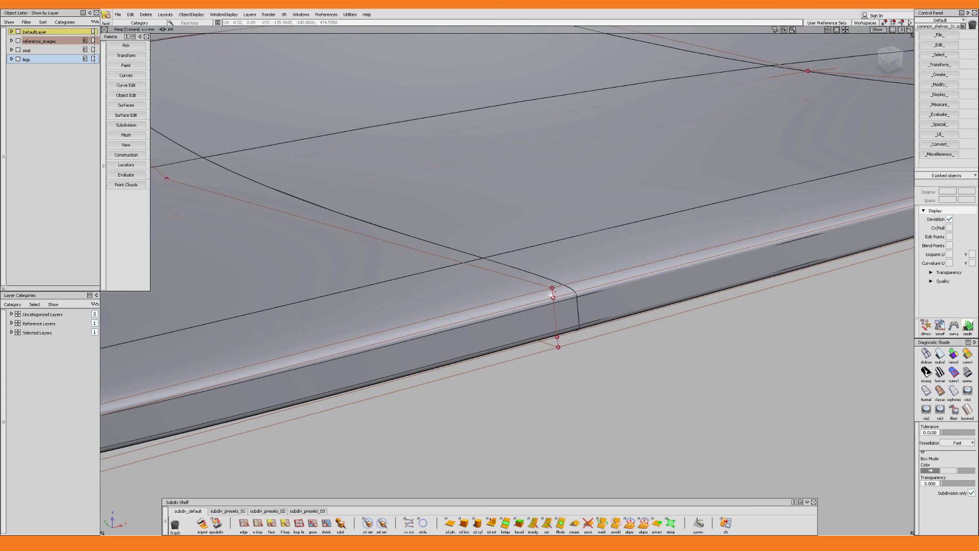
click(547, 295)
alt+shift+right_drag(547, 294, 540, 372)
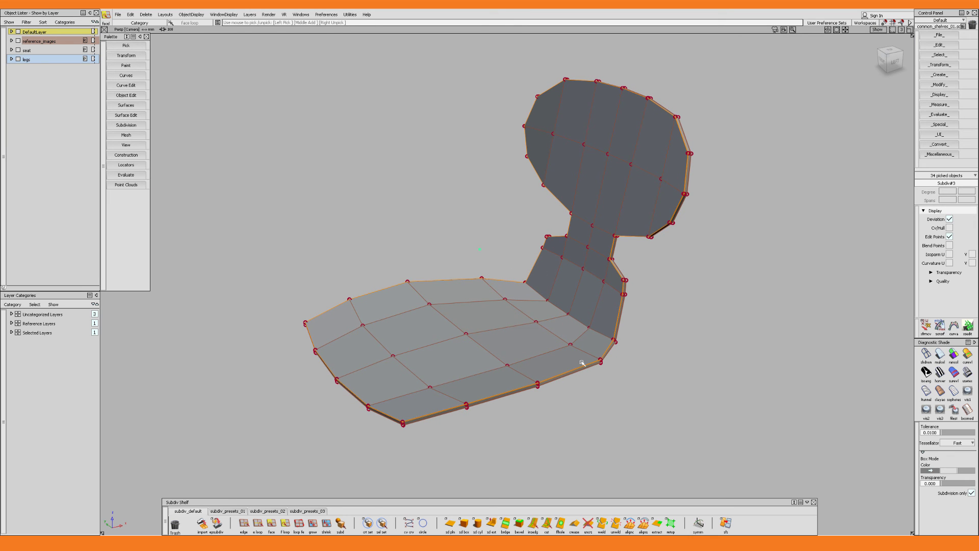
alt+shift+middle_drag(507, 389, 475, 389)
key(alt+b)
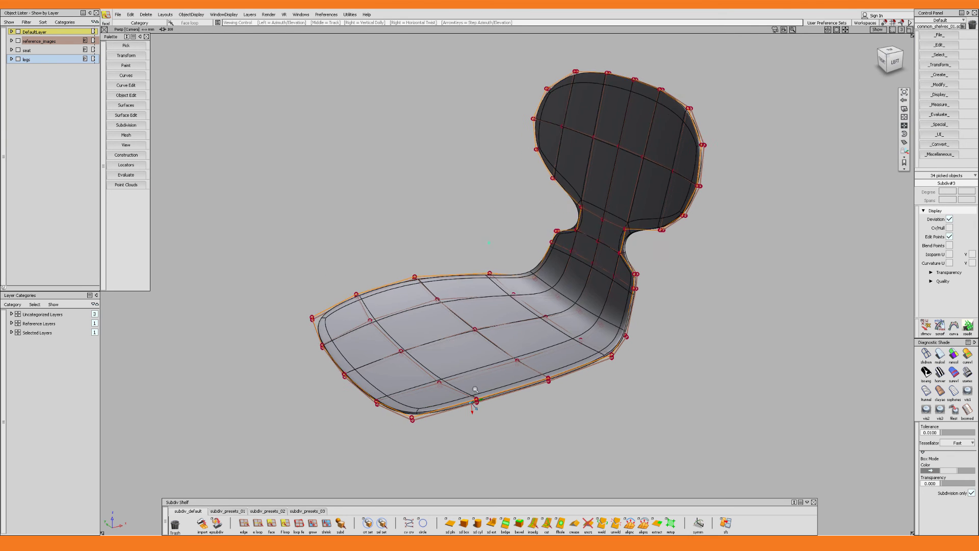
scroll(475, 389, up, 5)
key(Delete)
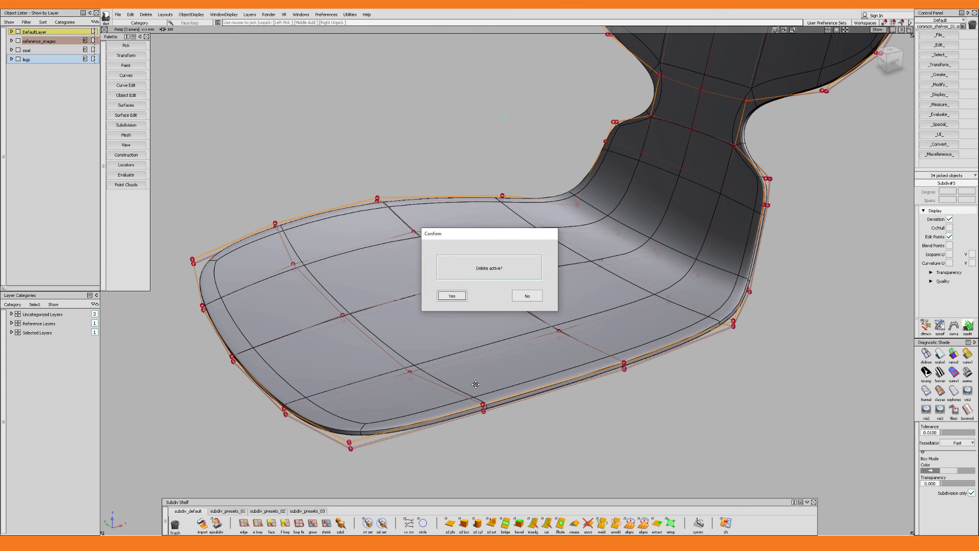
key(Return)
Delete the detached lower shell of the seat, keeping only the upper surface.
click(487, 410)
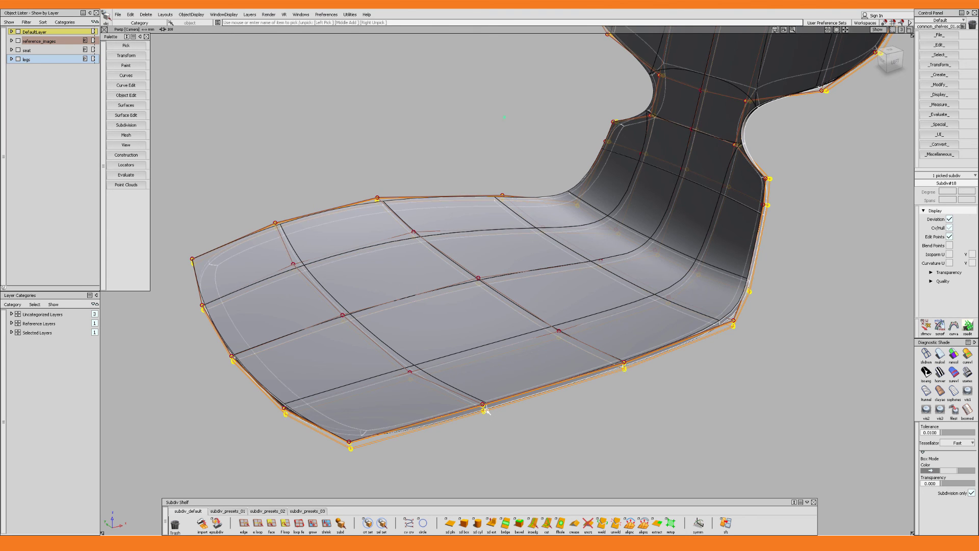
key(Delete)
key(Return)
alt+shift+right_drag(513, 360, 505, 393)
mouse_move(538, 302)
alt+shift+middle_down()
mouse_move(534, 330)
mouse_move(536, 317)
alt+shift+middle_up()
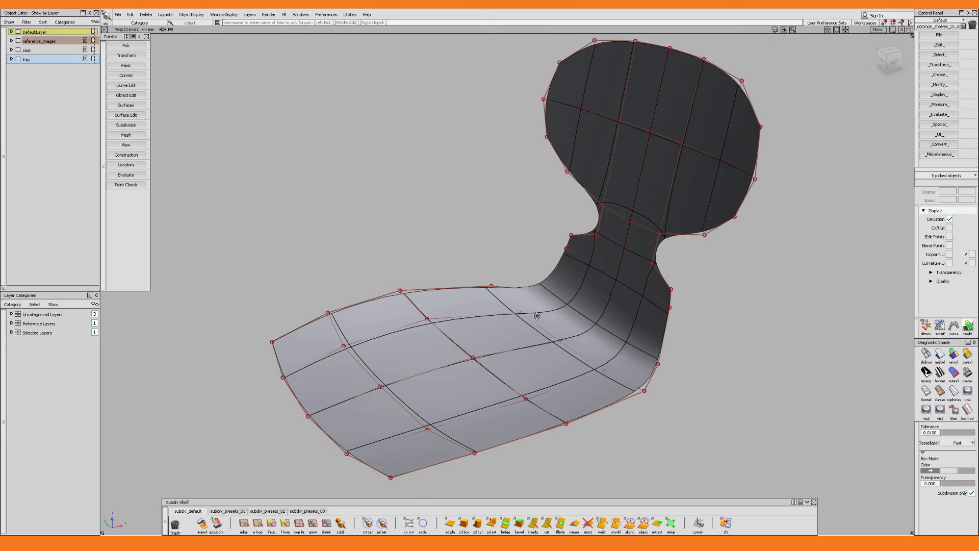
Duplicate the seat's upper surface in place in box mode and hide the pasted copy.
click(534, 336)
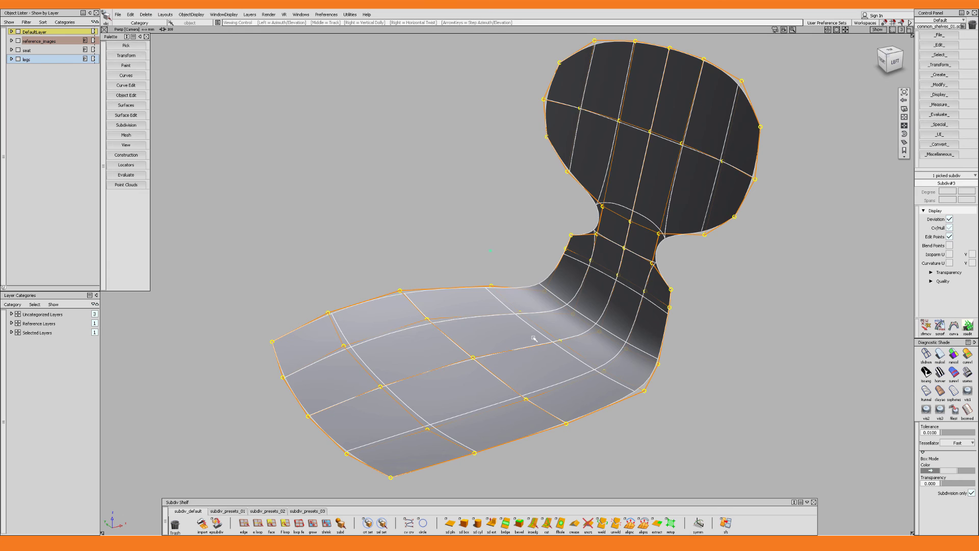
key(1)
key(ctrl+v)
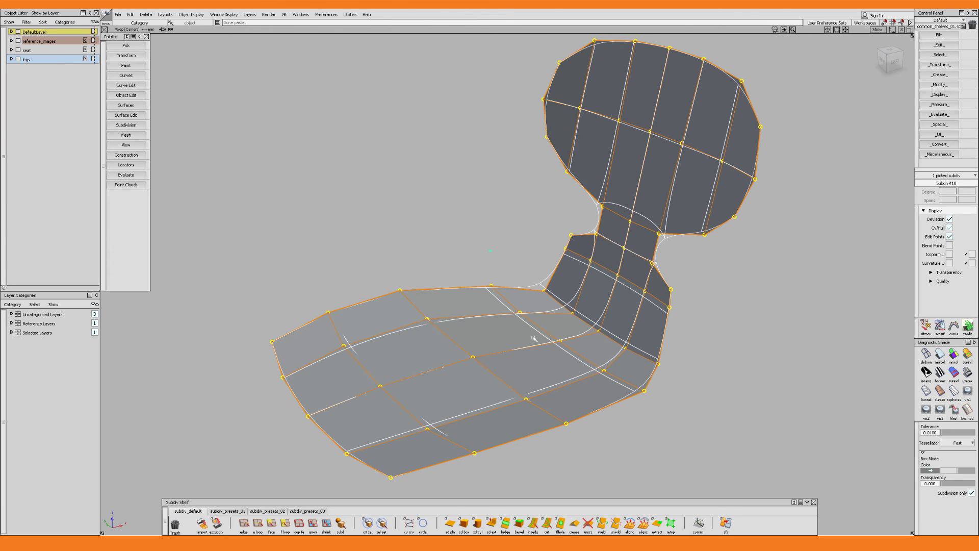
key(alt+i)
alt+shift+right_drag(534, 338, 532, 350)
Extrude all faces of the visible seat surface to give the shell a thickness.
key(ctrl+f)
drag(226, 39, 772, 461)
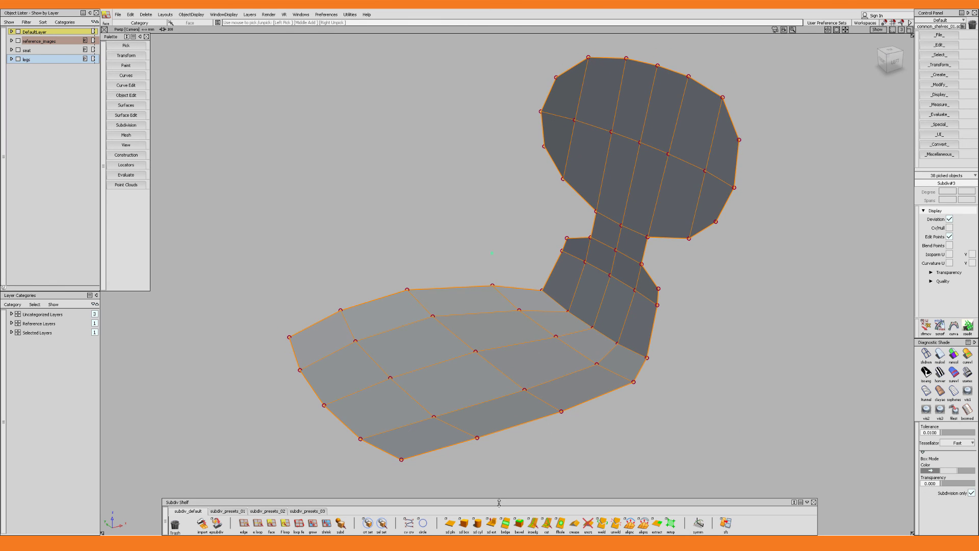
click(491, 522)
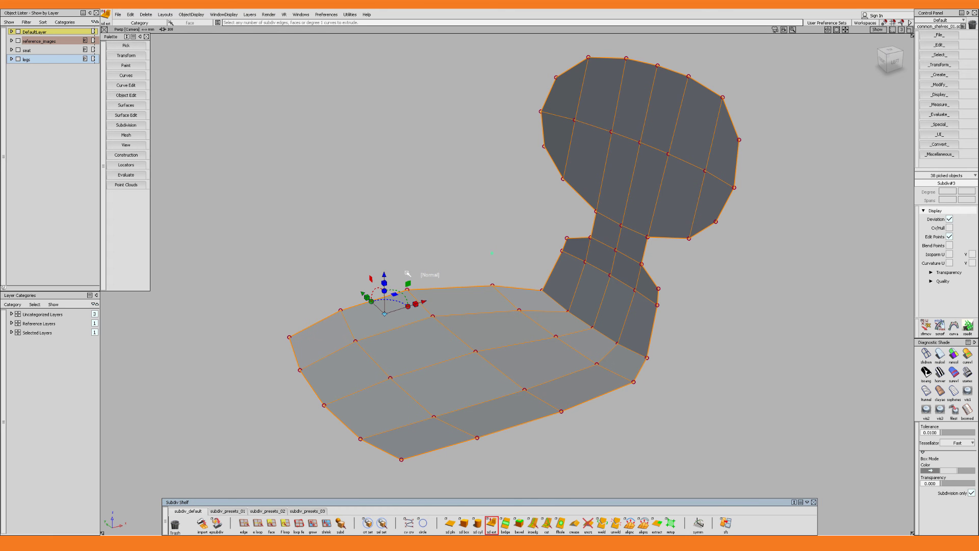
alt+shift+drag(391, 309, 515, 255)
alt+shift+middle_drag(519, 234, 499, 313)
alt+shift+drag(568, 247, 460, 252)
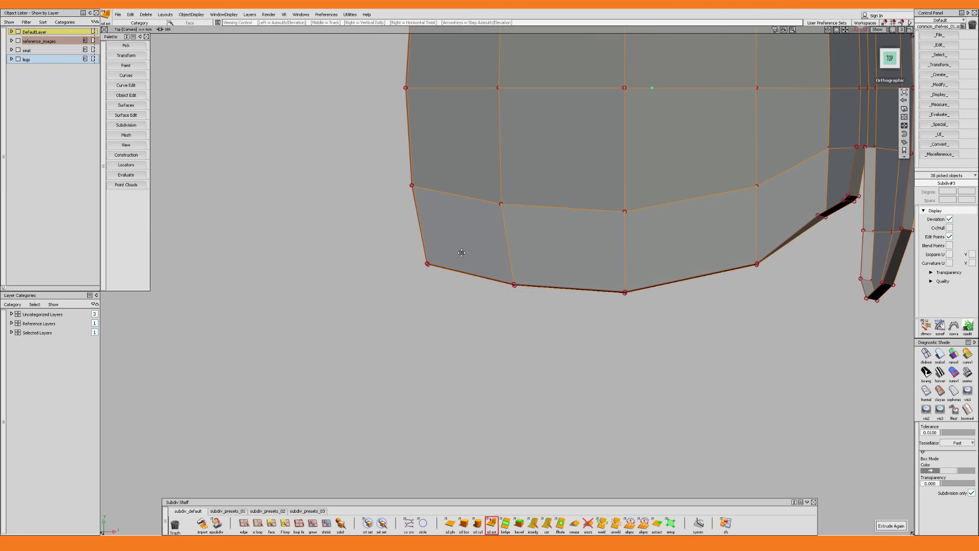
Delete the faces on one side of the extruded seat's centreline, working in the top view.
alt+shift+middle_drag(460, 252, 415, 297)
alt+shift+right_drag(415, 297, 428, 289)
alt+shift+middle_drag(428, 289, 412, 329)
key(f)
drag(300, 95, 714, 250)
key(Delete)
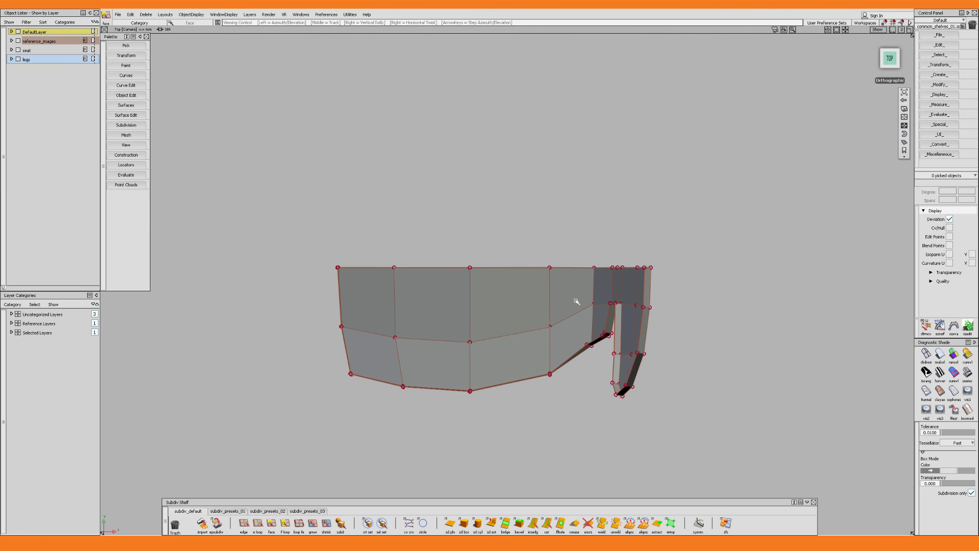
Set the half seat's pivot on the centreline and duplicate the half mirrored to the other side.
alt+shift+middle_drag(576, 301, 573, 306)
key(o)
click(519, 292)
ctrl+shift+middle_drag(519, 292, 499, 275)
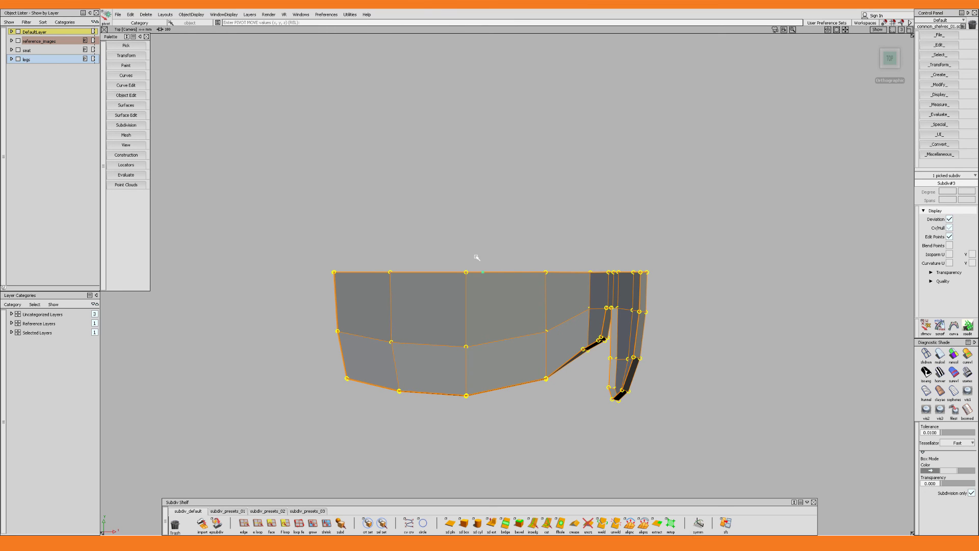
ctrl+click(472, 258)
key(ctrl+m)
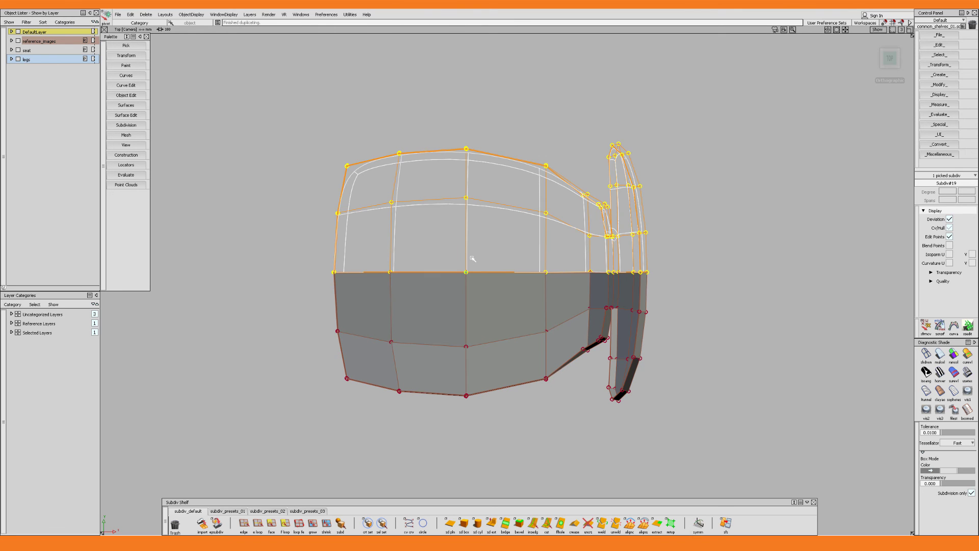
Switch both halves of the seat to smooth display and clear the selection.
key(q)
drag(473, 259, 491, 291)
key(2)
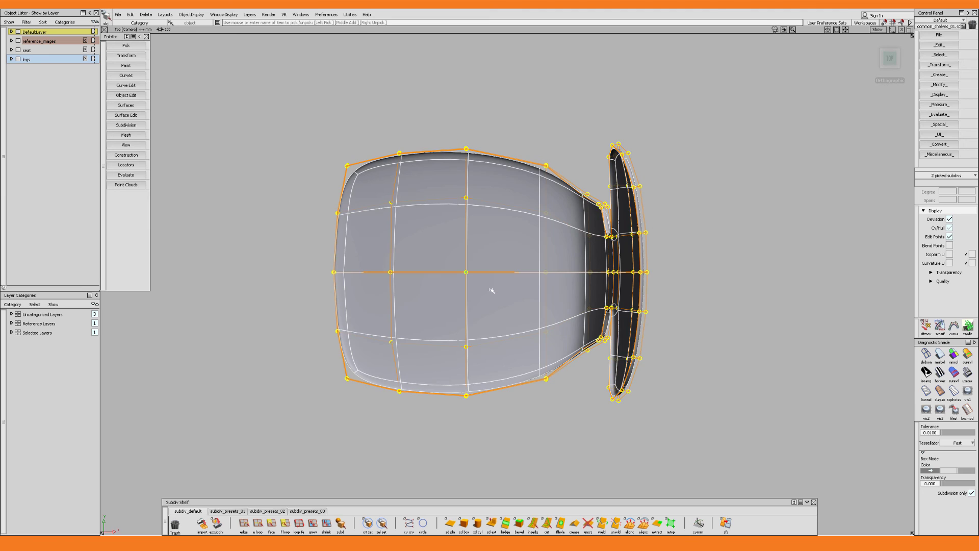
key(Escape)
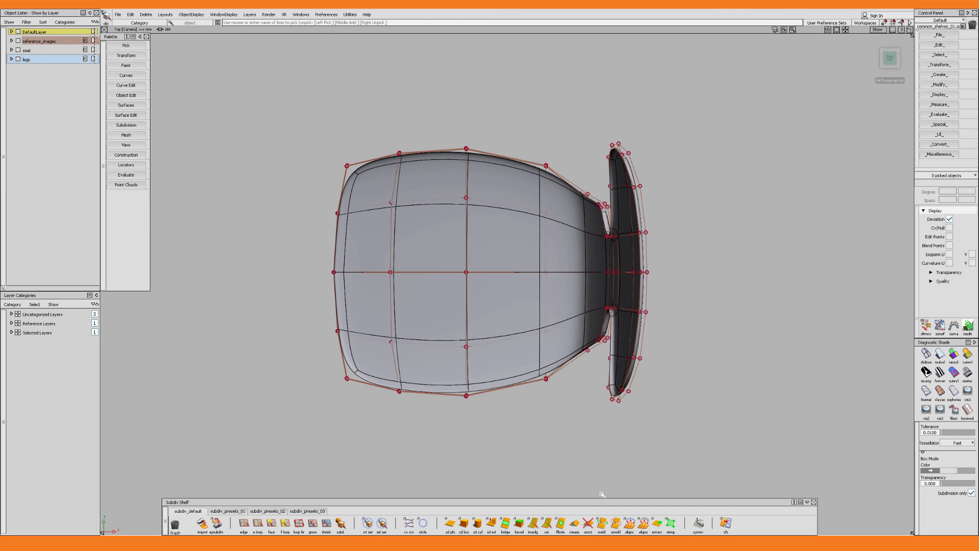
Weld the two seat halves along the centreline using the To Tolerance type with a weld tolerance of 1.
double_click(601, 523)
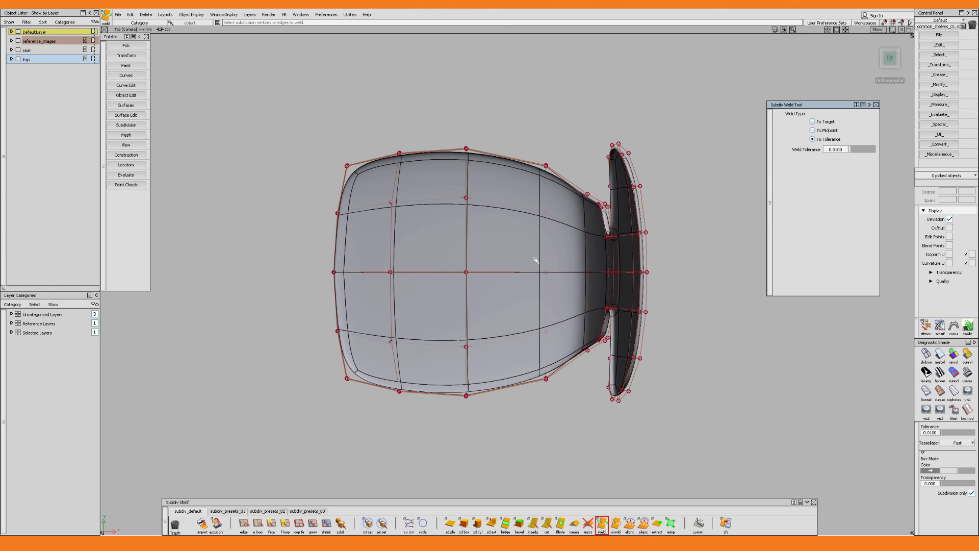
drag(305, 267, 658, 285)
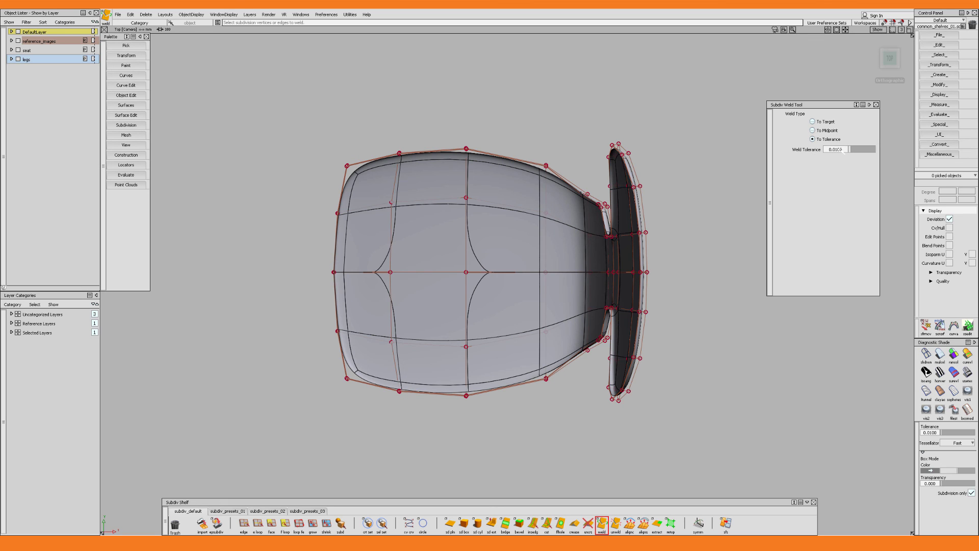
double_click(843, 150)
text(1)
key(Return)
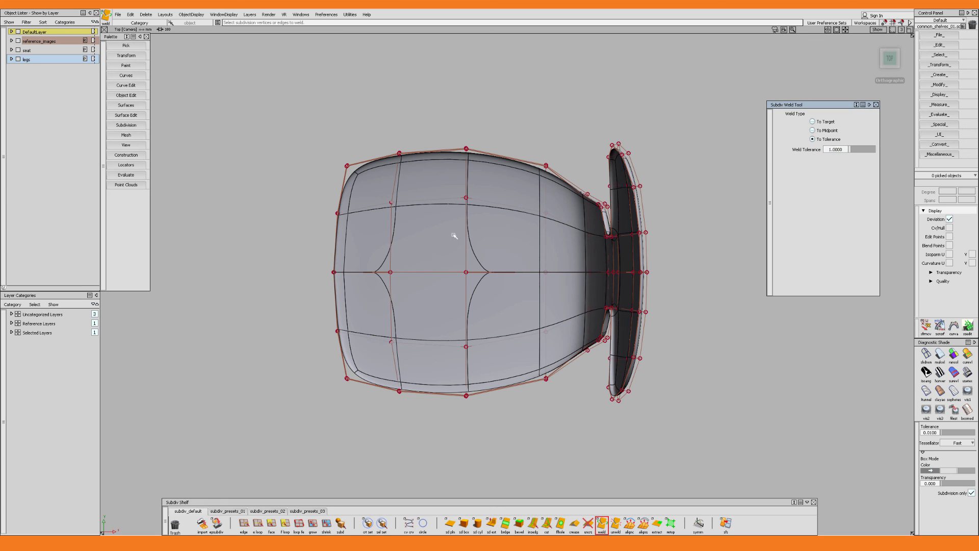
drag(321, 260, 664, 282)
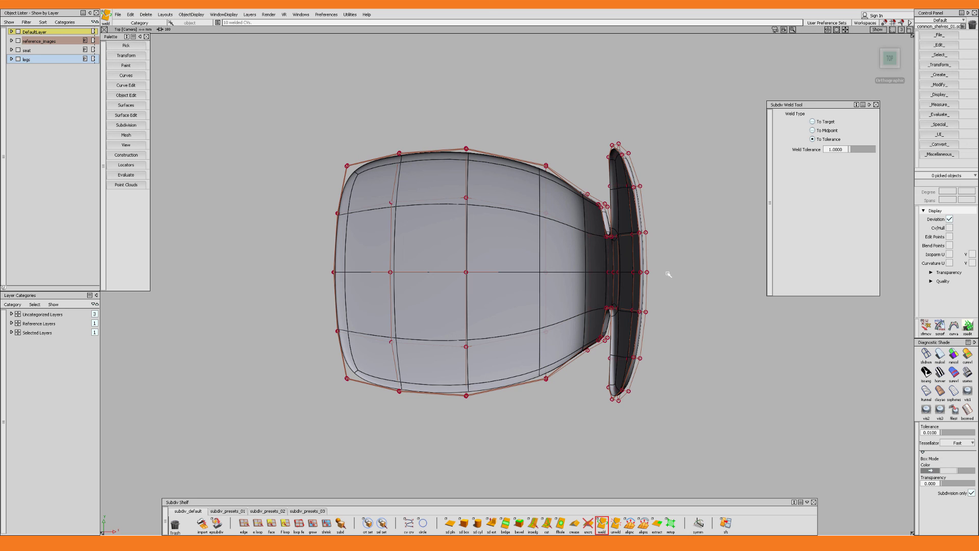
Bring back the hidden objects, then select the extruded seat with its upper surface copy and isolate the pair.
mouse_move(441, 320)
alt+shift+mouse_down()
mouse_move(491, 283)
mouse_move(476, 315)
mouse_move(483, 324)
mouse_move(546, 322)
alt+shift+mouse_up()
alt+shift+middle_drag(547, 323, 580, 342)
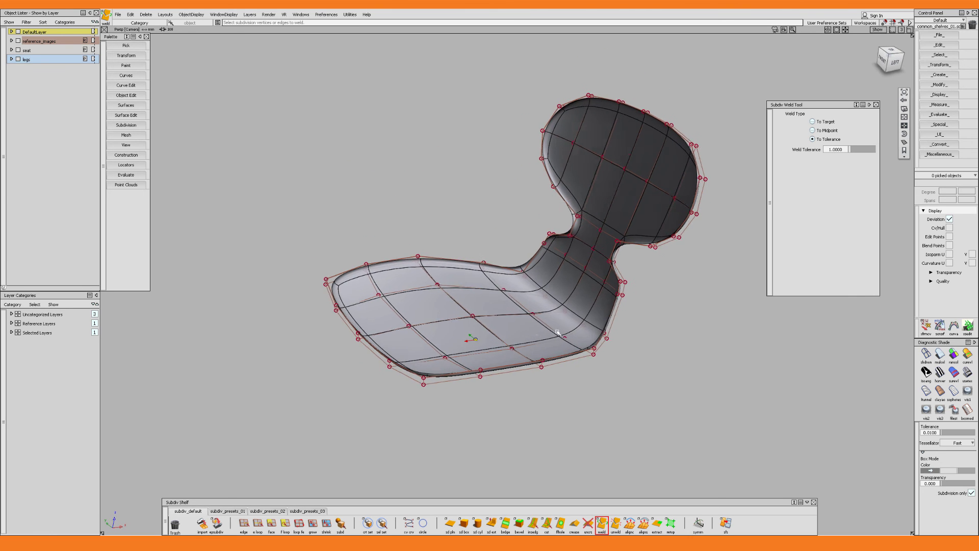
alt+shift+drag(580, 342, 510, 351)
key(alt+v)
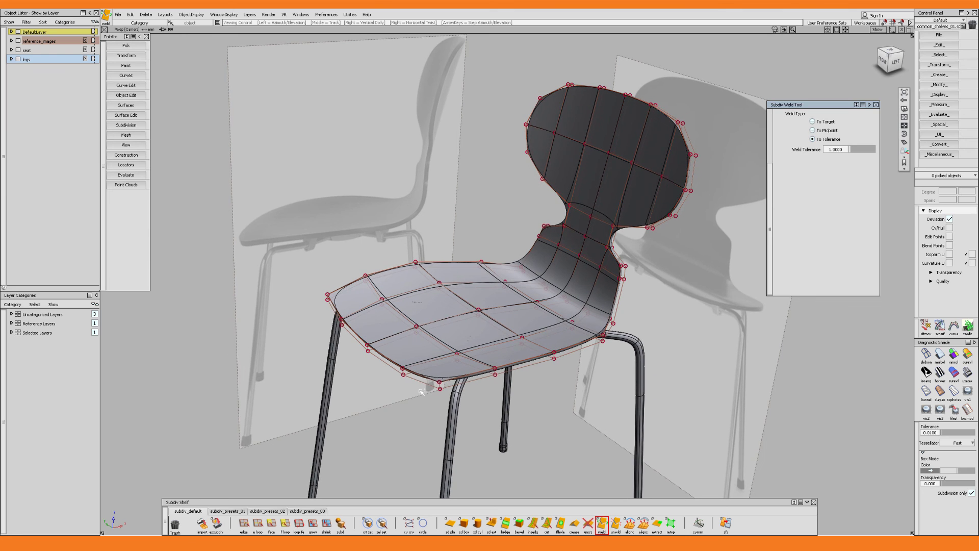
scroll(427, 370, up, 4)
ctrl+shift+drag(424, 371, 398, 388)
drag(389, 388, 402, 427)
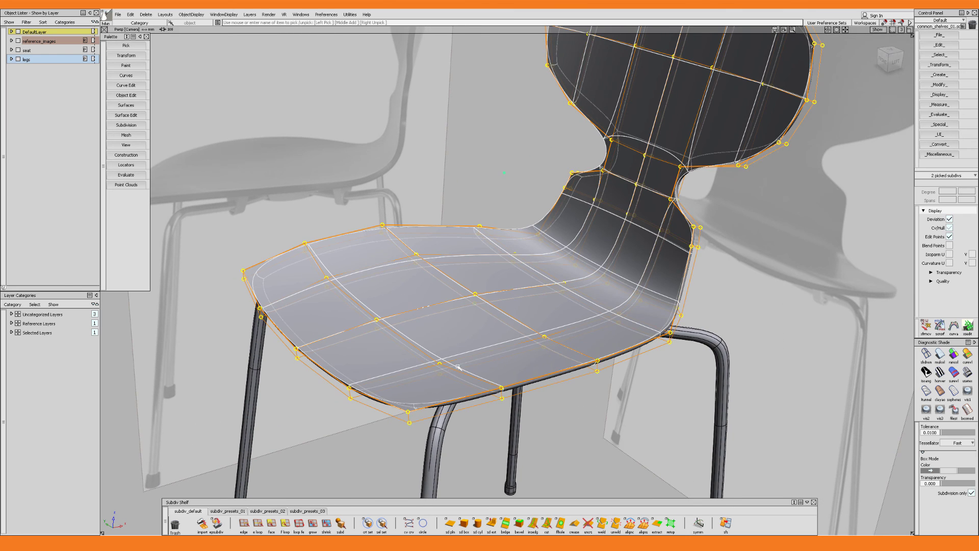
key(alt+h)
Weld the upper surface copy to the extruded seat body to tolerance across the whole seat.
alt+shift+scroll(499, 324, down, 4)
click(569, 468)
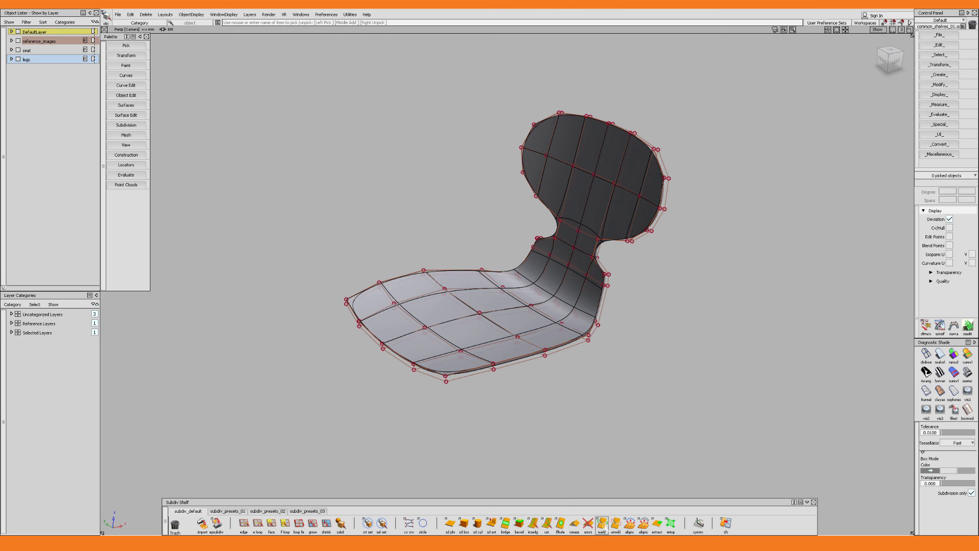
click(601, 523)
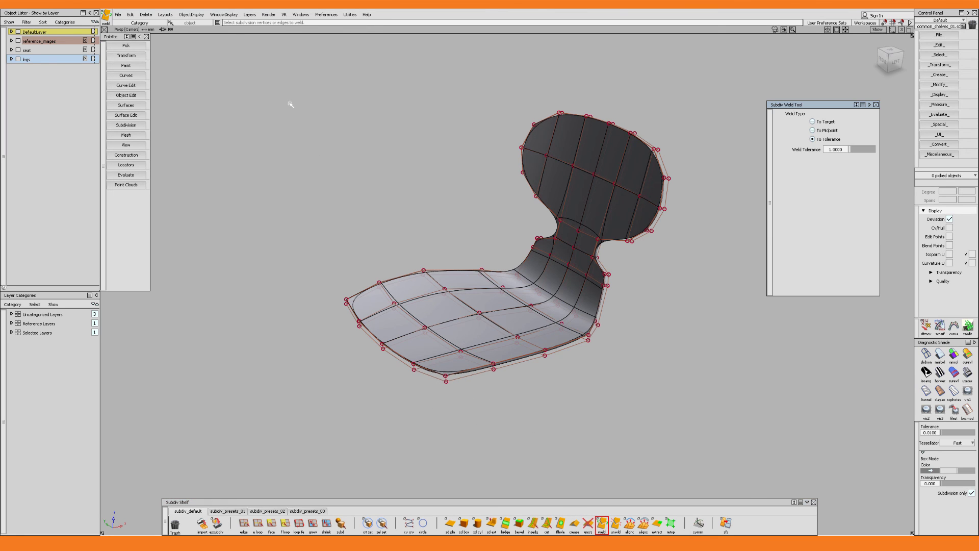
drag(277, 83, 703, 438)
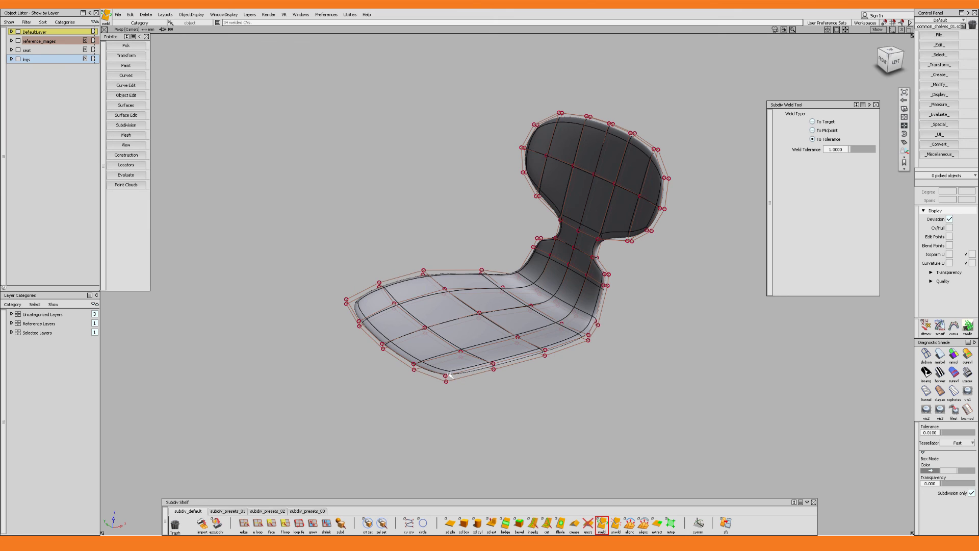
Insert tight edge loops near the upper and lower edges of the seat's rim and show the rest of the chair again.
scroll(451, 375, up, 6)
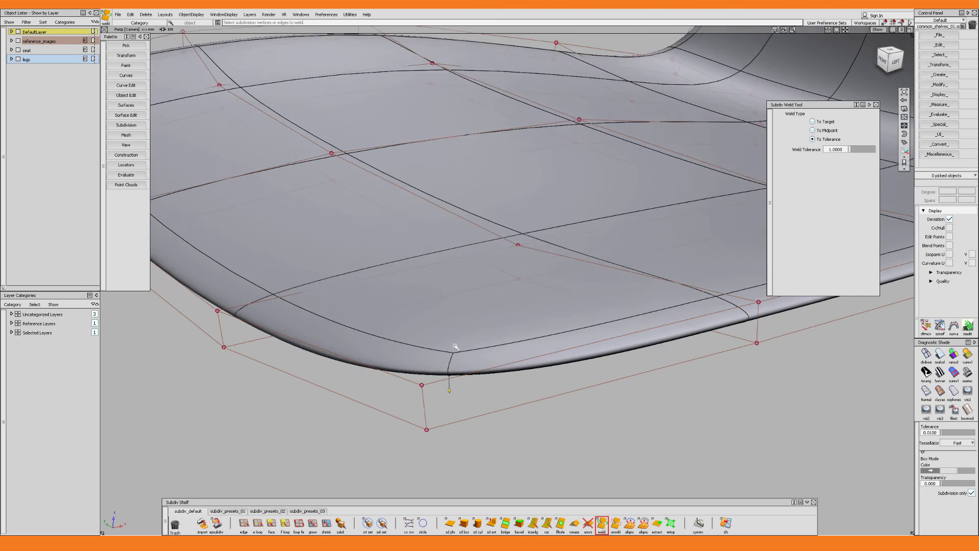
alt+shift+drag(455, 346, 428, 377)
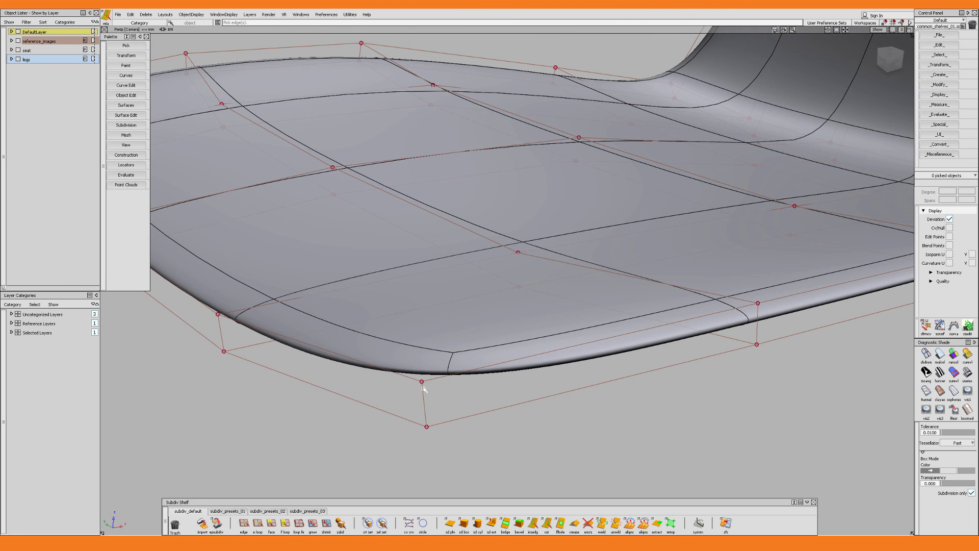
click(423, 387)
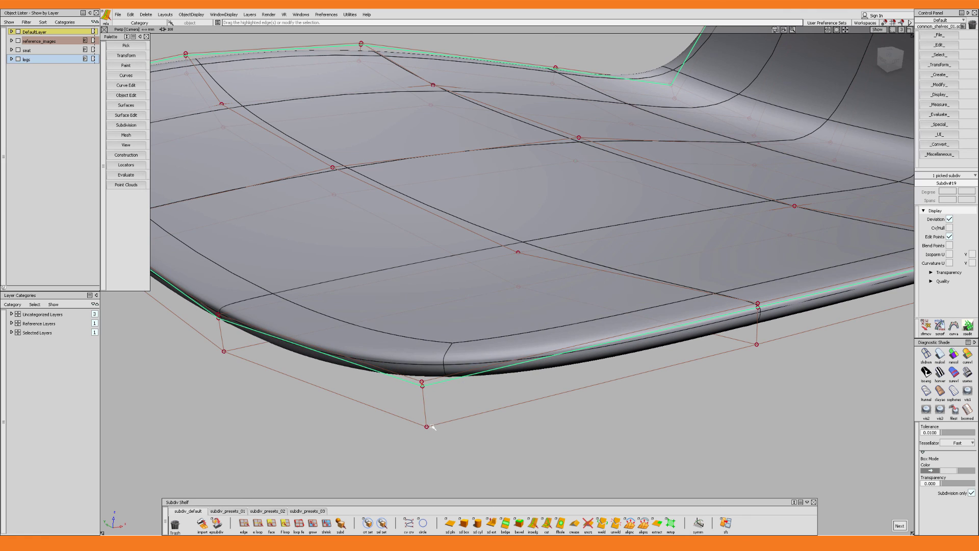
drag(432, 427, 434, 421)
drag(435, 418, 476, 343)
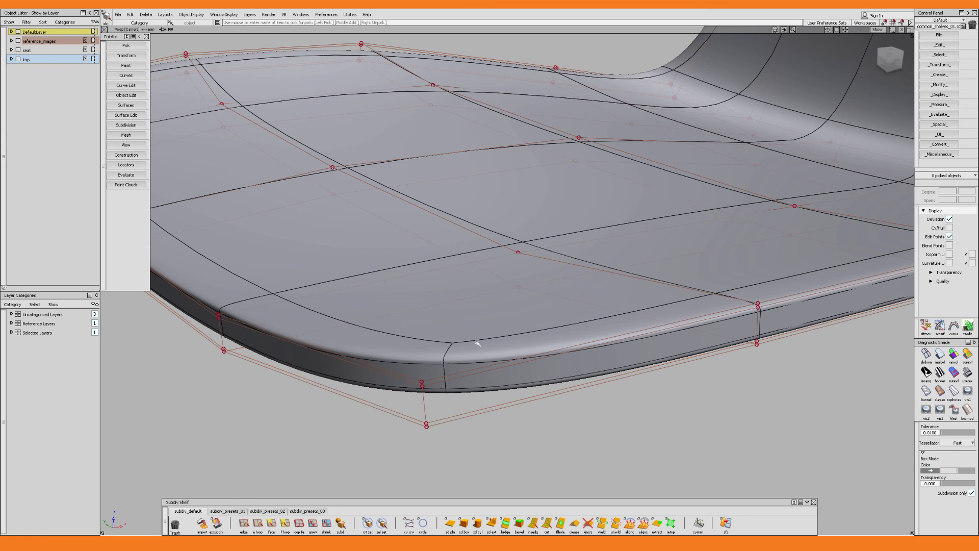
alt+shift+right_drag(476, 343, 479, 379)
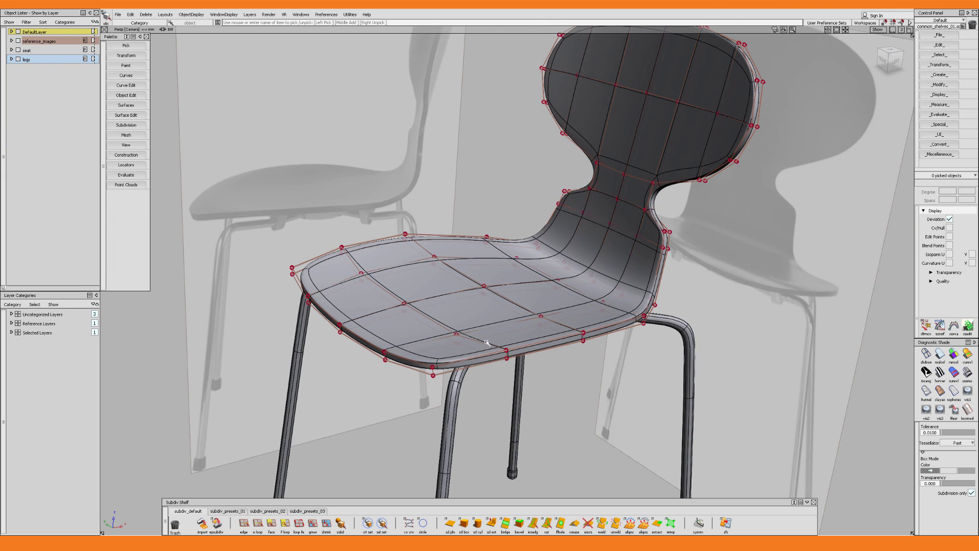
Preview the shaded chair without mesh lines and turn off the control points on the seat.
alt+shift+drag(439, 332, 450, 332)
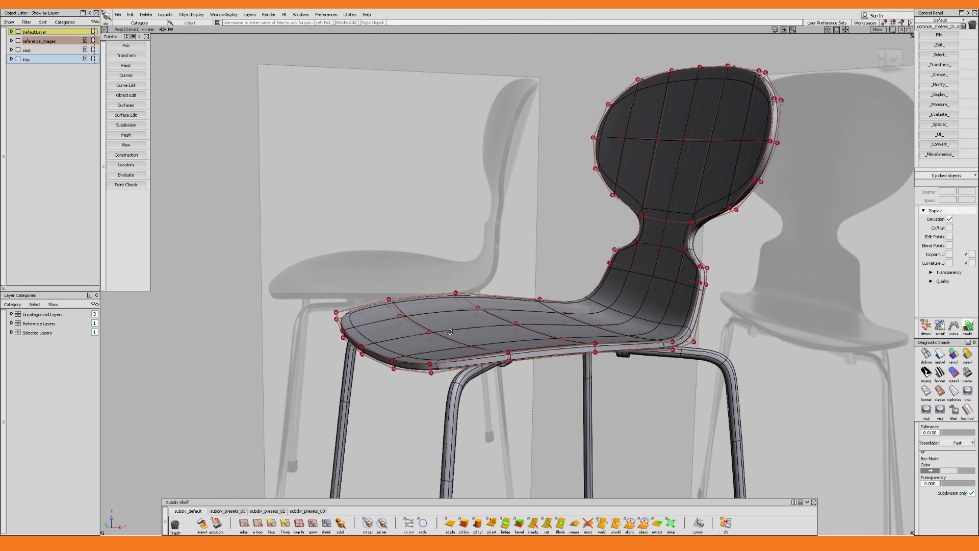
key(ctrl+m)
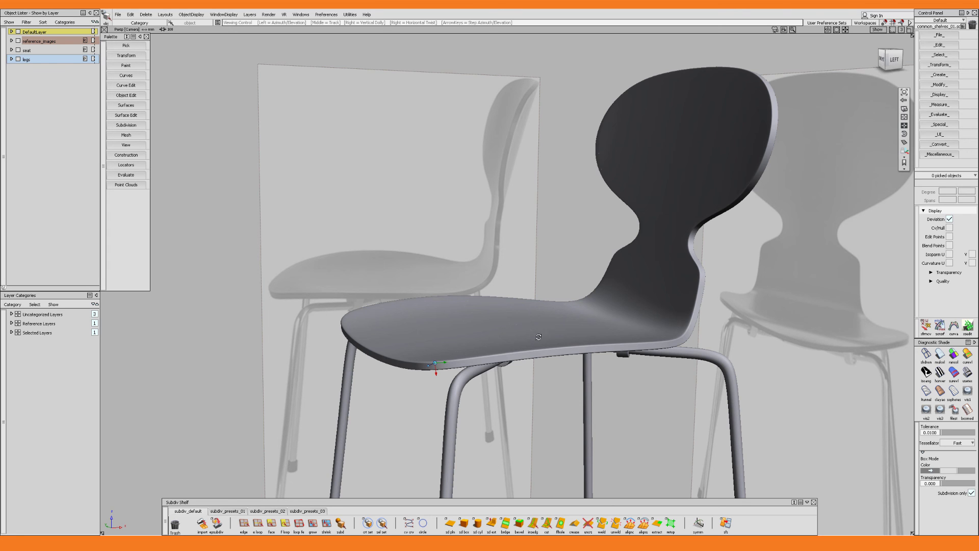
alt+shift+drag(435, 358, 500, 335)
key(ctrl+m)
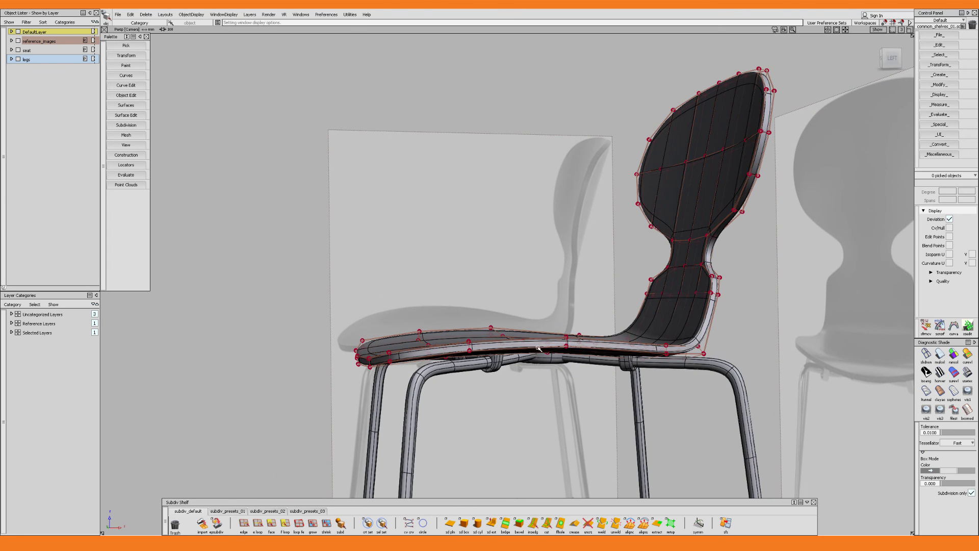
click(649, 324)
key(ctrl+h)
alt+shift+drag(632, 325, 486, 324)
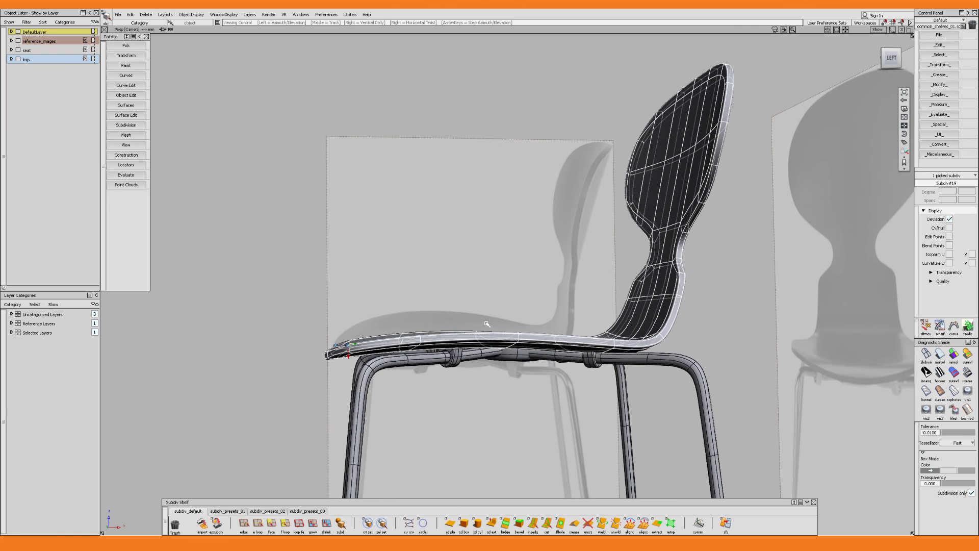
Move the seat vertically to adjust its fit on the leg brackets.
key(w)
drag(520, 168, 519, 164)
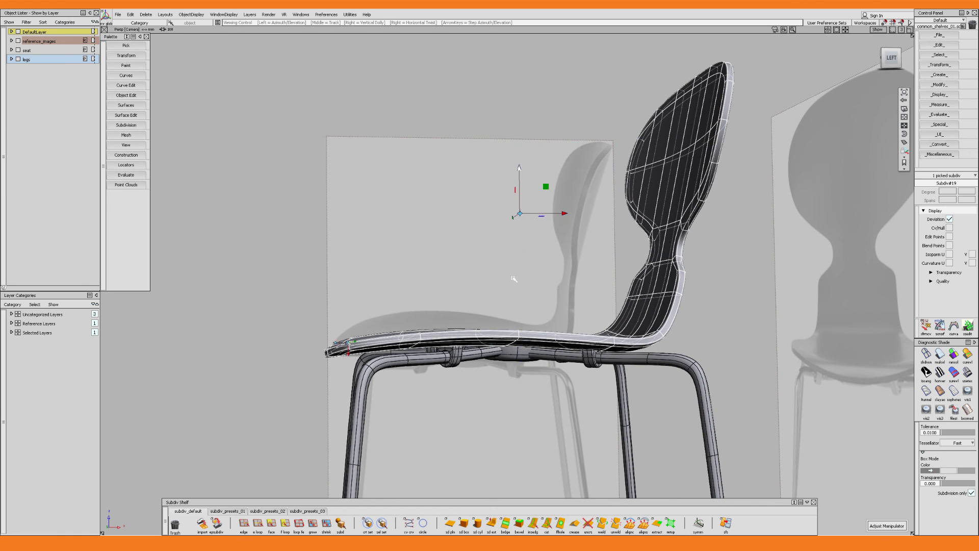
alt+shift+drag(514, 278, 525, 297)
alt+shift+right_drag(526, 297, 533, 290)
alt+shift+middle_drag(534, 290, 492, 316)
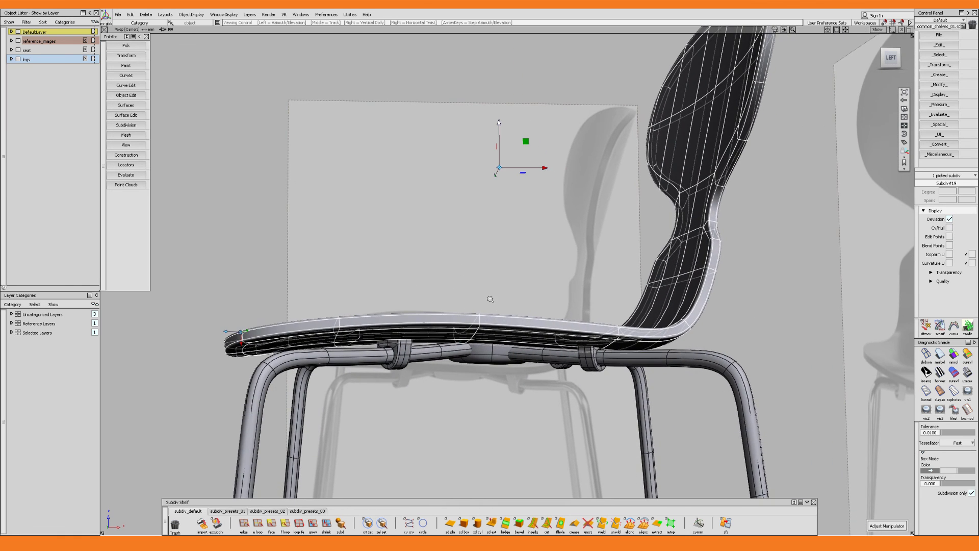
right_drag(502, 297, 499, 294)
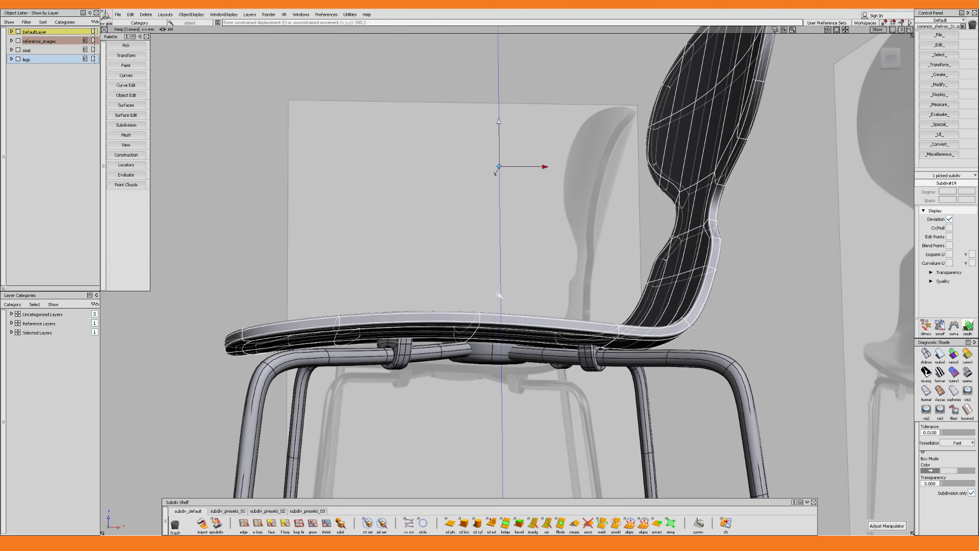
ctrl+shift+drag(499, 295, 499, 317)
Undo the last seat nudge and fine-tune the seat's height against the brackets and hub.
alt+shift+right_drag(492, 343, 511, 338)
alt+shift+drag(511, 339, 536, 329)
click(538, 293)
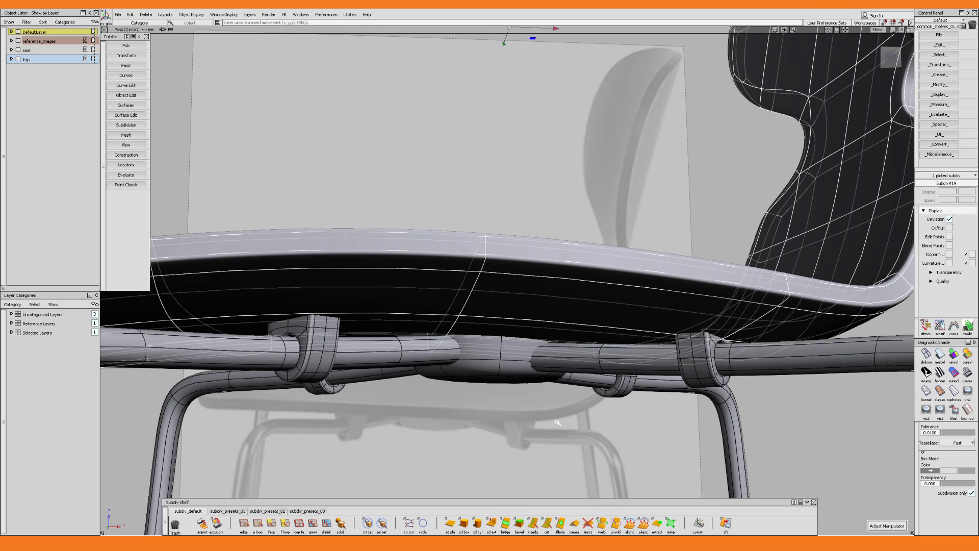
right_drag(556, 421, 555, 417)
key(ctrl+z)
alt+shift+drag(540, 293, 535, 304)
alt+shift+right_drag(535, 304, 485, 154)
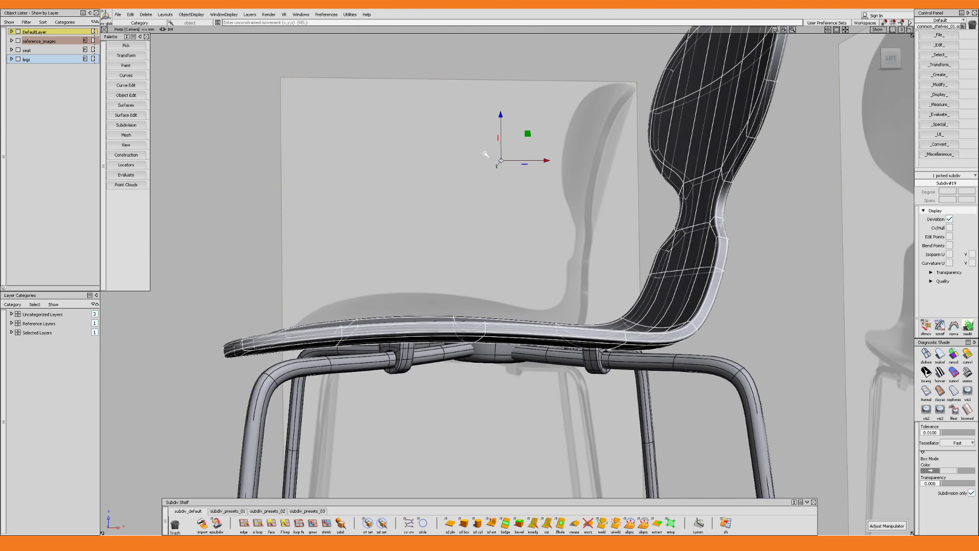
drag(499, 112, 498, 109)
alt+shift+drag(500, 180, 502, 273)
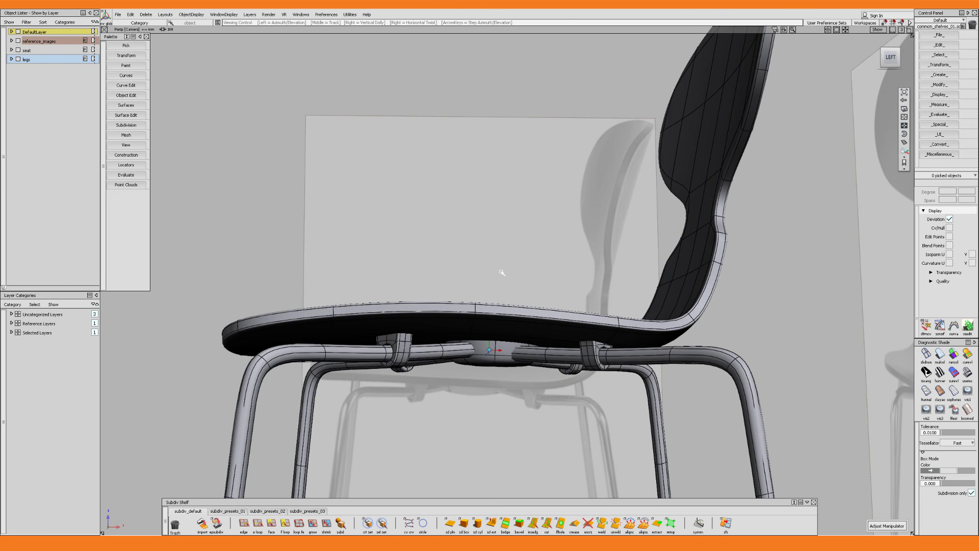
Show the rear legs' control points and shift the ones at their inner ends vertically near the hub.
alt+shift+right_drag(502, 273, 504, 264)
alt+shift+drag(505, 265, 553, 280)
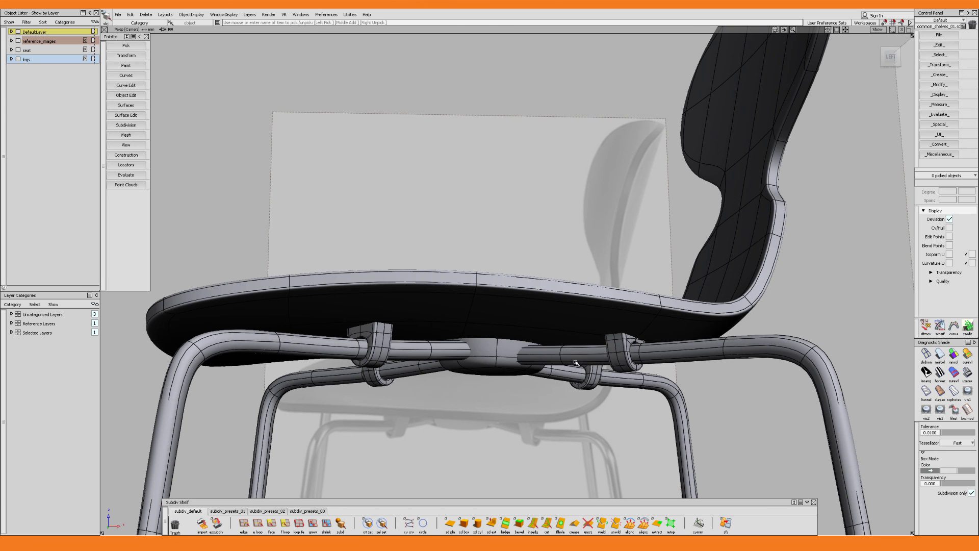
click(583, 382)
alt+shift+drag(583, 382, 456, 327)
click(577, 355)
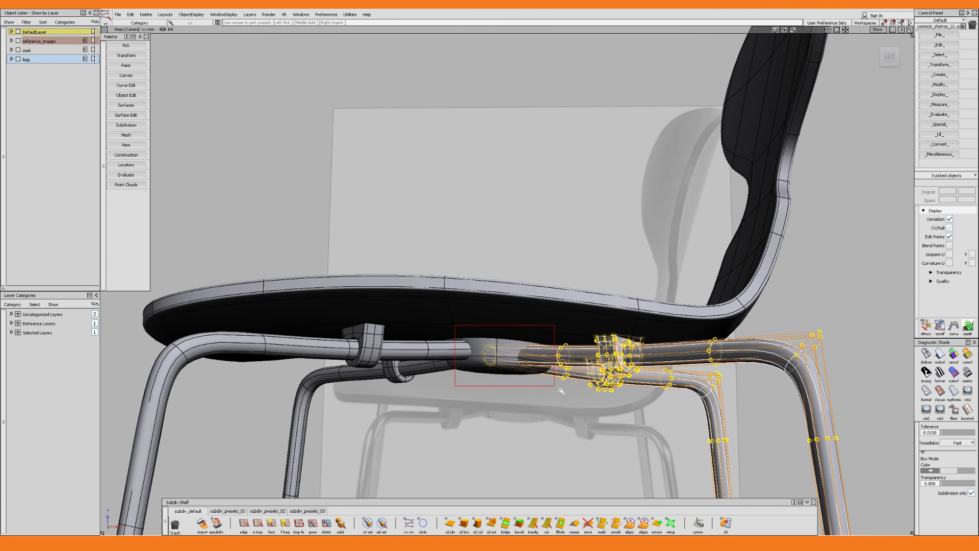
drag(575, 396, 525, 339)
ctrl+shift+middle_drag(520, 334, 511, 310)
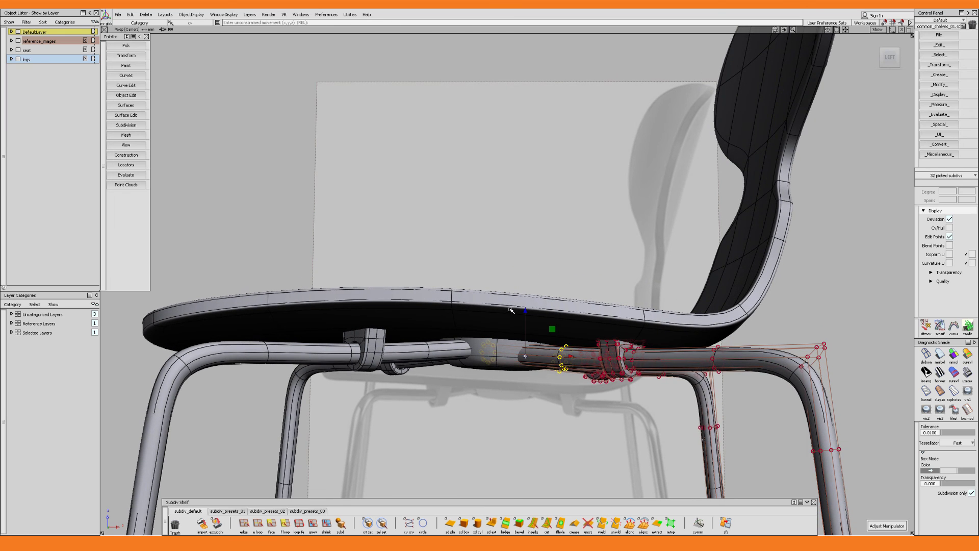
drag(526, 310, 487, 372)
Turn off the control points on the rear legs and their brackets.
ctrl+shift+drag(480, 371, 439, 371)
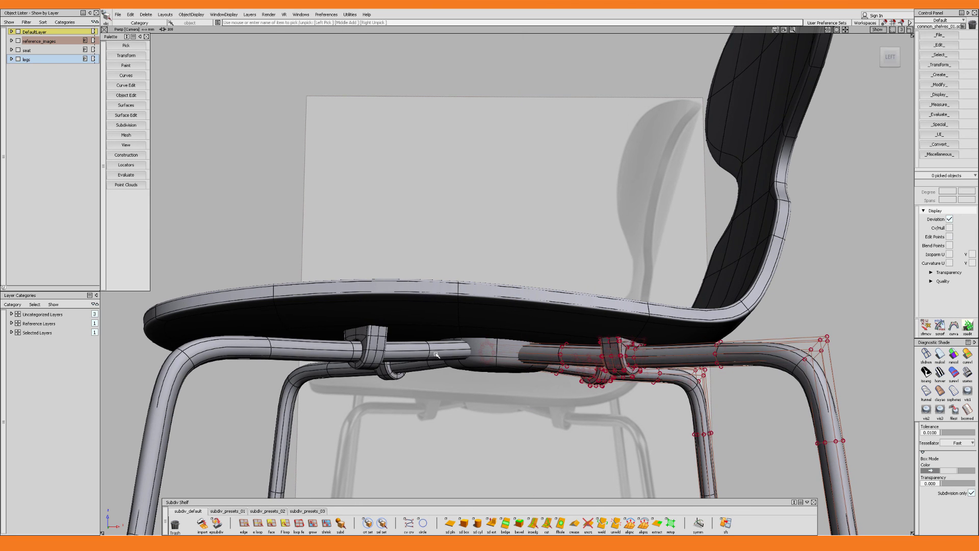
click(427, 359)
click(609, 383)
click(613, 361)
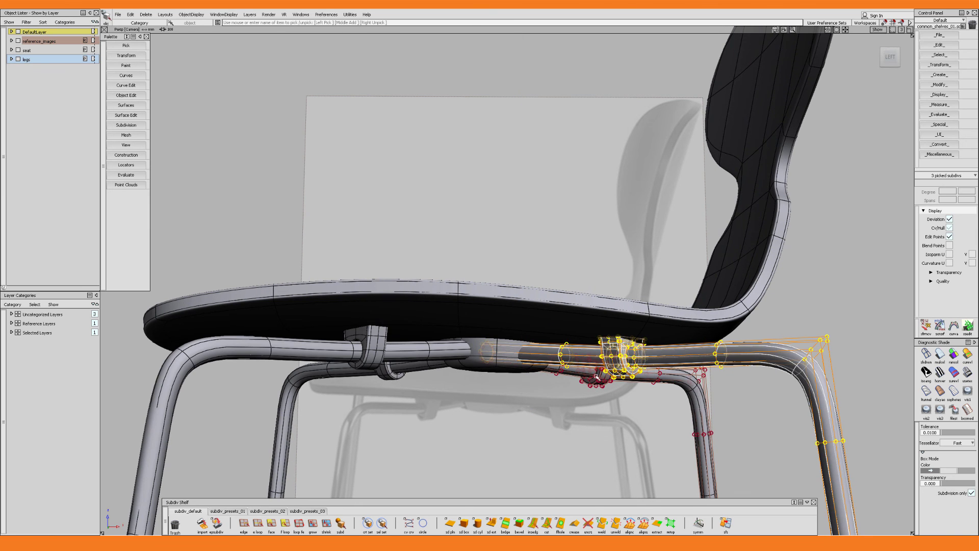
click(595, 374)
key(ctrl+h)
Show the front legs' control points and shift the ones at their inner ends vertically near the hub.
click(479, 361)
click(422, 369)
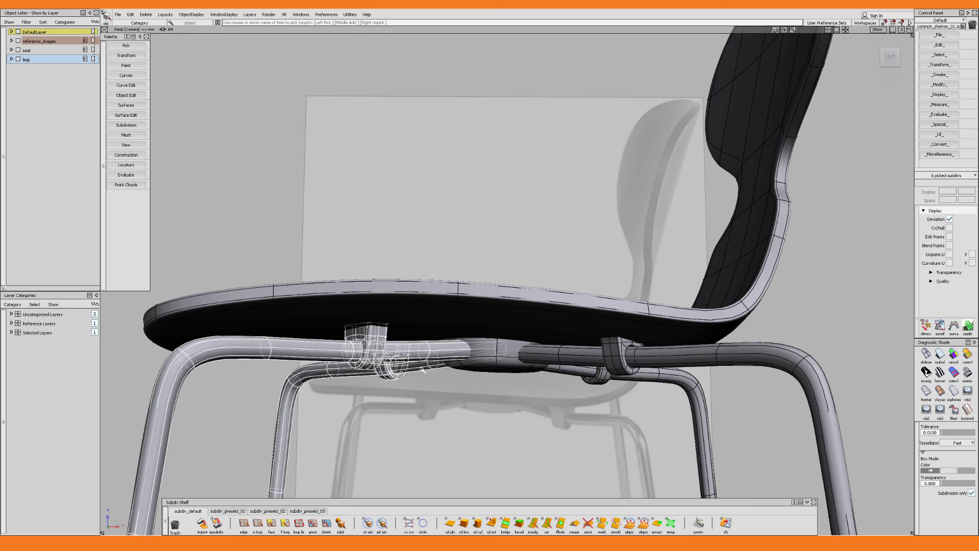
ctrl+shift+right_drag(425, 367, 429, 353)
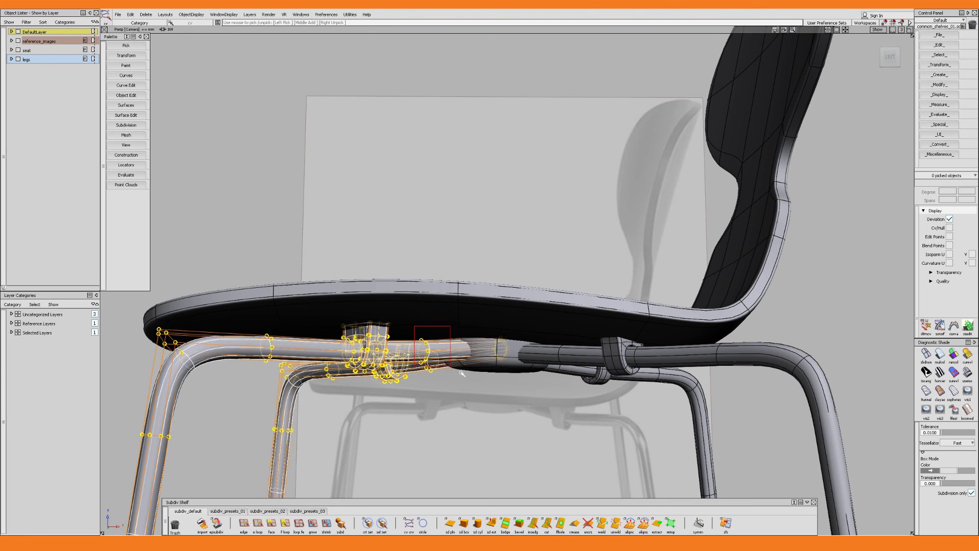
drag(522, 376, 520, 376)
ctrl+shift+middle_drag(473, 343, 452, 315)
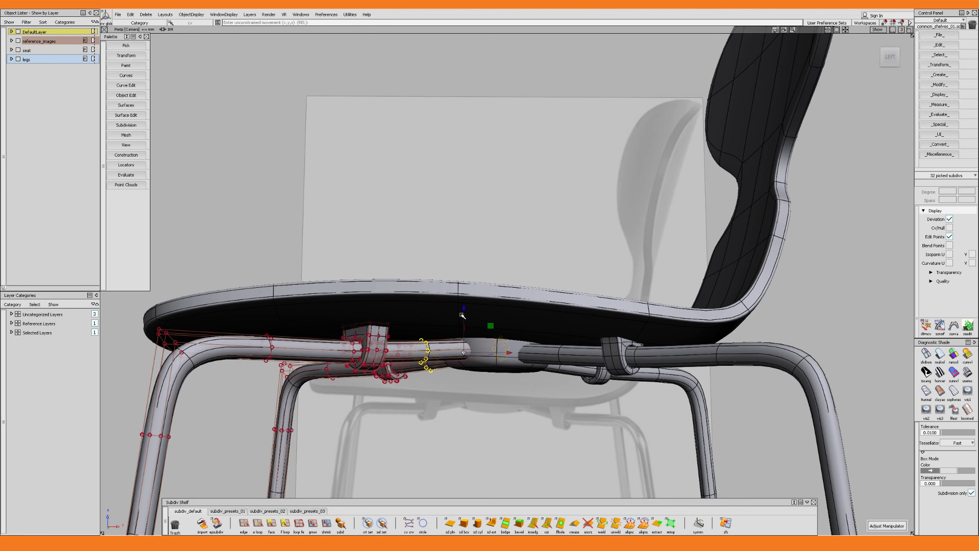
drag(466, 313, 464, 310)
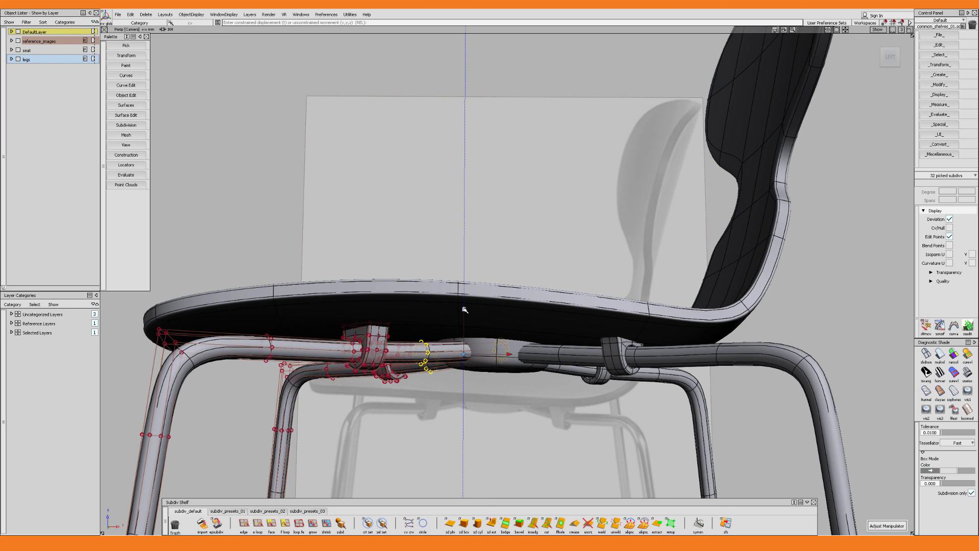
Turn off the control points on the front legs and their brackets.
alt+shift+drag(482, 340, 493, 377)
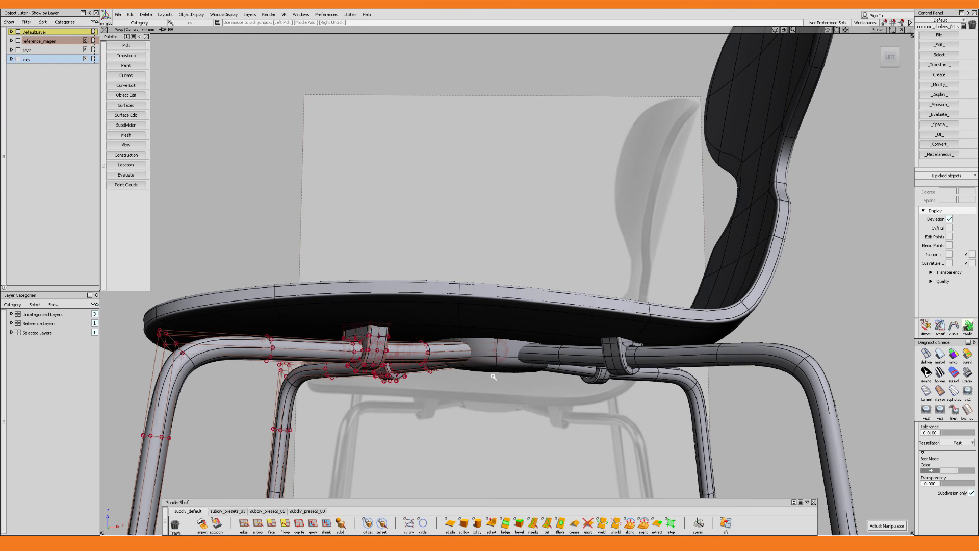
ctrl+shift+drag(195, 404, 176, 401)
drag(175, 400, 315, 420)
ctrl+shift+right_drag(357, 408, 392, 403)
ctrl+shift+drag(426, 385, 431, 417)
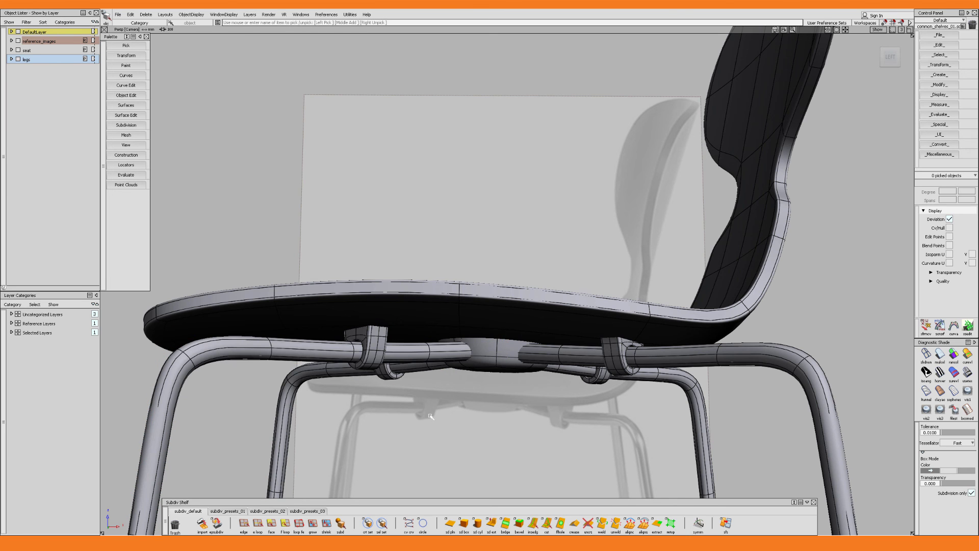
Inspect the shaded chair without mesh lines from below the seat and from the front.
key(alt+m)
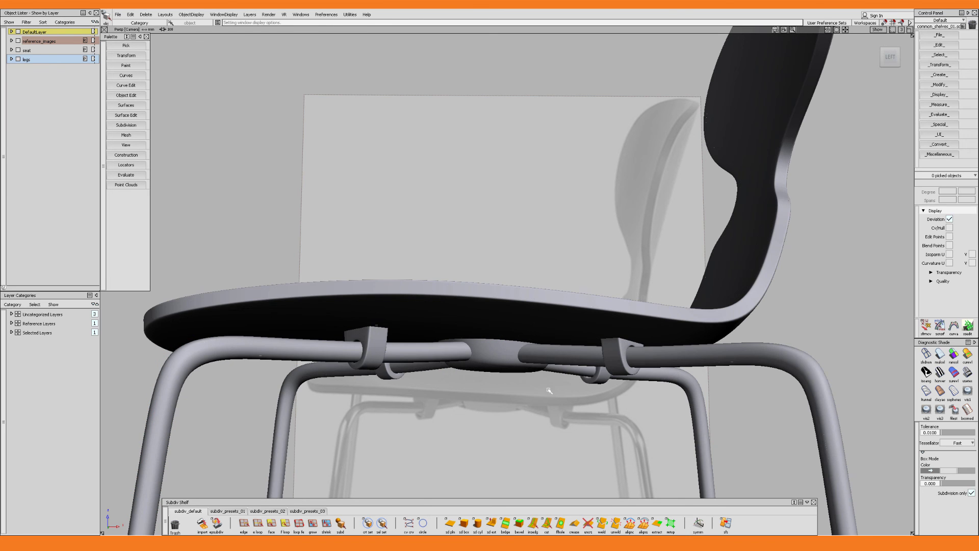
alt+shift+drag(549, 390, 544, 337)
alt+shift+right_drag(538, 322, 540, 379)
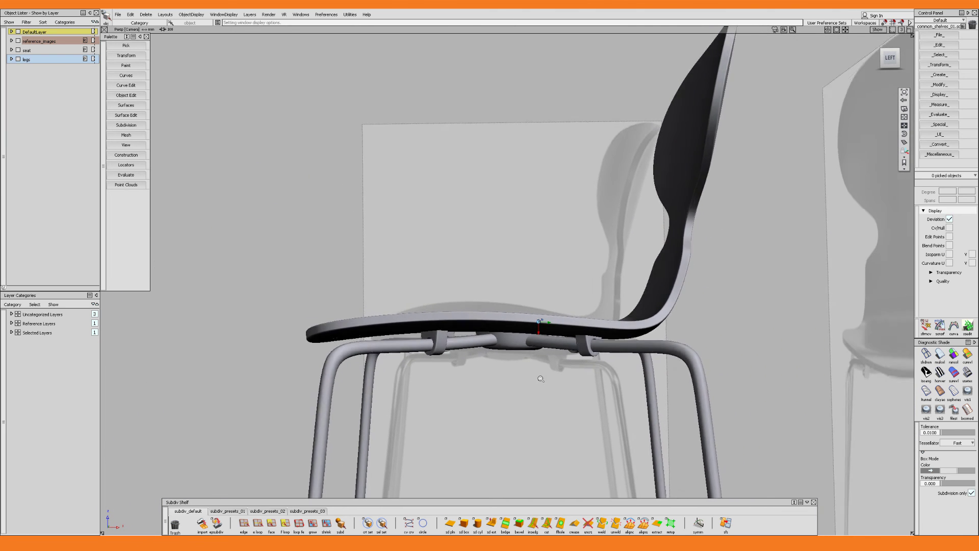
alt+shift+drag(540, 378, 549, 346)
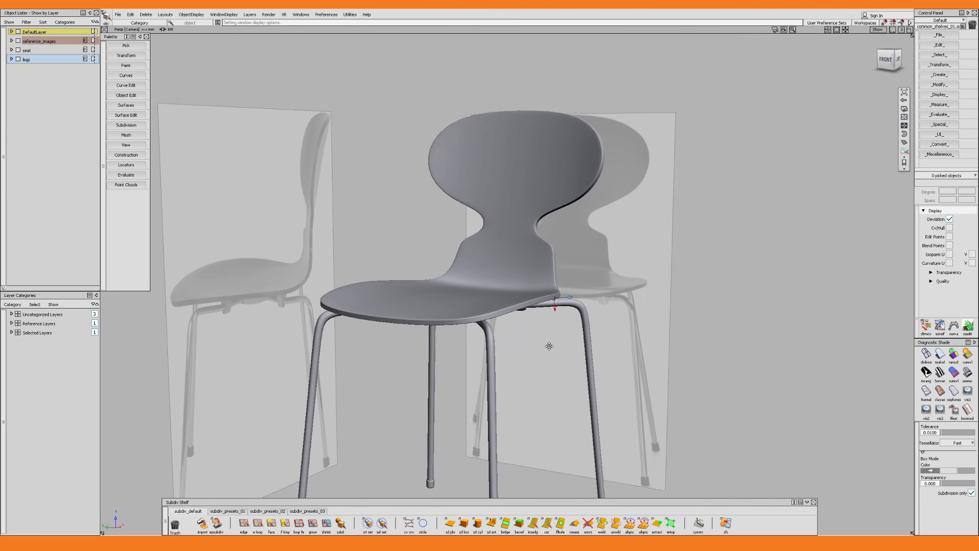
alt+shift+middle_drag(549, 347, 559, 332)
key(alt+m)
Select the control-point rings just below the bends of all four legs and slide them down the legs.
alt+shift+drag(542, 334, 544, 307)
drag(282, 330, 615, 361)
key(F2)
alt+shift+drag(346, 321, 356, 321)
key(F3)
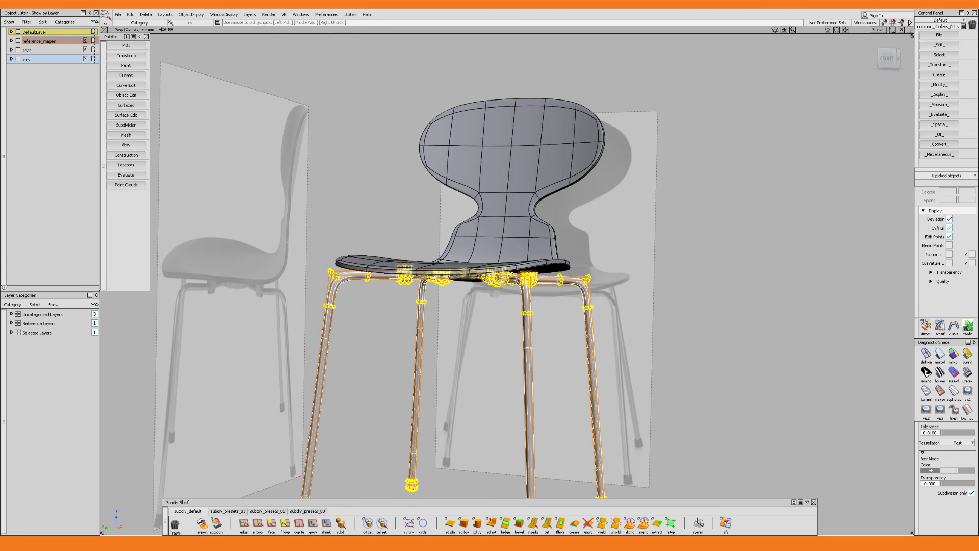
drag(477, 326, 512, 314)
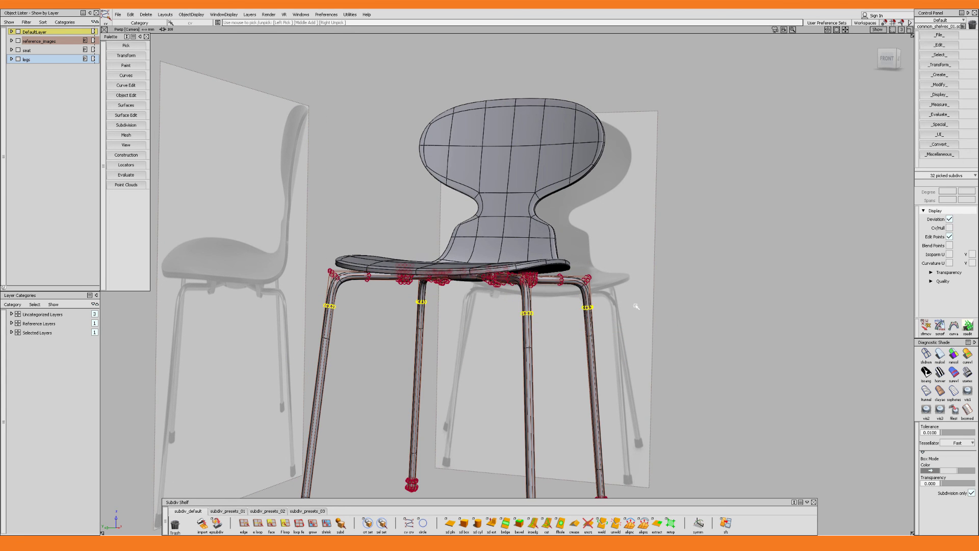
ctrl+shift+middle_drag(636, 306, 673, 307)
alt+shift+right_drag(585, 332, 522, 343)
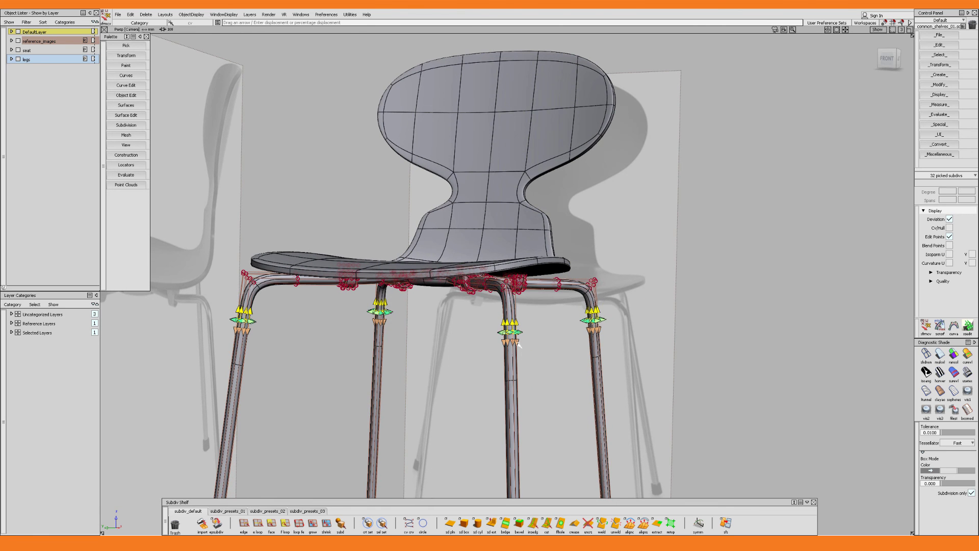
drag(515, 344, 522, 357)
shift+click(546, 339)
Hide the control points, mesh lines and reference images to present the whole chair cleanly shaded.
alt+shift+drag(533, 286, 514, 312)
key(ctrl+a)
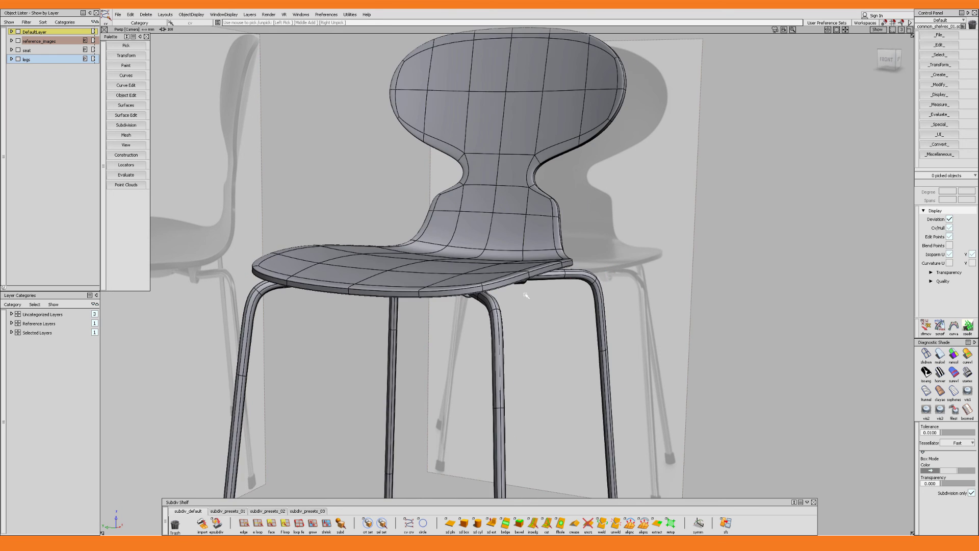
alt+shift+right_drag(513, 312, 526, 322)
alt+shift+drag(526, 322, 495, 339)
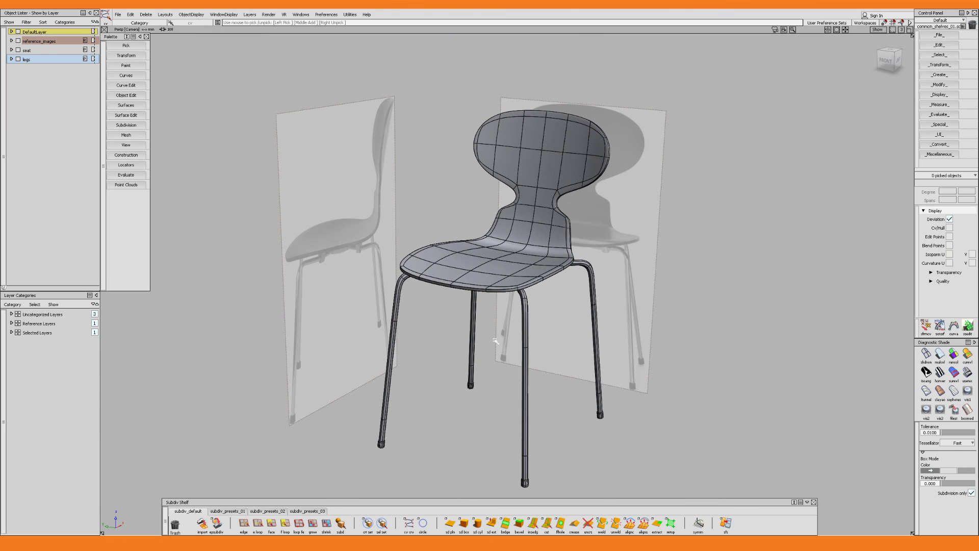
key(ctrl+m)
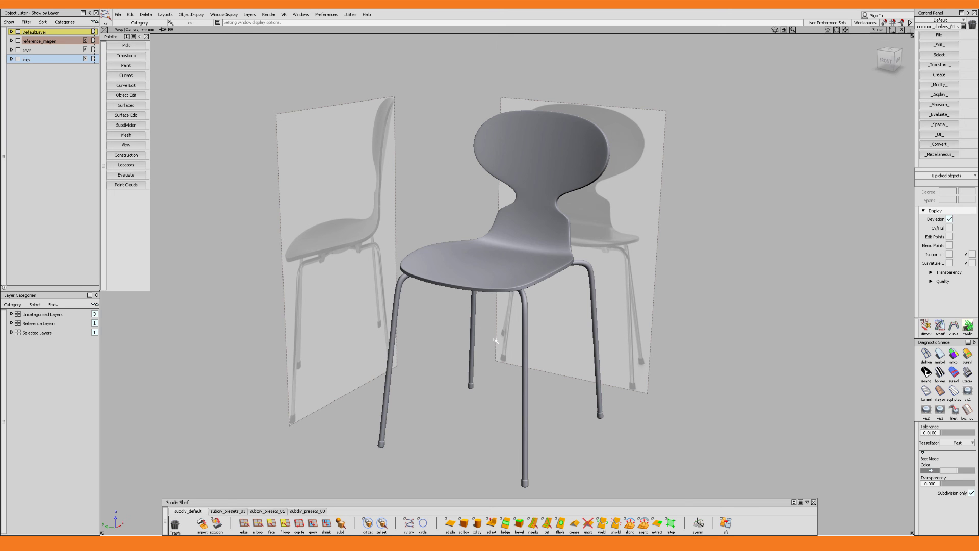
alt+shift+drag(548, 343, 509, 335)
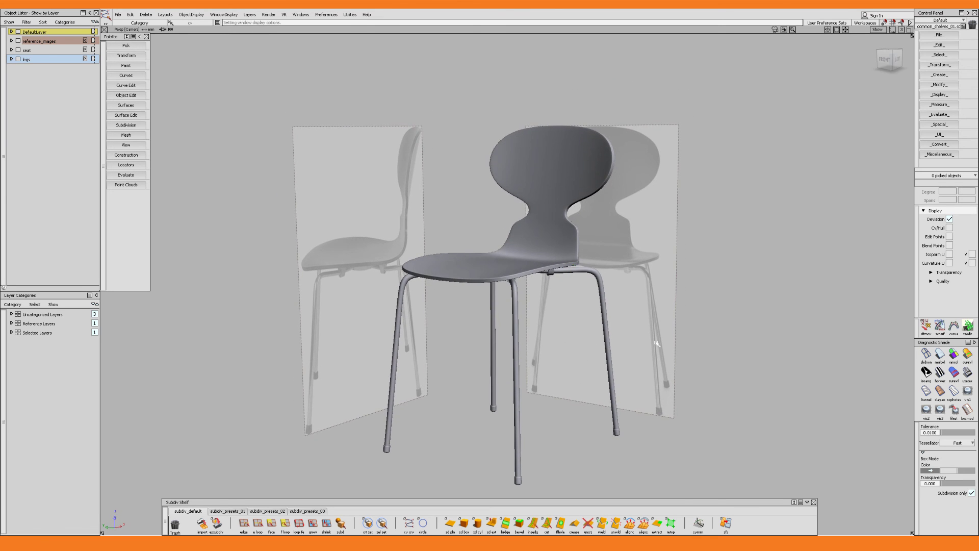
key(alt+shift+c)
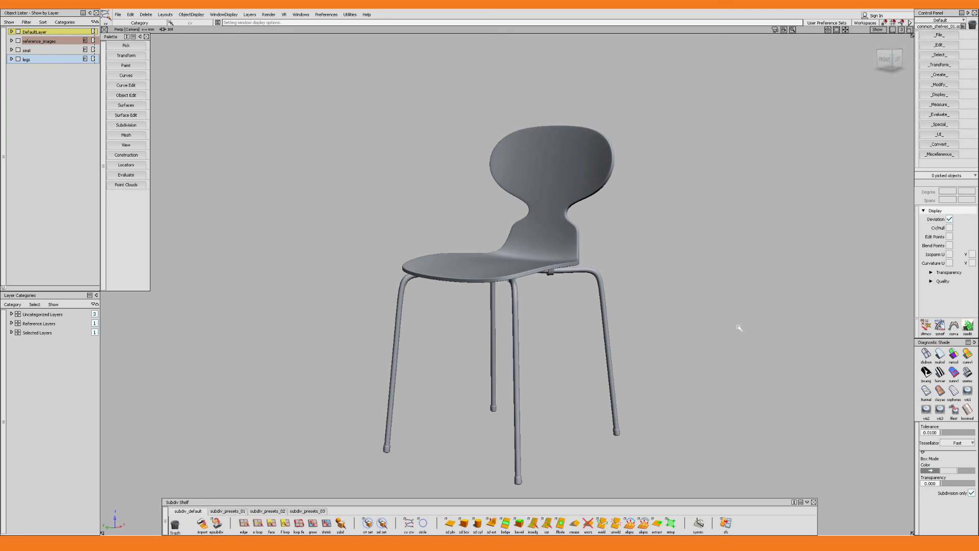